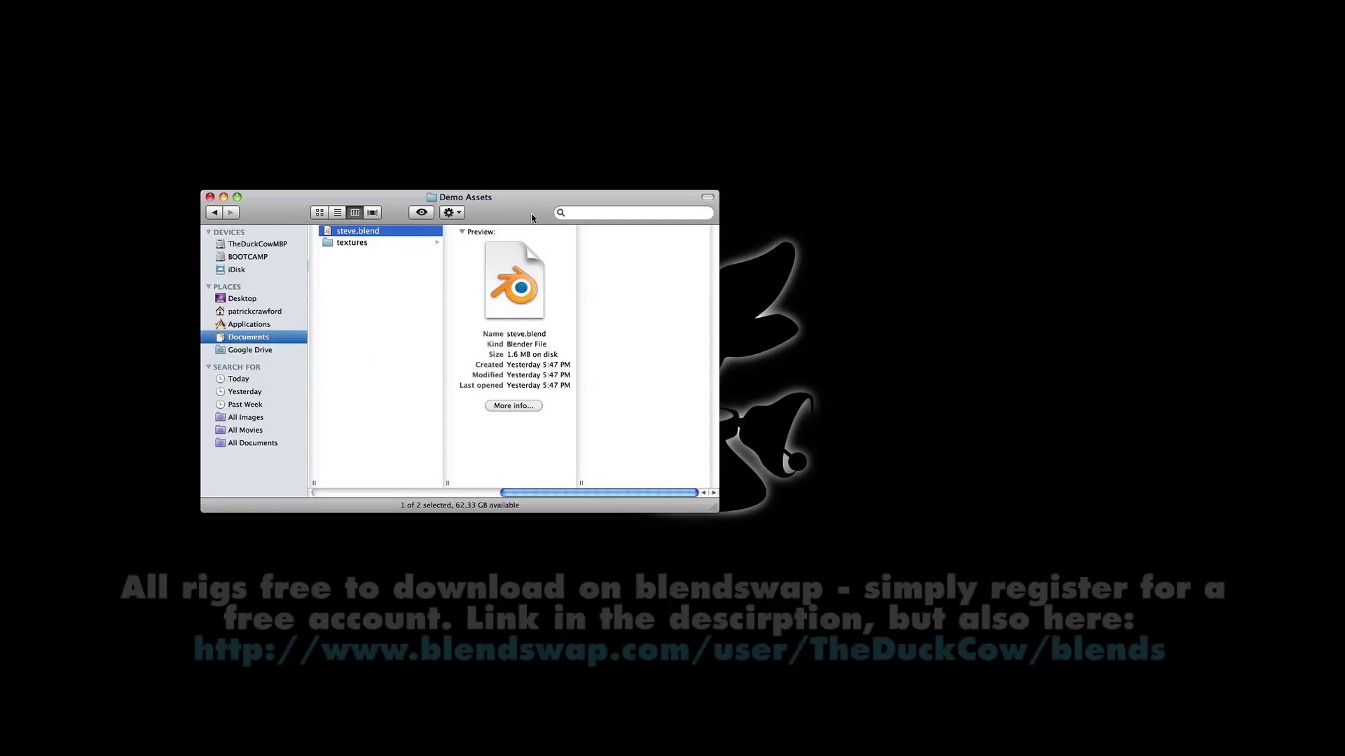
Open steve.blend in Blender and preview the character in rendered shading before returning to solid shading.
key(super+o)
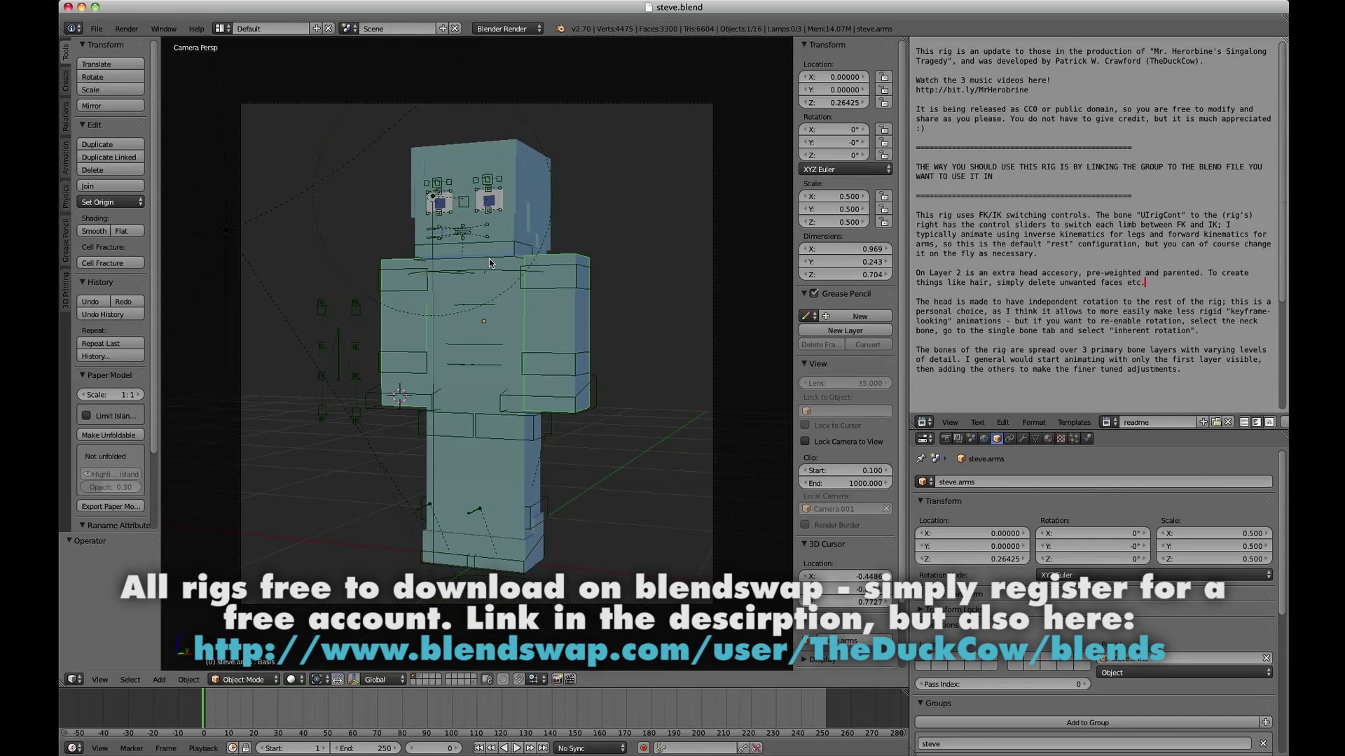
key(z)
key(z)
key(shift+z)
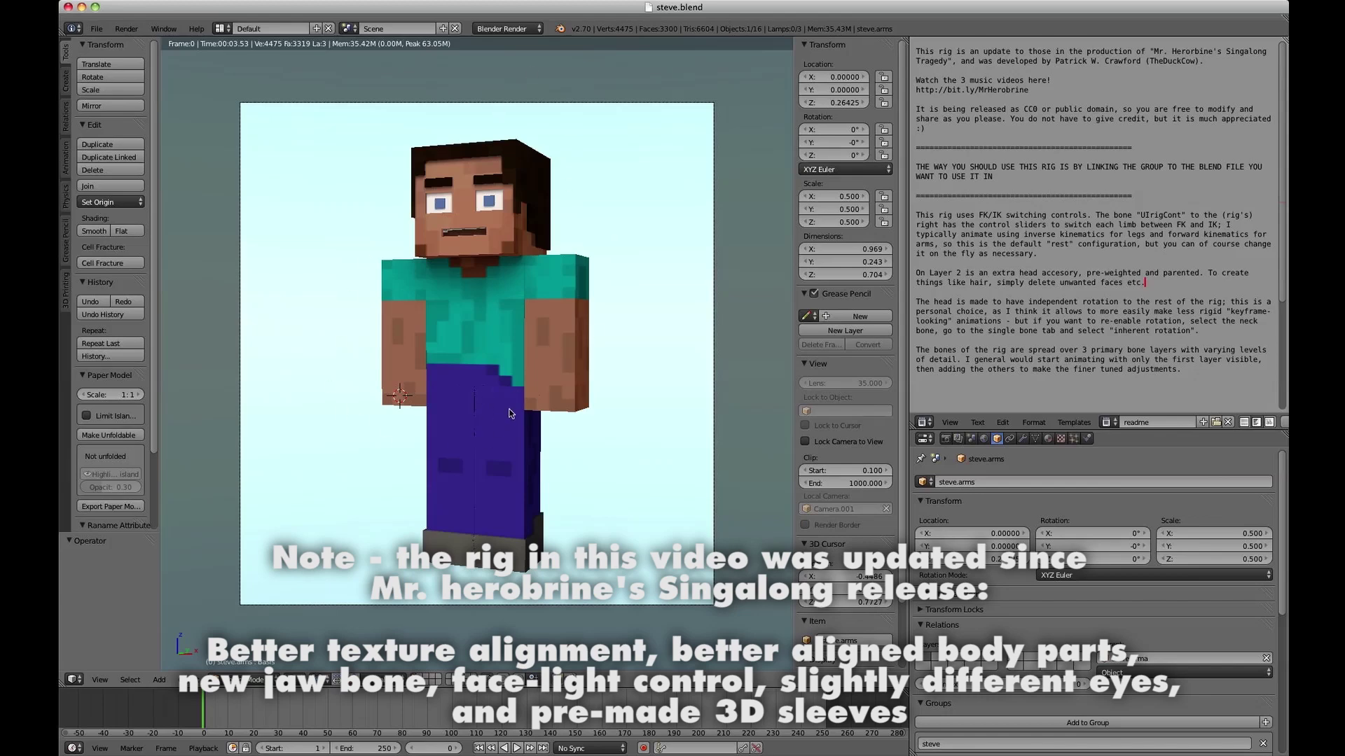
key(shift+z)
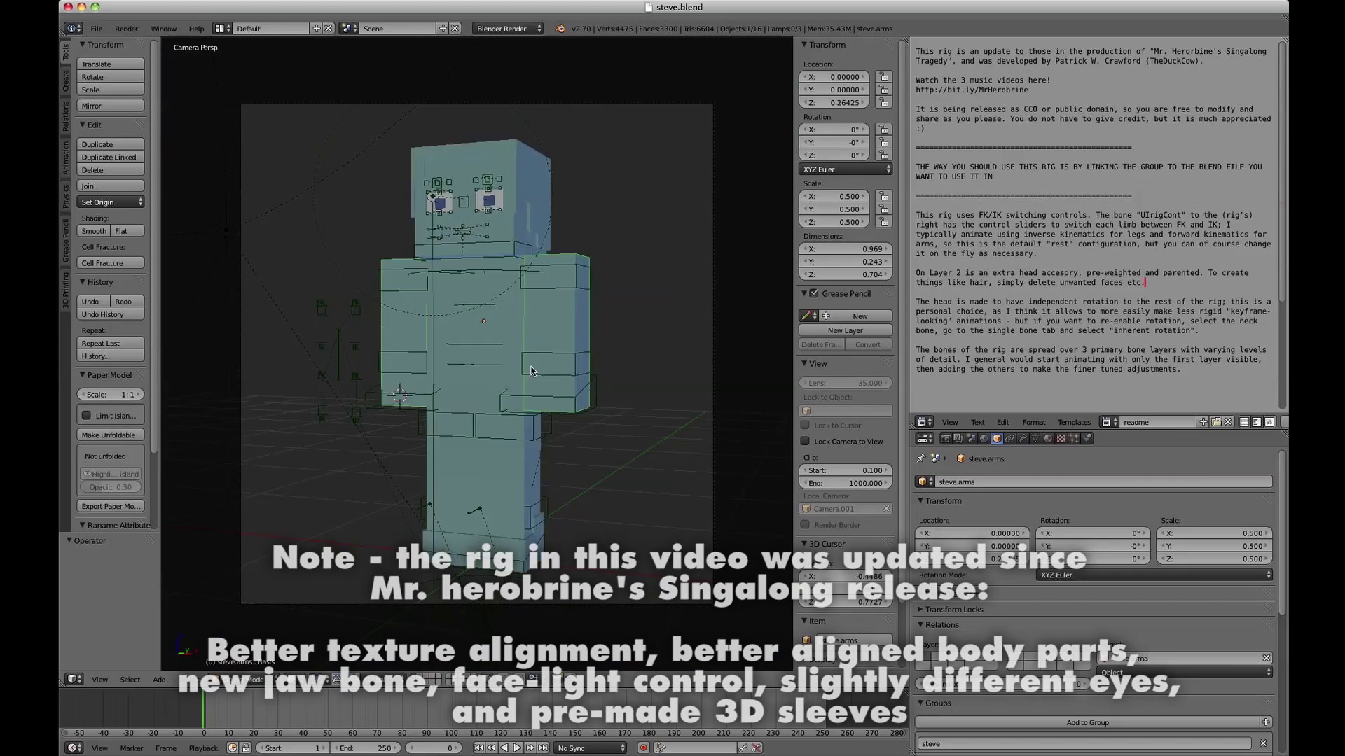
Save the file under the new name worker.blend in the Demo Assets folder.
key(ctrl+shift+s)
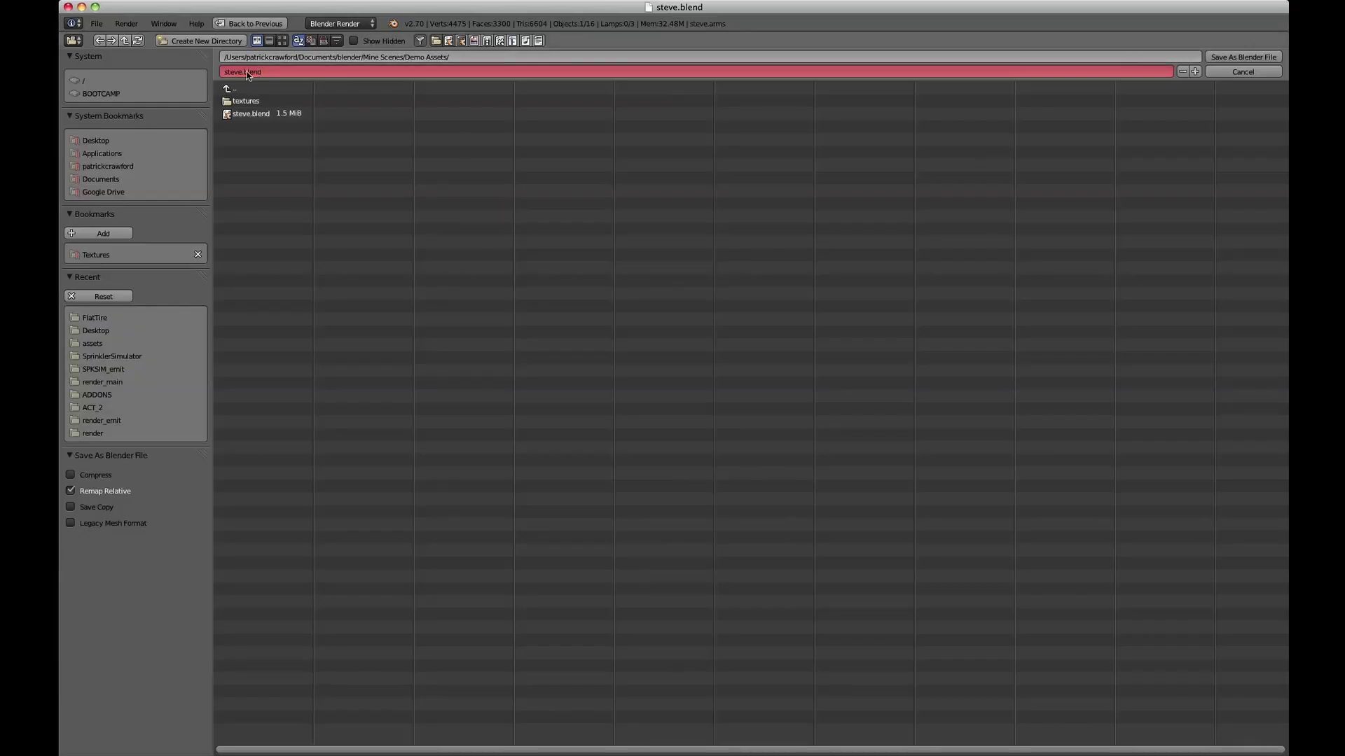
key(Delete)
key(Delete)
key(Delete)
key(Delete)
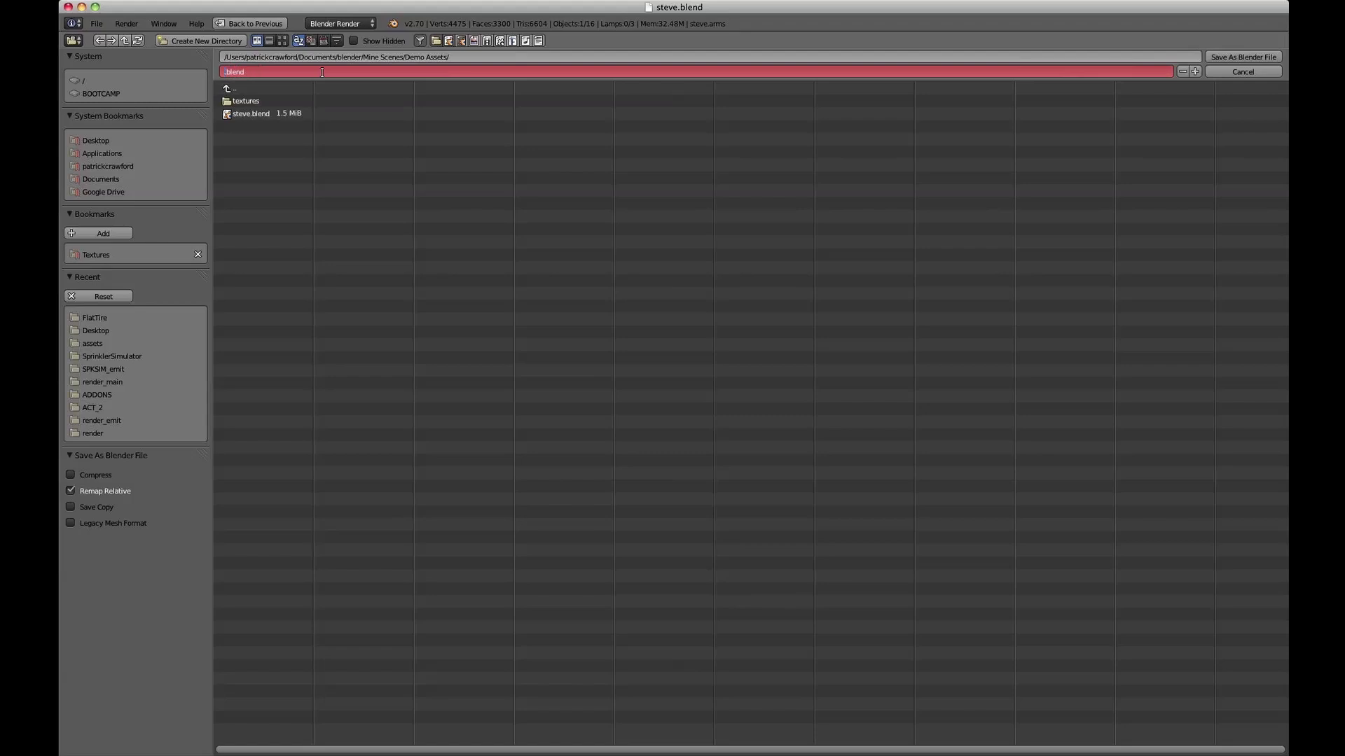
text(constructio)
key(BackSpace)
key(BackSpace)
key(BackSpace)
key(BackSpace)
key(BackSpace)
key(BackSpace)
key(BackSpace)
key(BackSpace)
key(BackSpace)
key(BackSpace)
text(worker)
key(Return)
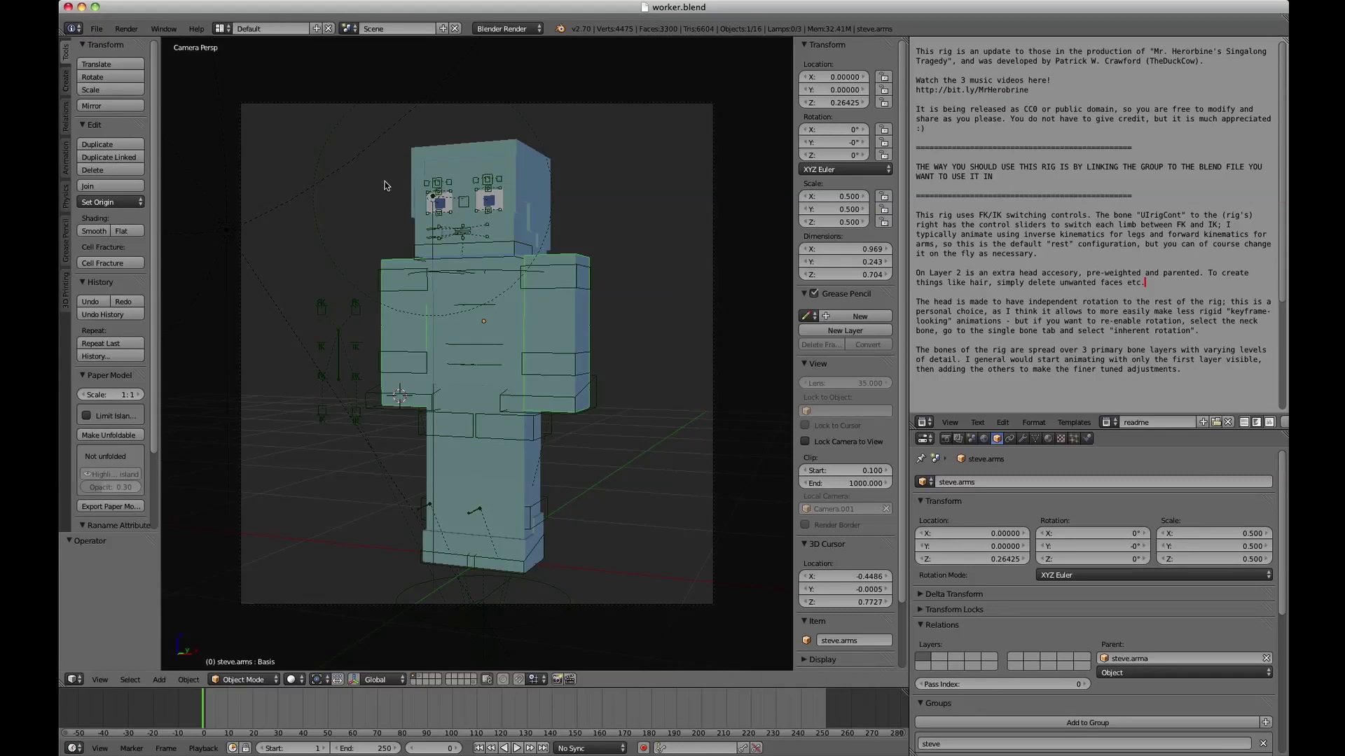
Select the character's armature, and then all objects in the scene.
right_click(377, 283)
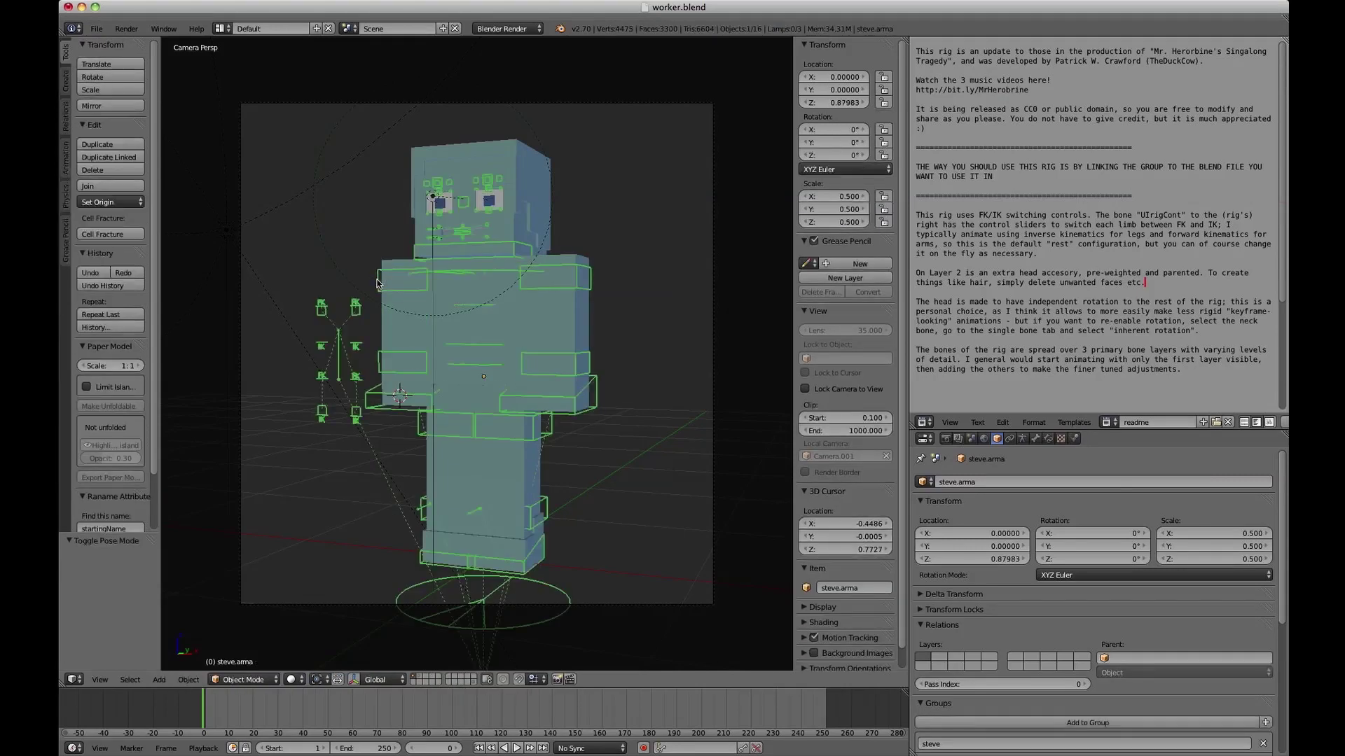
key(a)
key(a)
Switch to Chrome and review the usage instructions and rename examples on the blendNameChange GitHub page.
key(super+Tab)
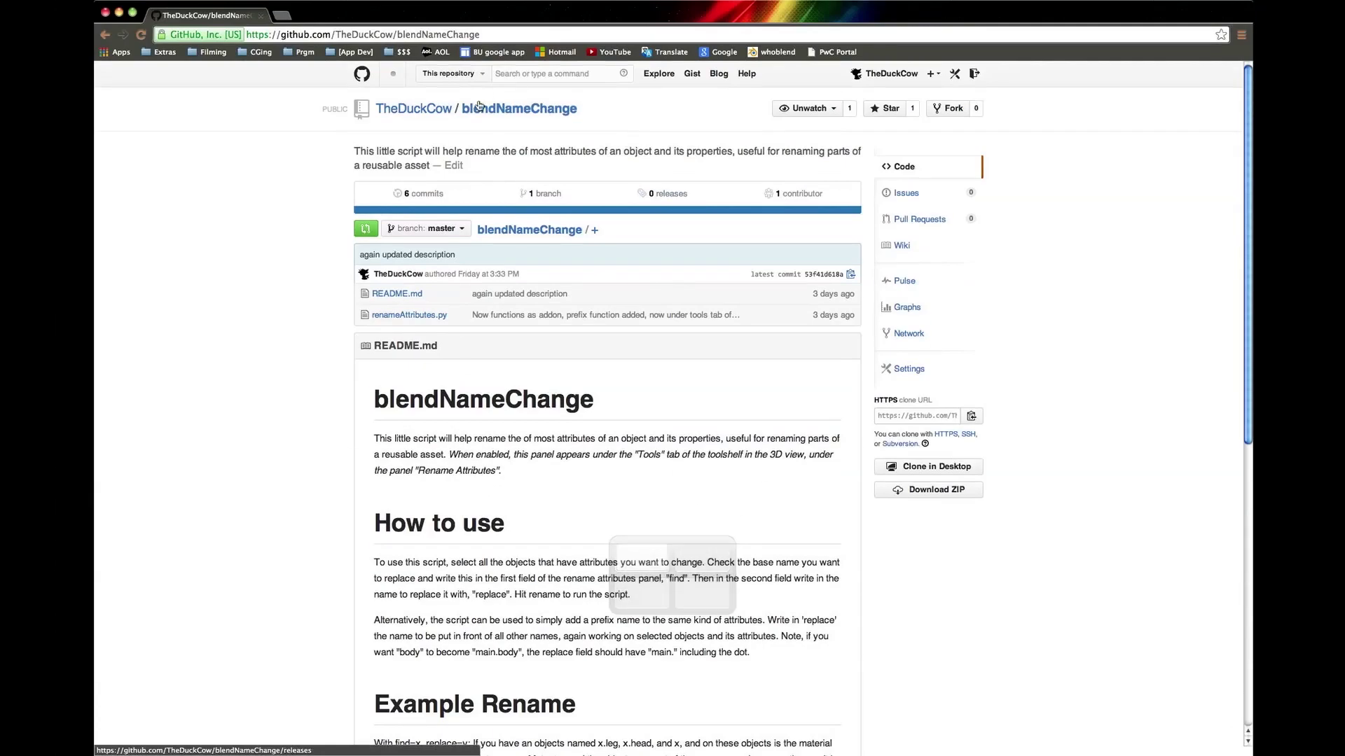
click(483, 37)
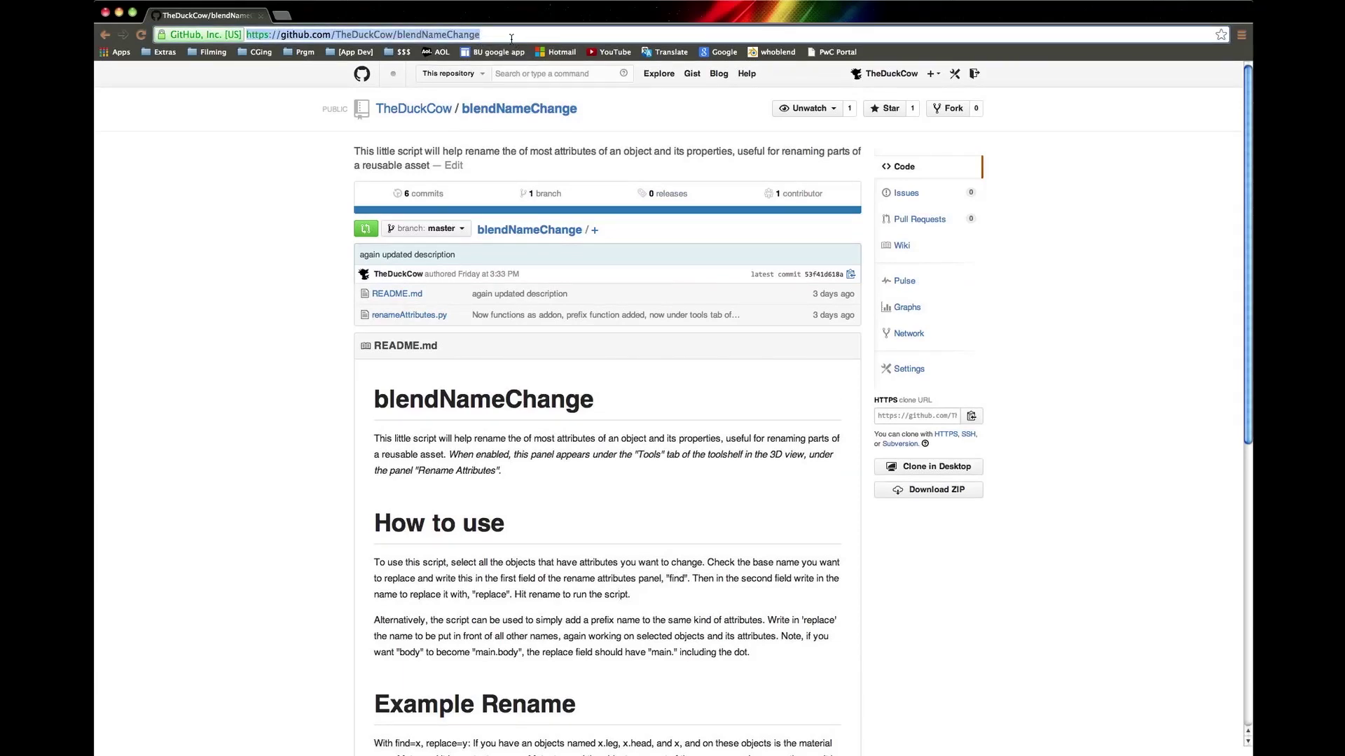
scroll(252, 306, down, 6)
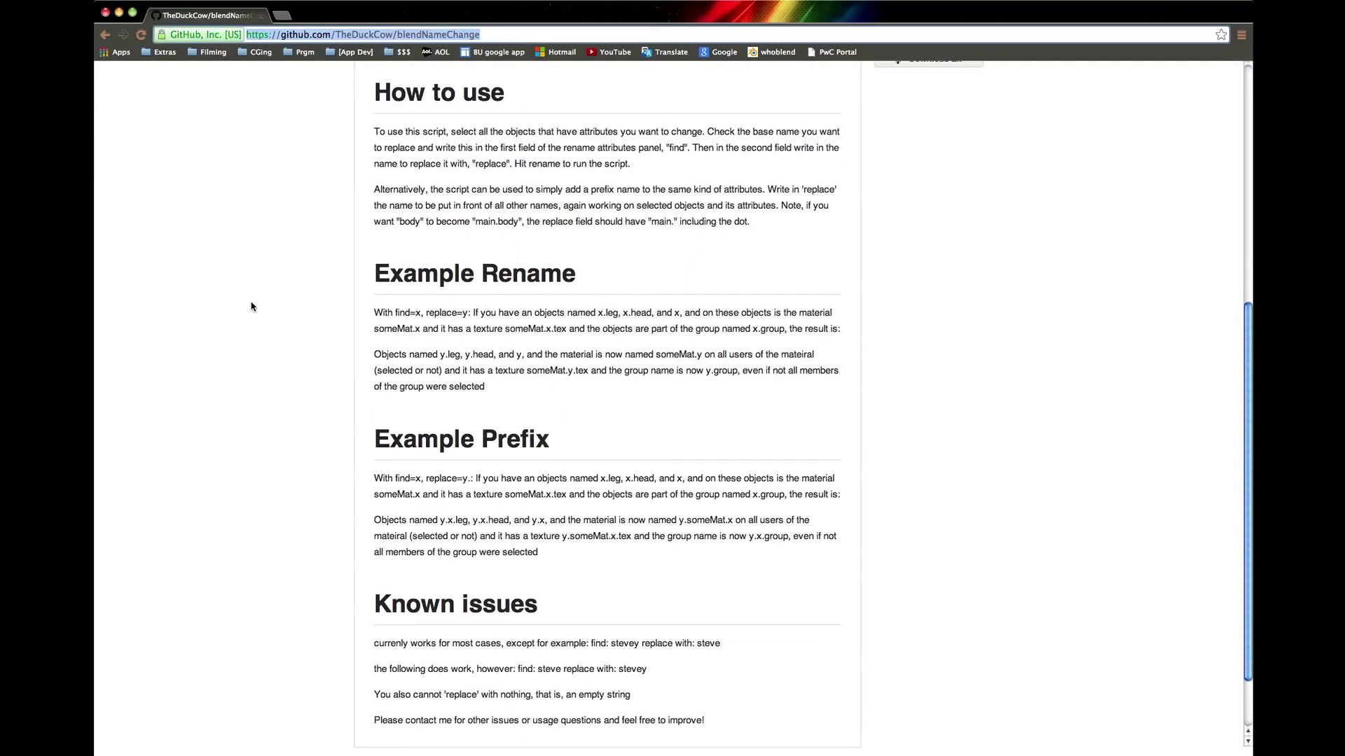
scroll(252, 306, up, 7)
scroll(252, 306, down, 4)
scroll(252, 306, up, 4)
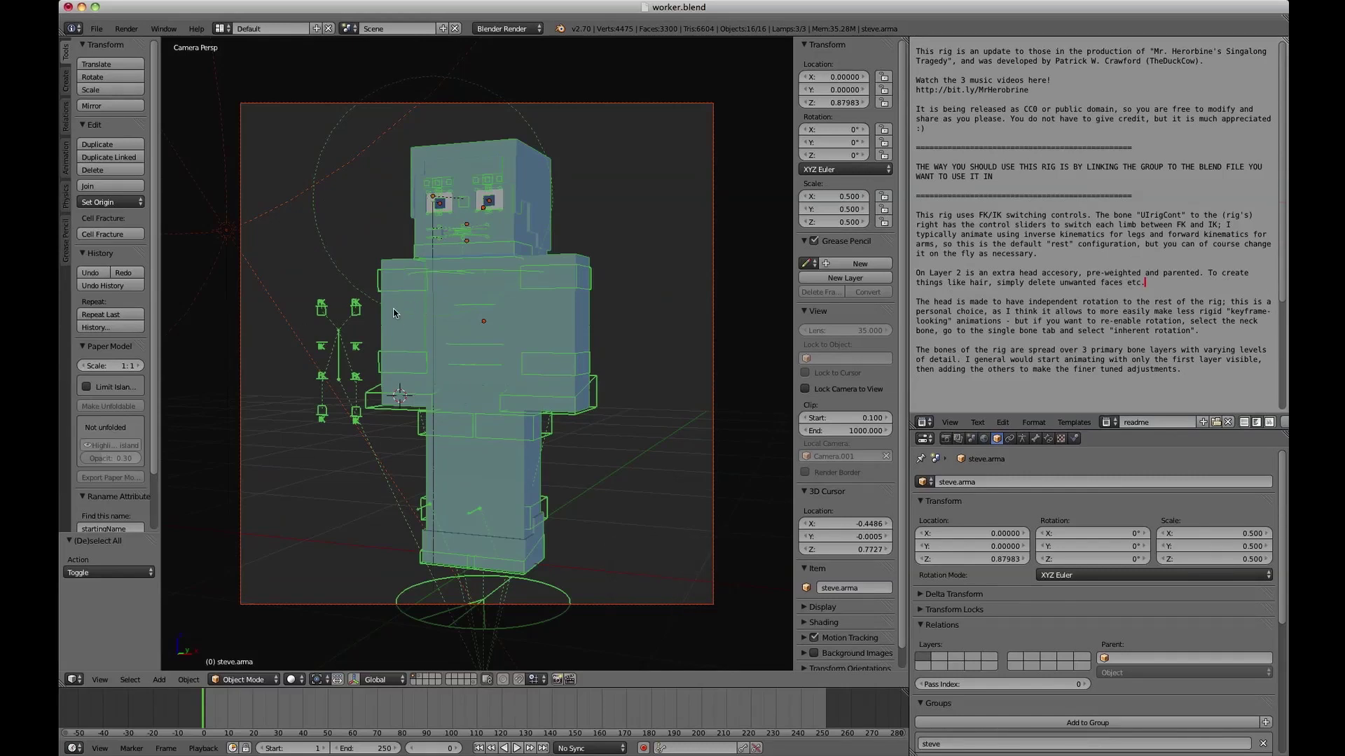
In Blender, select the arms mesh and check its object, material, texture and group names.
right_click(395, 311)
right_click(396, 317)
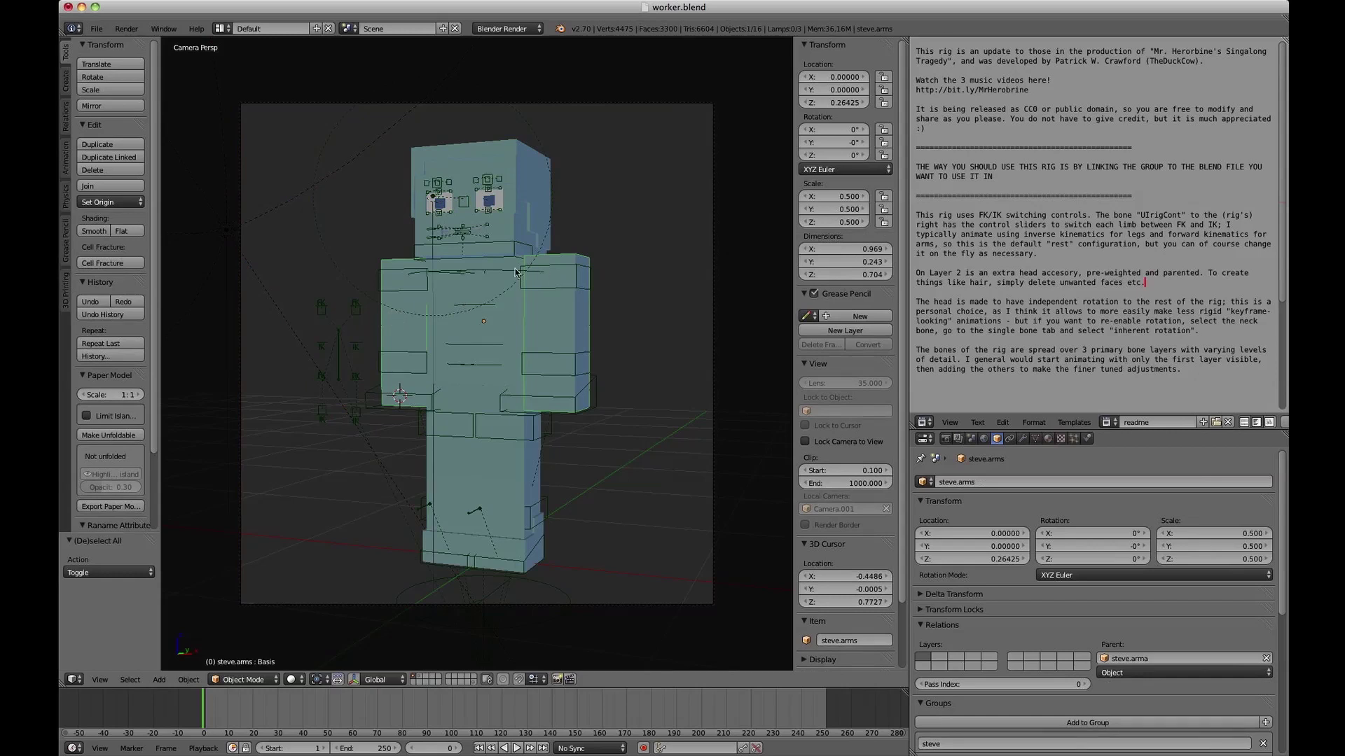
scroll(836, 549, down, 3)
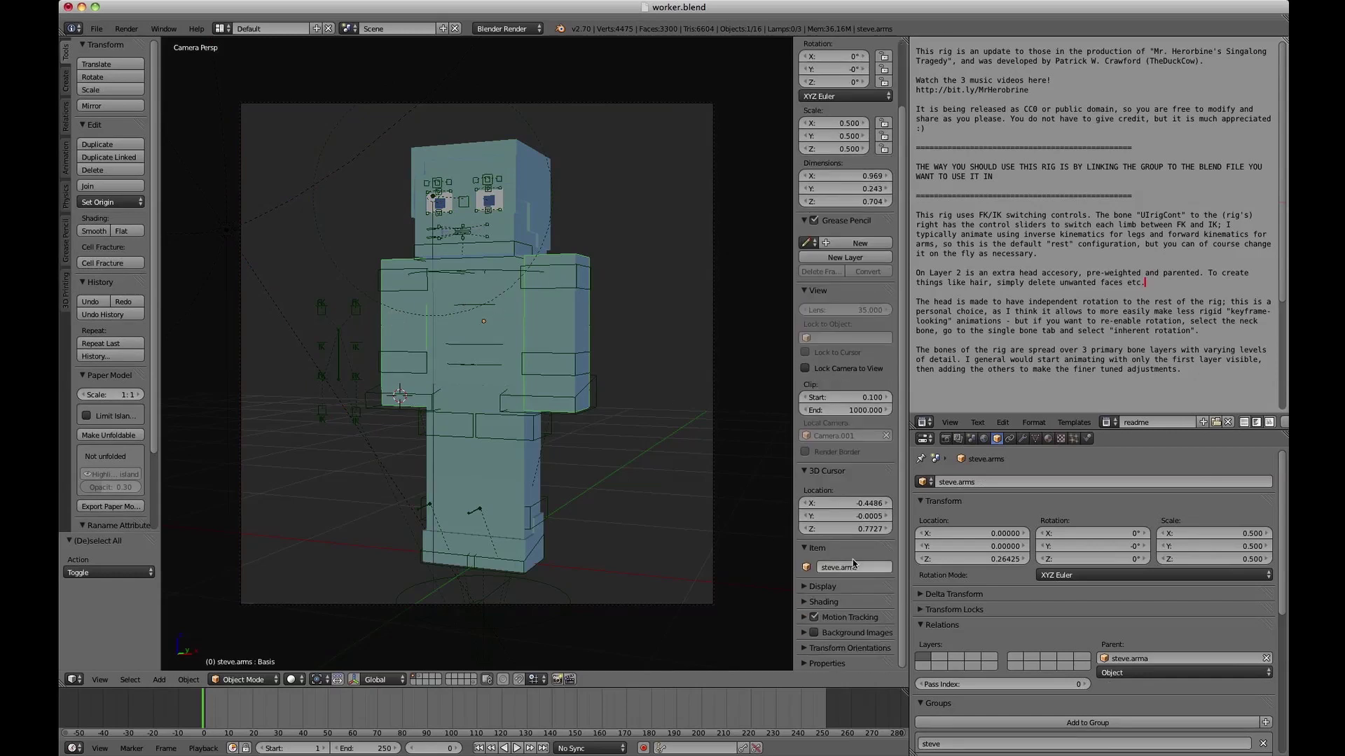
click(1048, 439)
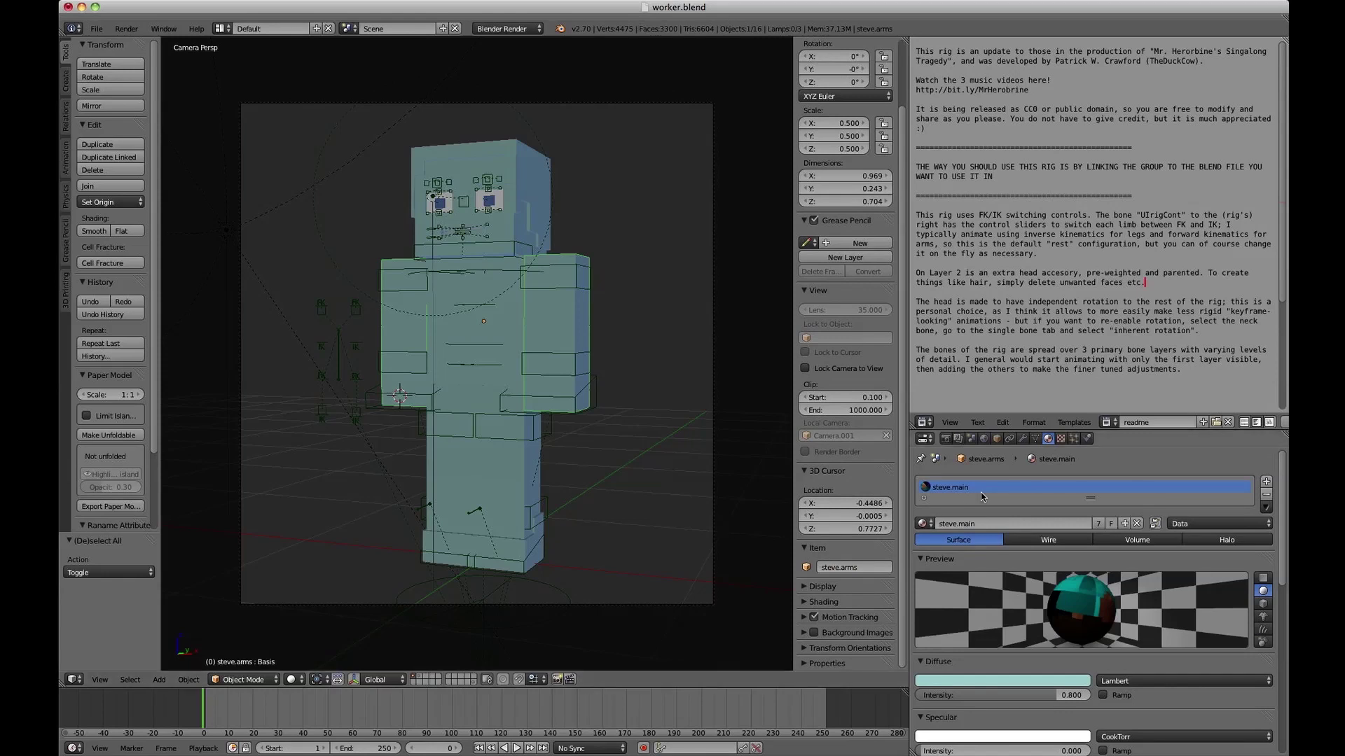
click(1062, 440)
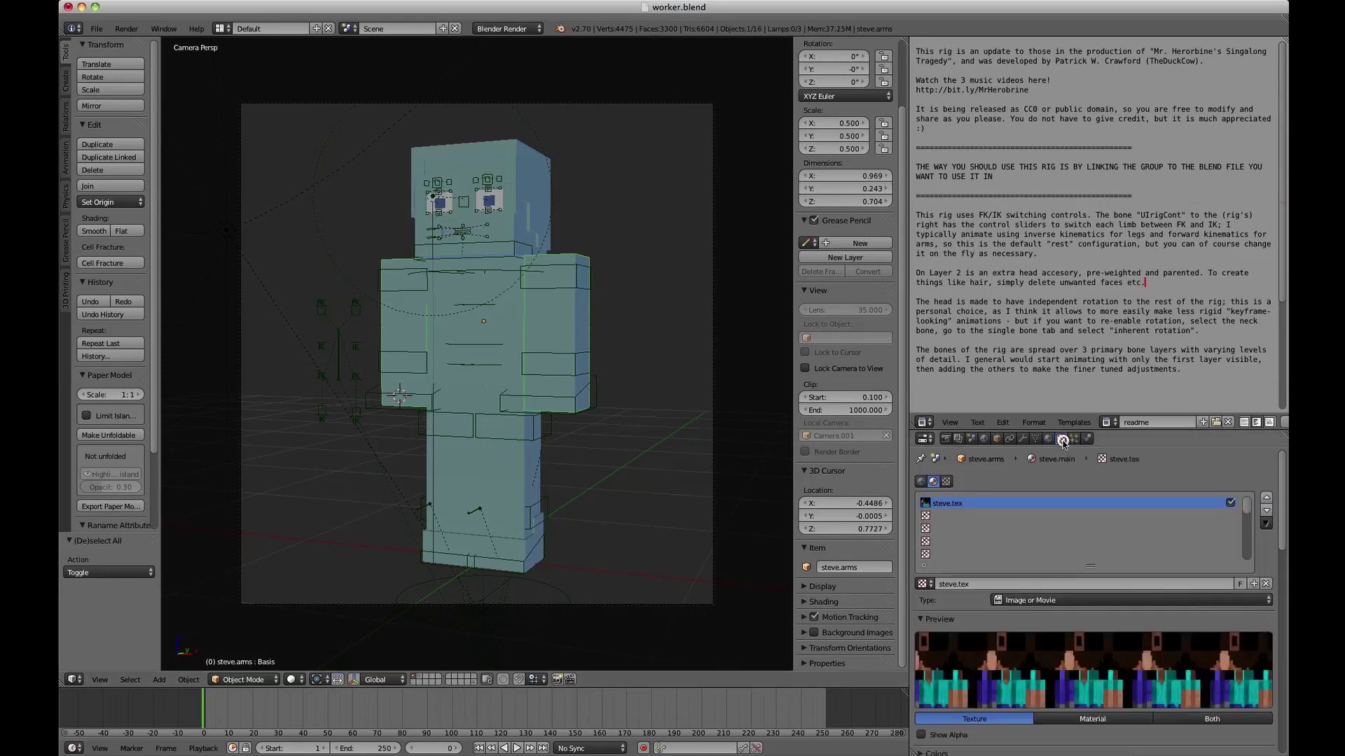
click(997, 439)
scroll(1028, 594, down, 5)
scroll(1138, 554, up, 1)
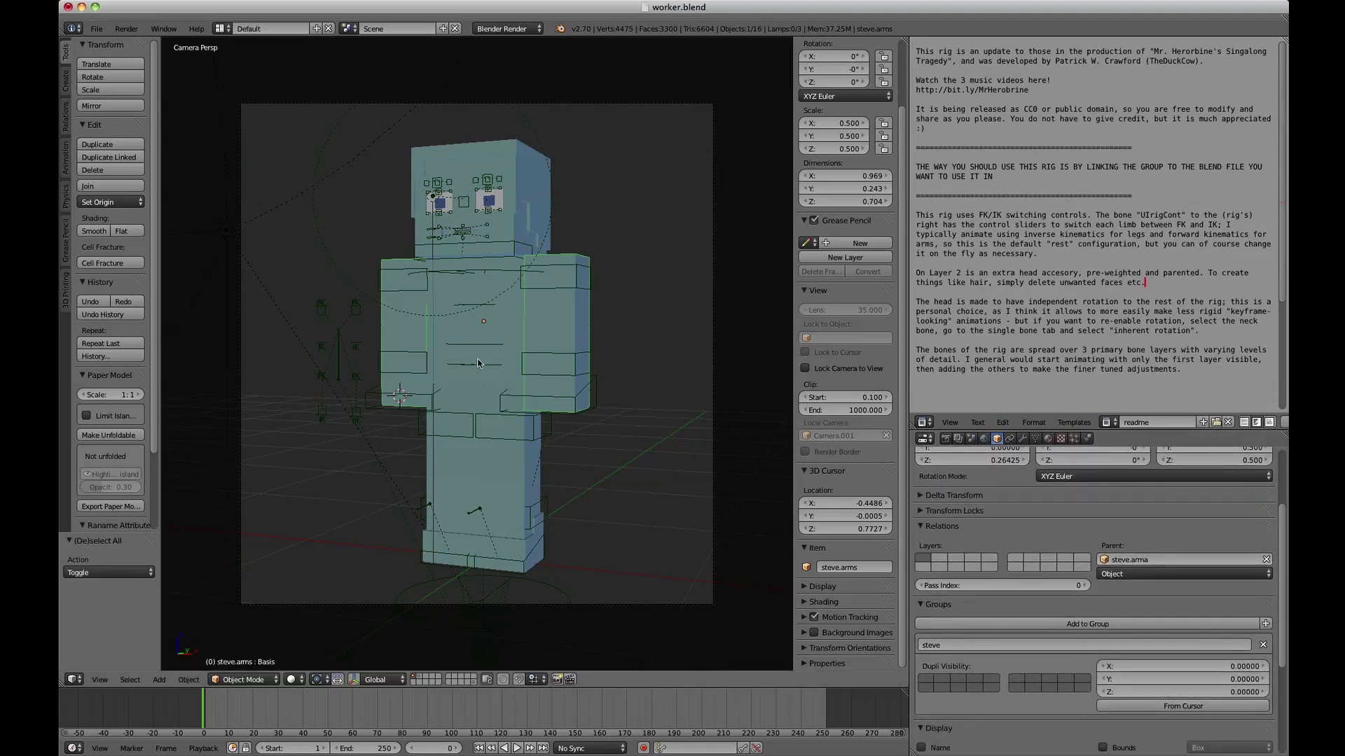
Select all objects and batch-rename their attributes with Rename Attributes, replacing "steve" with "worker".
key(a)
scroll(119, 312, down, 4)
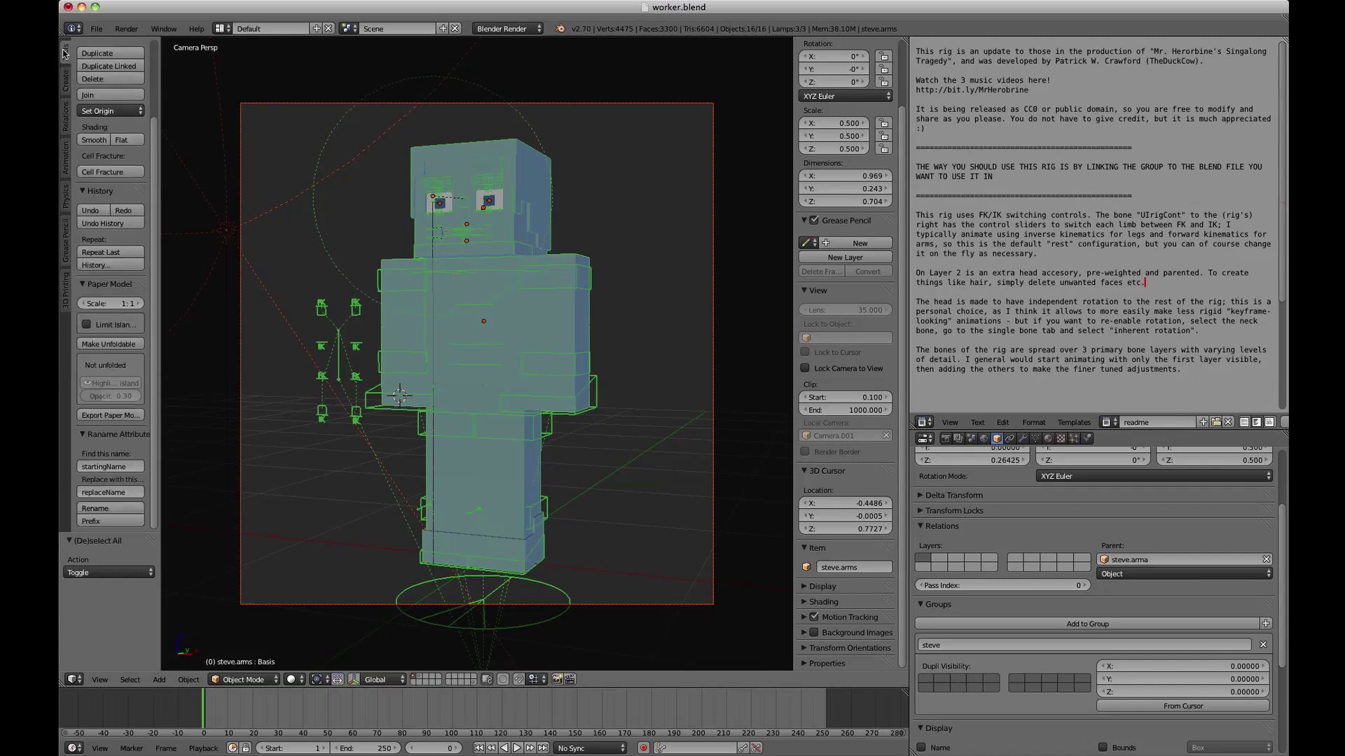
click(110, 466)
text(steve)
key(Tab)
text(worker)
key(Return)
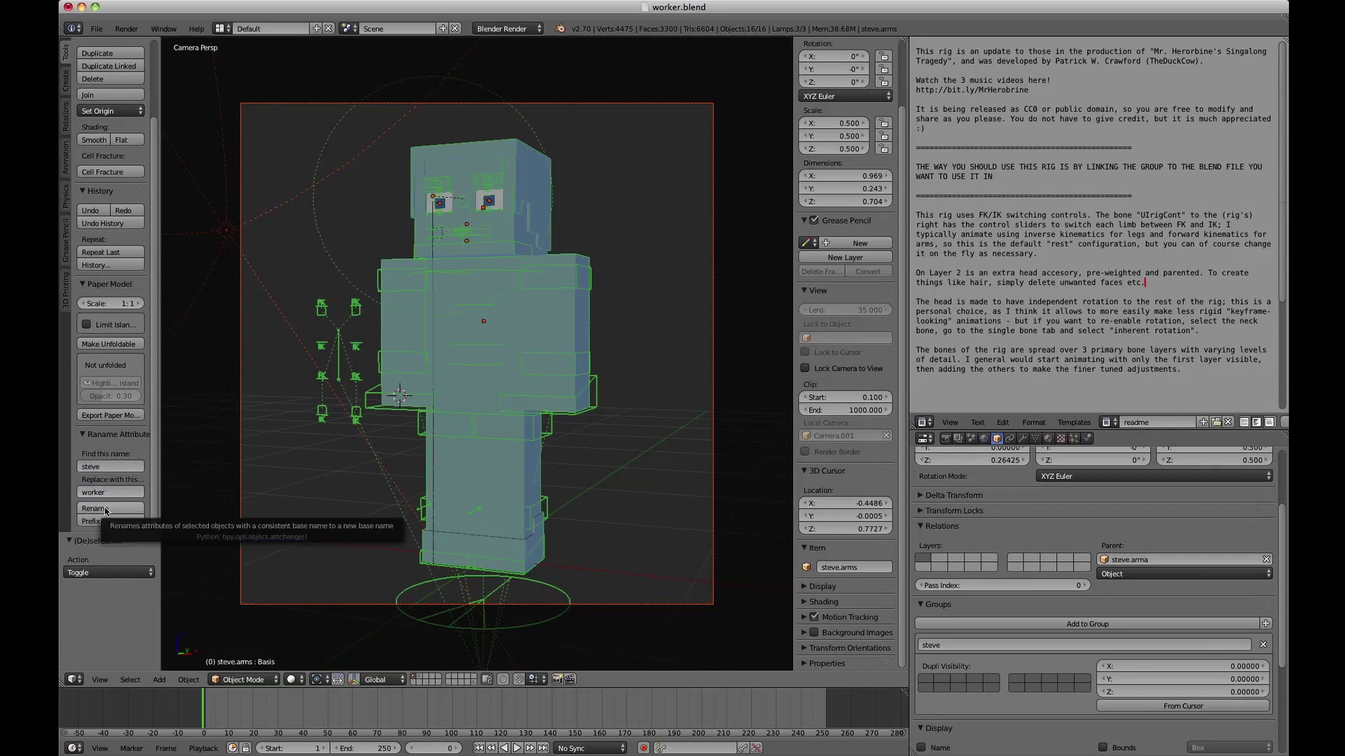
click(106, 509)
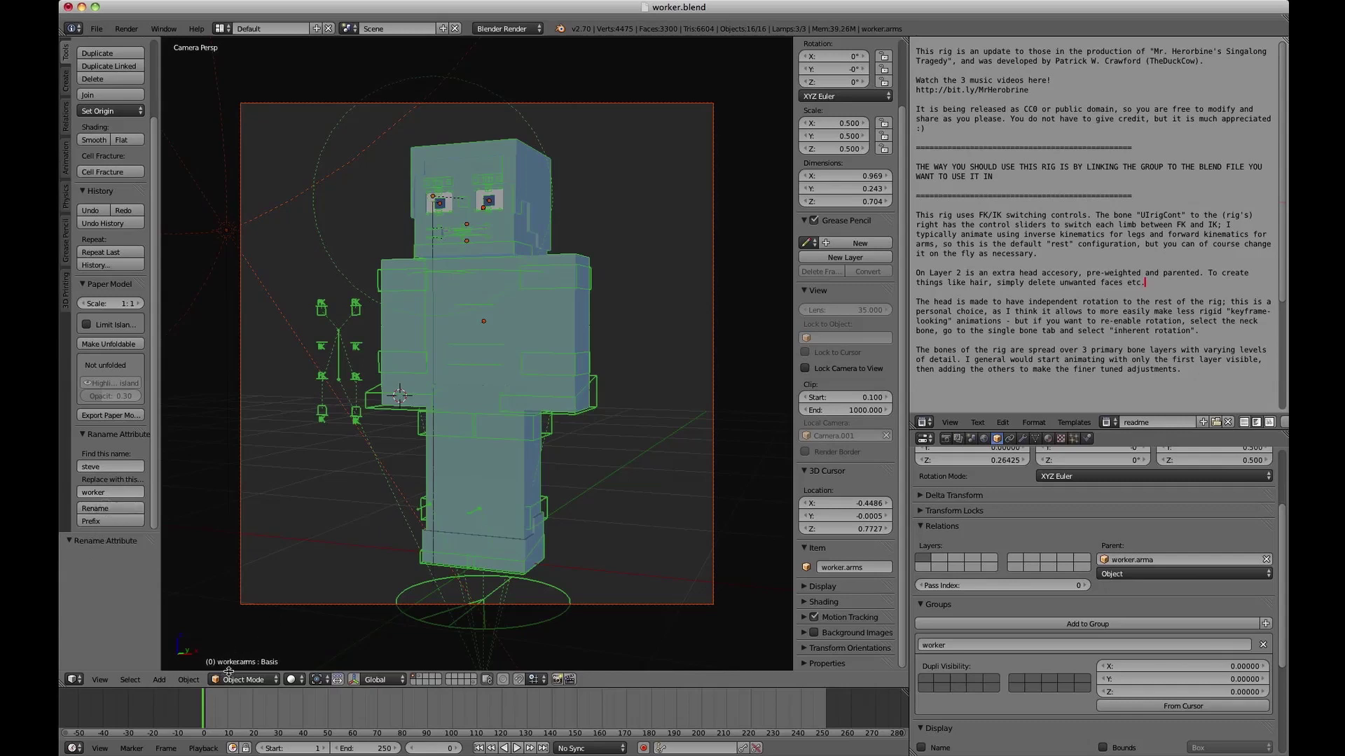
Check the object, group, material and texture names on the face light, body and arms.
right_click(406, 317)
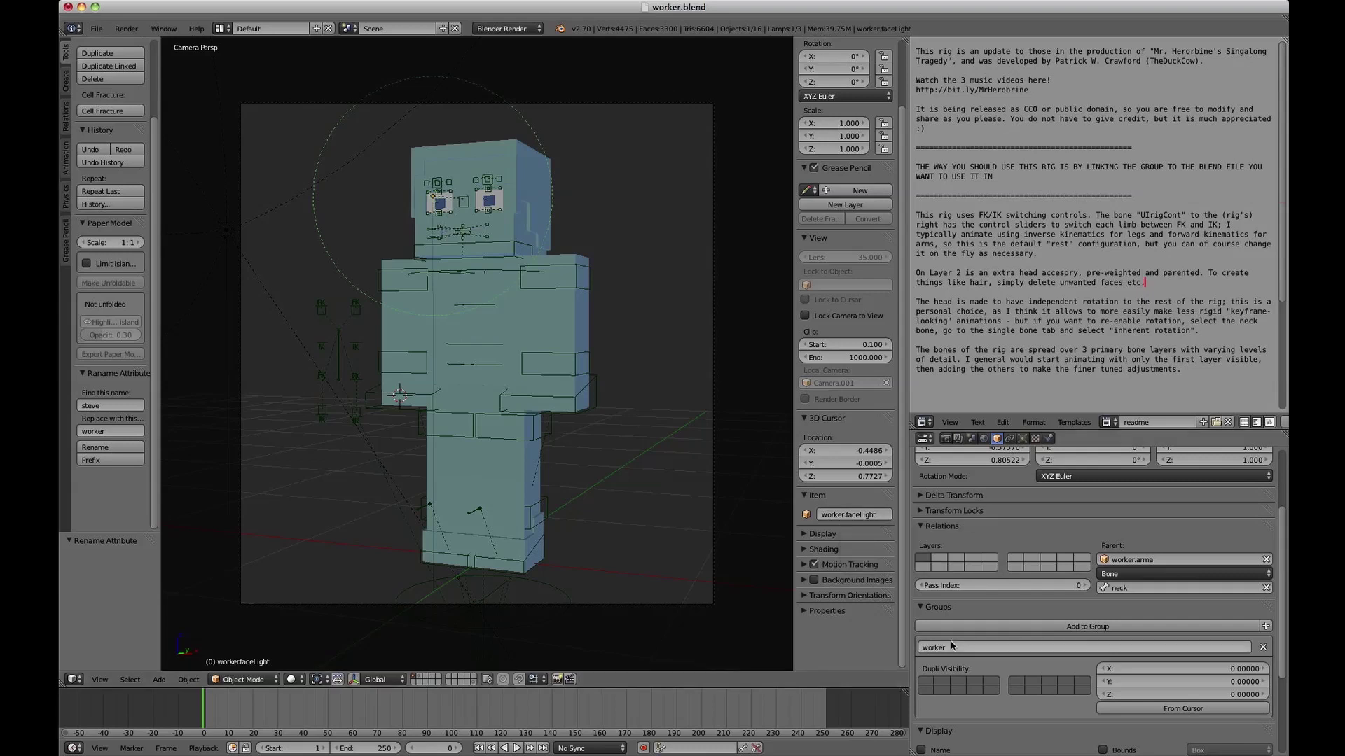
right_click(484, 301)
click(1049, 439)
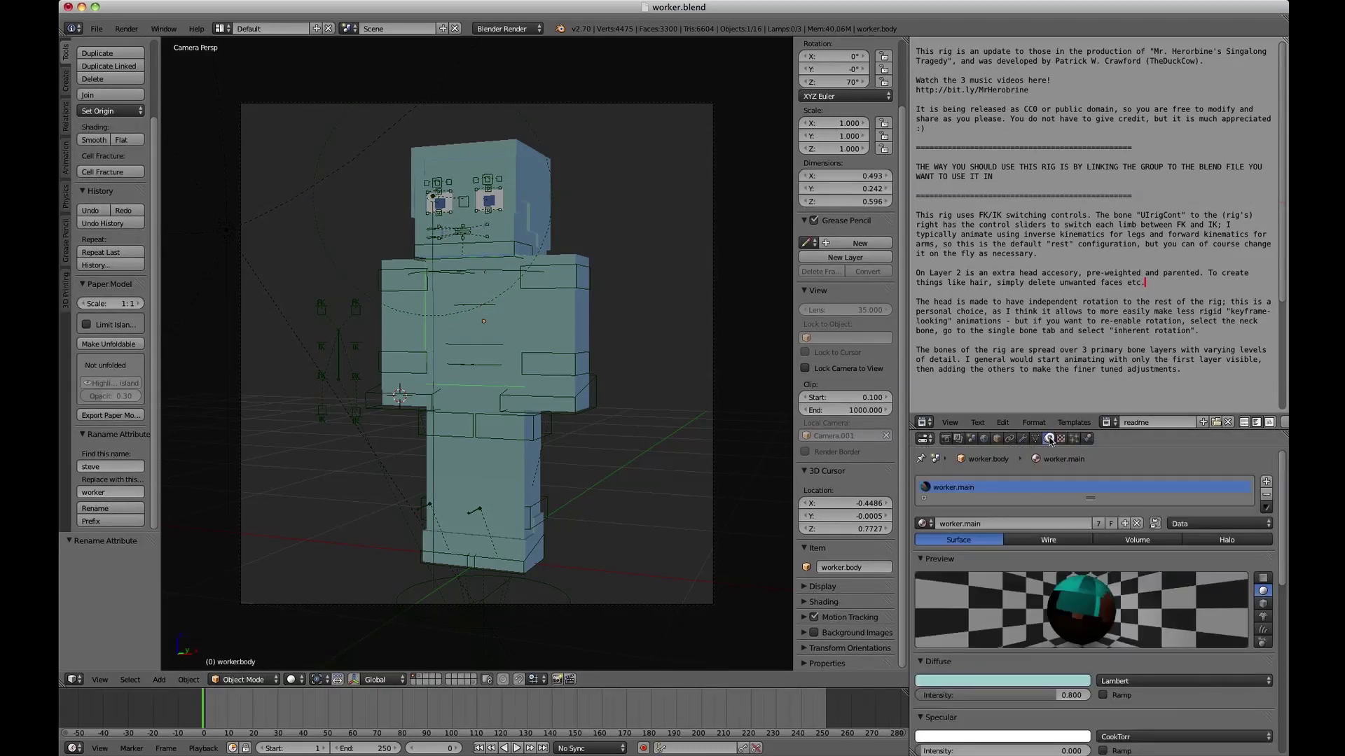
click(1060, 439)
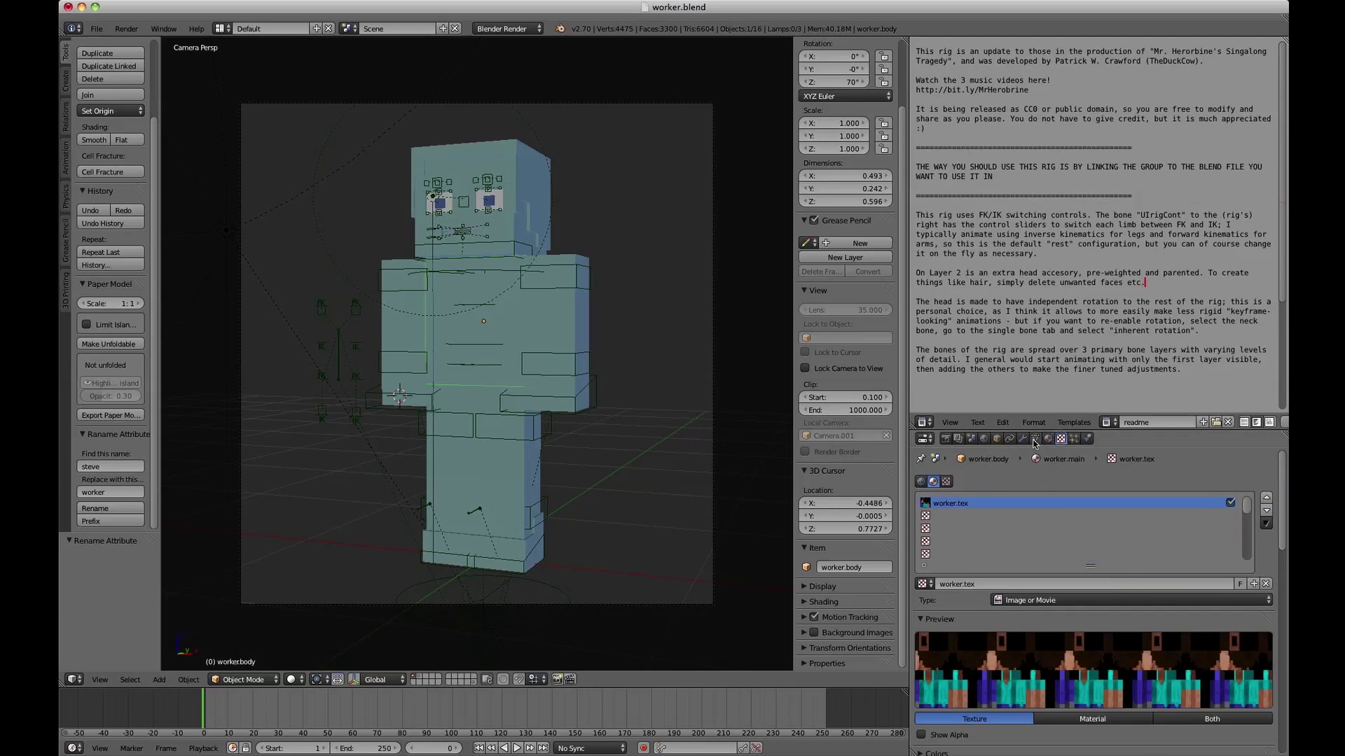
click(1048, 438)
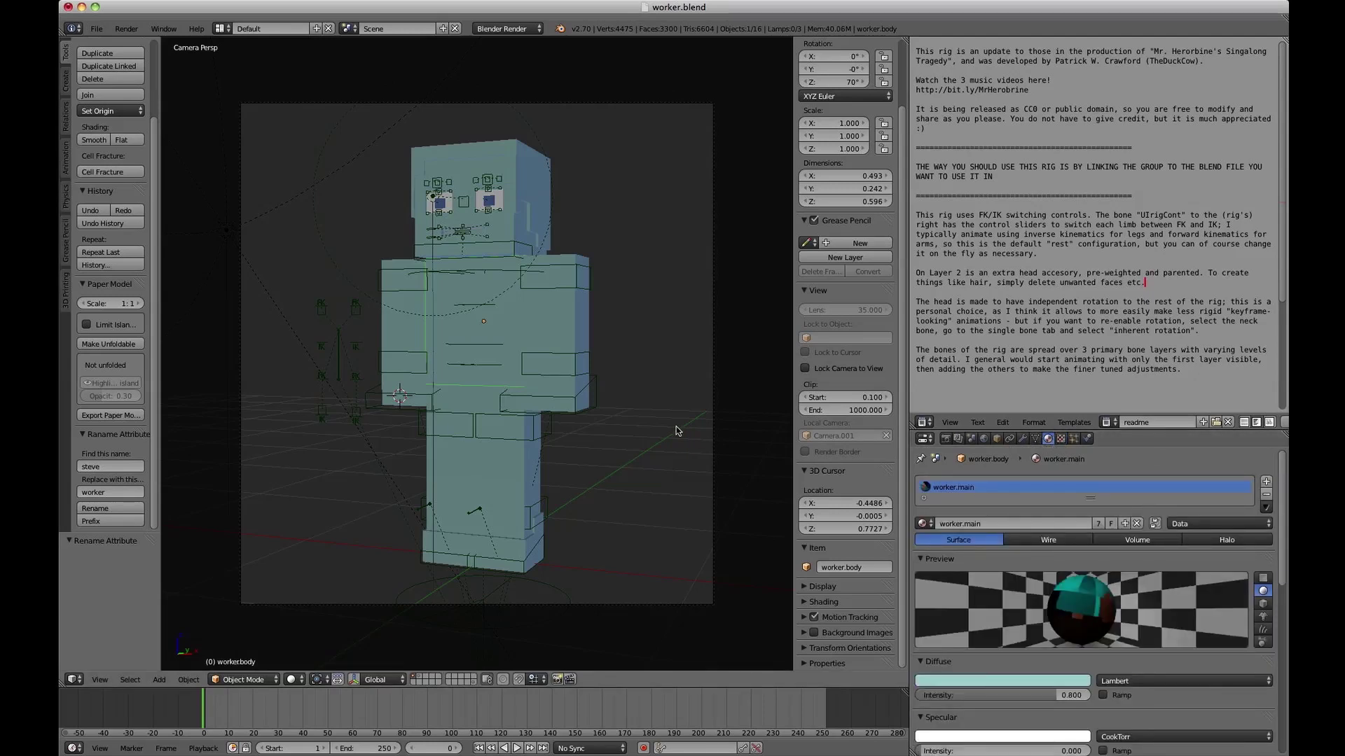
right_click(545, 323)
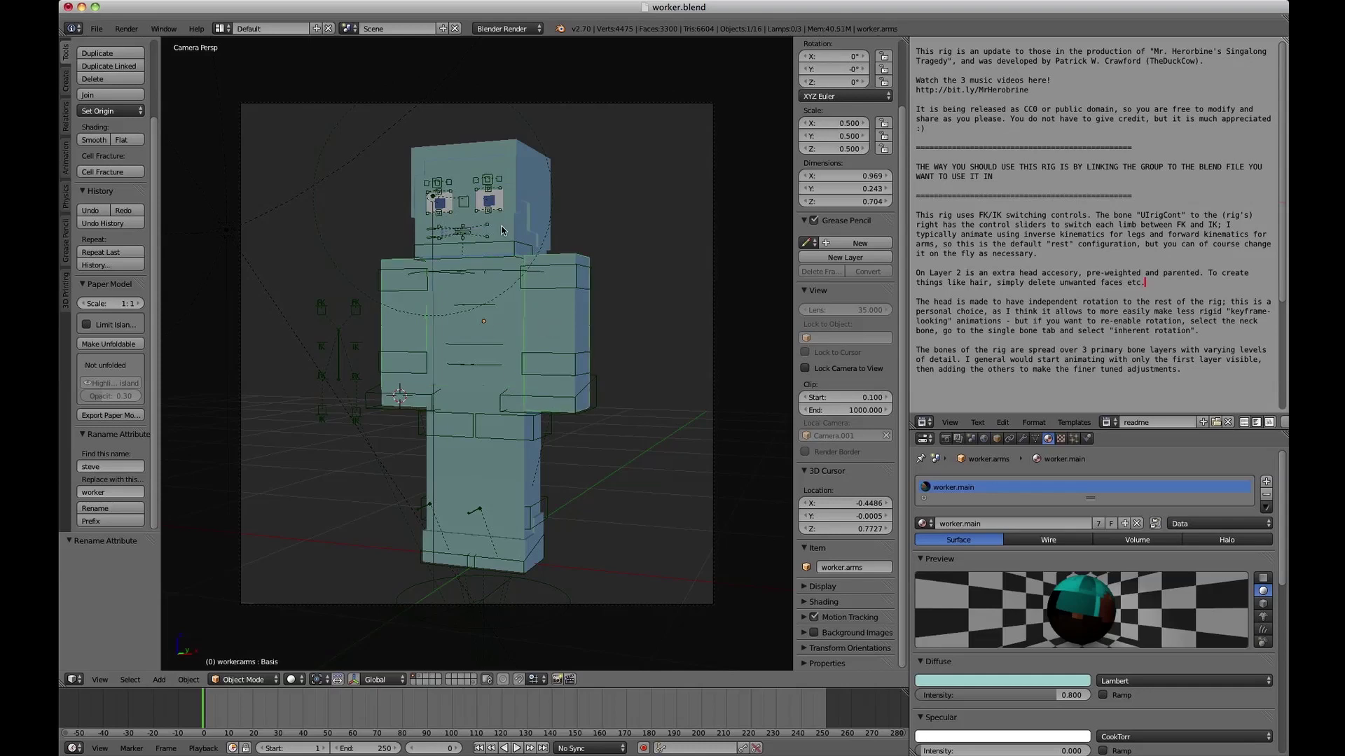
Preview the whole character through the camera in rendered shading, and return to solid shading.
key(alt+z)
key(shift+z)
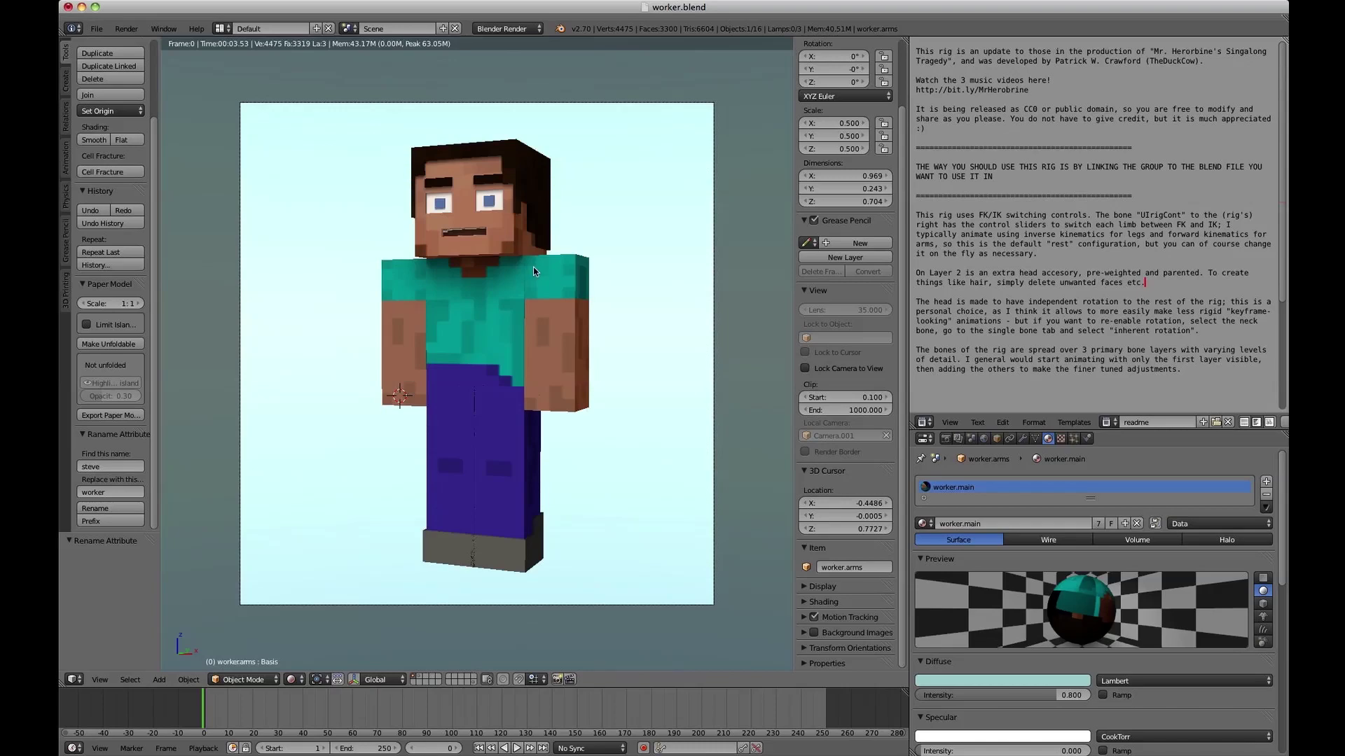
key(shift+z)
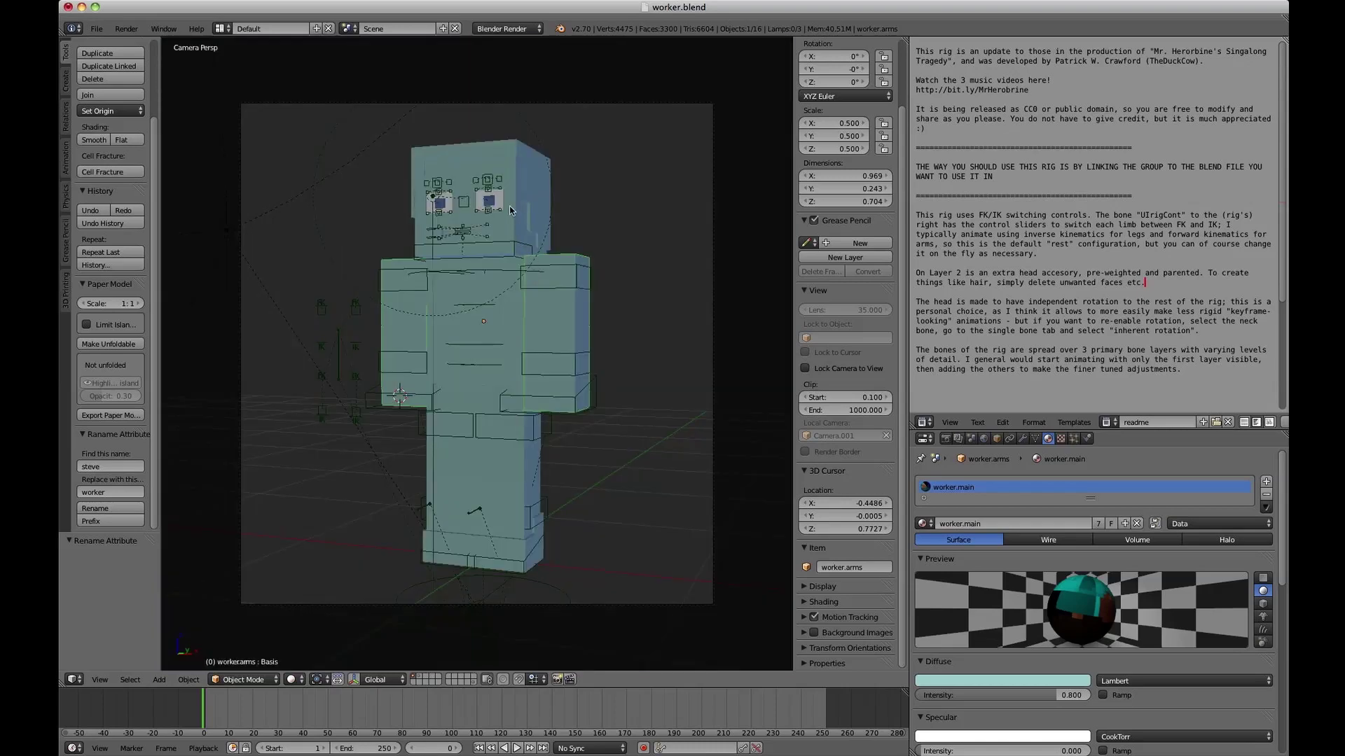
Leave the camera view and inspect the head and face up close in rendered shading.
key(KP_0)
scroll(601, 283, up, 6)
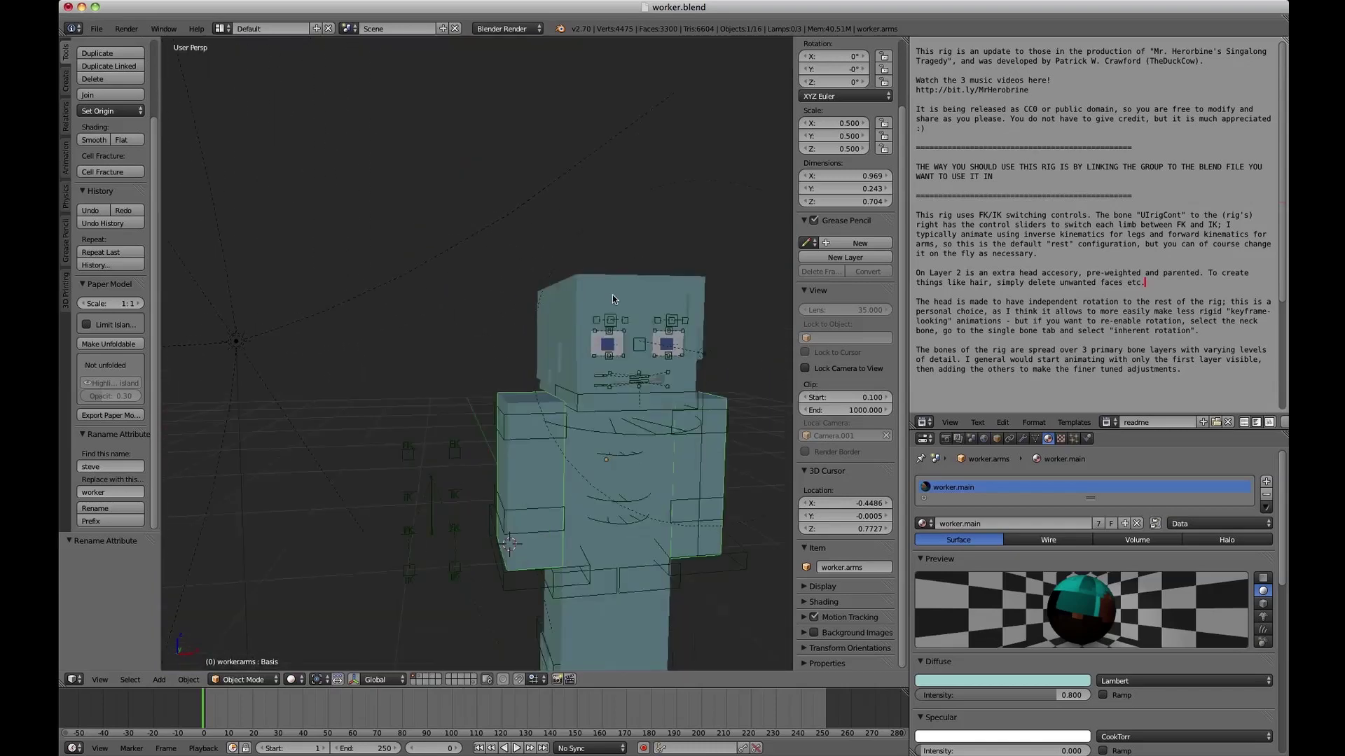
scroll(504, 286, down, 3)
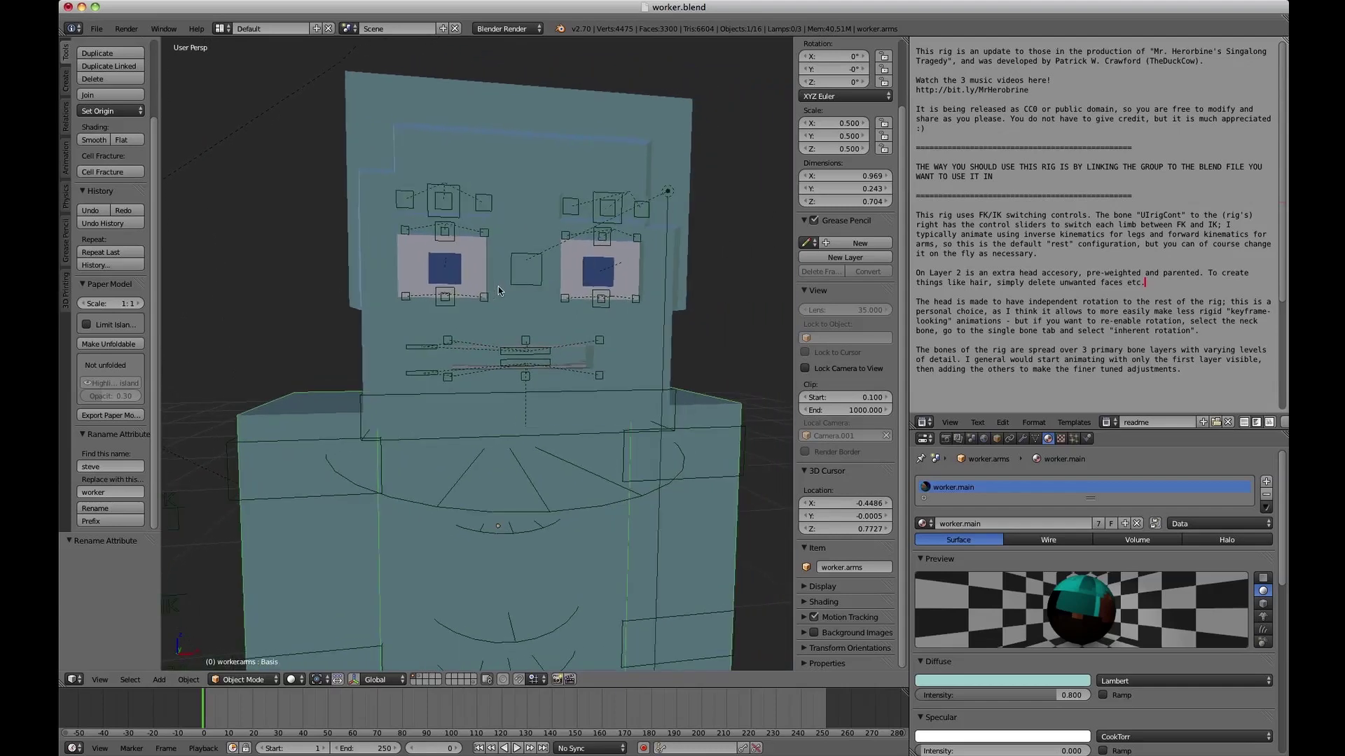
key(shift+z)
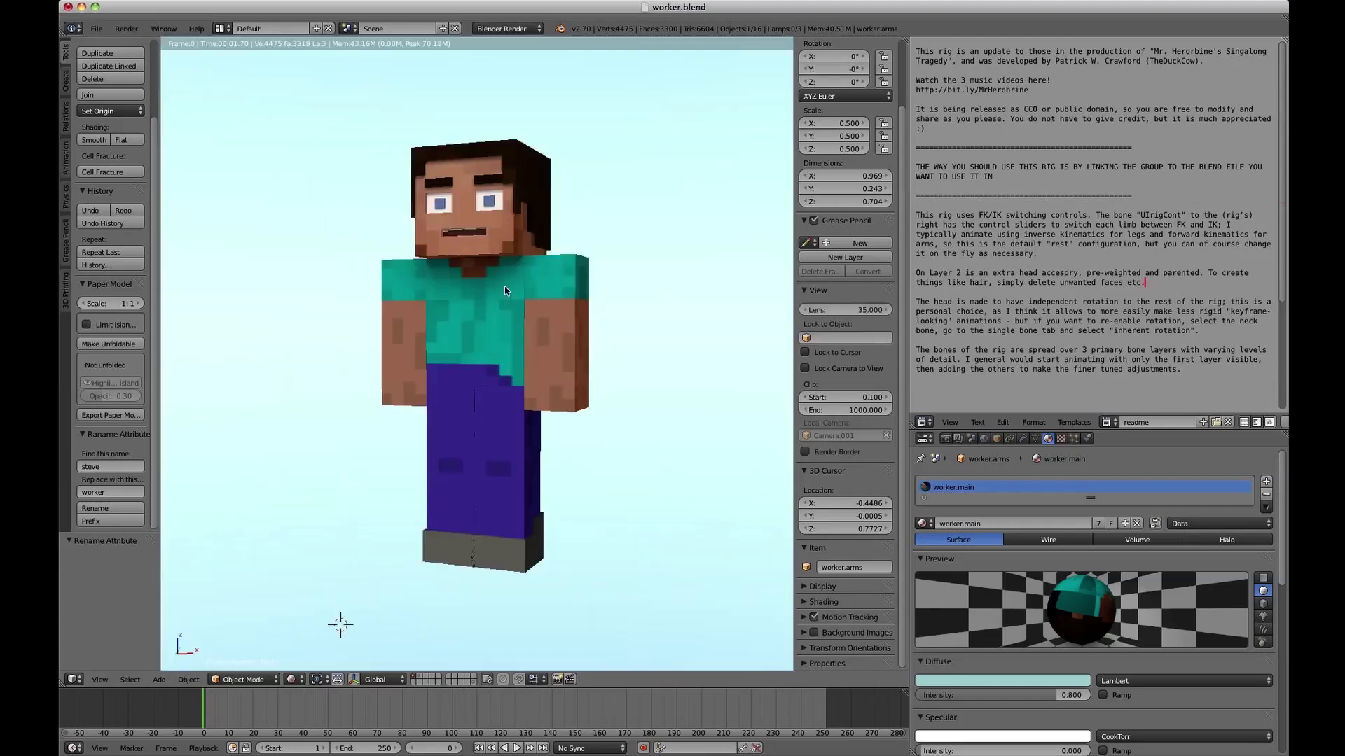
scroll(504, 286, up, 3)
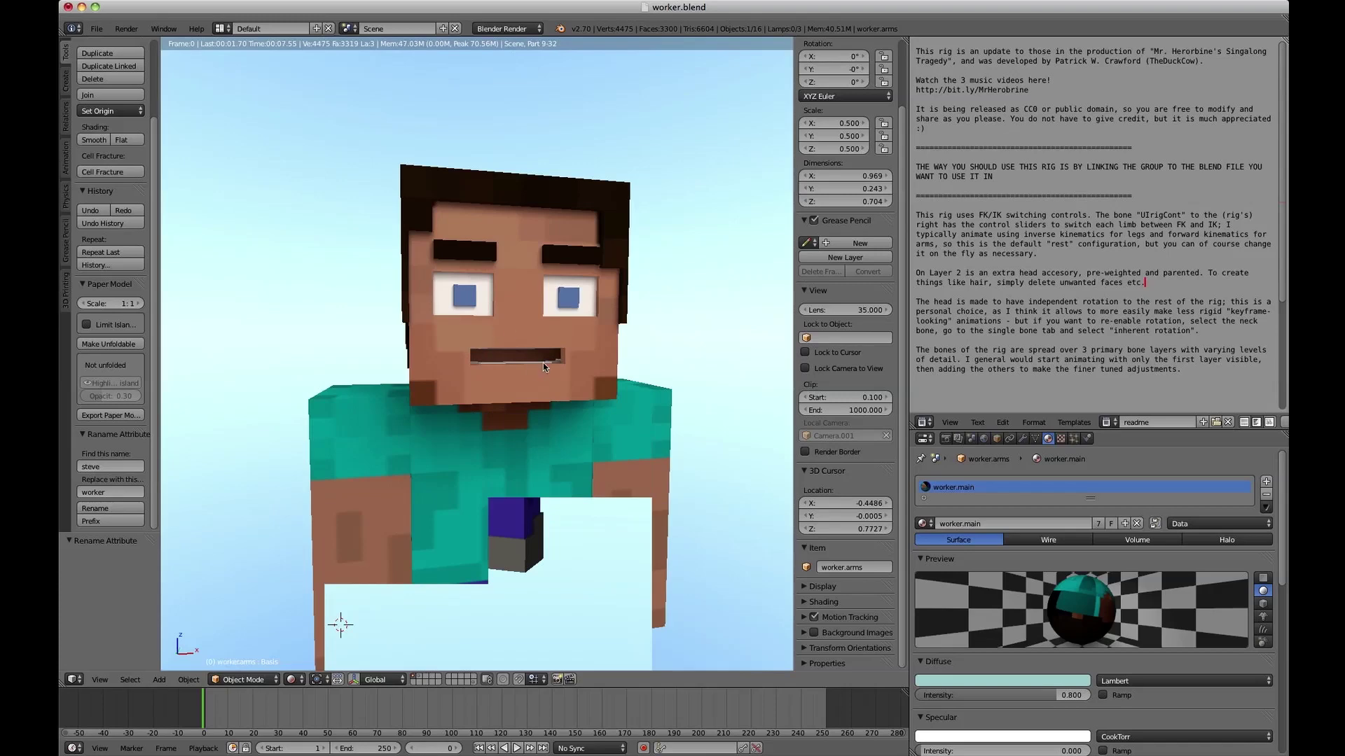
key(shift+z)
Switch to the Demo Assets window in Finder and open default.png from the textures folder.
key(F3)
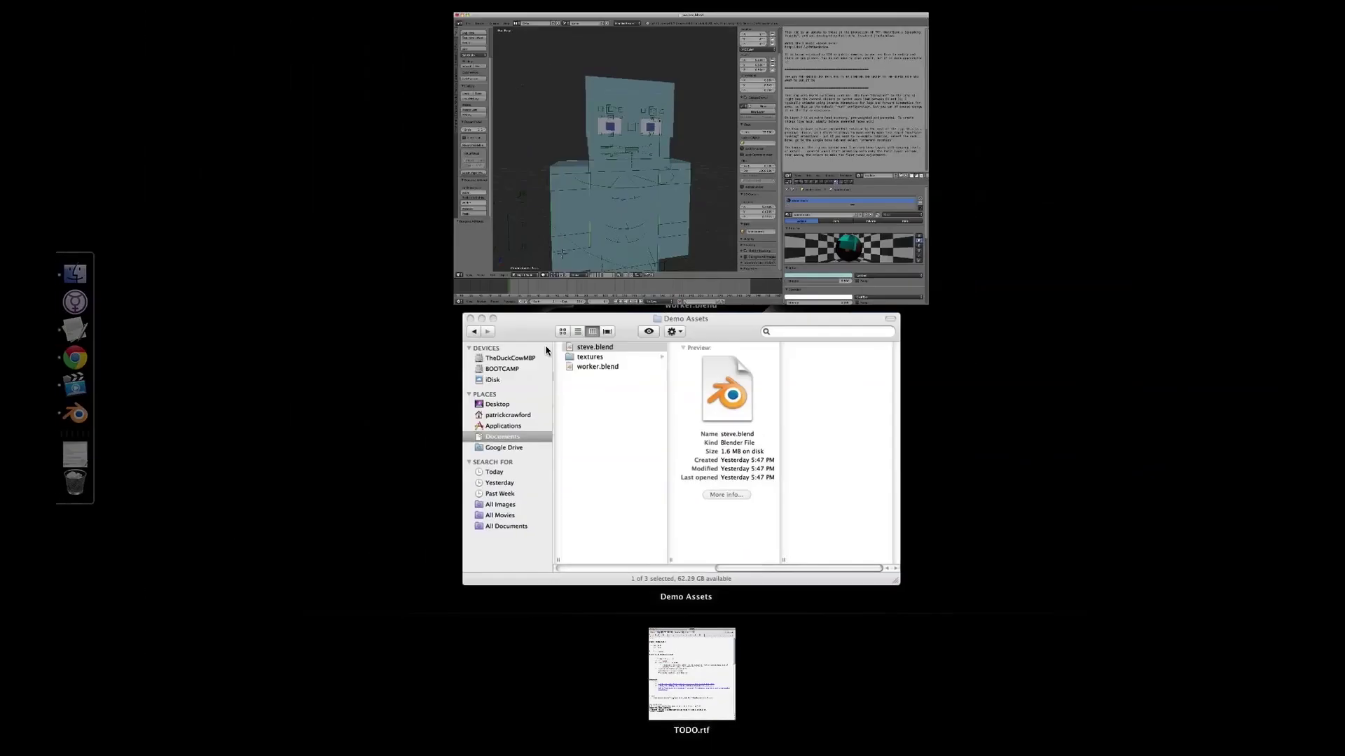
click(565, 321)
key(Right)
key(Down)
key(Down)
key(space)
key(super+o)
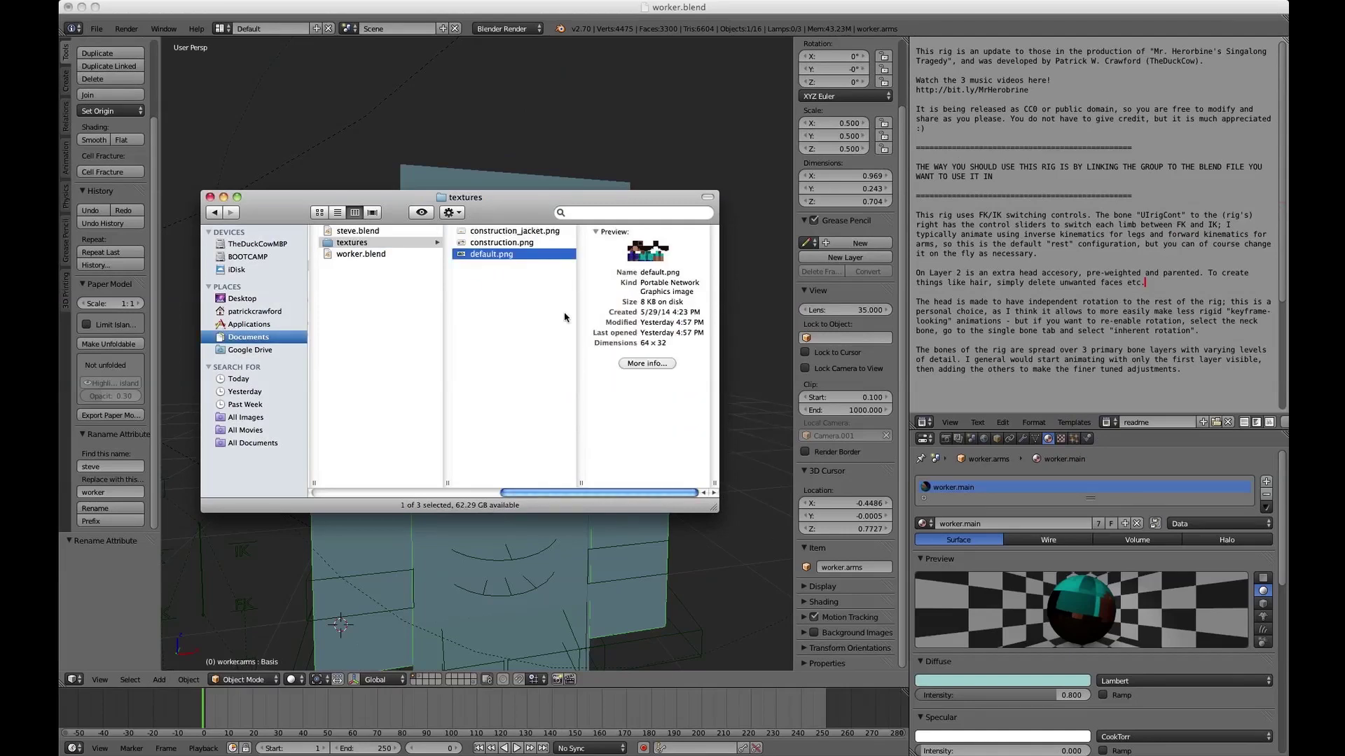
Enlarge the default.png skin, mark out its face area to examine it, and quit the image viewer.
drag(320, 187, 937, 552)
key(super+plus)
key(super+plus)
key(super+plus)
key(super+plus)
key(super+plus)
key(super+plus)
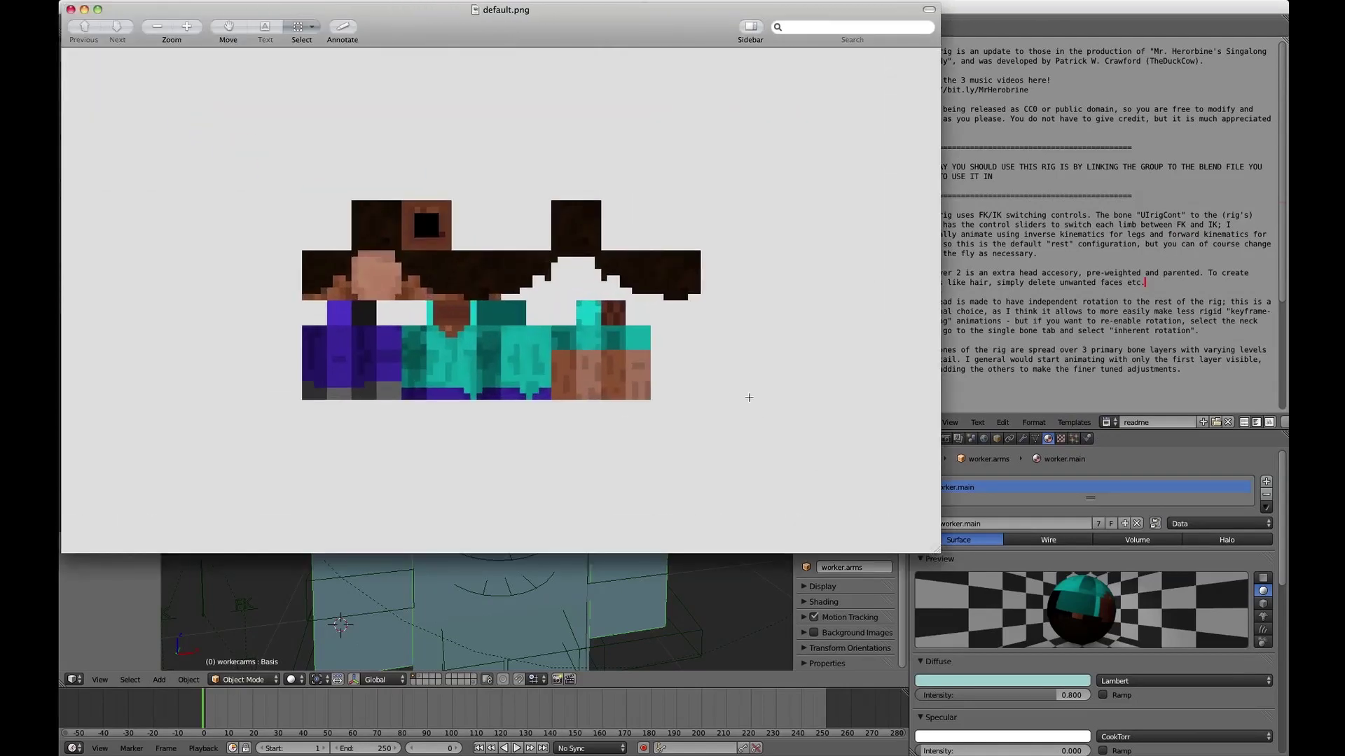
drag(271, 242, 341, 283)
click(340, 283)
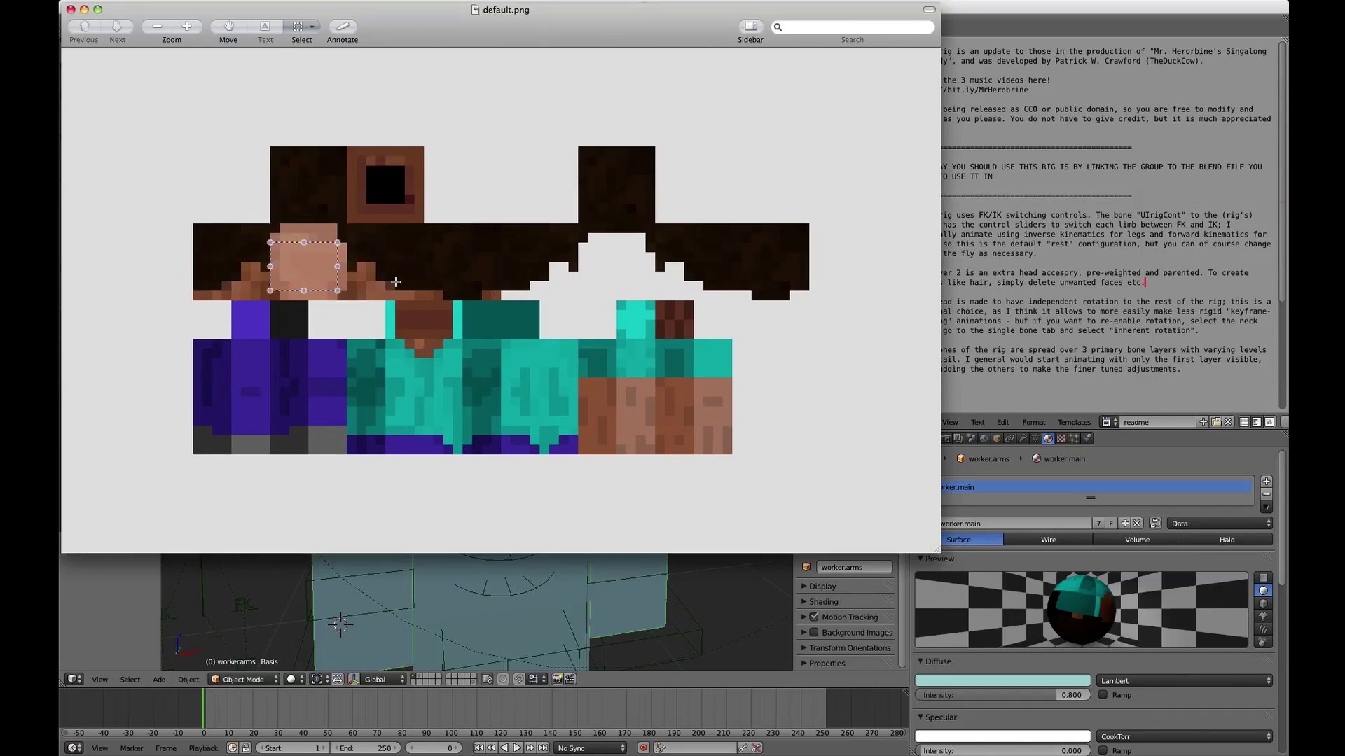
drag(270, 252, 348, 284)
click(348, 284)
key(super+q)
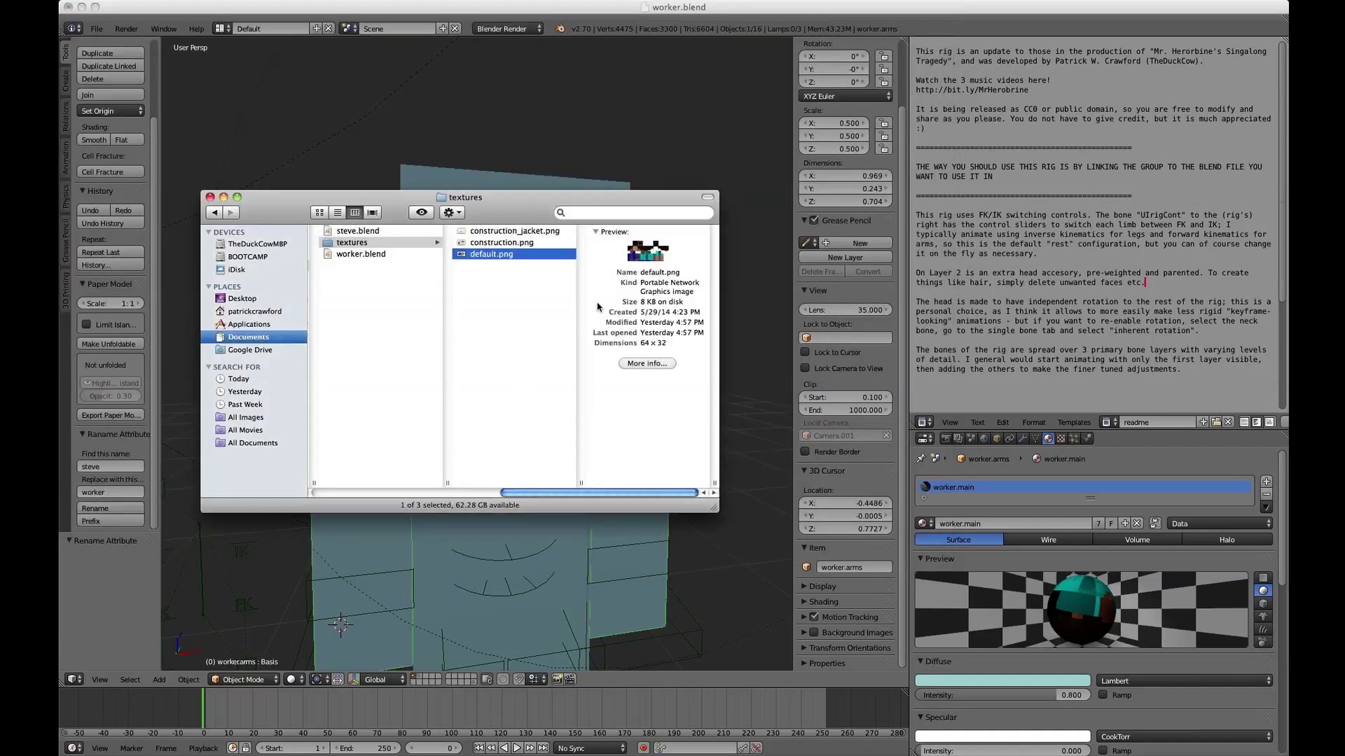
Open construction.png from the textures folder, enlarge it and mark out its face area to examine it.
key(Up)
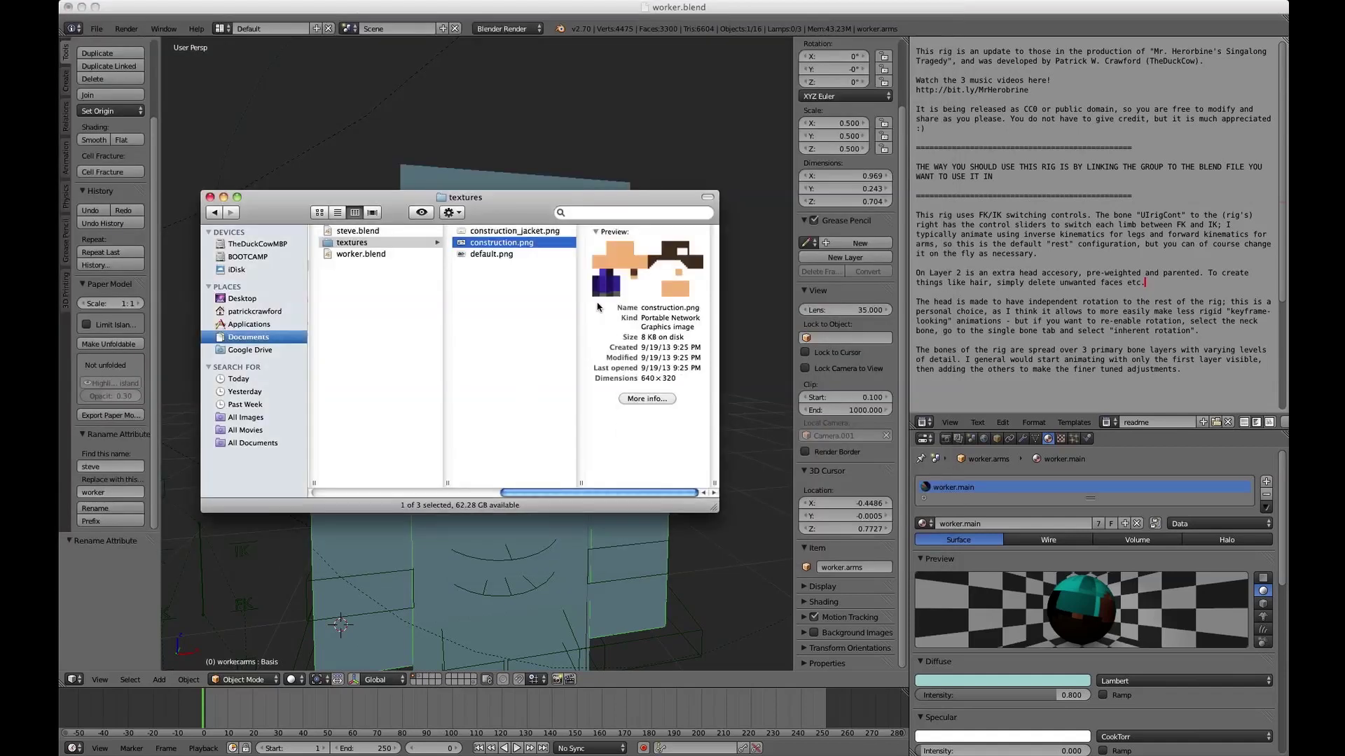
key(super+o)
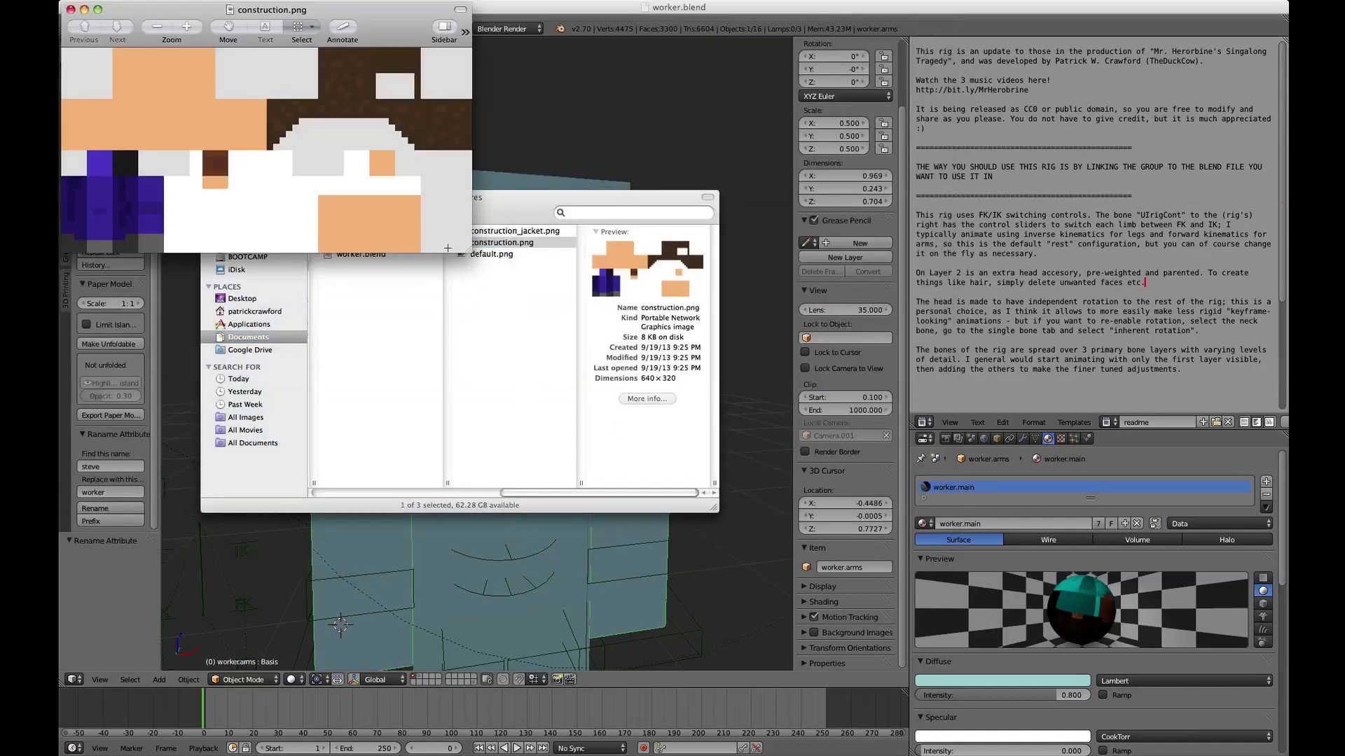
key(super+0)
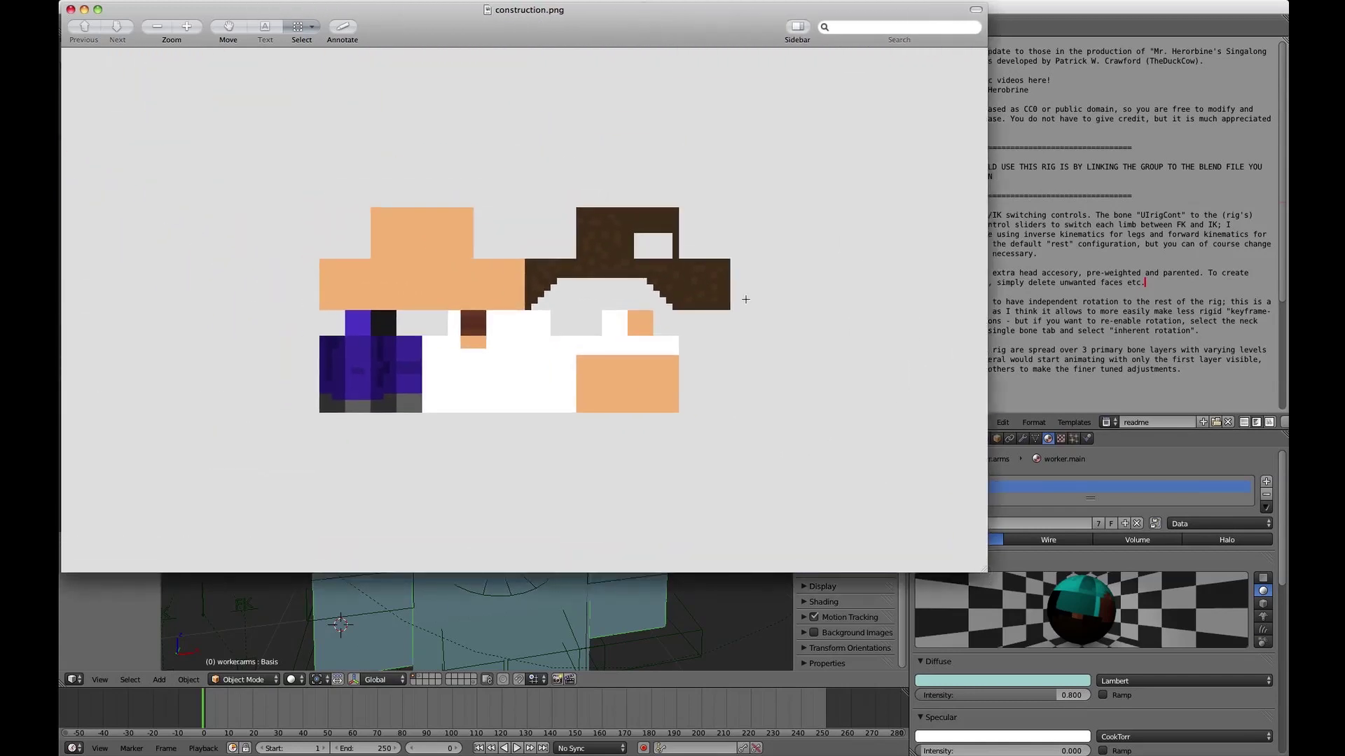
key(super+plus)
drag(222, 215, 315, 306)
click(316, 306)
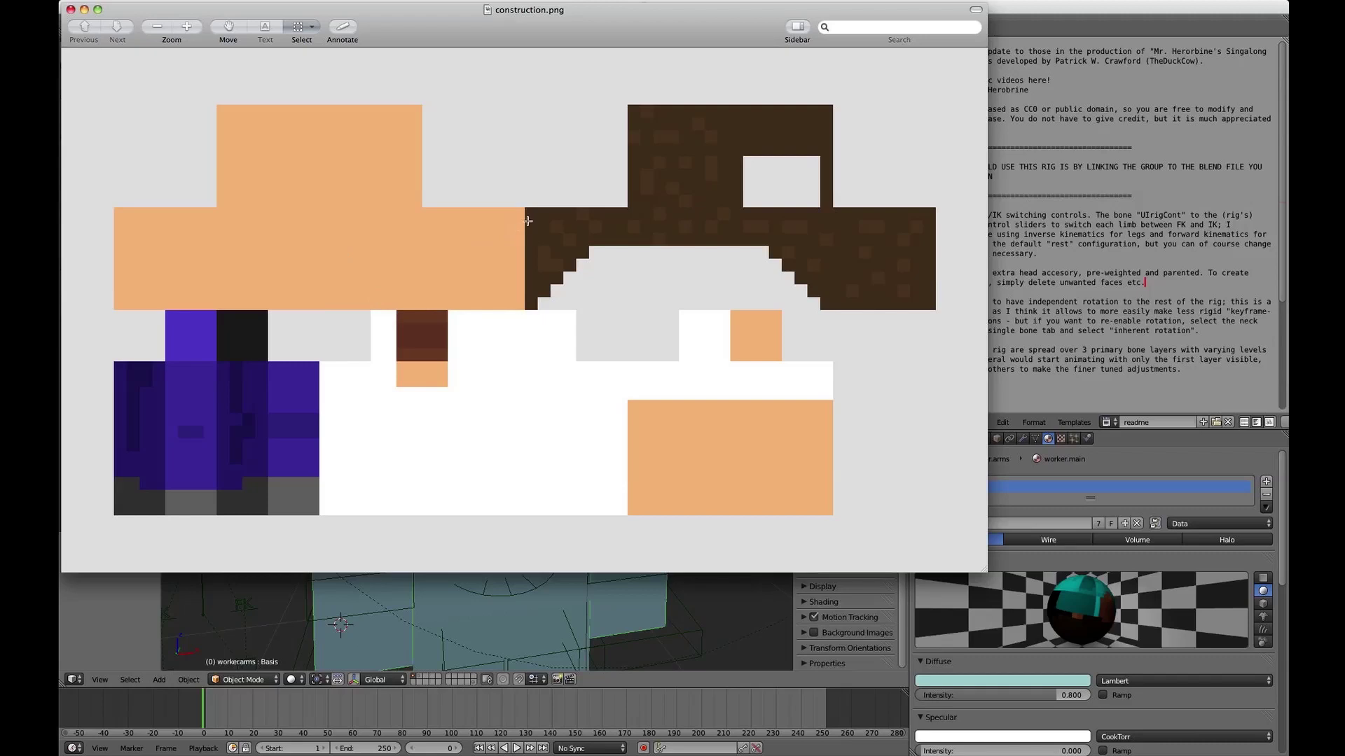
Mark out the brown hair layer of the construction.png skin, and the complete skin layout, to examine them.
drag(526, 311, 936, 105)
click(396, 170)
key(super+minus)
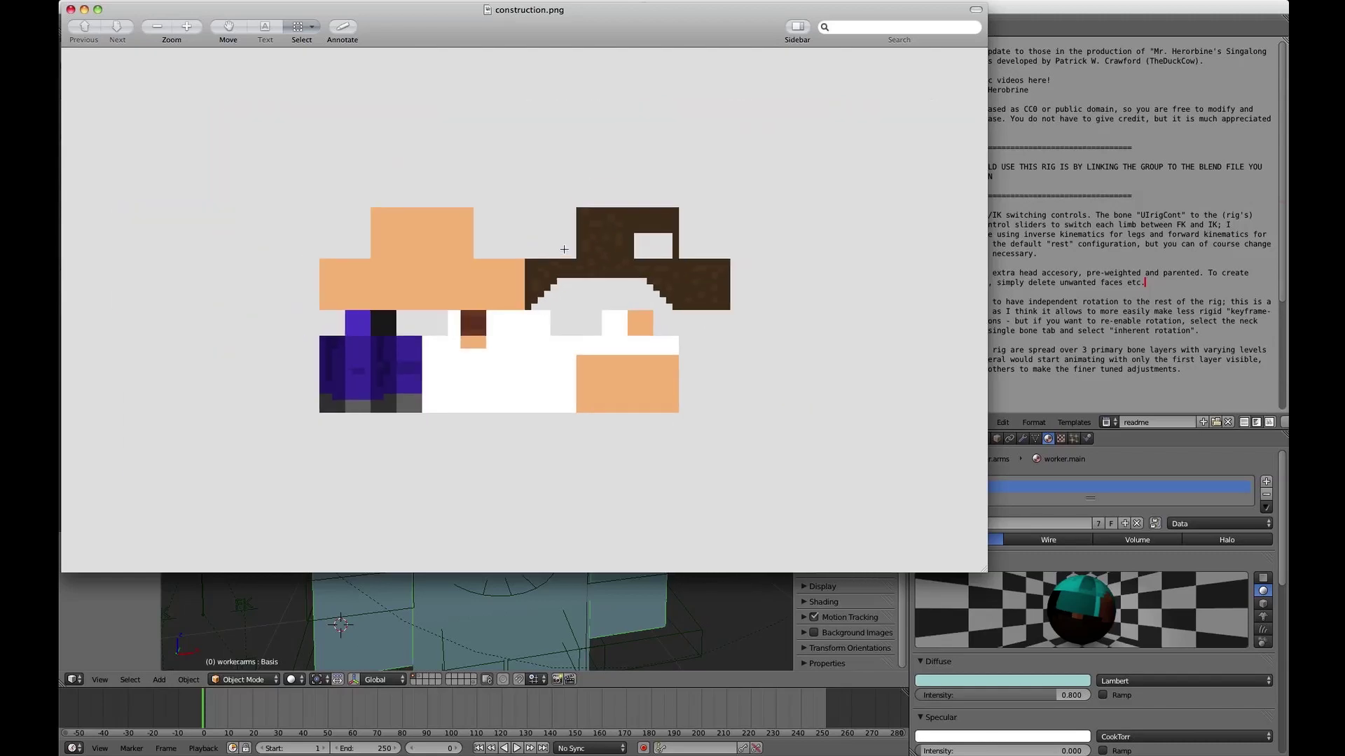
drag(320, 206, 730, 414)
click(759, 416)
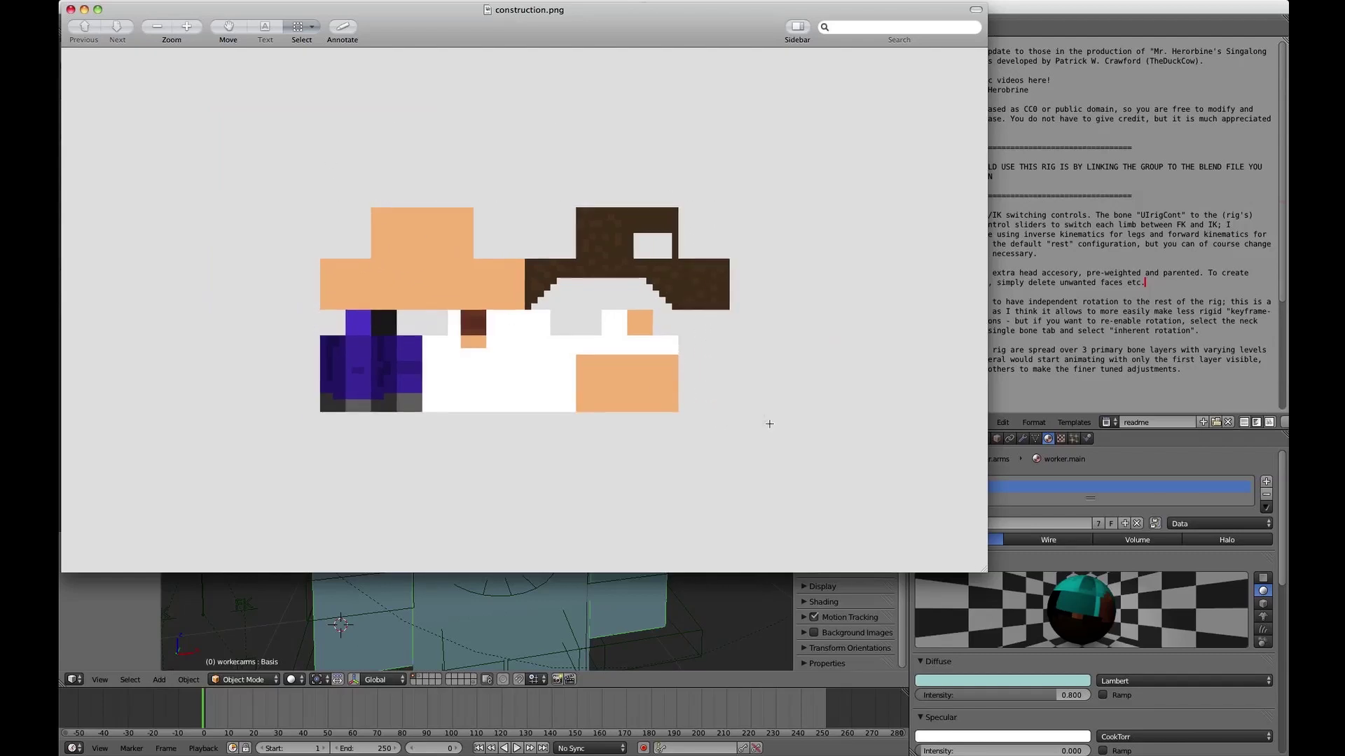
Compare the construction.png skin at very small and large magnification, and mark out a small patch of the hair layer to examine its pixels.
key(super+minus)
key(super+minus)
key(super+minus)
key(super+minus)
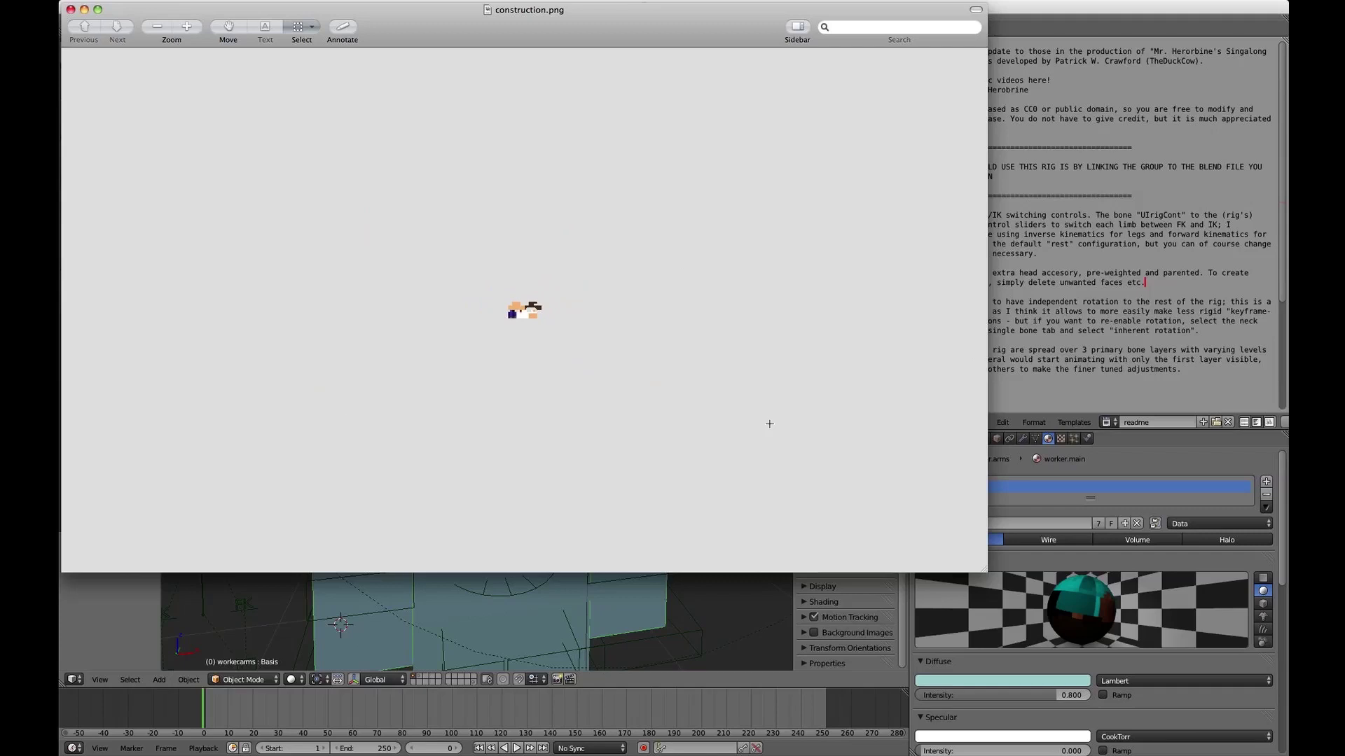
key(super+plus)
key(super+plus)
key(super+plus)
key(super+plus)
key(super+plus)
key(super+plus)
key(super+plus)
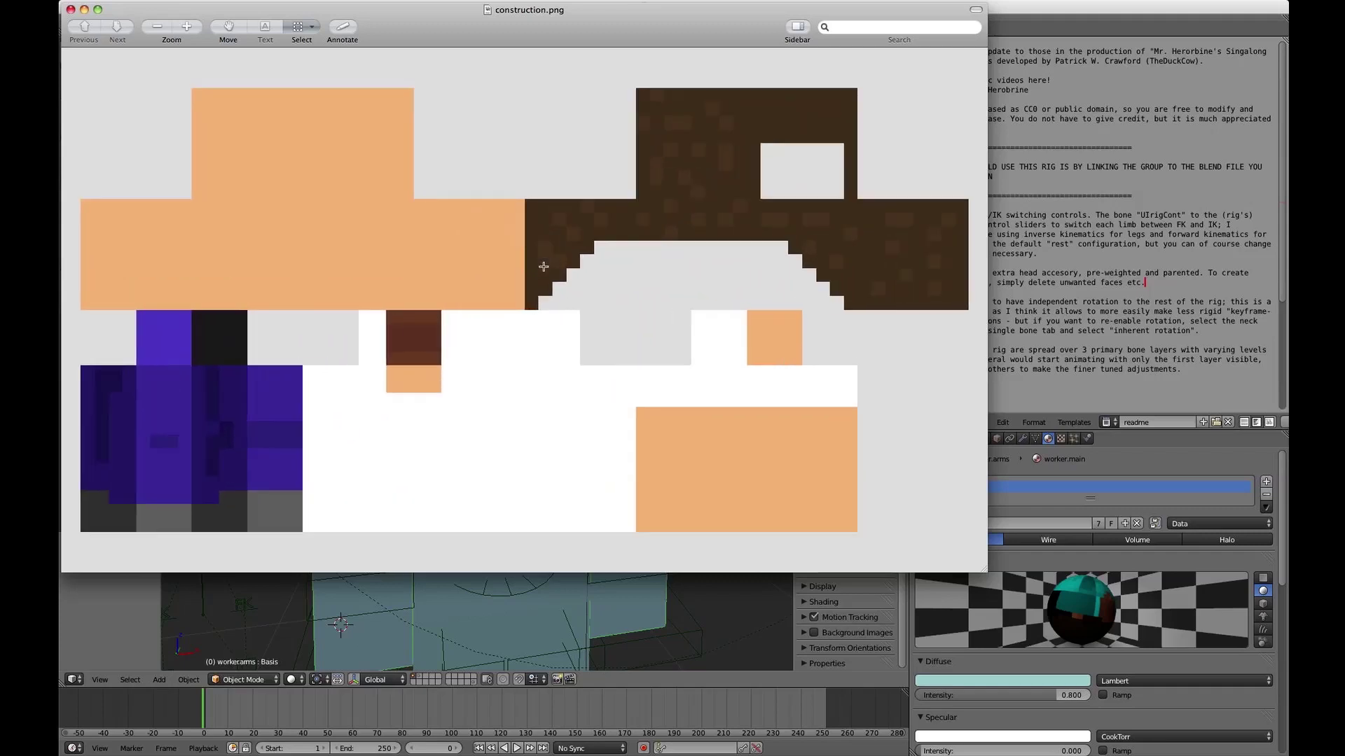
mouse_move(570, 200)
mouse_down()
mouse_move(622, 242)
mouse_move(595, 191)
mouse_up()
drag(571, 190, 622, 242)
click(677, 242)
View the skin at actual size, mark out its face and hair areas again, and quit the image viewer.
key(super+0)
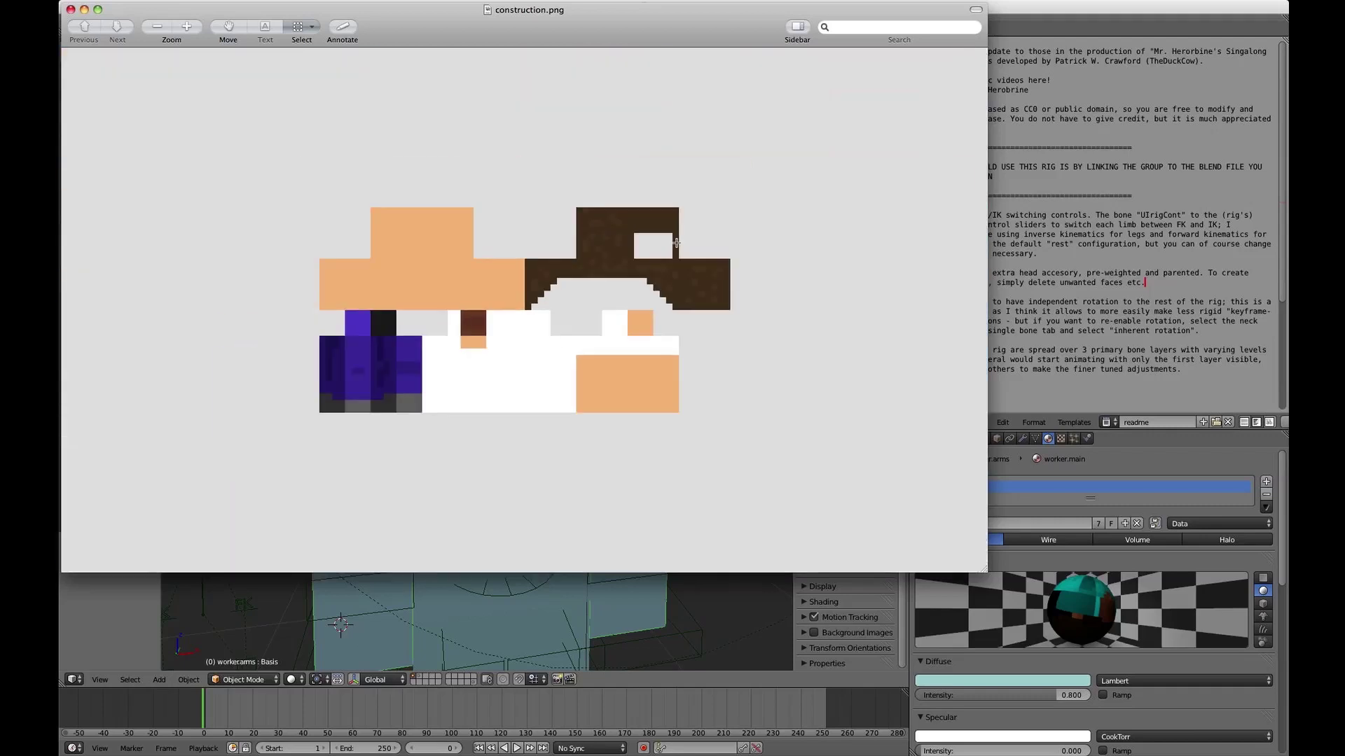
drag(372, 263, 450, 299)
drag(525, 206, 729, 309)
click(626, 402)
key(super+q)
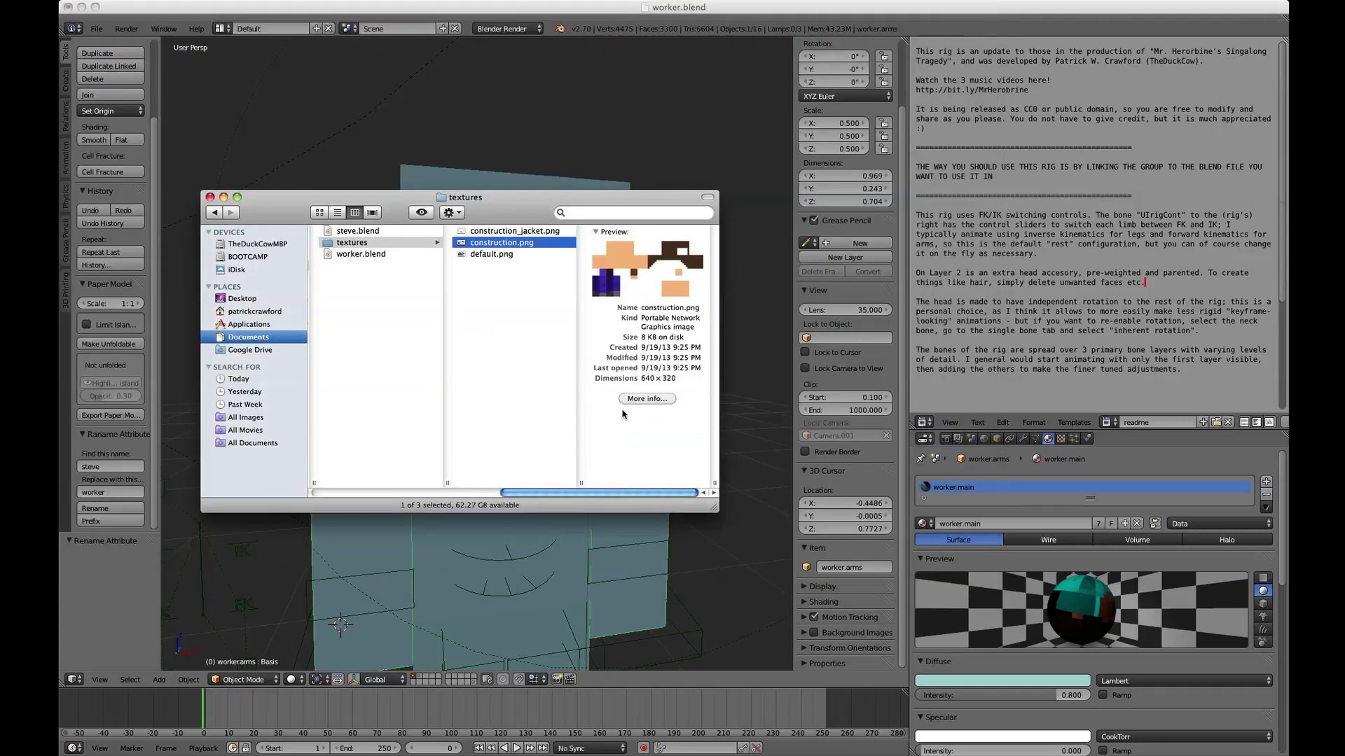
Return to Blender, select the worker.hair mesh and change the diffuse colour of the worker.main material to a tan skin tone.
click(414, 534)
click(954, 681)
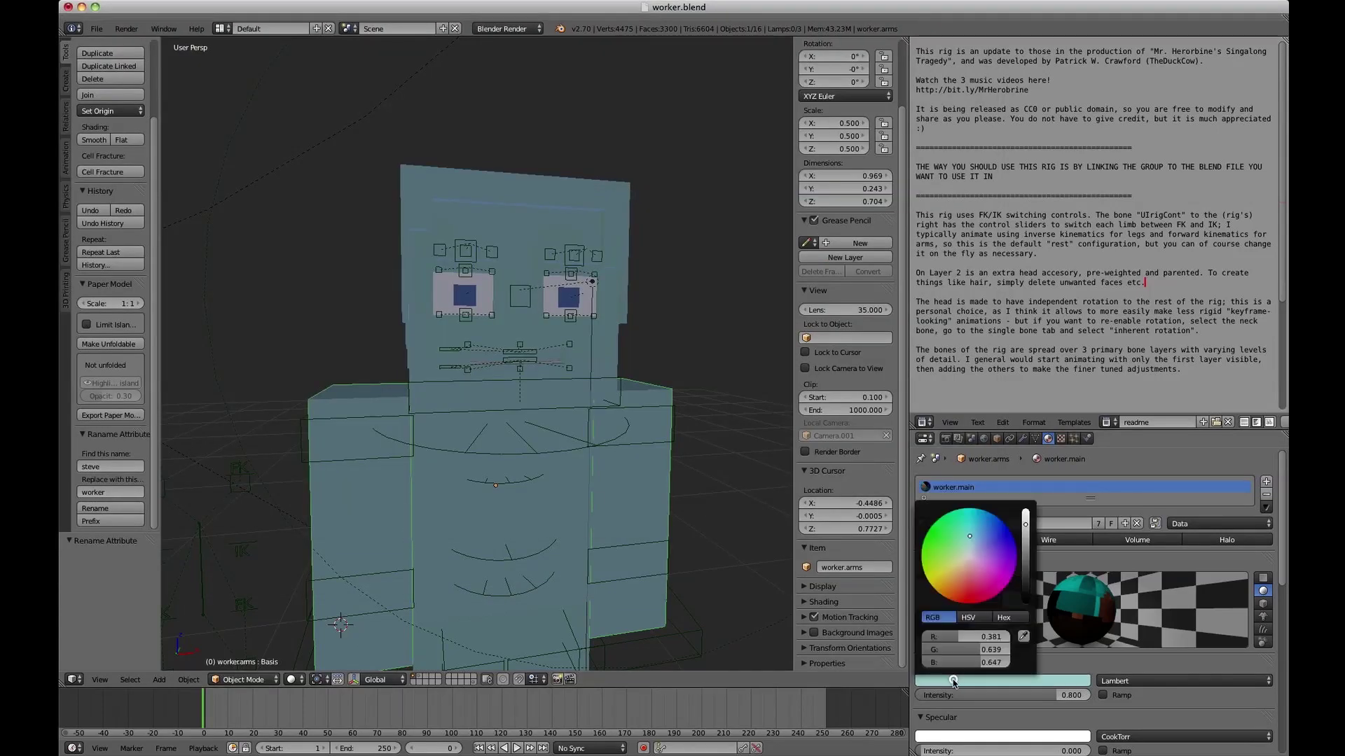
middle_drag(688, 486, 564, 427)
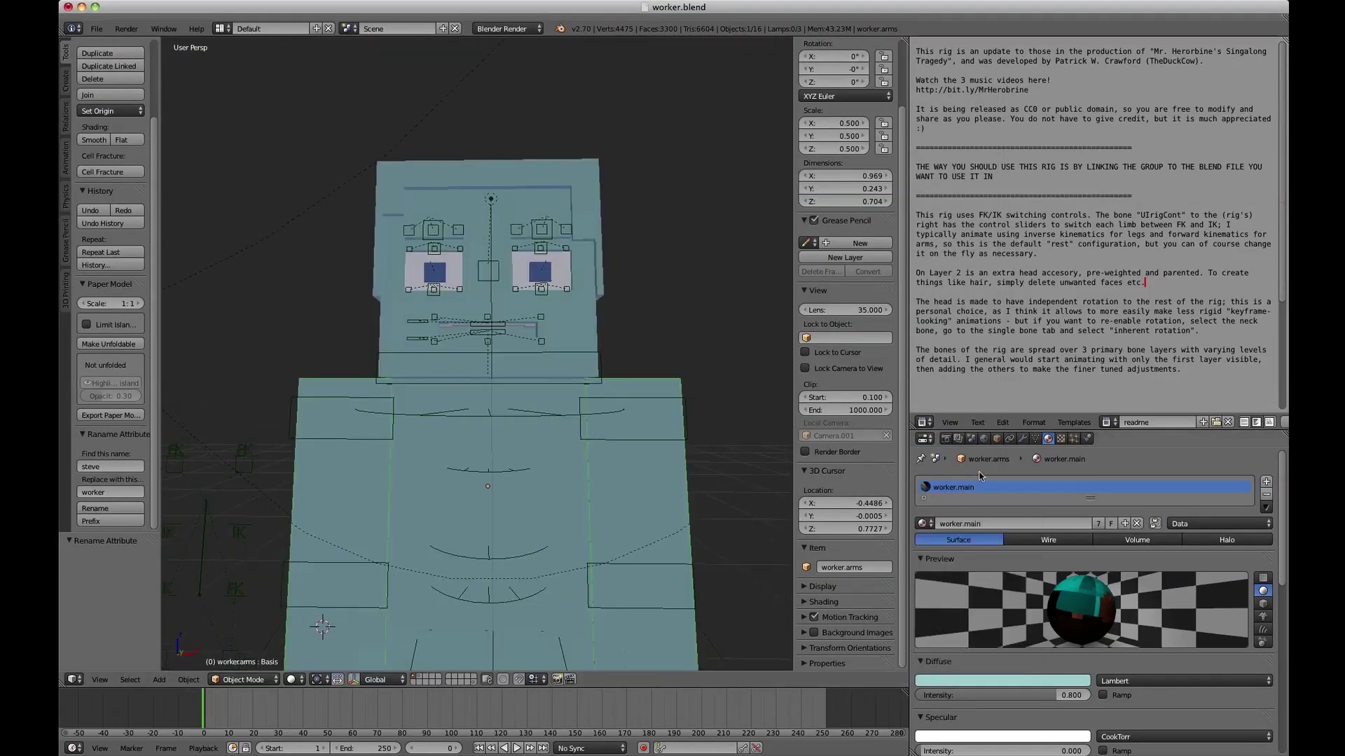
key(a)
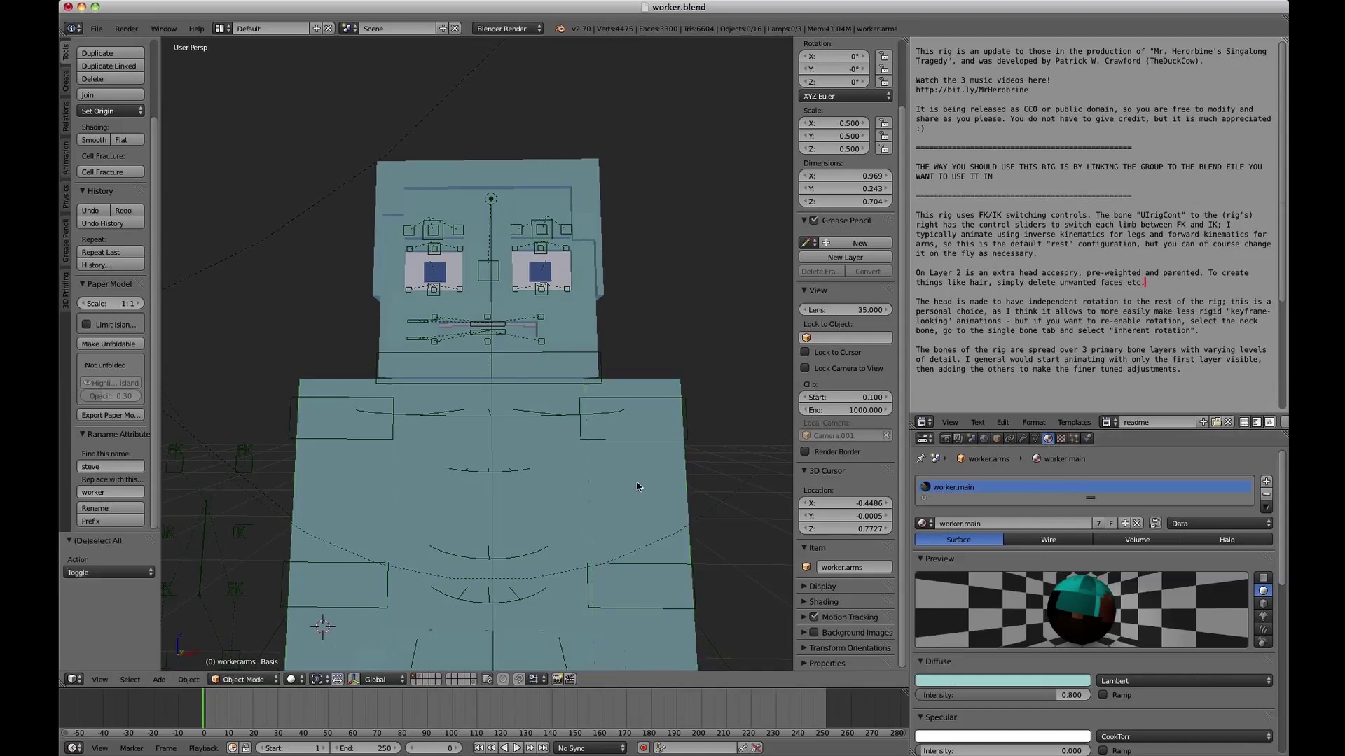
right_click(566, 158)
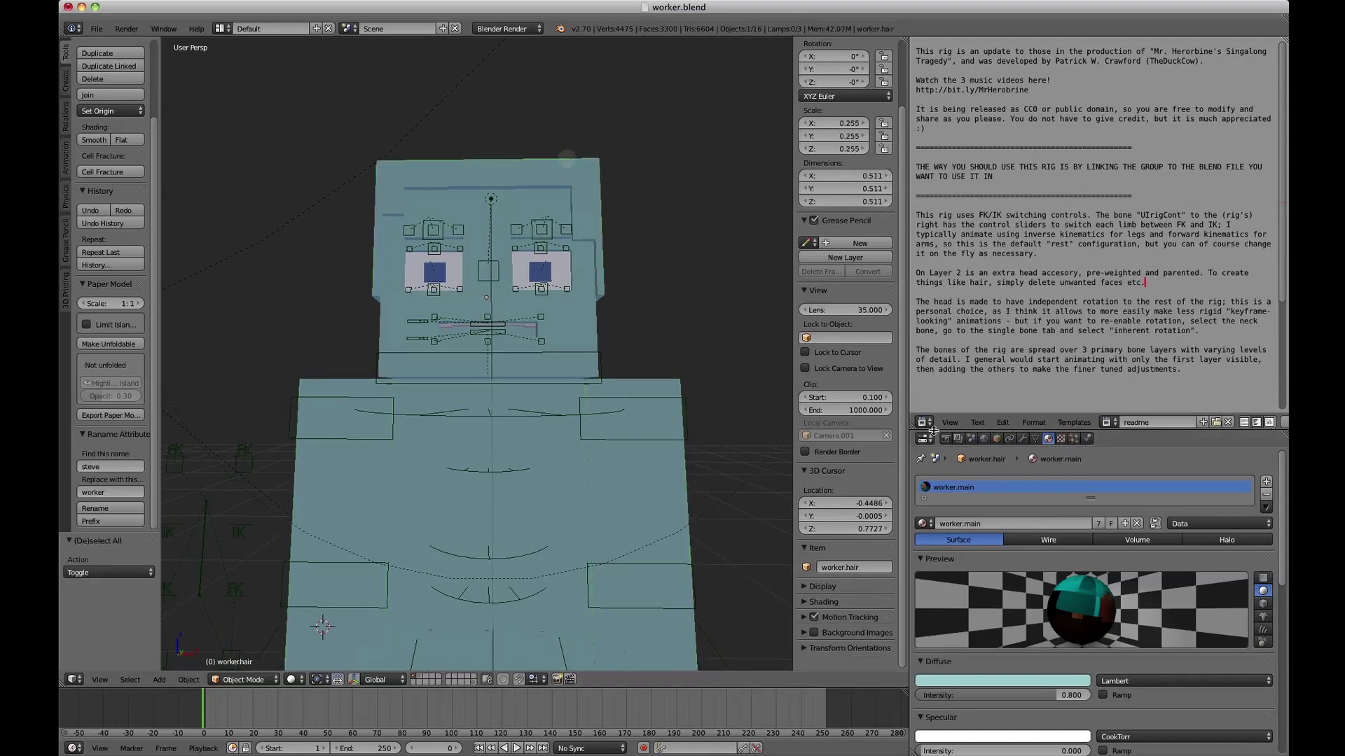
click(963, 683)
drag(975, 561, 965, 564)
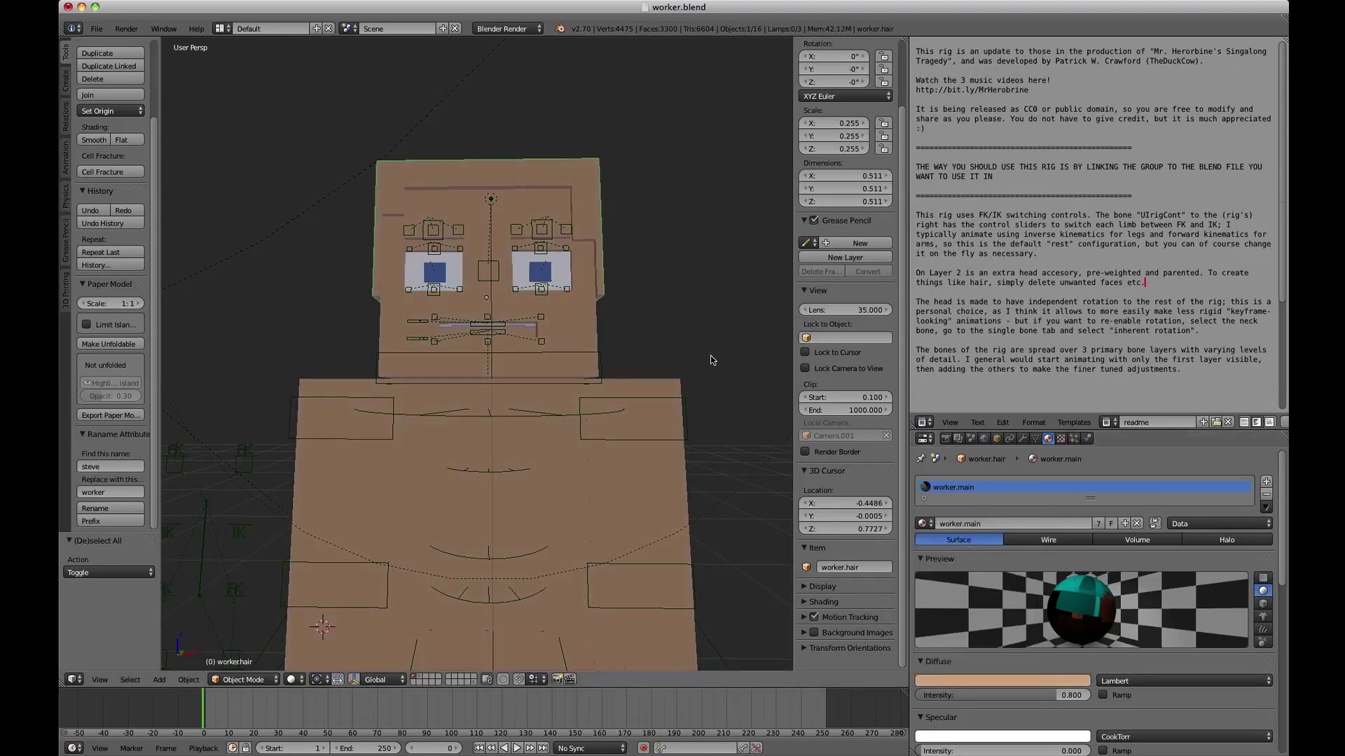
Select the worker.arms mesh and unlink the default.png image from its worker.tex texture.
middle_drag(710, 356, 638, 396)
right_click(642, 424)
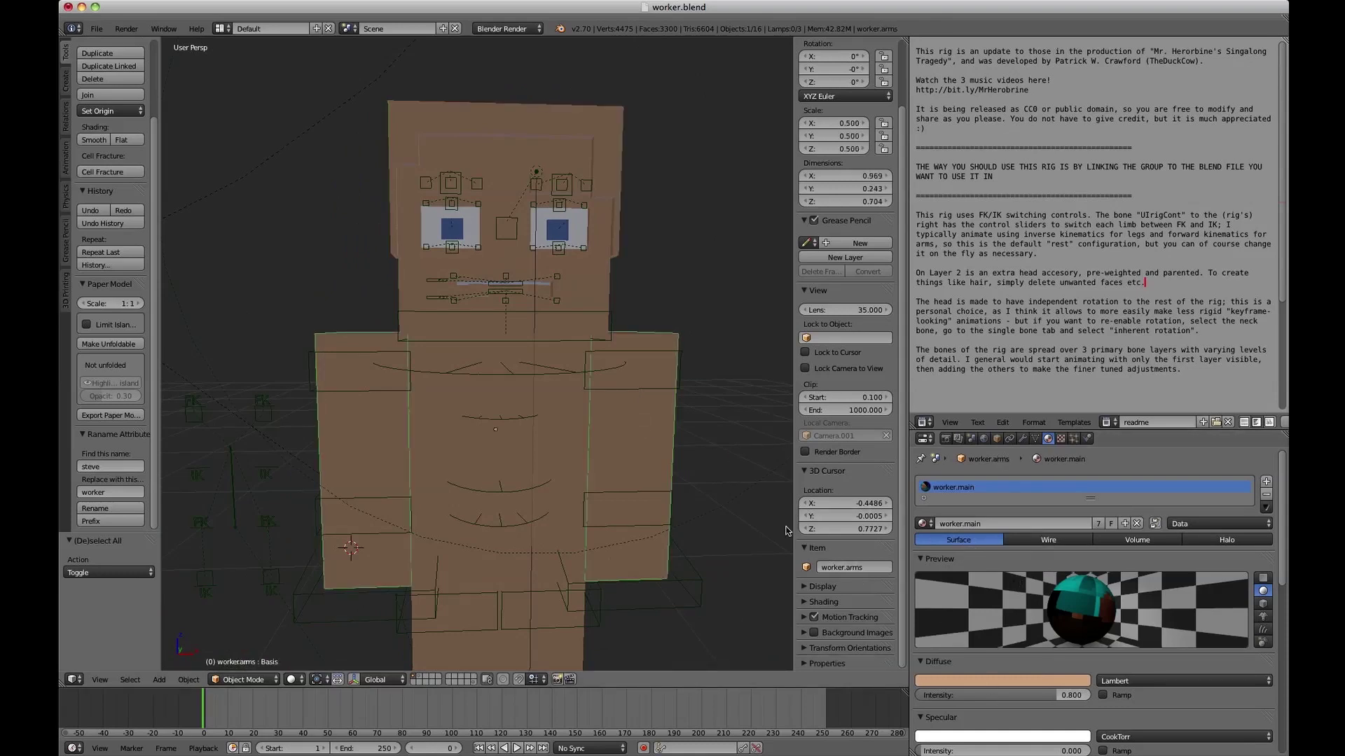
click(1061, 439)
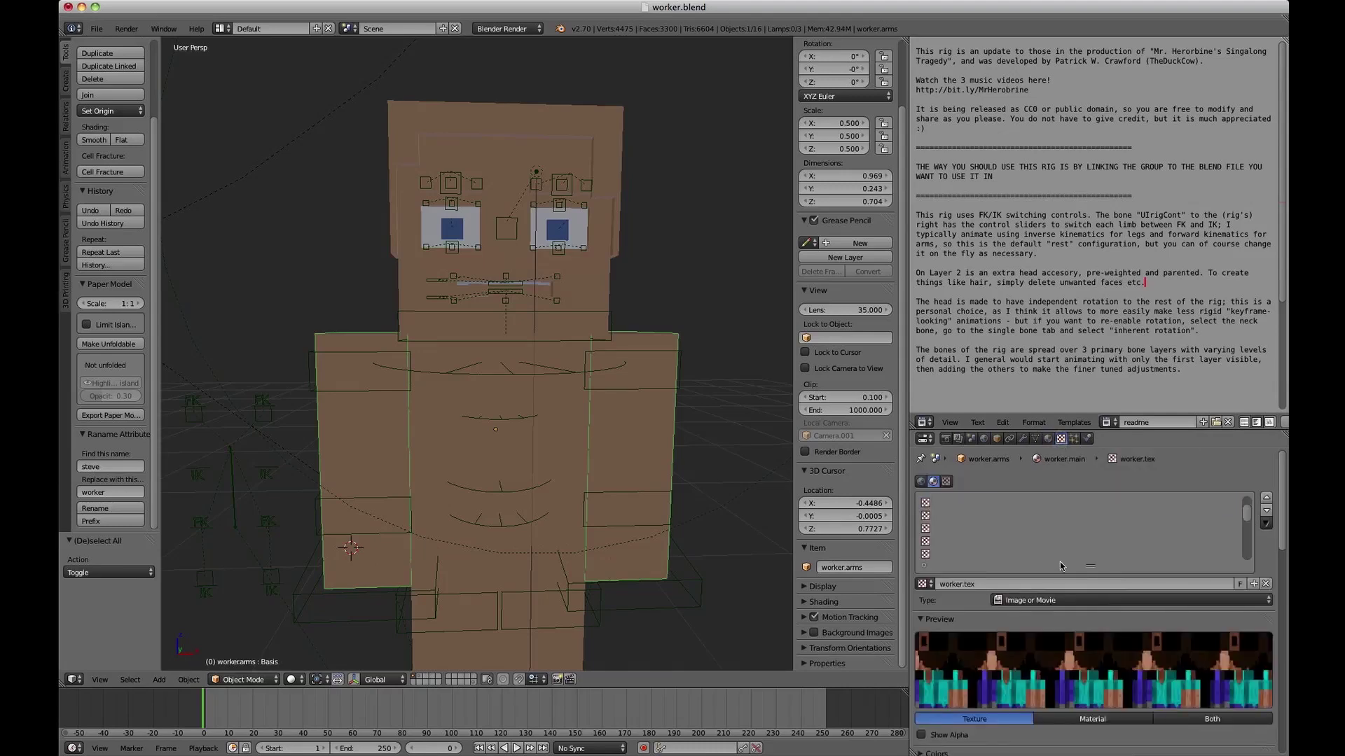
scroll(1134, 656, down, 7)
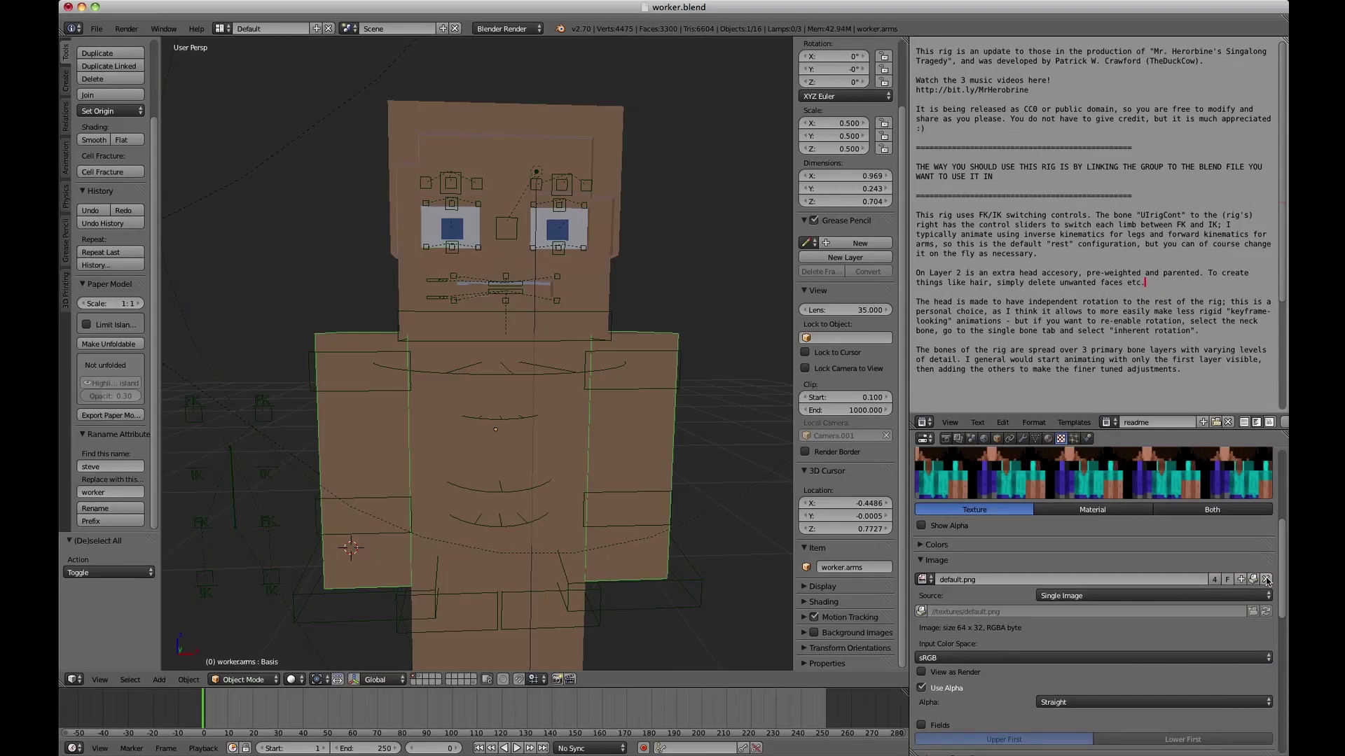
click(1267, 580)
Browse for a replacement texture image and select construction.png in the textures folder of Demo Assets.
click(1215, 581)
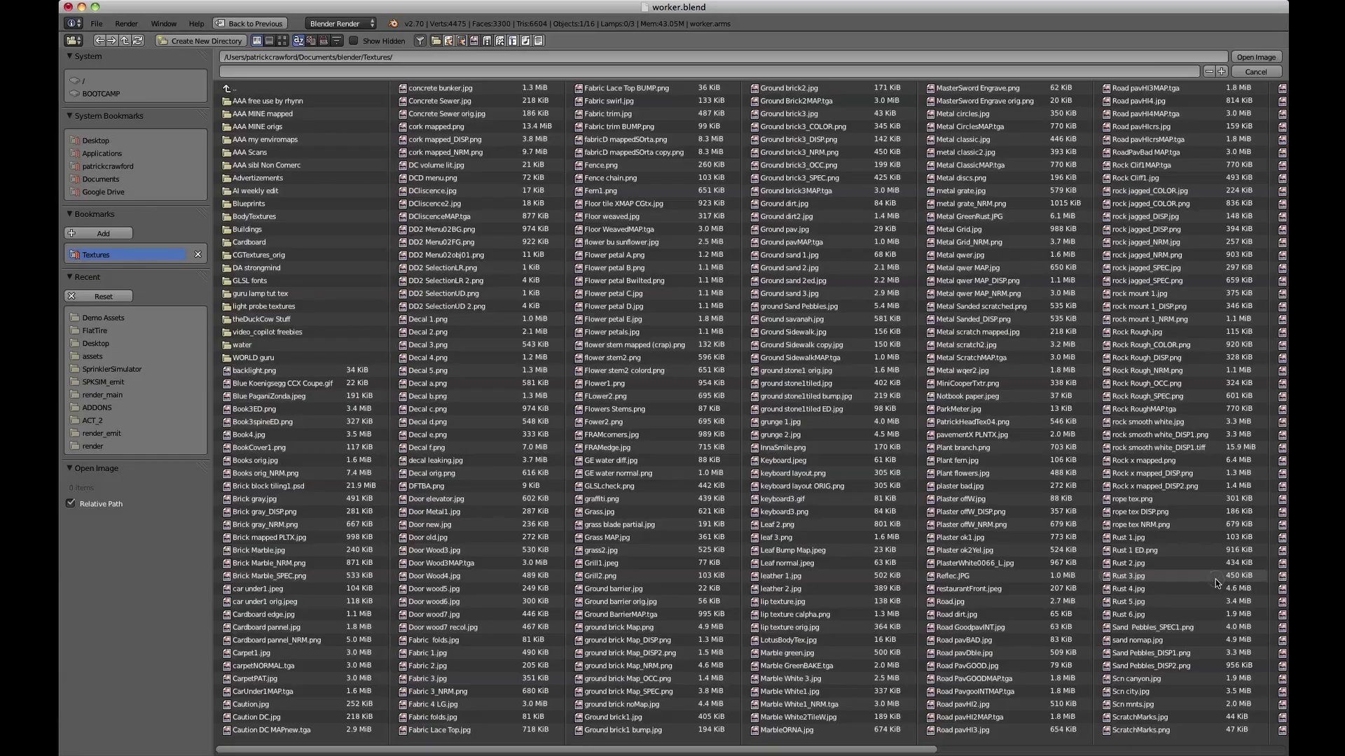
click(105, 318)
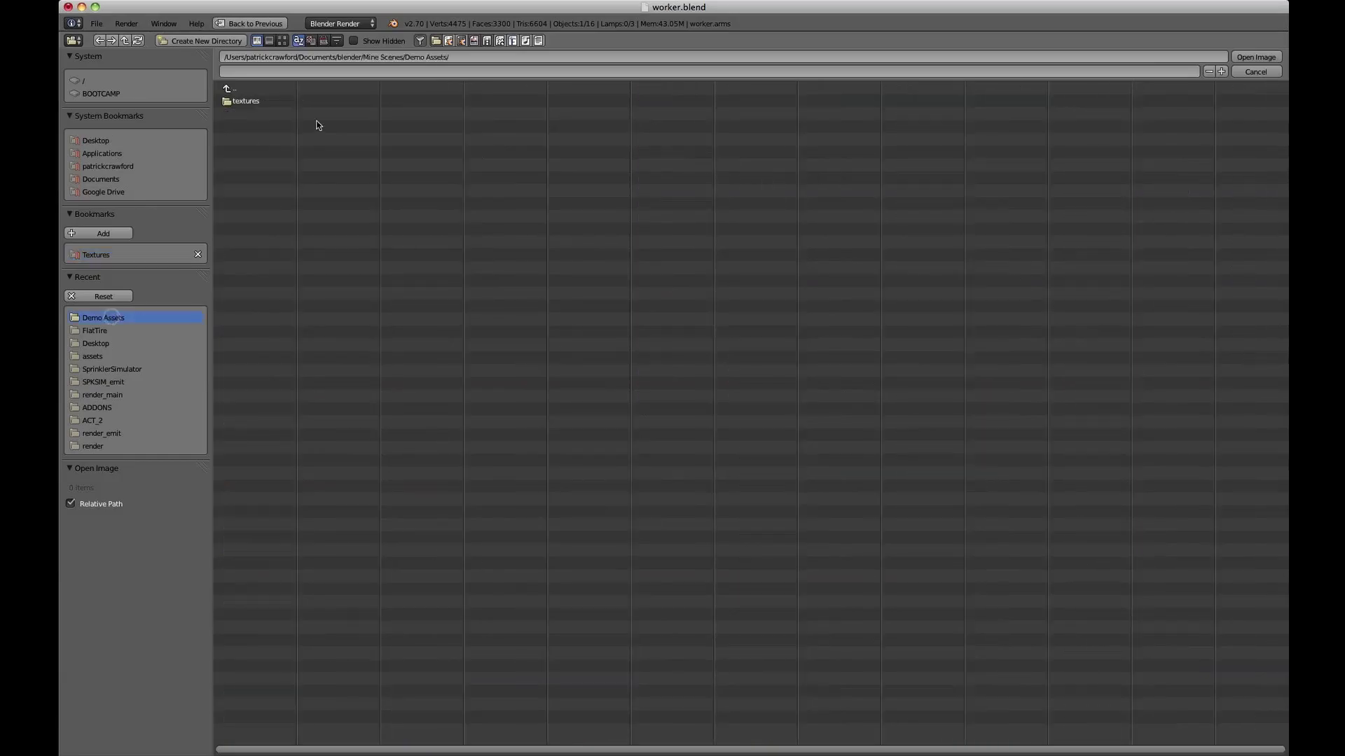
click(246, 102)
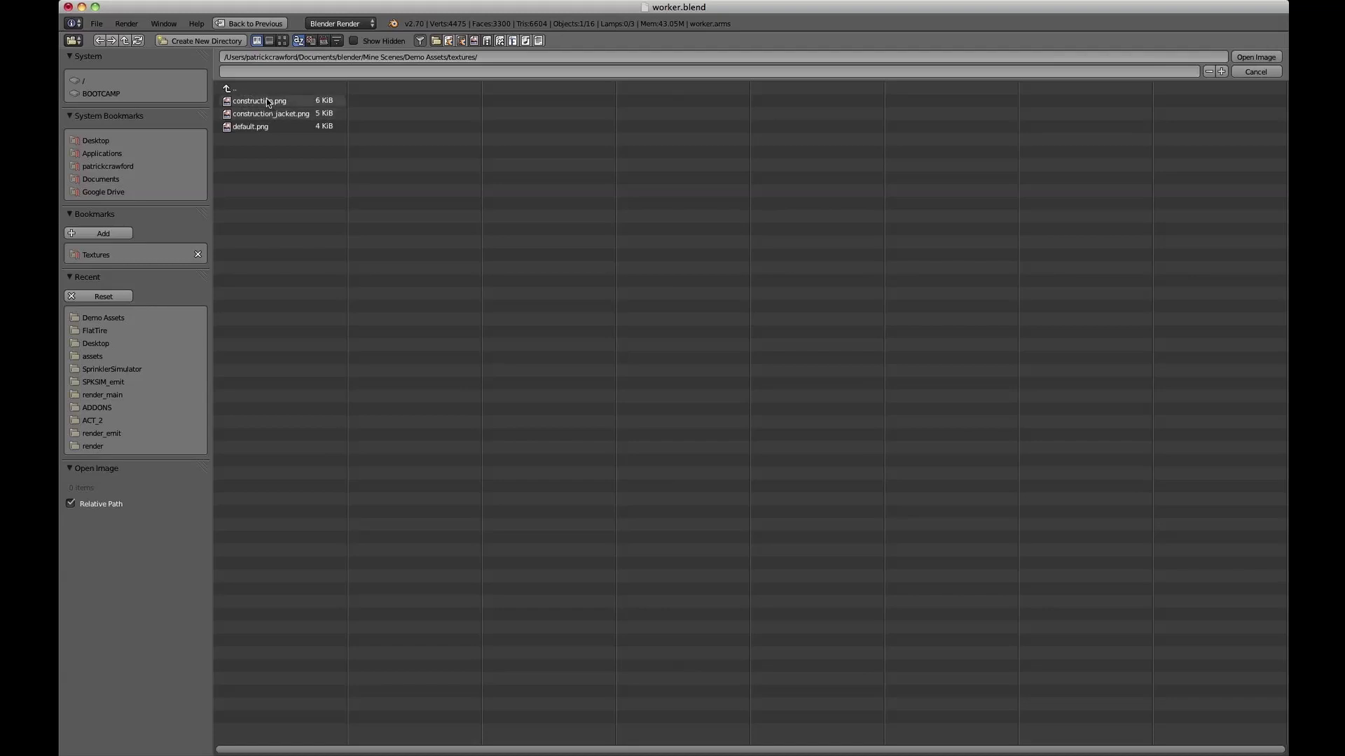
click(266, 100)
Preview construction_jacket.png and construction.png in Finder, and load construction.png as the image of the worker.tex texture.
key(F9)
click(673, 456)
key(space)
key(Up)
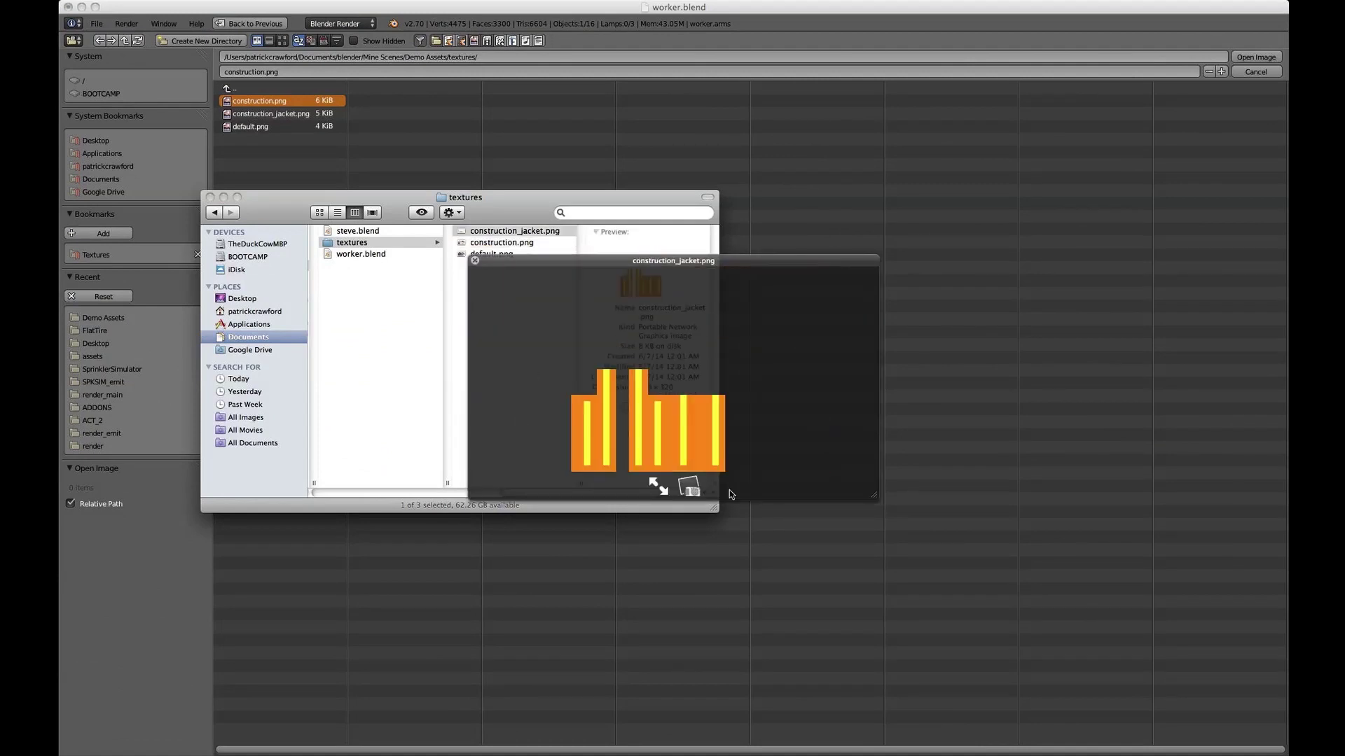
key(Down)
key(space)
key(space)
key(space)
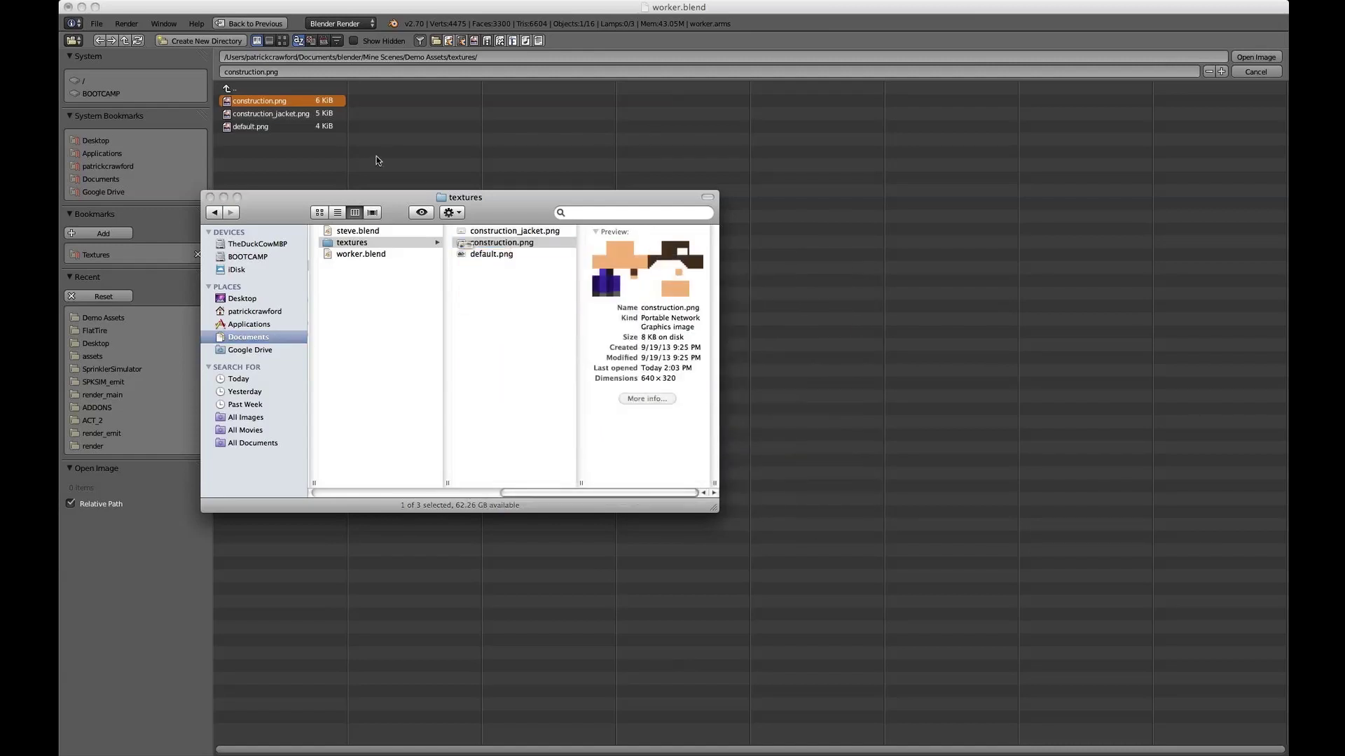
click(362, 153)
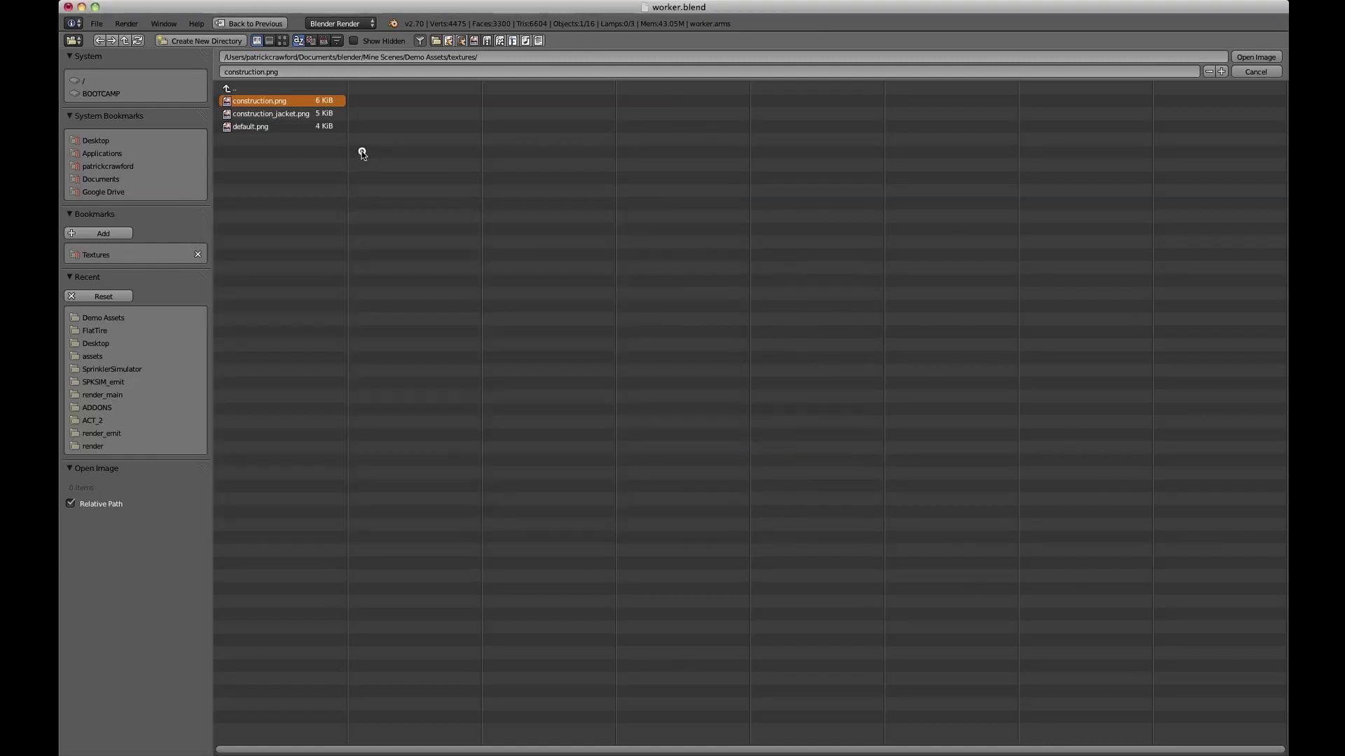
click(1256, 57)
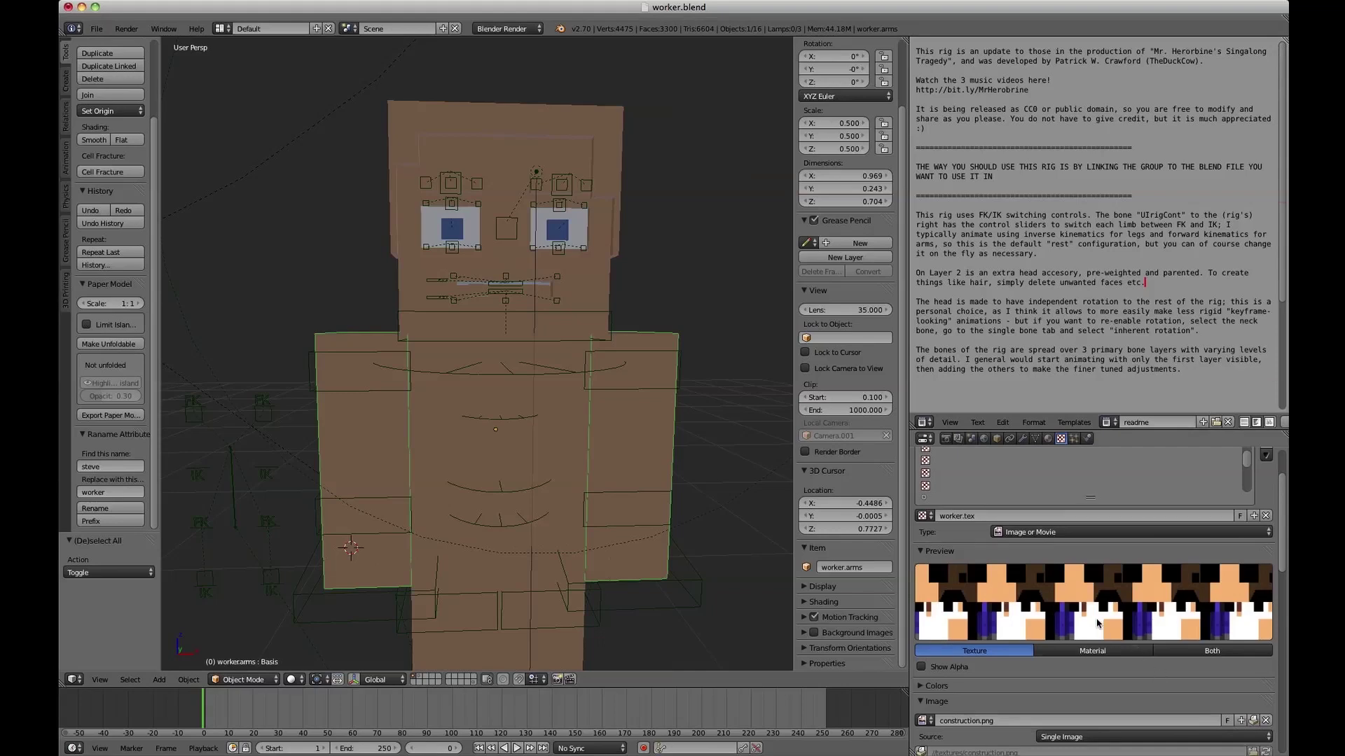
Replace the readme text view with a maximized UV/Image Editor, showing the UVs of the whole arms mesh in Edit Mode.
click(925, 423)
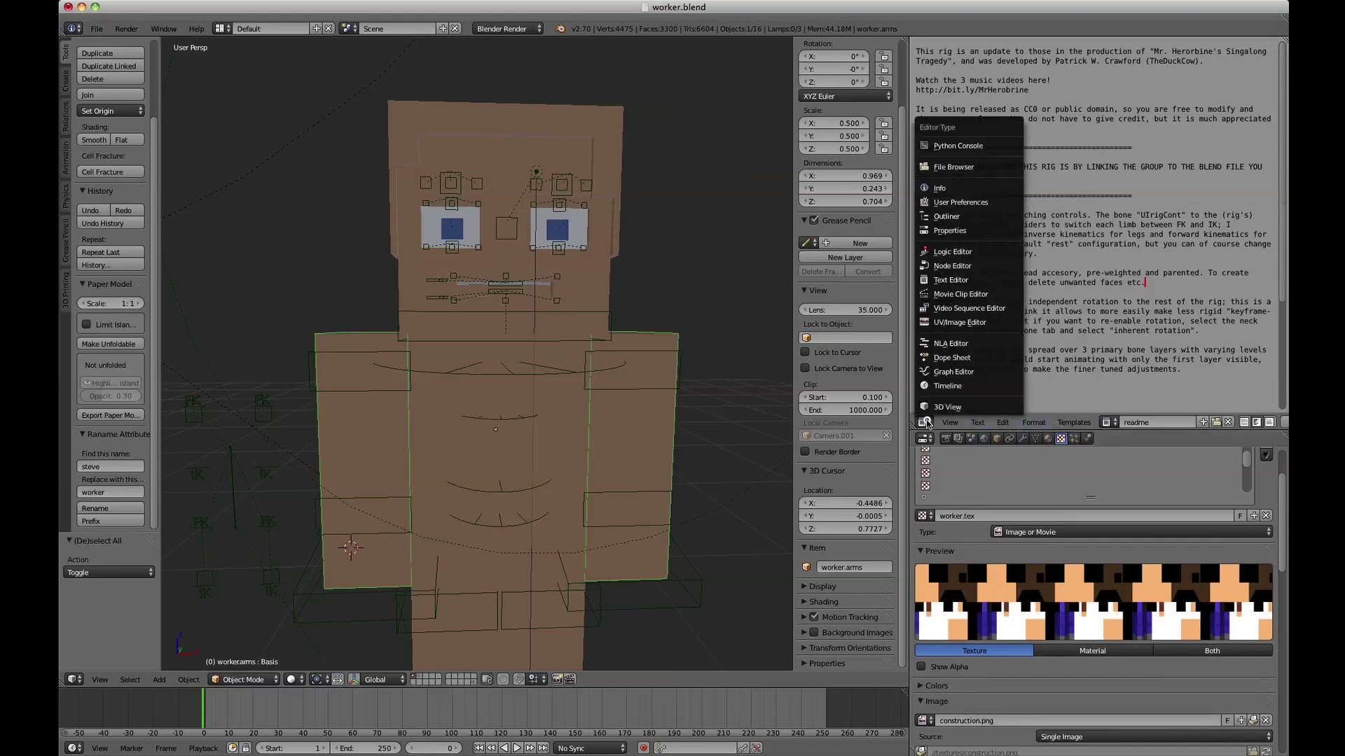
click(959, 323)
key(Tab)
key(a)
key(a)
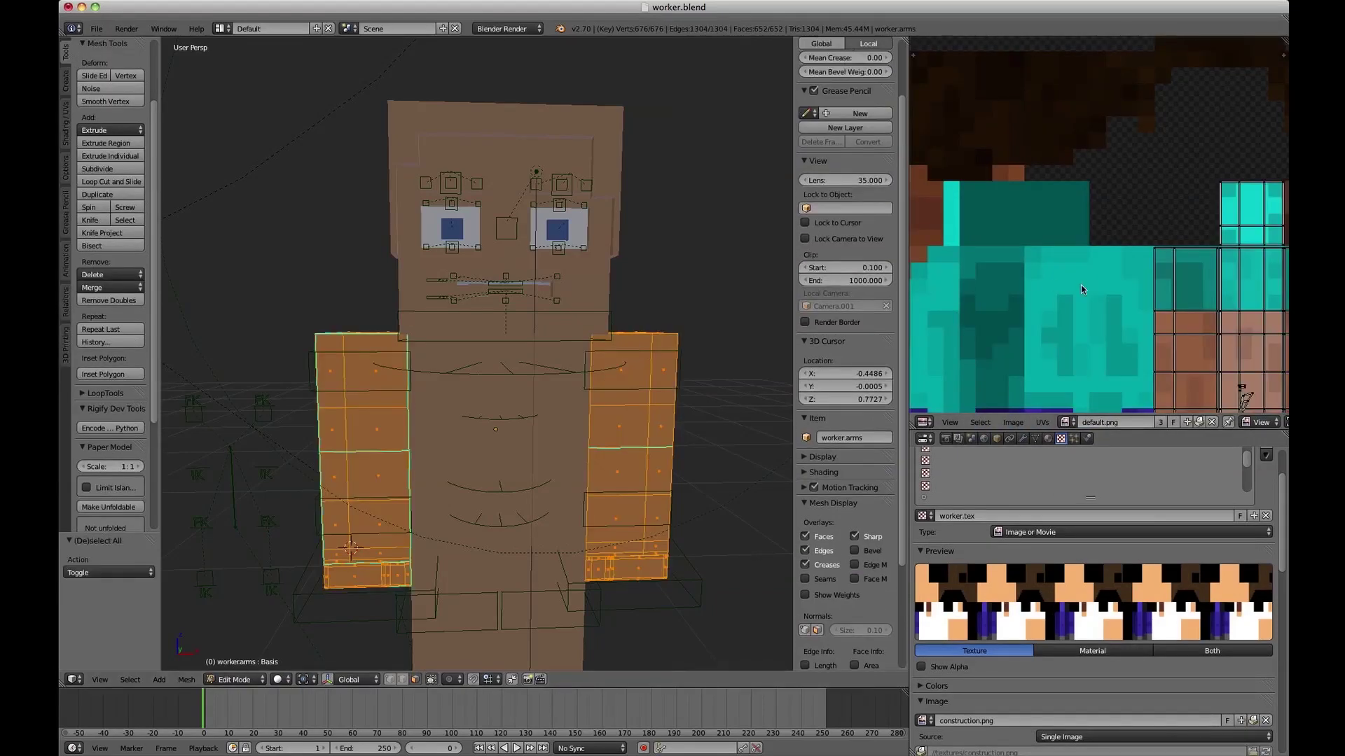
key(ctrl+Up)
key(a)
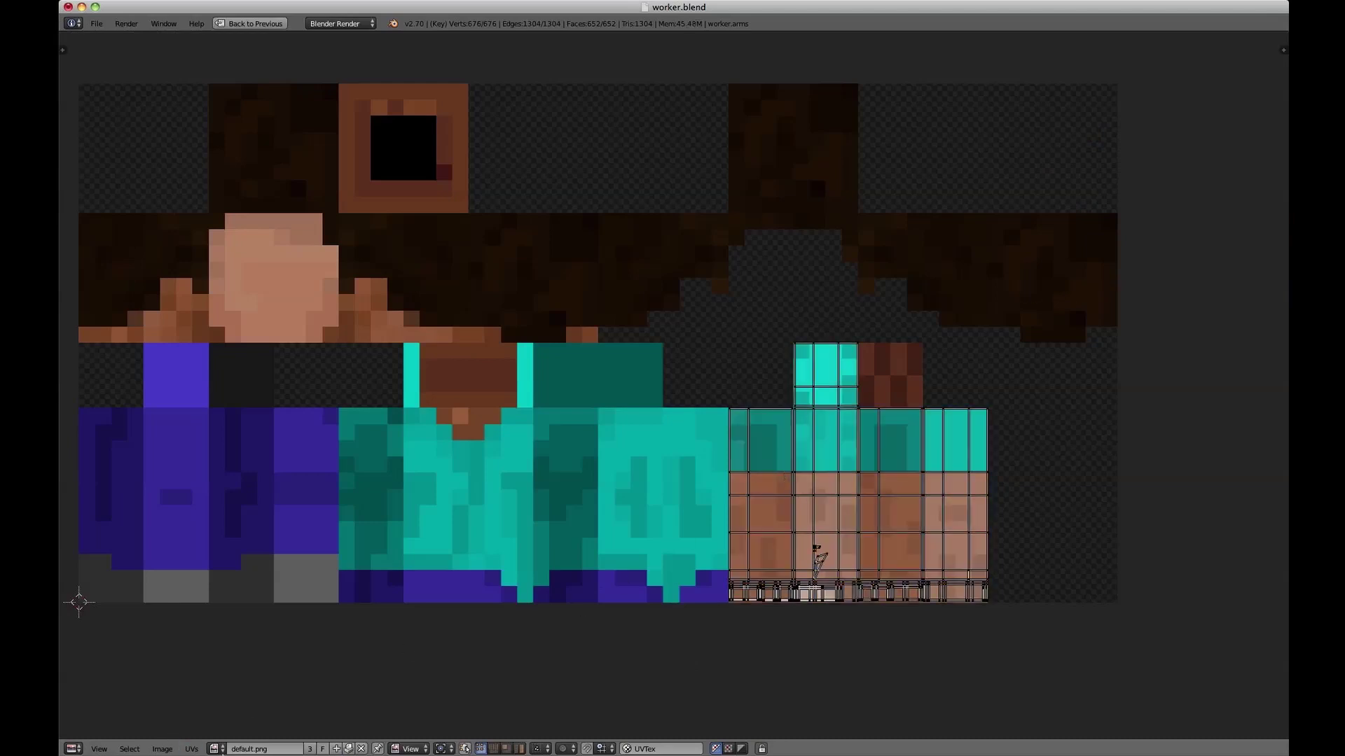
Assign construction.png to the arms' UV layout and examine how the UVs line up with it.
click(216, 749)
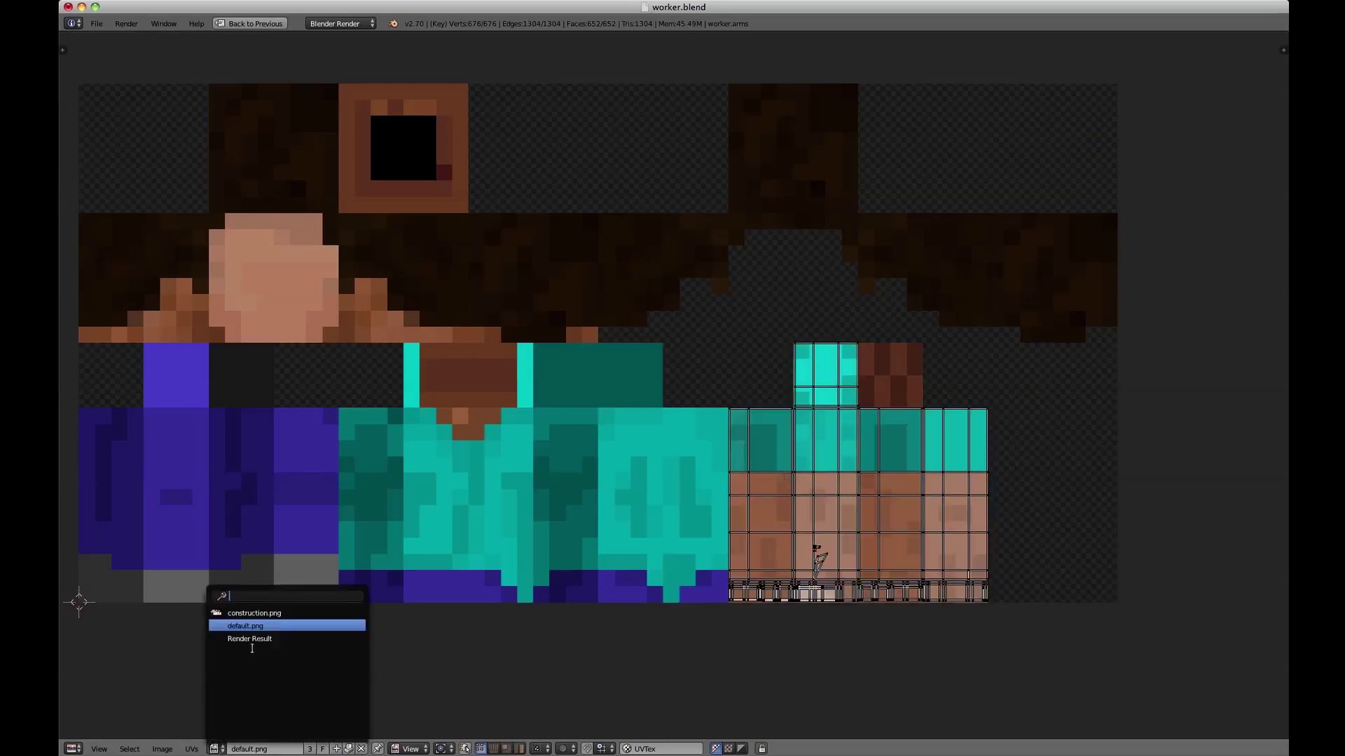
click(246, 615)
scroll(477, 456, down, 10)
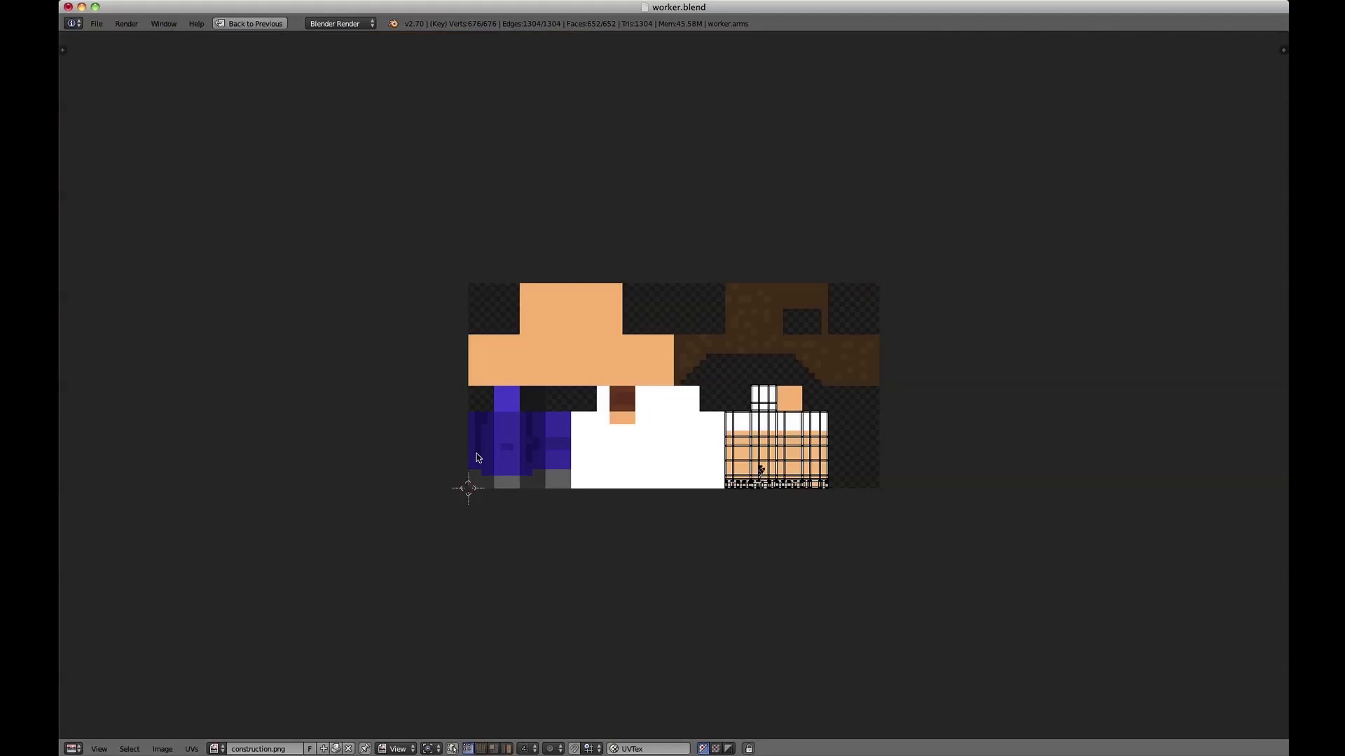
scroll(477, 456, up, 5)
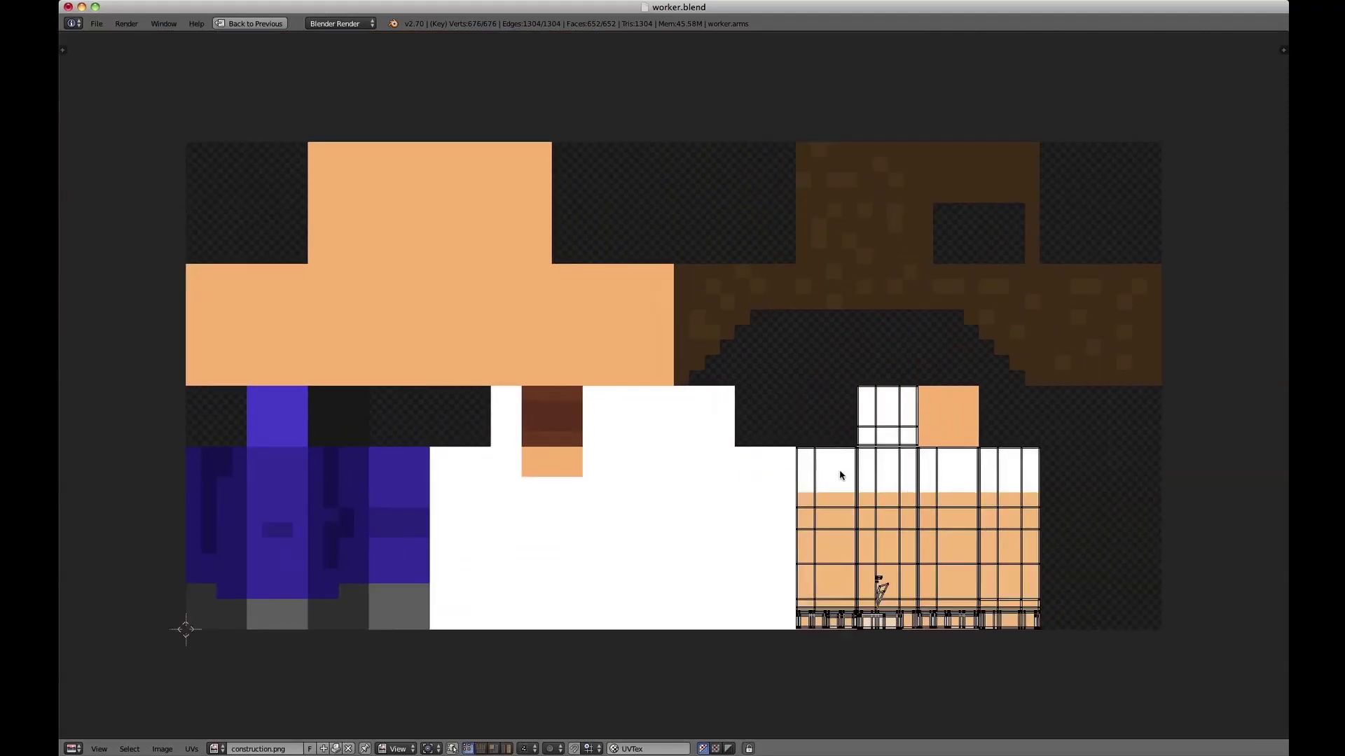
Switch the arms' UV layout back to default.png and unlink that image.
click(216, 749)
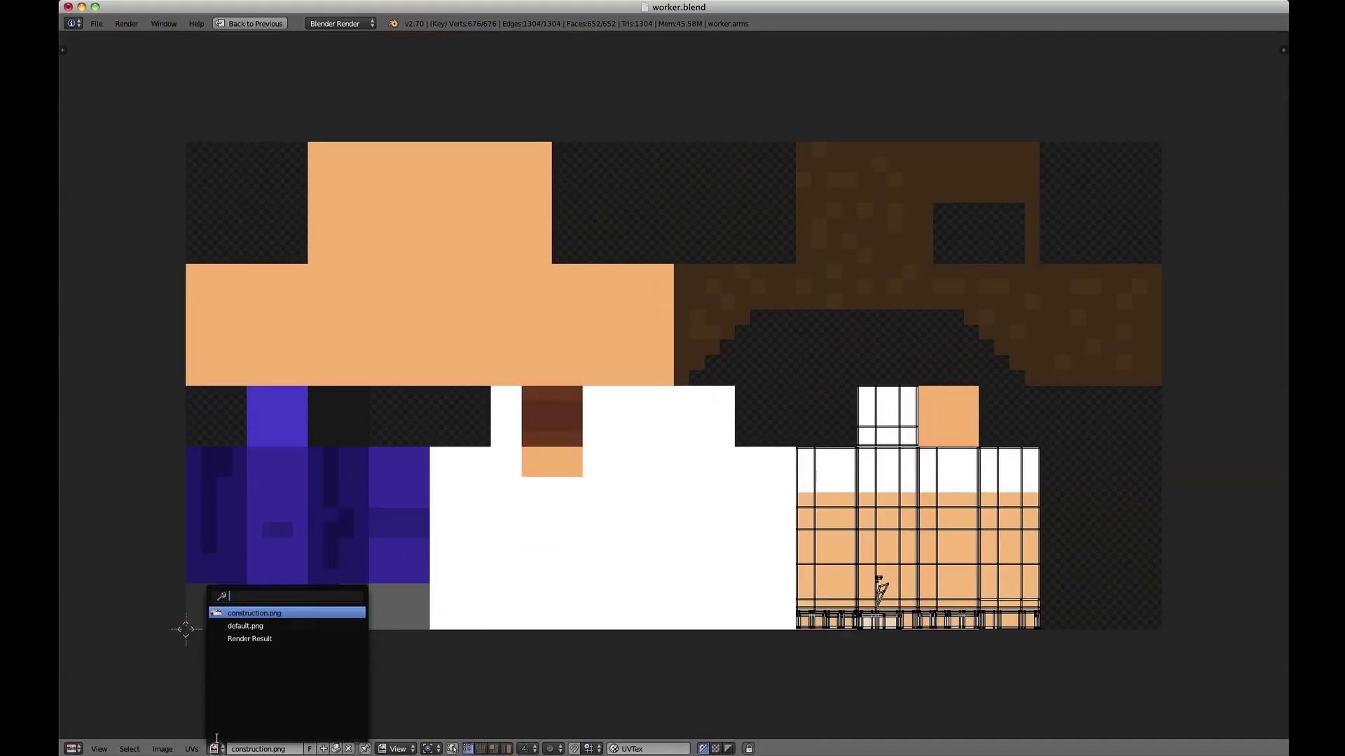
click(247, 625)
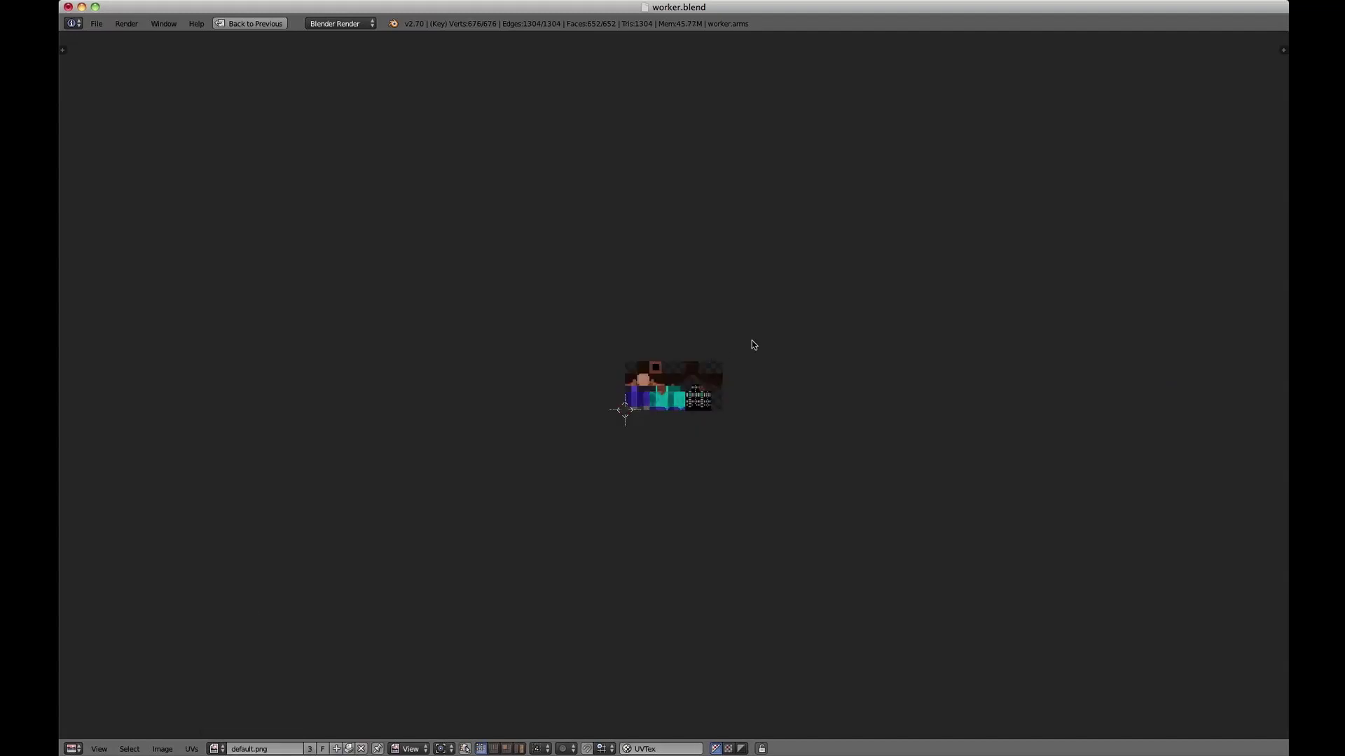
scroll(1273, 460, up, 4)
scroll(980, 423, up, 5)
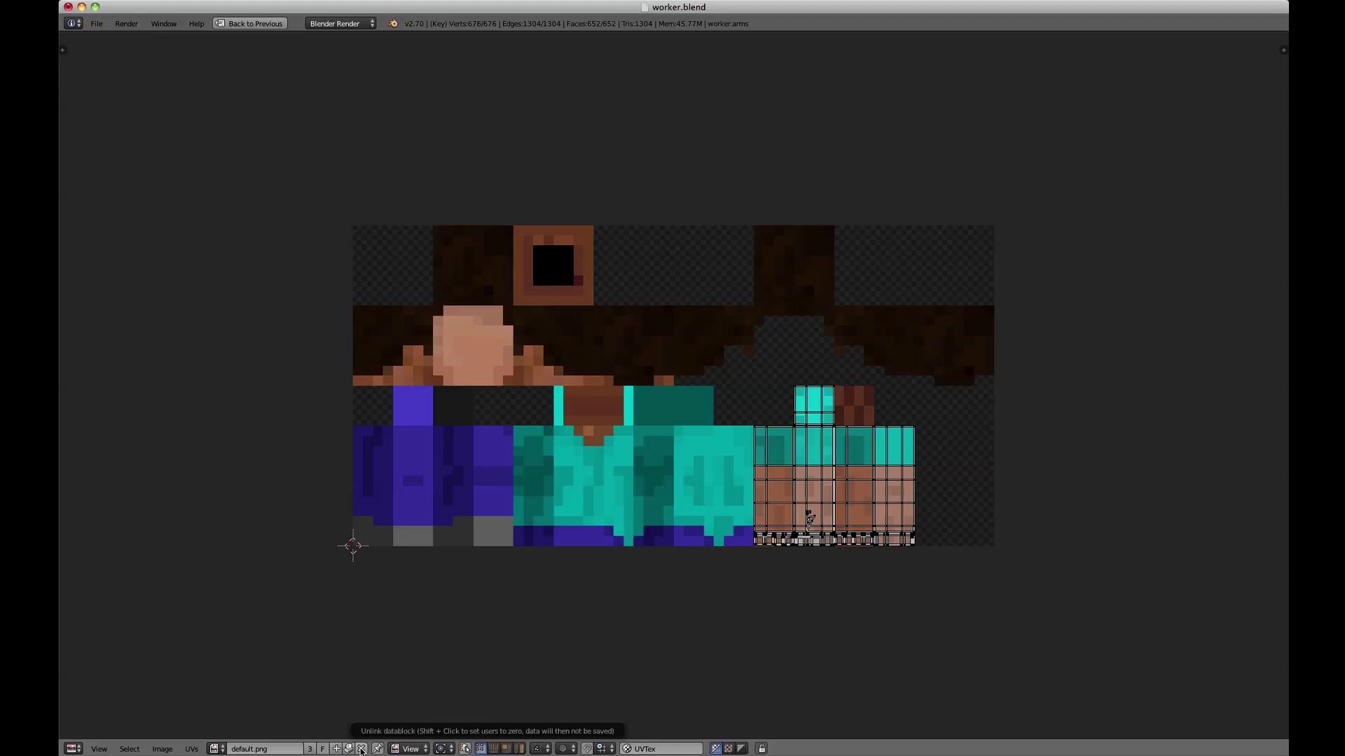
click(361, 749)
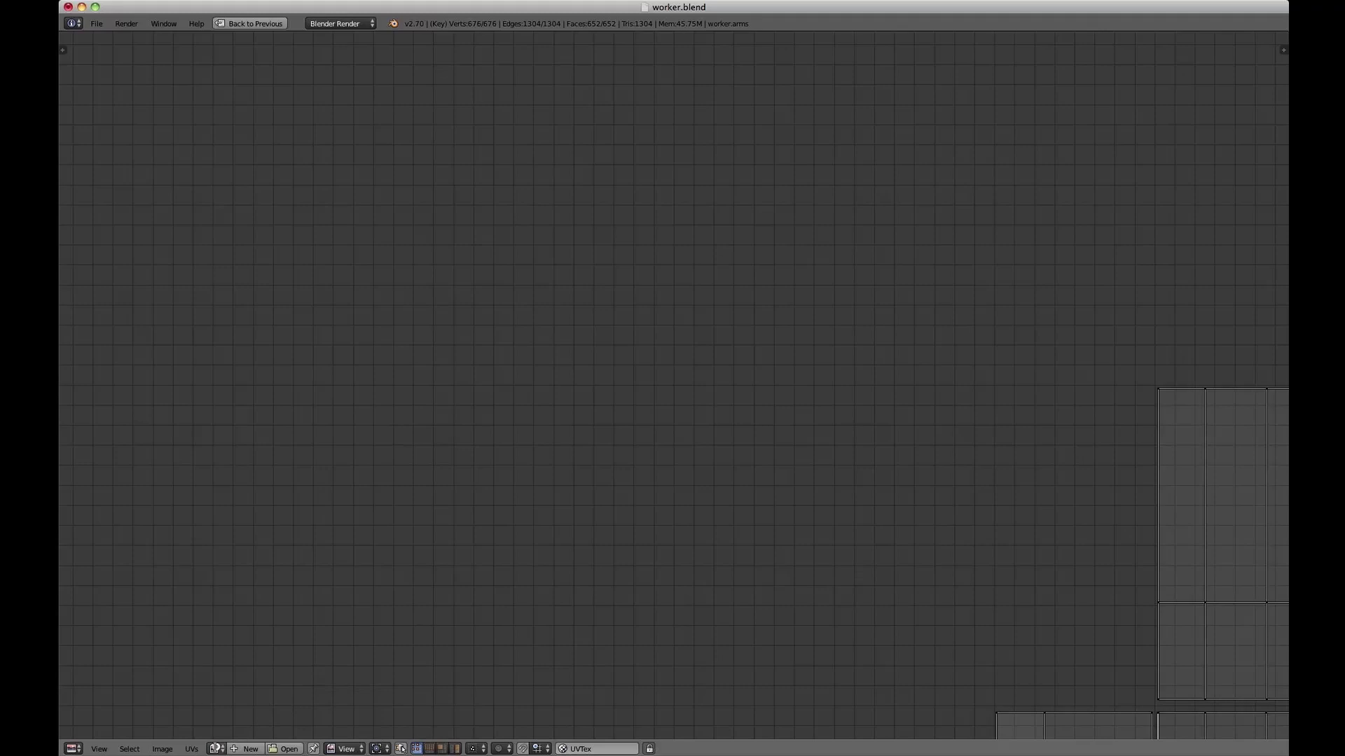
Assign construction.png to the arms' UV layout again and save worker.blend over the existing file.
click(216, 749)
click(257, 613)
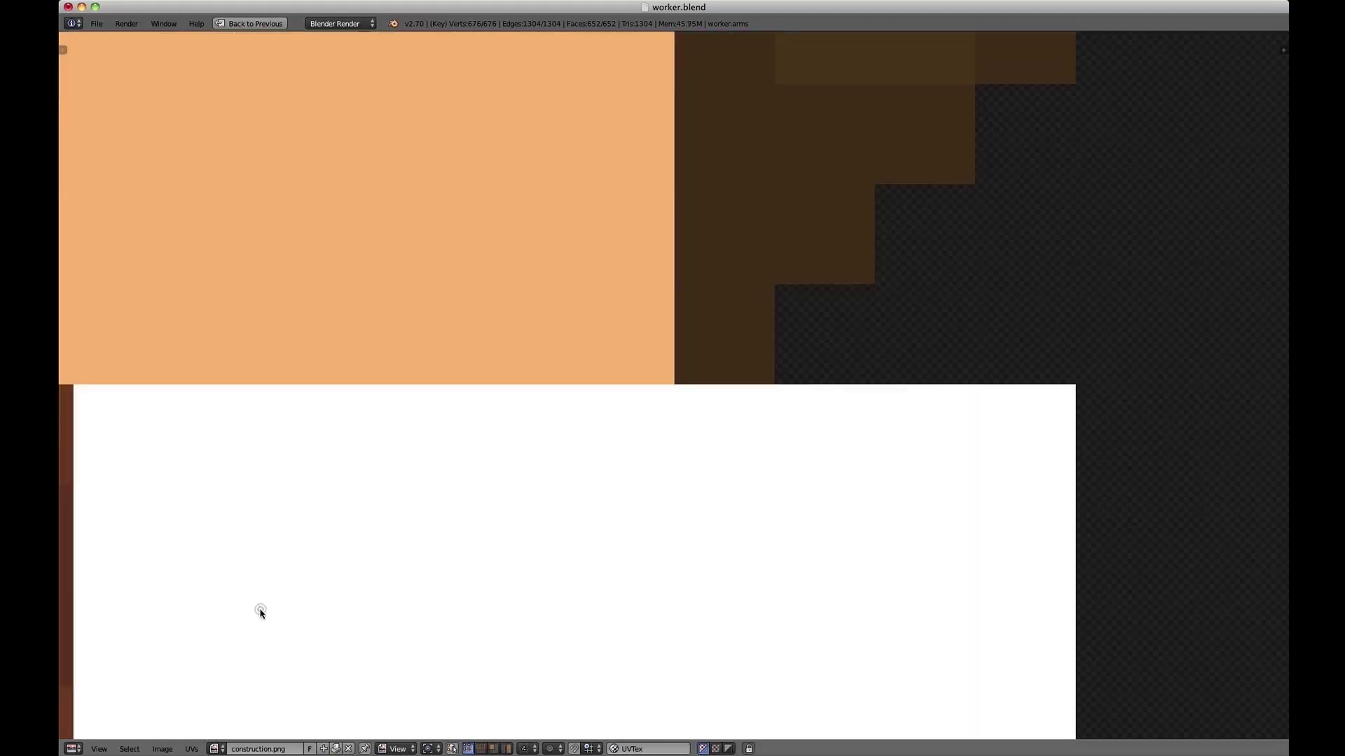
key(super+s)
click(483, 413)
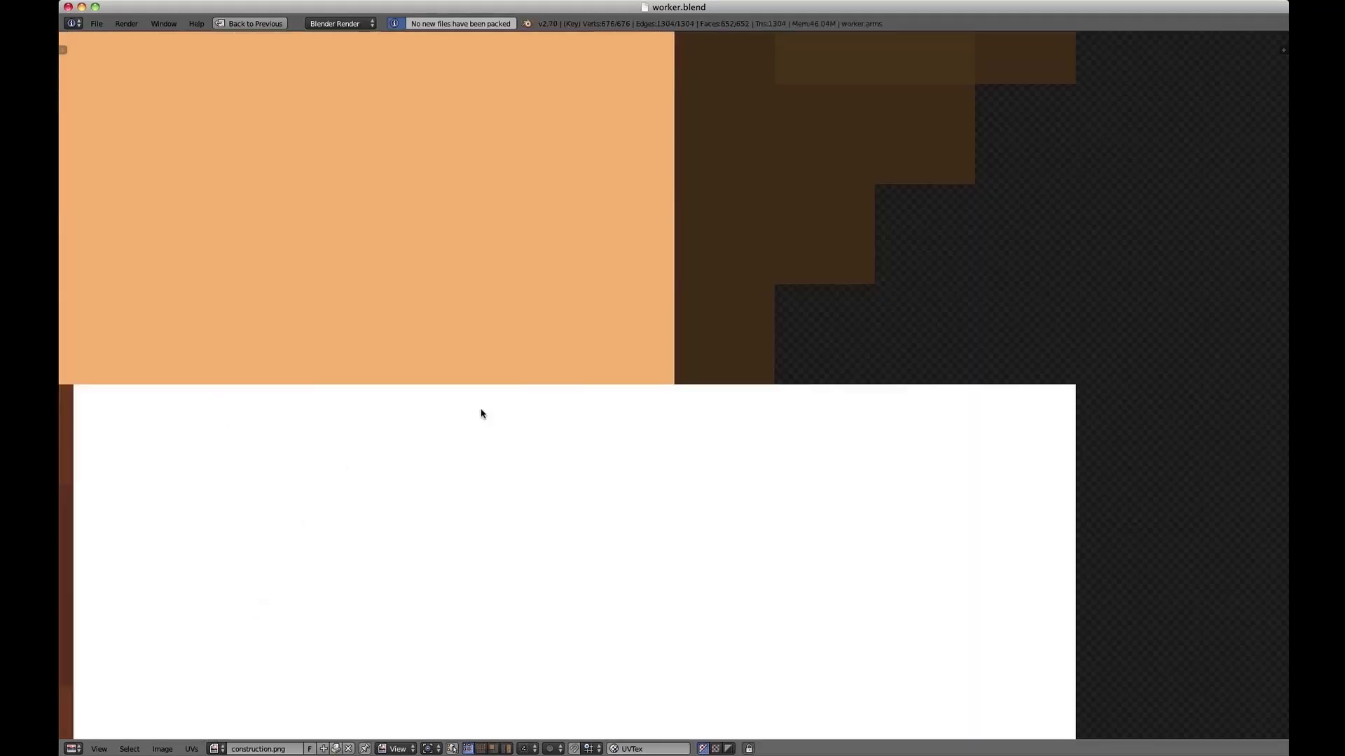
Quit Blender, reopen worker.blend from Finder, and keep construction.png chosen among the images available to the arms' UV layout.
key(super+q)
click(587, 335)
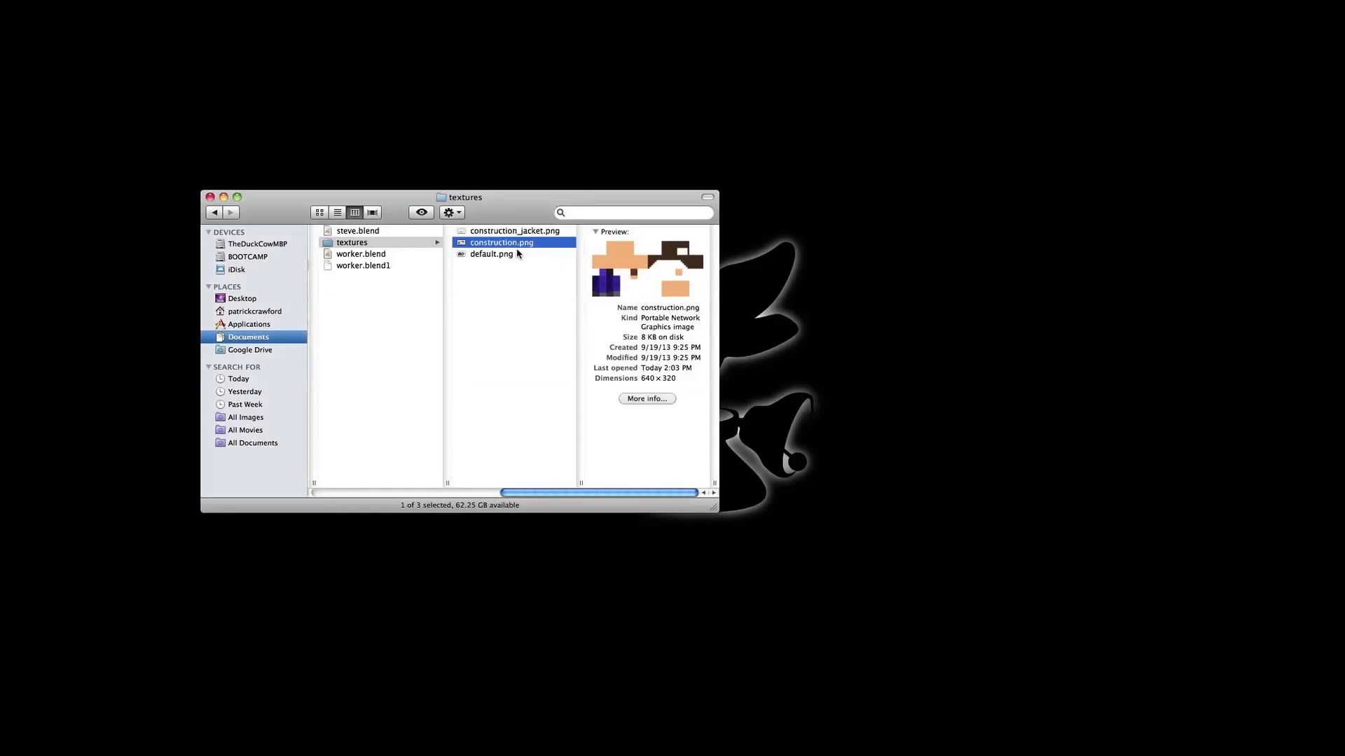
key(Left)
key(Down)
key(super+o)
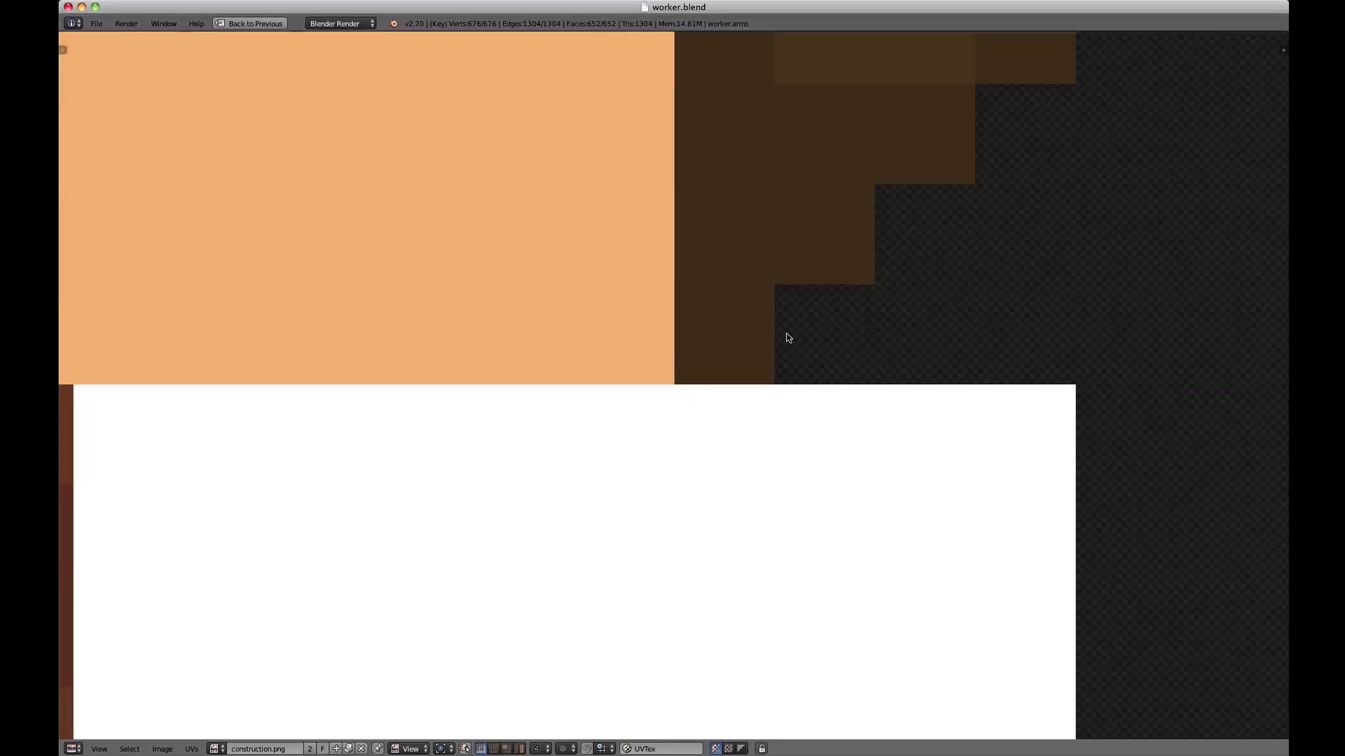
click(218, 750)
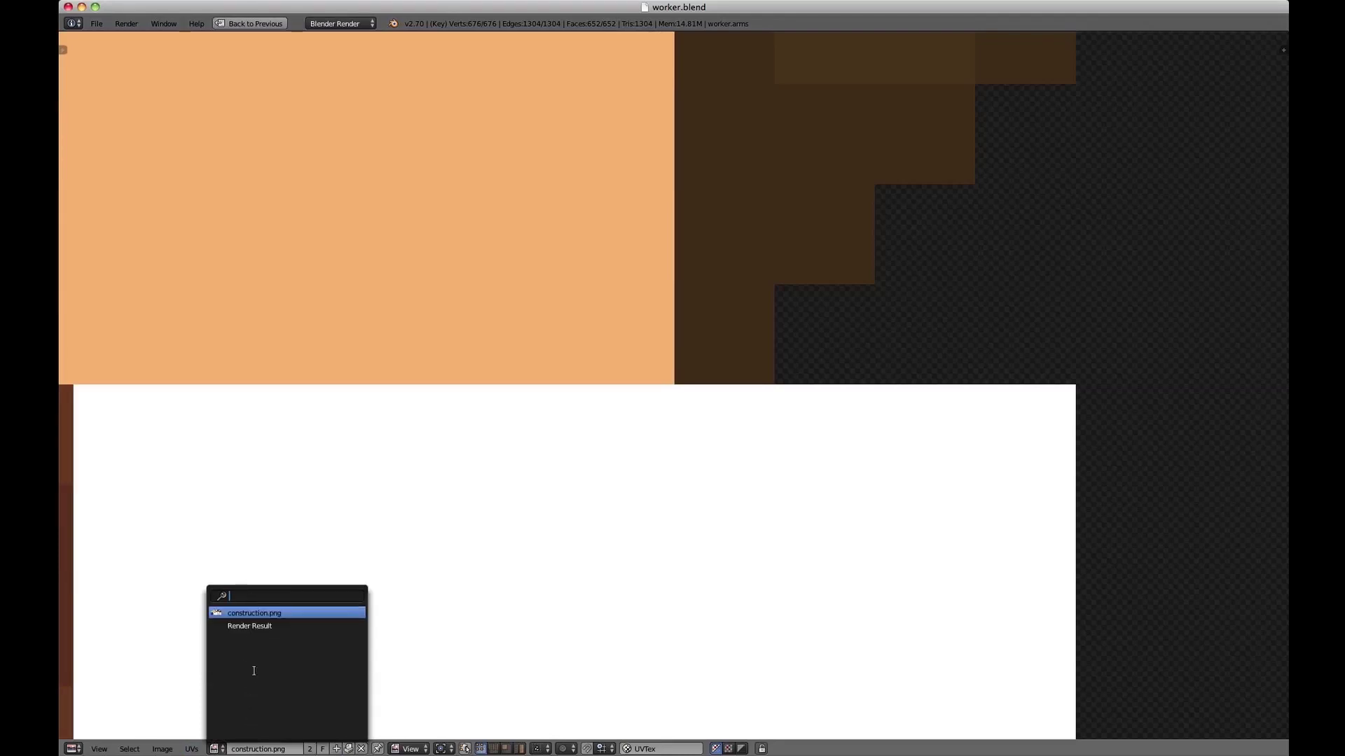
click(266, 614)
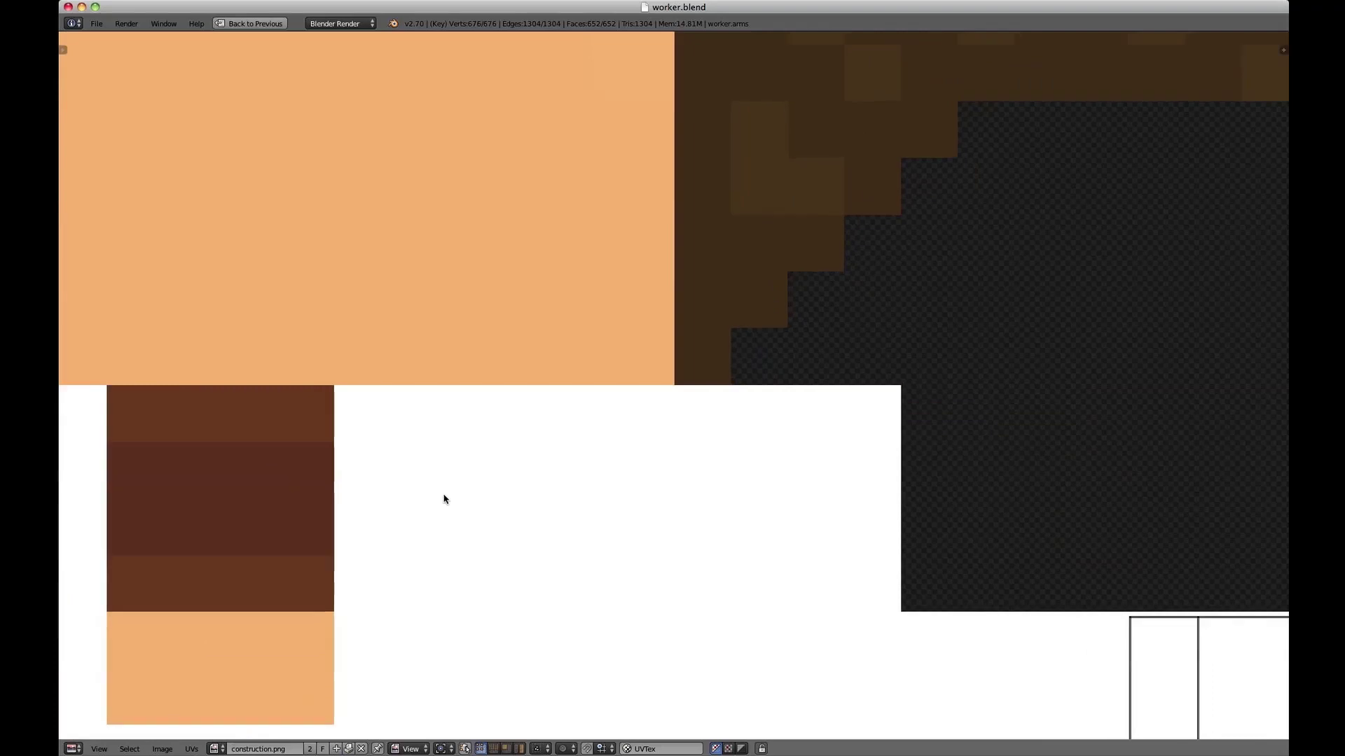
Restore the full screen layout and preview the worker character briefly in rendered shading.
scroll(445, 500, down, 2)
key(ctrl+Up)
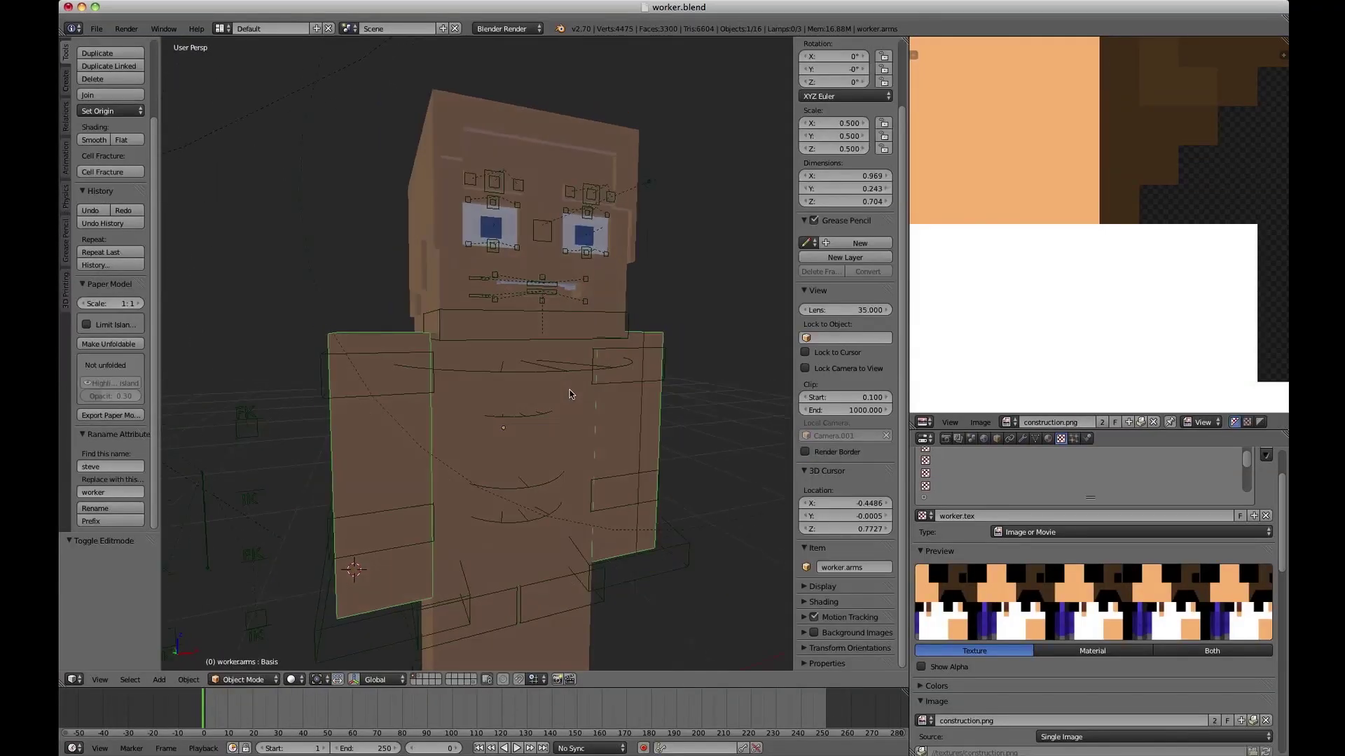
key(shift+z)
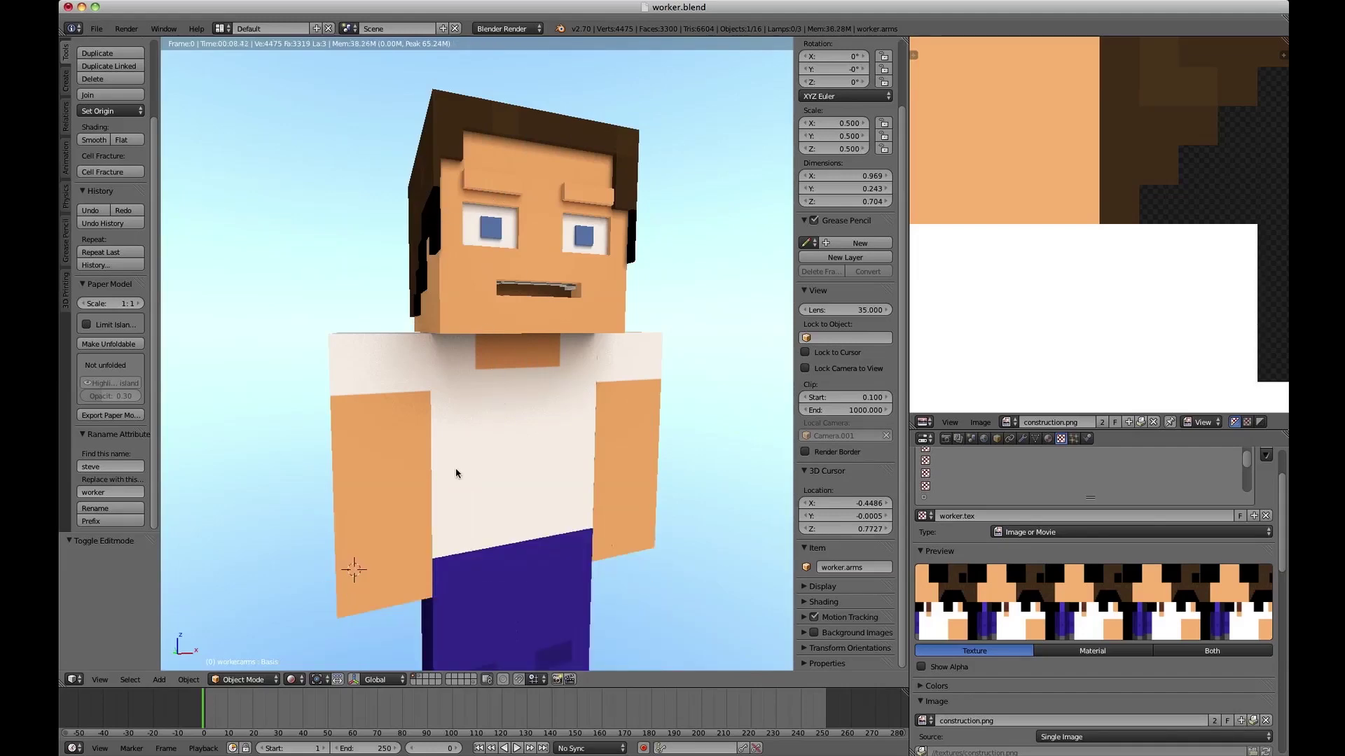
key(shift+z)
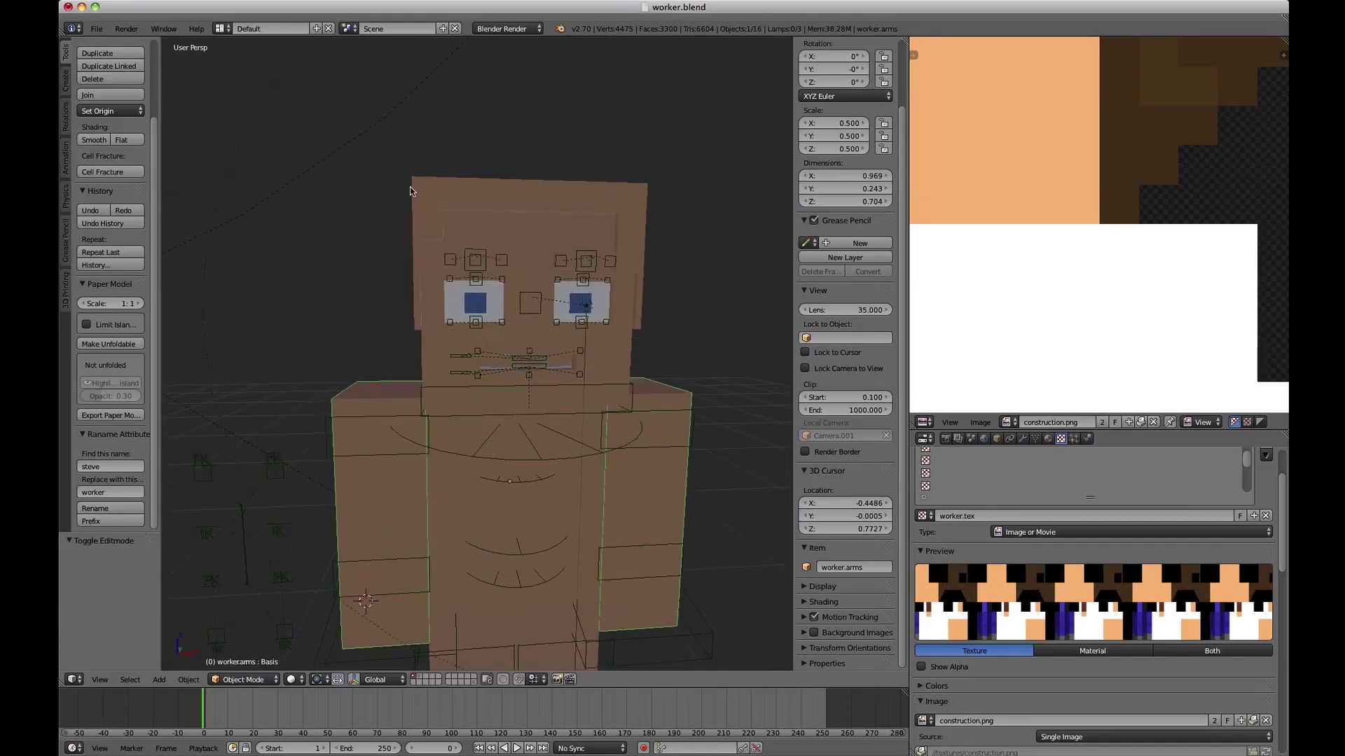
Delete the worker.hair object from the head.
right_click(411, 189)
key(x)
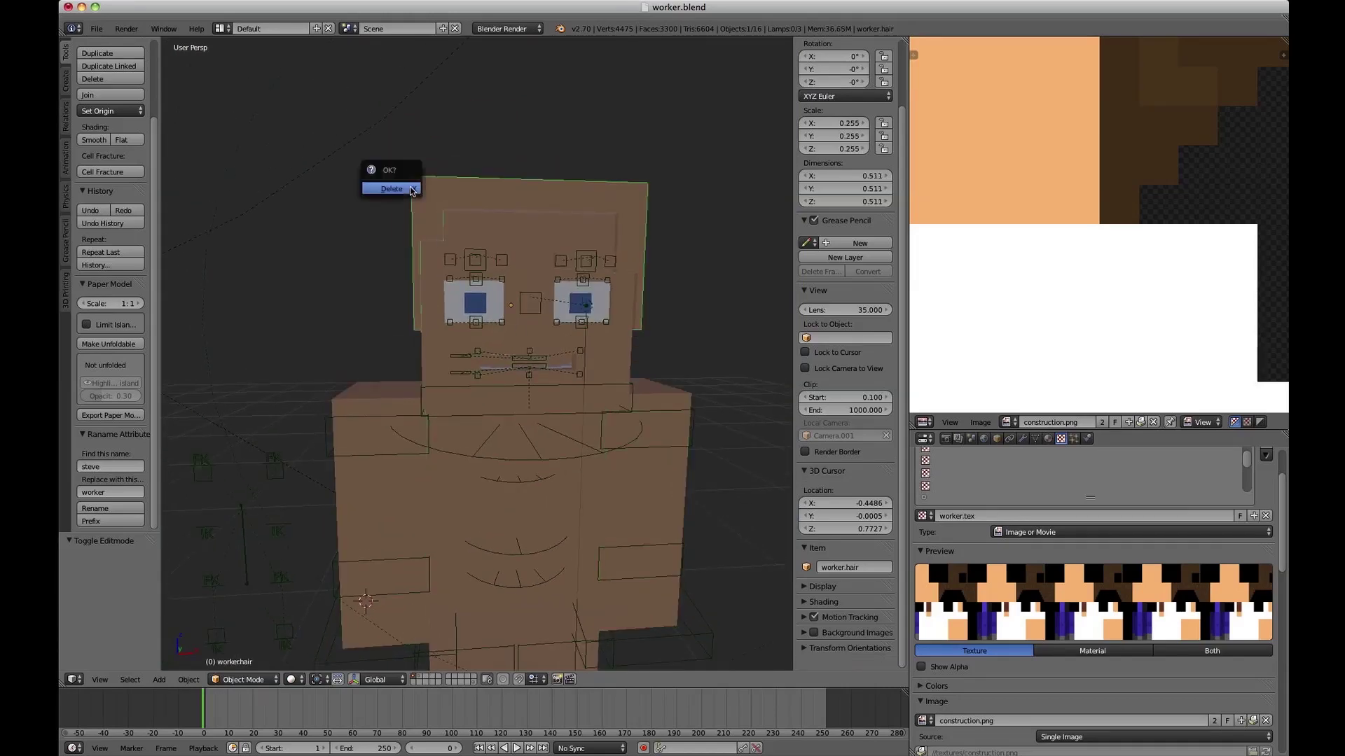
click(410, 189)
middle_drag(465, 580, 527, 574)
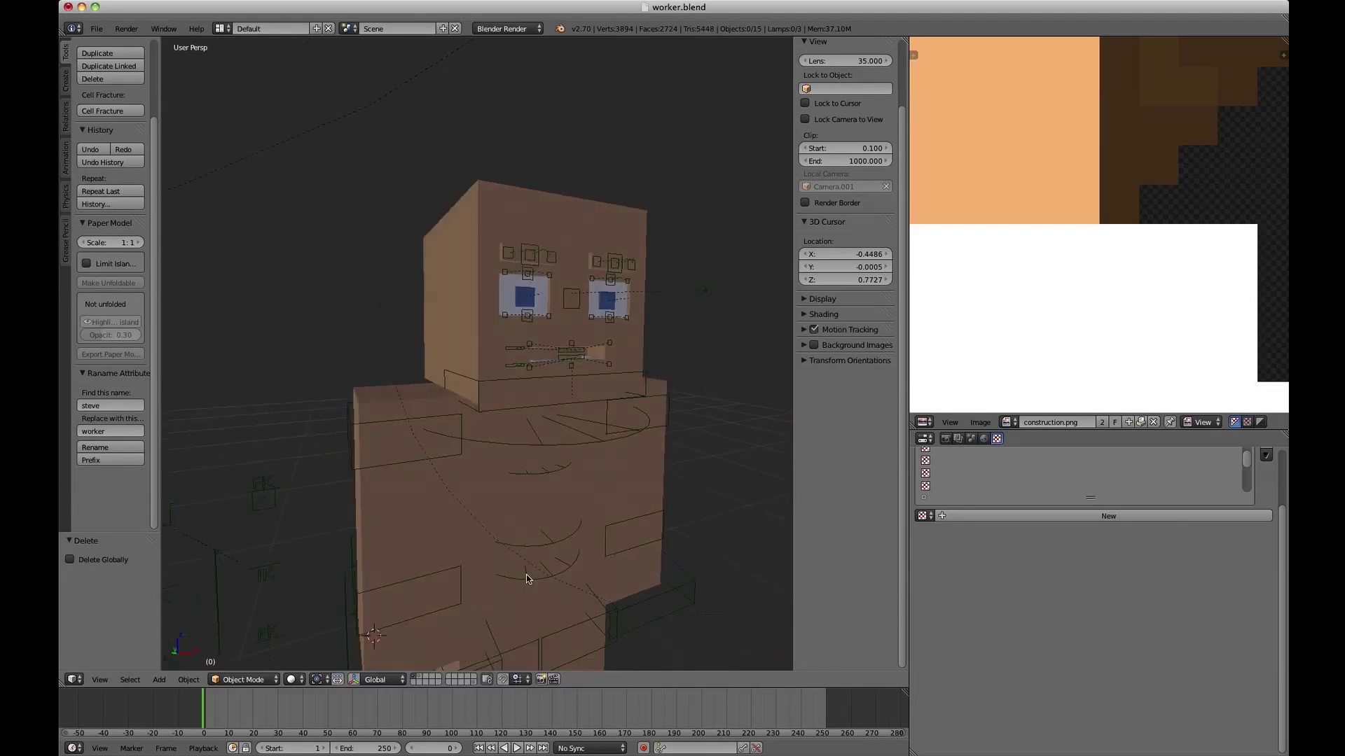
Show the layer holding steve.headAlpha, open that cube in Edit Mode, and assign construction.png to its UV layout.
click(419, 676)
right_click(489, 235)
key(Tab)
middle_drag(487, 238, 549, 261)
click(1067, 422)
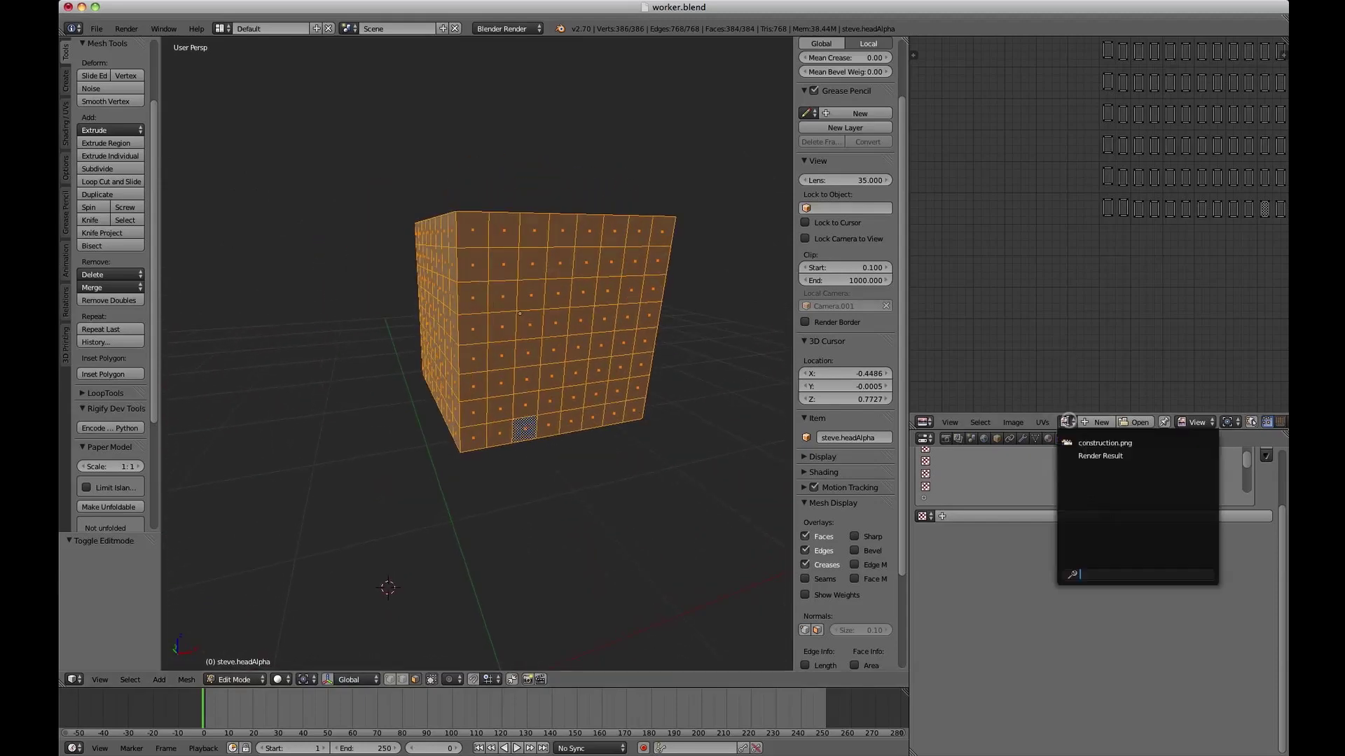
click(1082, 442)
Examine in a maximized UV/Image Editor how the head cube's UVs line up with the hair area of construction.png.
key(ctrl+Up)
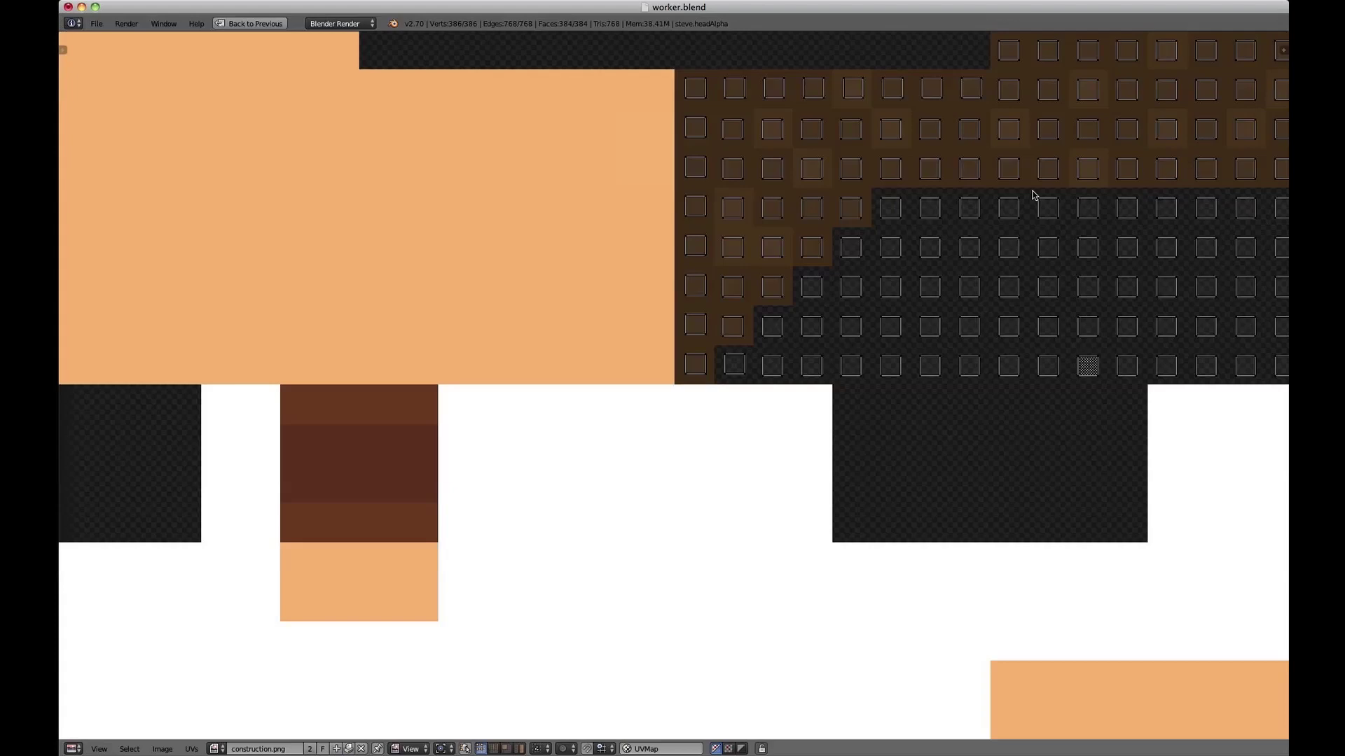
scroll(956, 210, down, 3)
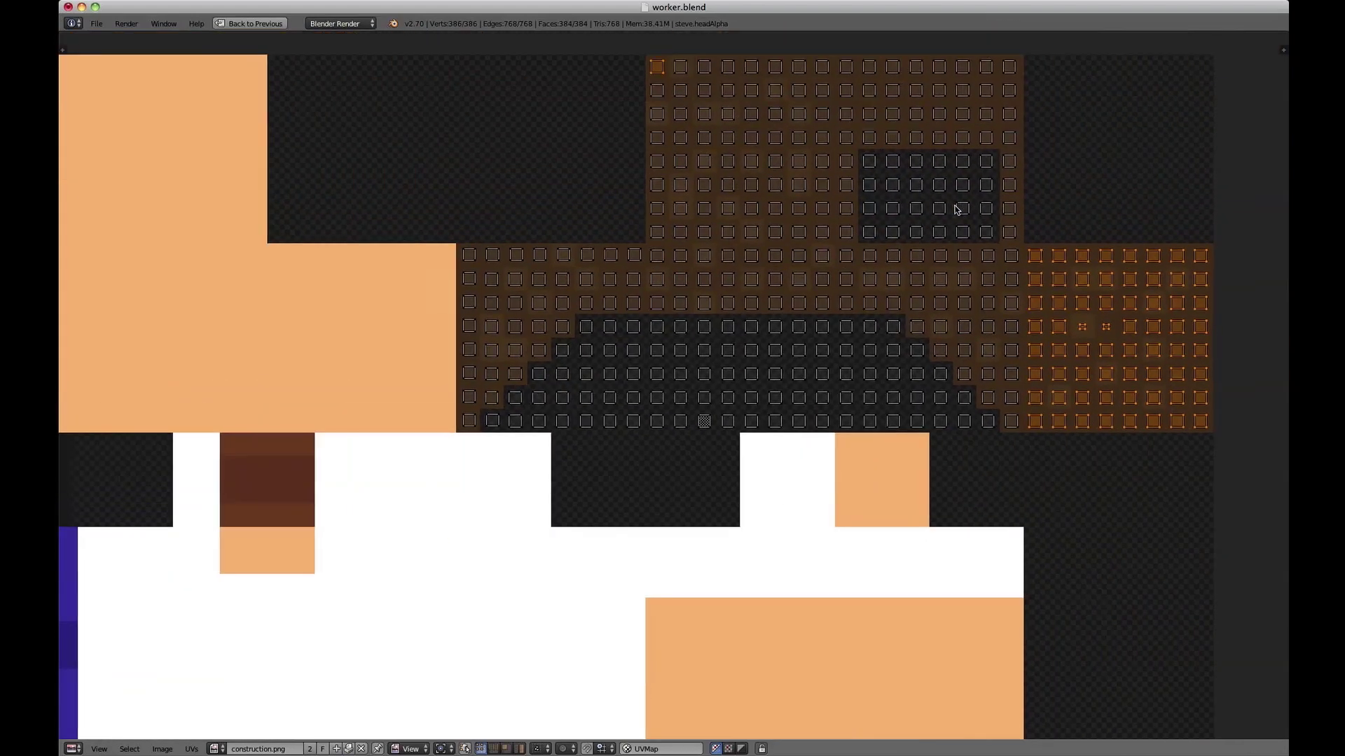
key(a)
middle_drag(956, 210, 893, 240)
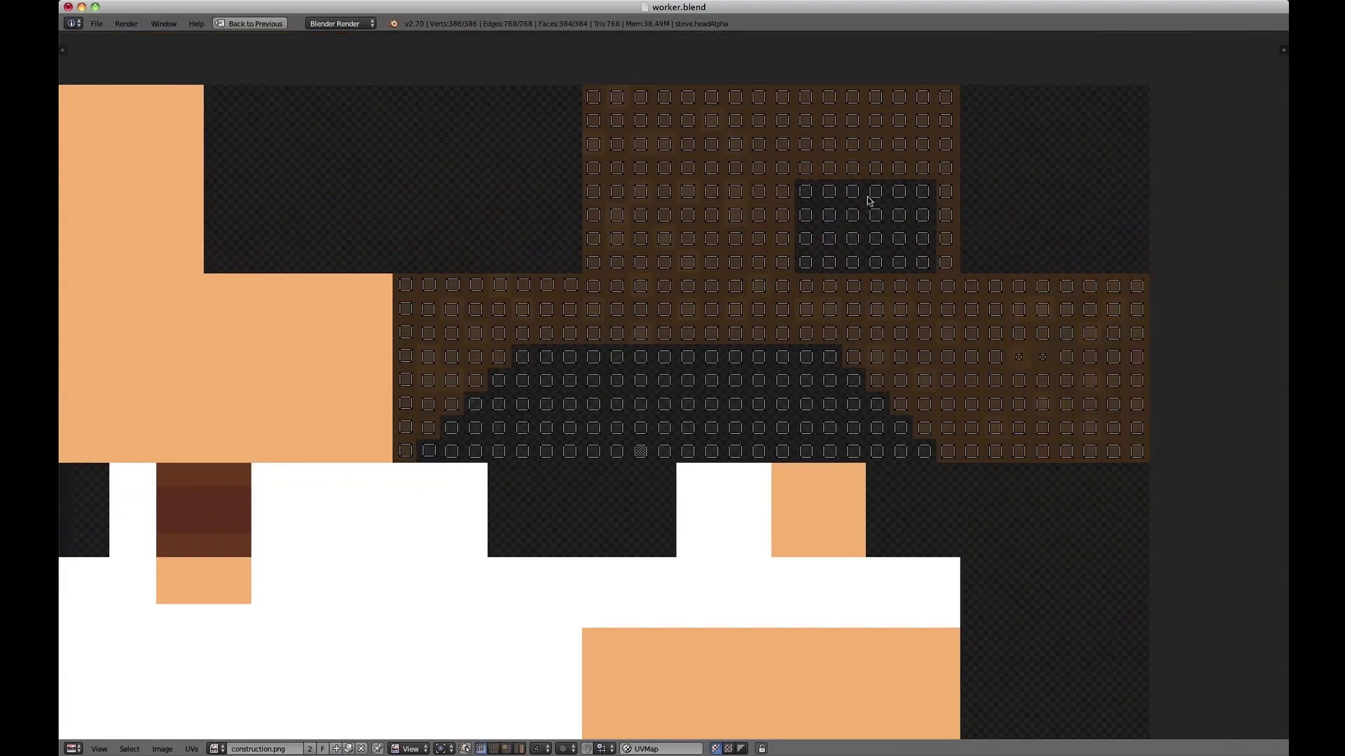
scroll(619, 226, up, 1)
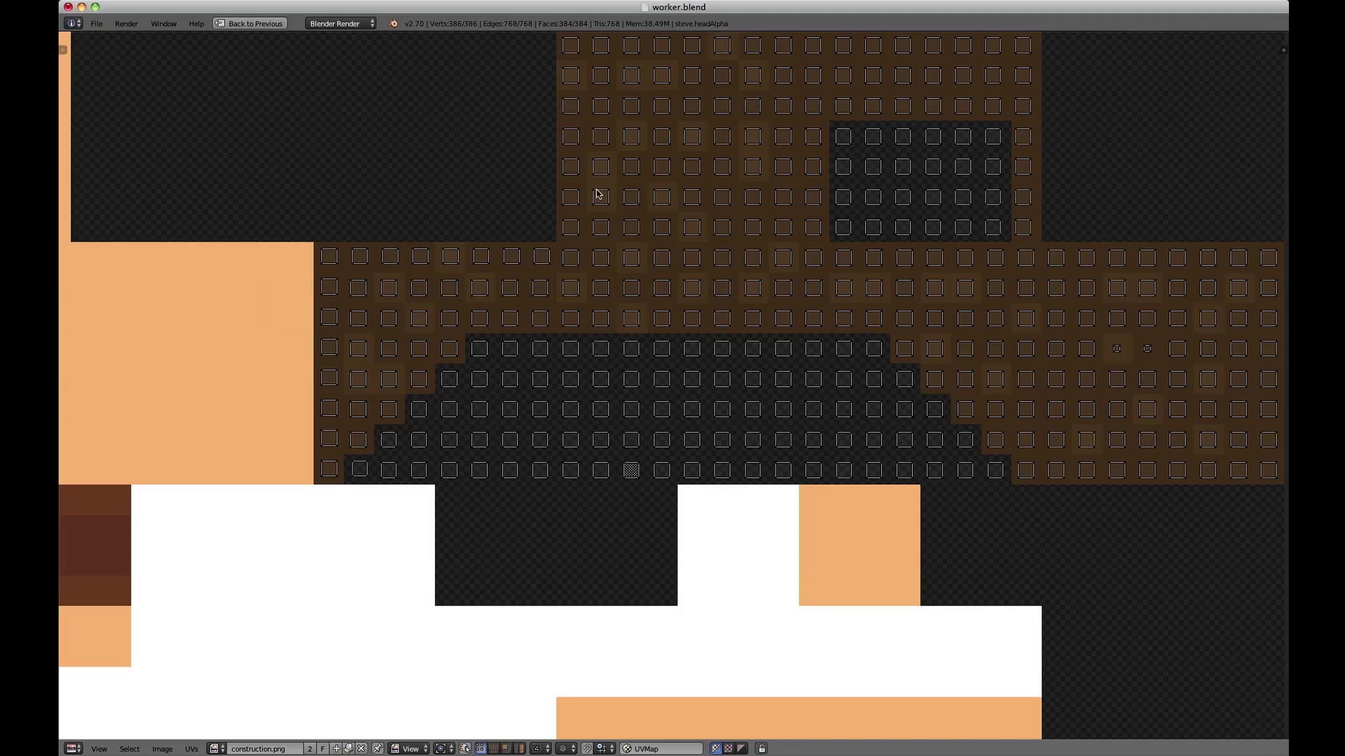
key(ctrl+Up)
key(Tab)
Move steve.headAlpha to the first layer and show that layer with the rest of the worker.
middle_drag(545, 392, 504, 368)
middle_drag(550, 452, 523, 460)
key(m)
key(2)
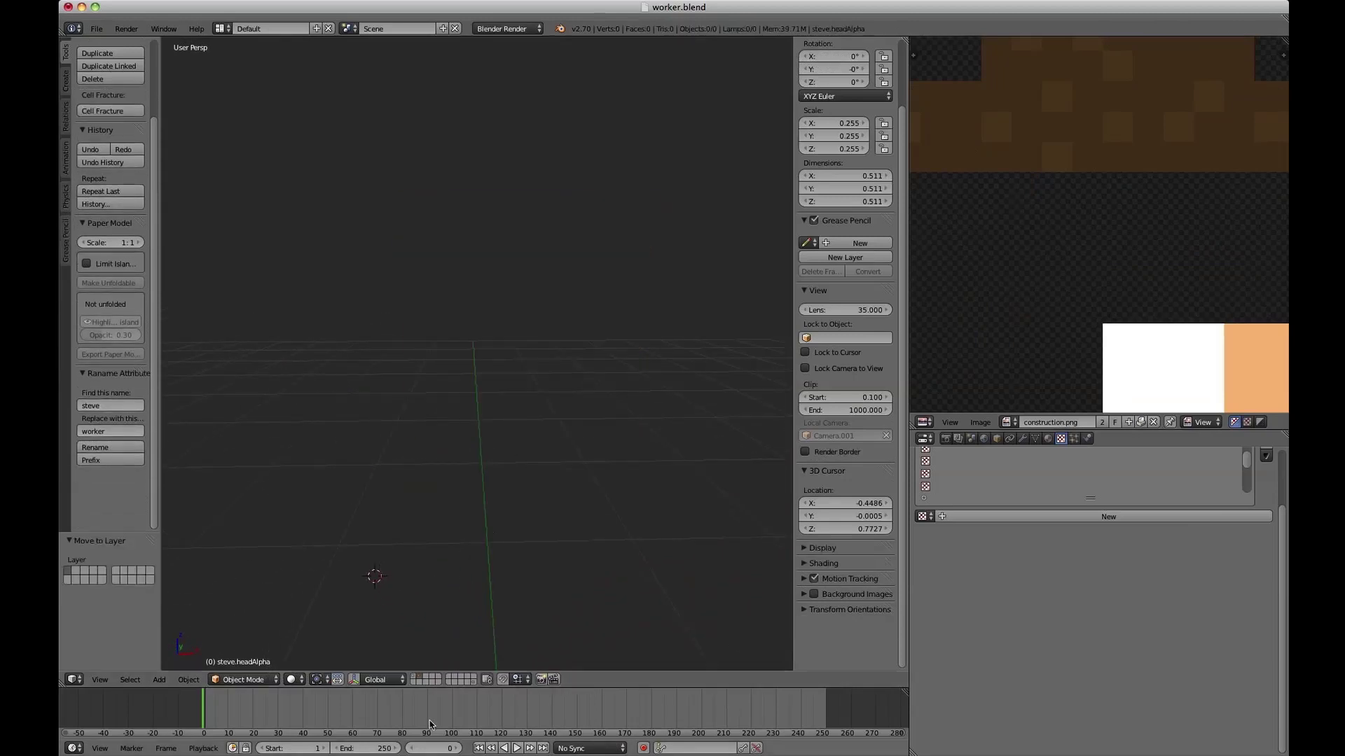
click(413, 681)
middle_drag(491, 455, 488, 460)
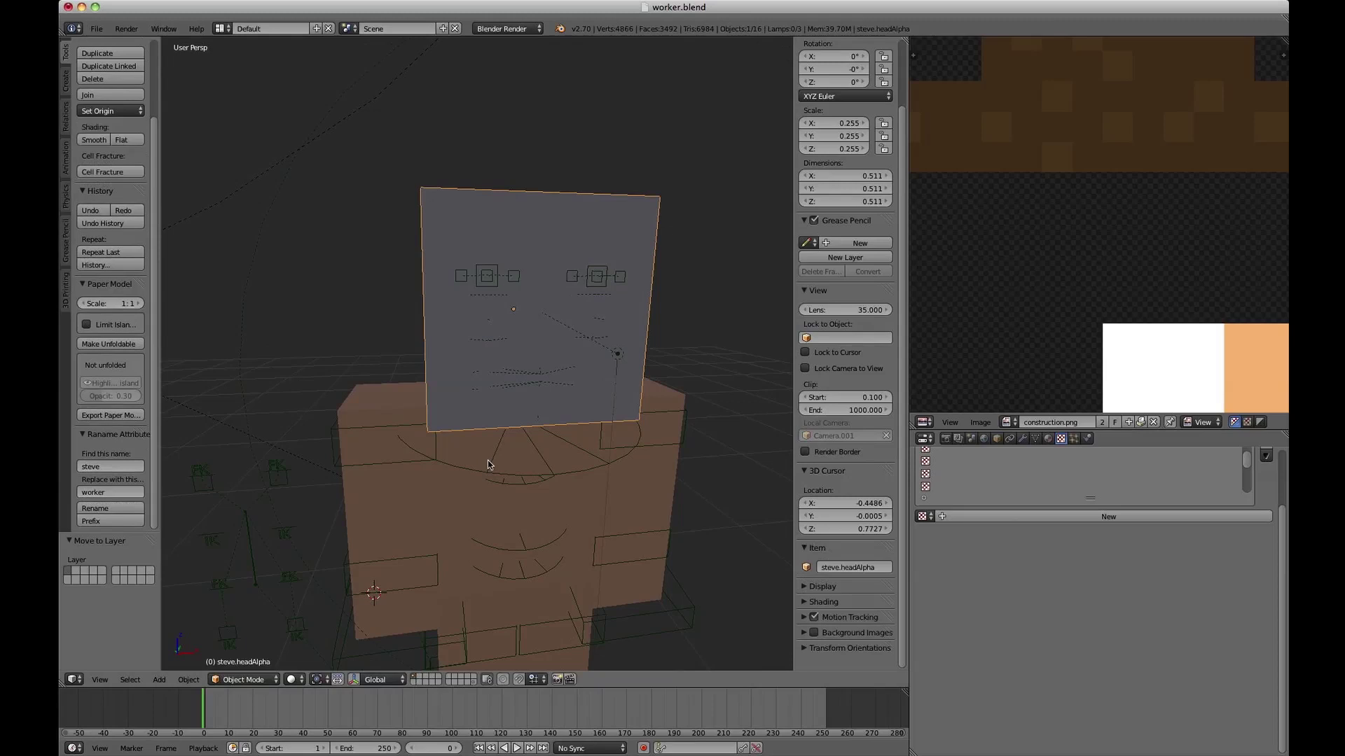
Check in Pose Mode whether the head cube follows the neck bone, using a trial trackball rotation that is cancelled.
key(alt+h)
key(ctrl+Tab)
right_click(492, 461)
key(r)
key(r)
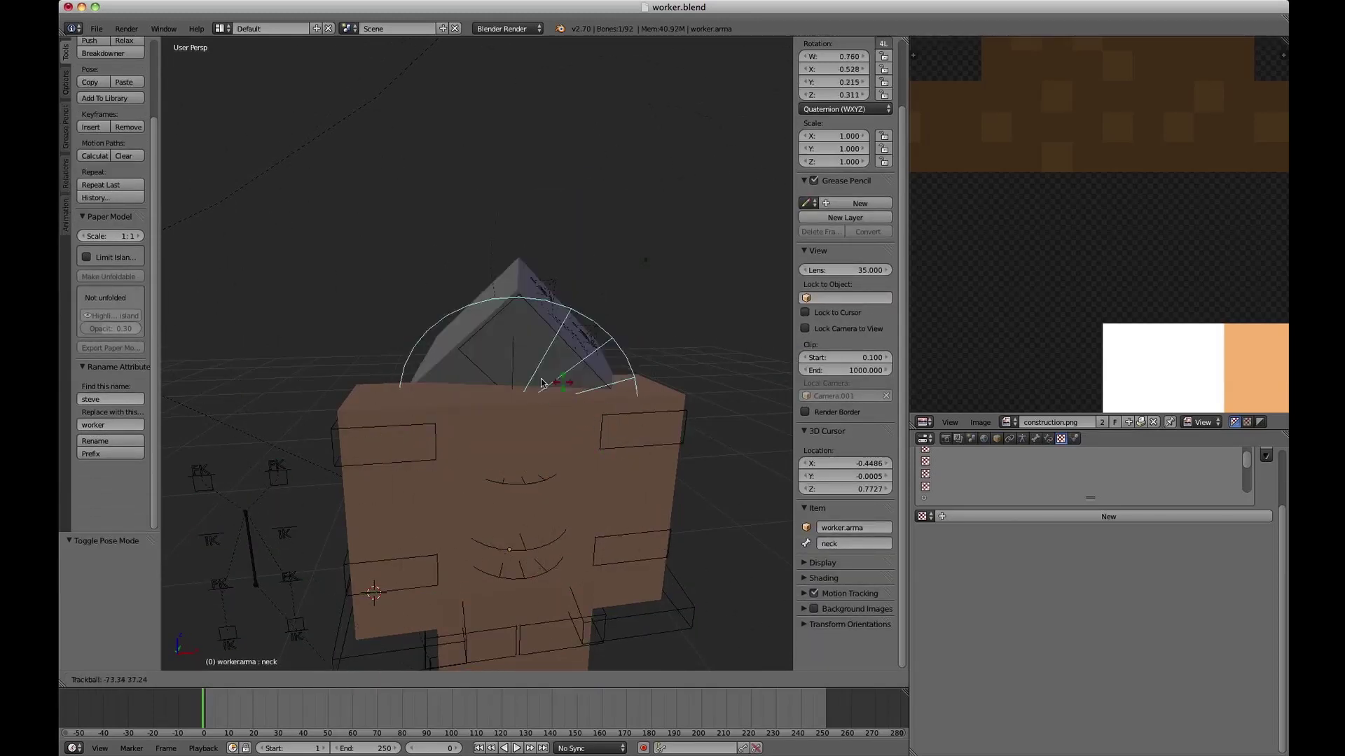
key(Escape)
key(ctrl+Tab)
Add the steve.headAlpha cube to the existing worker group.
right_click(423, 199)
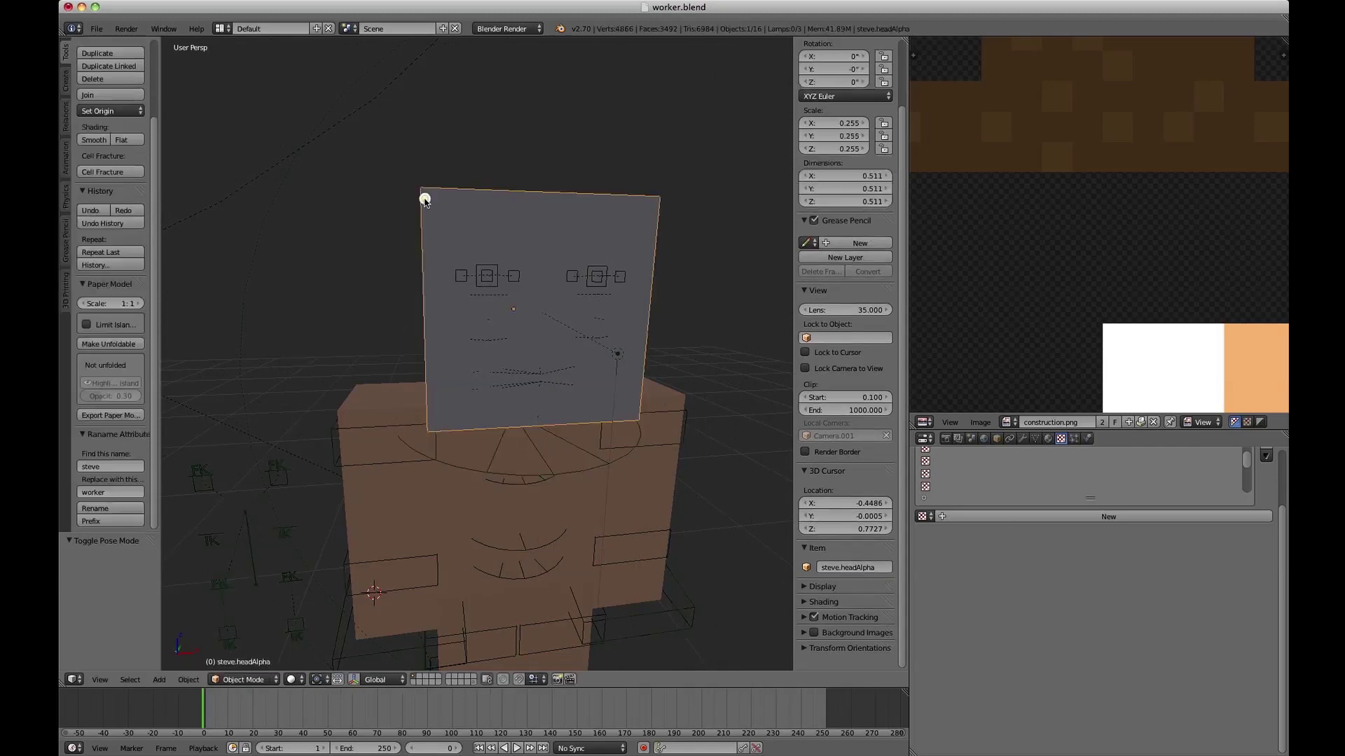
middle_drag(423, 198, 469, 191)
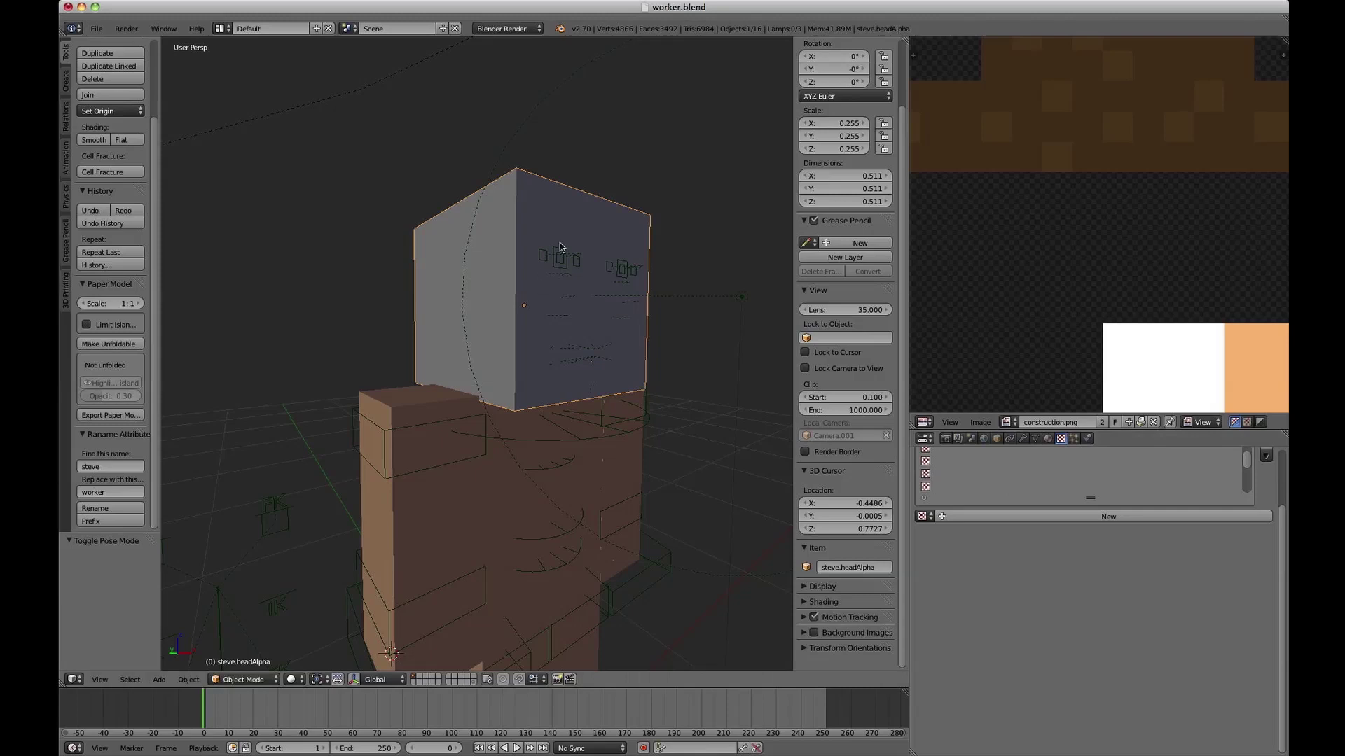
click(997, 438)
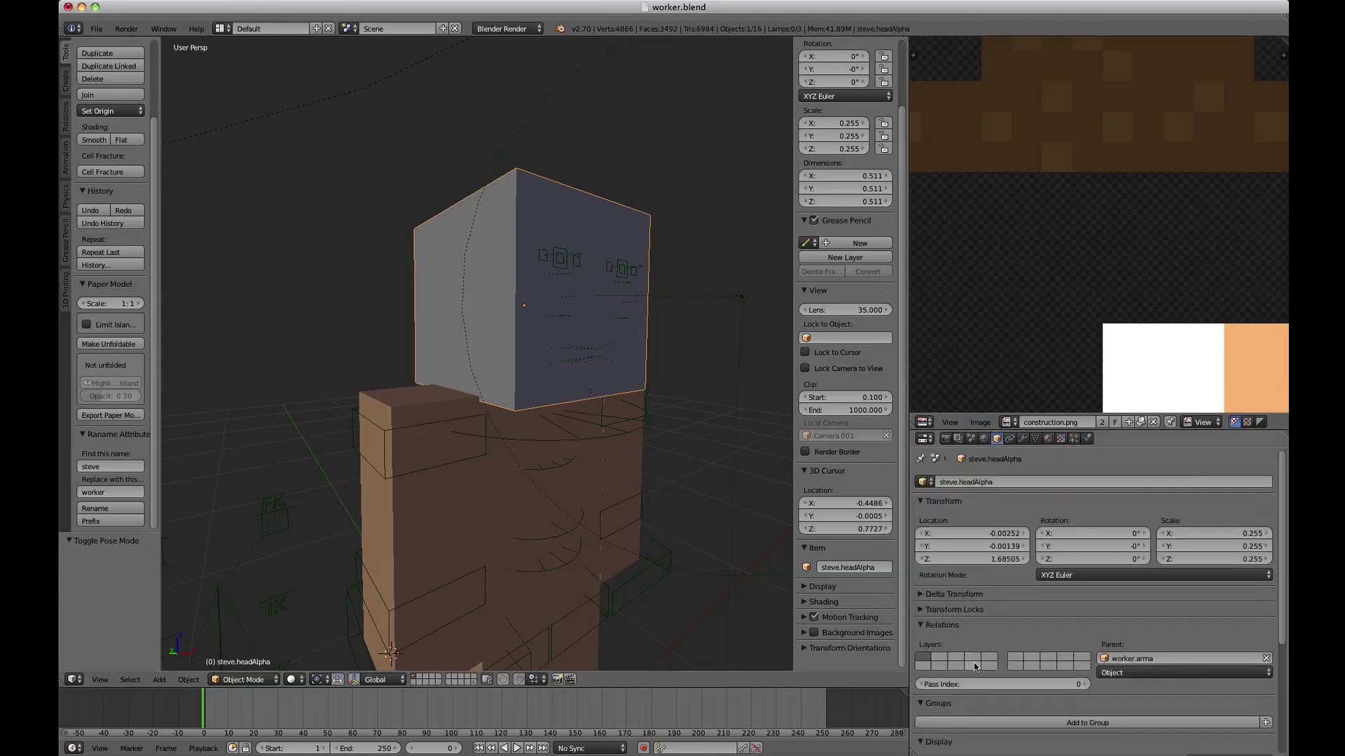
scroll(973, 663, down, 3)
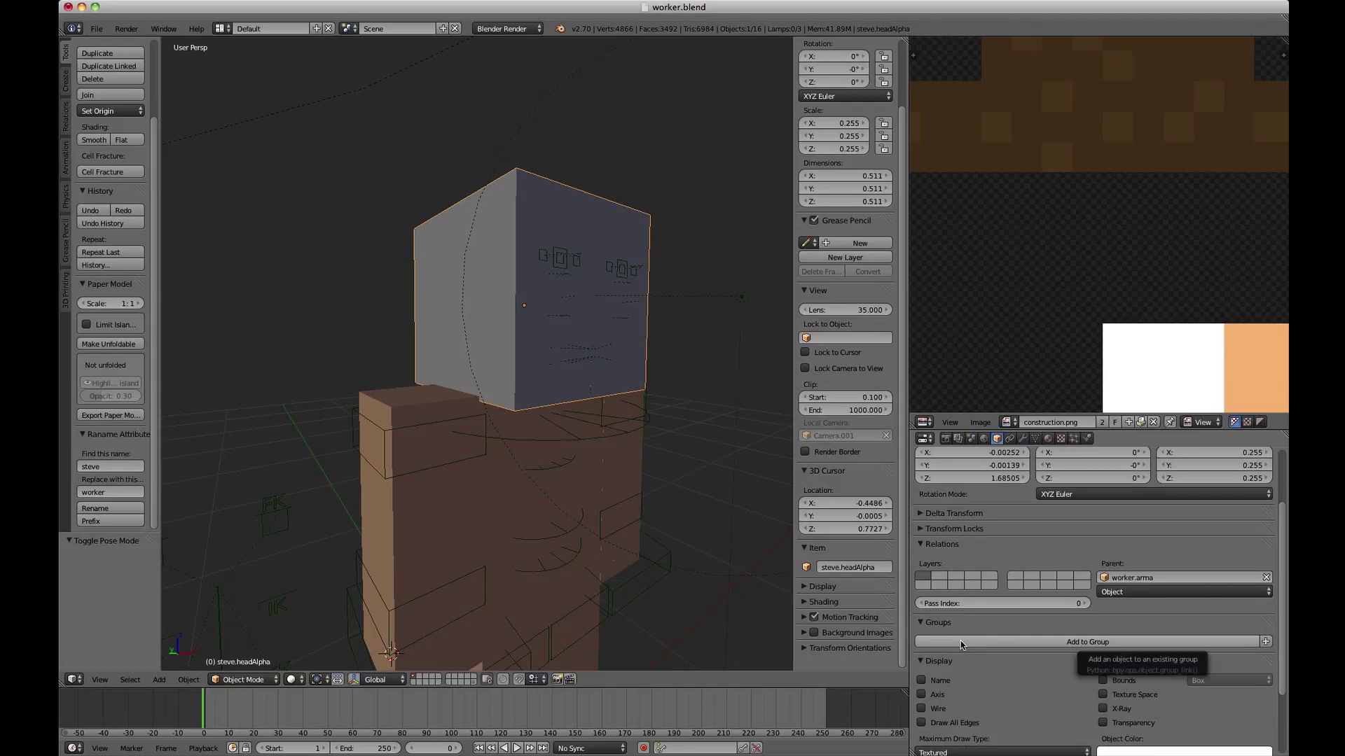
click(961, 642)
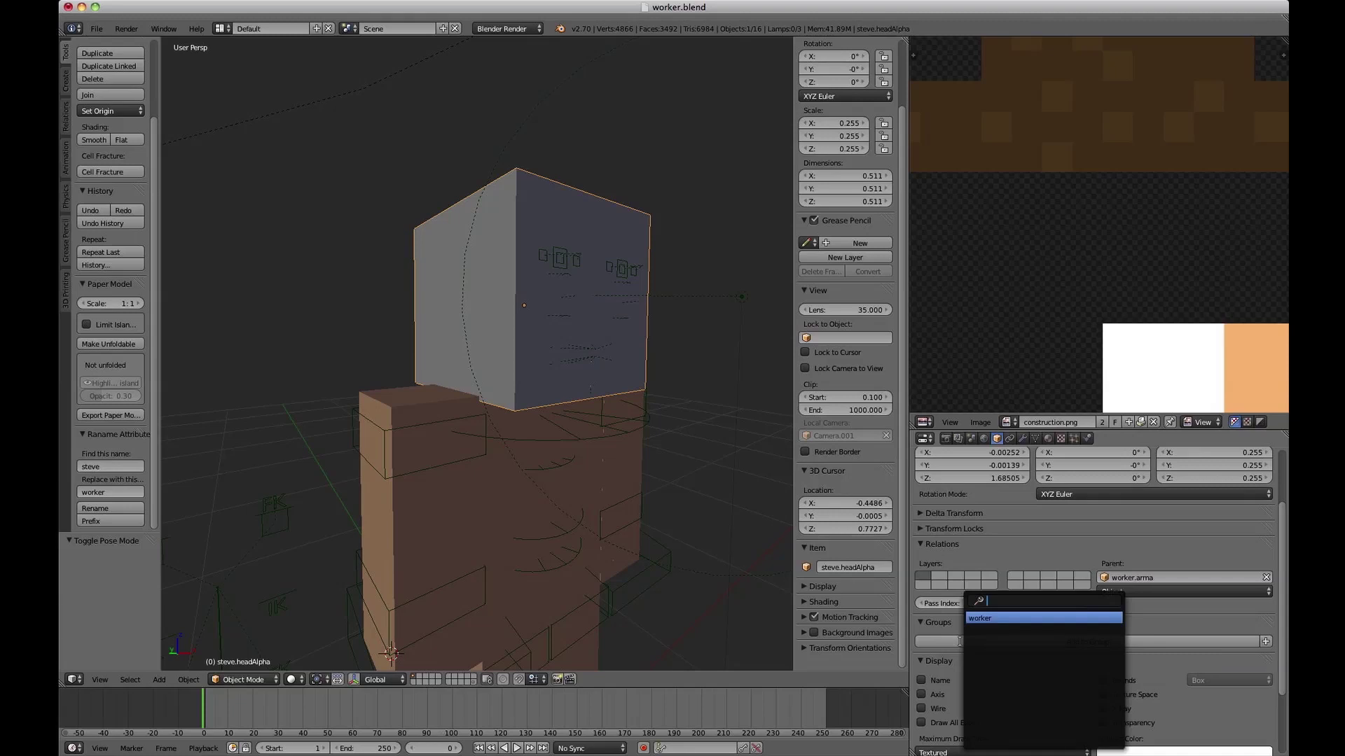
key(Return)
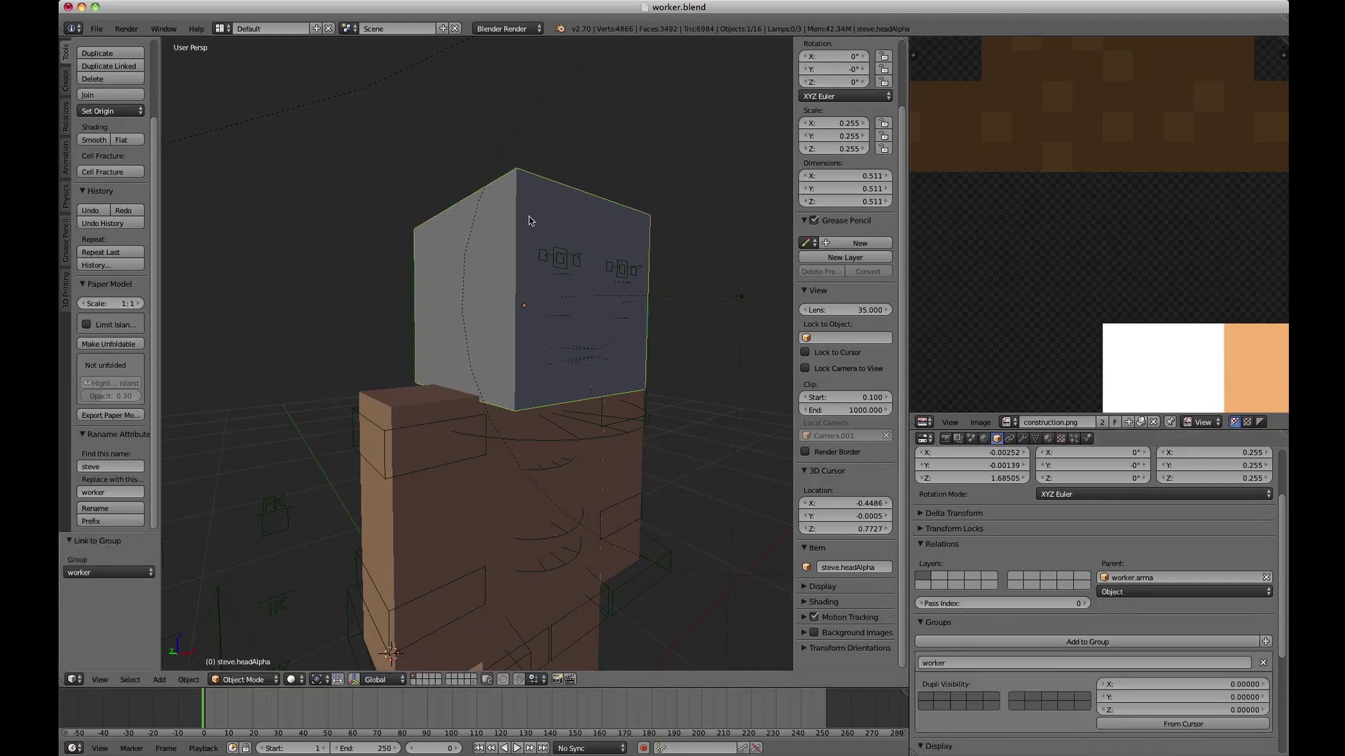
mouse_move(512, 289)
middle_down()
mouse_move(473, 326)
mouse_move(489, 288)
middle_up()
key(a)
right_click(443, 171)
middle_drag(443, 171, 568, 265)
key(Tab)
key(Tab)
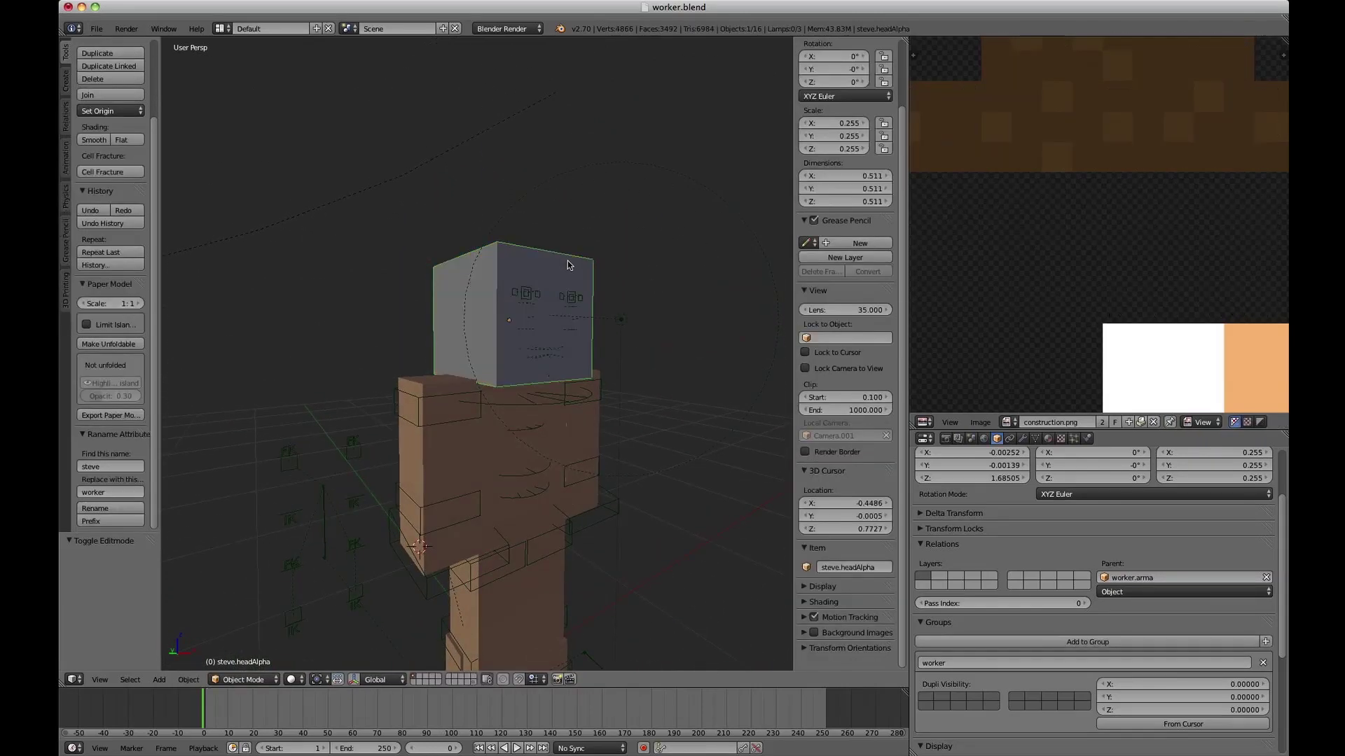
Assign the existing worker.main material to steve.headAlpha.
click(1047, 439)
click(925, 523)
key(Down)
key(Down)
key(Down)
key(Down)
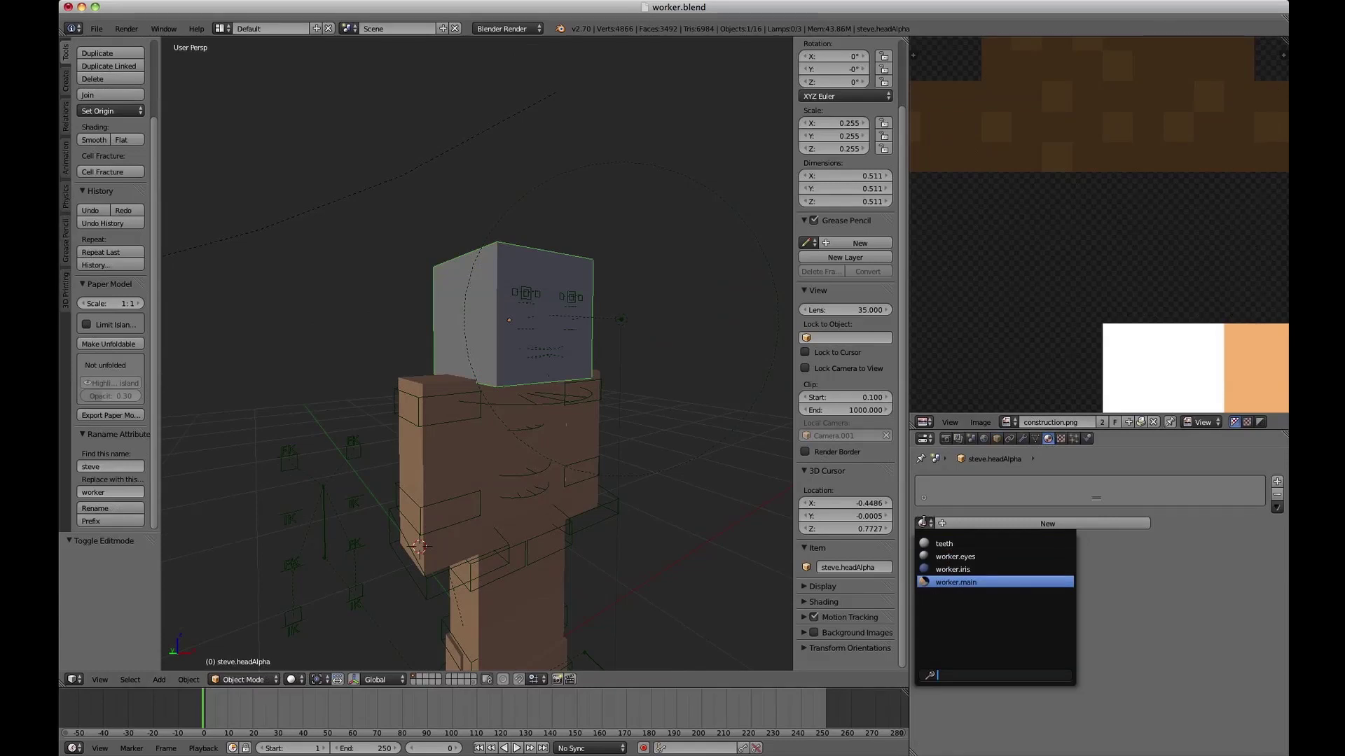
key(Return)
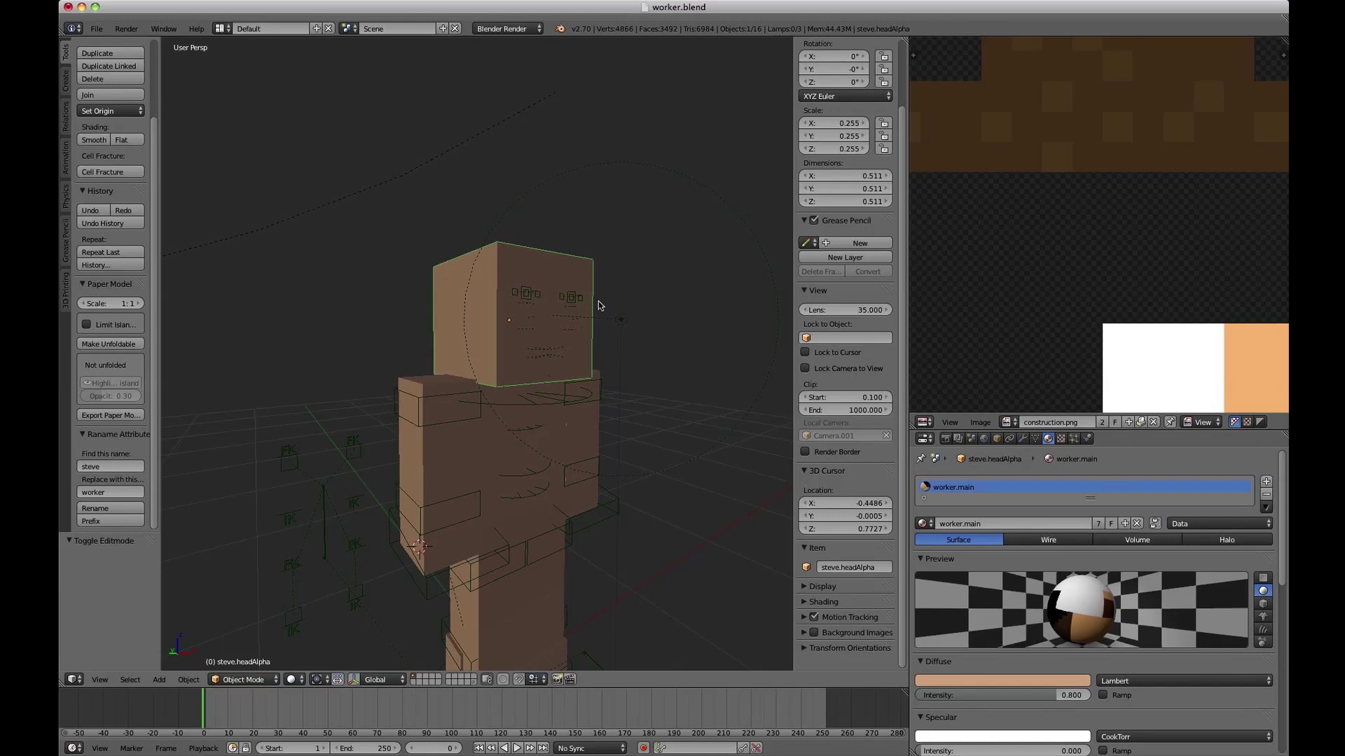
In Edit Mode, clear the selection and circle-select the head cube's front faces that lie over the transparent area below the hair.
key(Tab)
middle_drag(598, 308, 599, 329)
scroll(599, 329, up, 5)
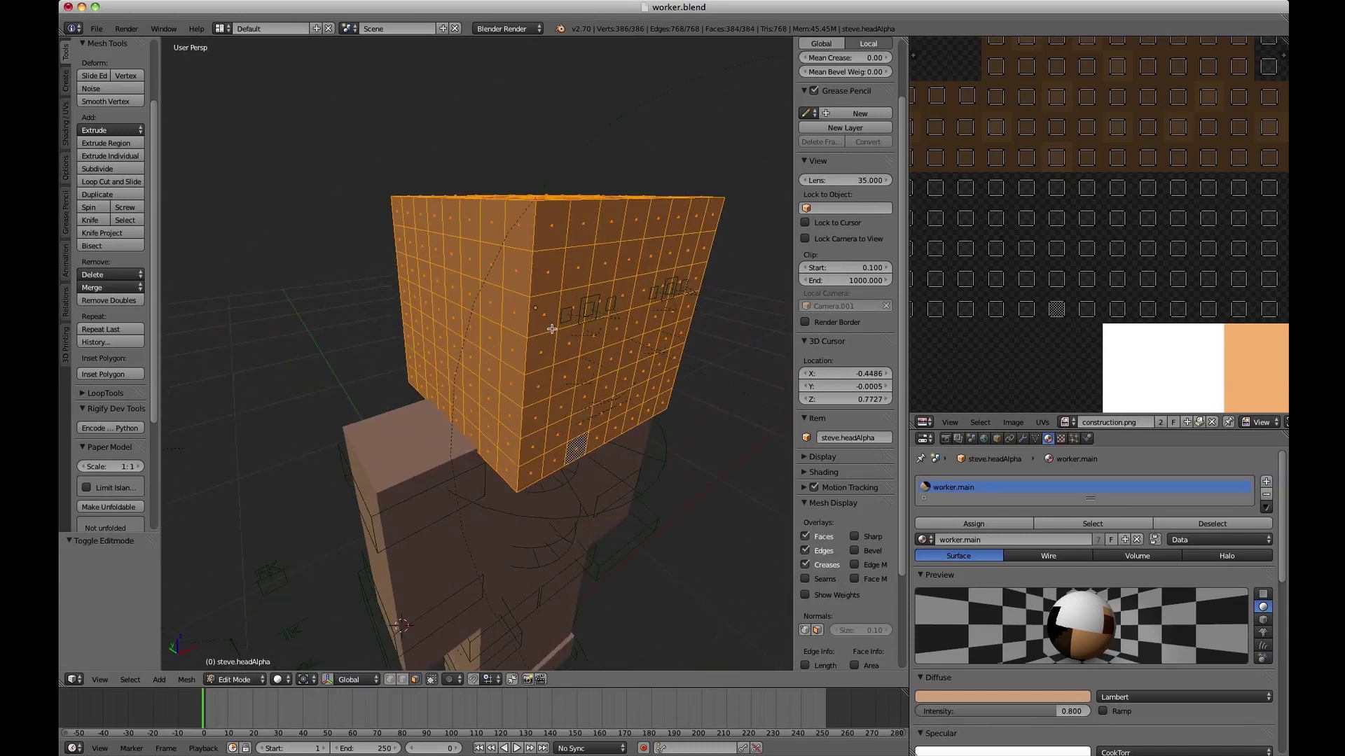
scroll(552, 329, down, 3)
key(a)
key(a)
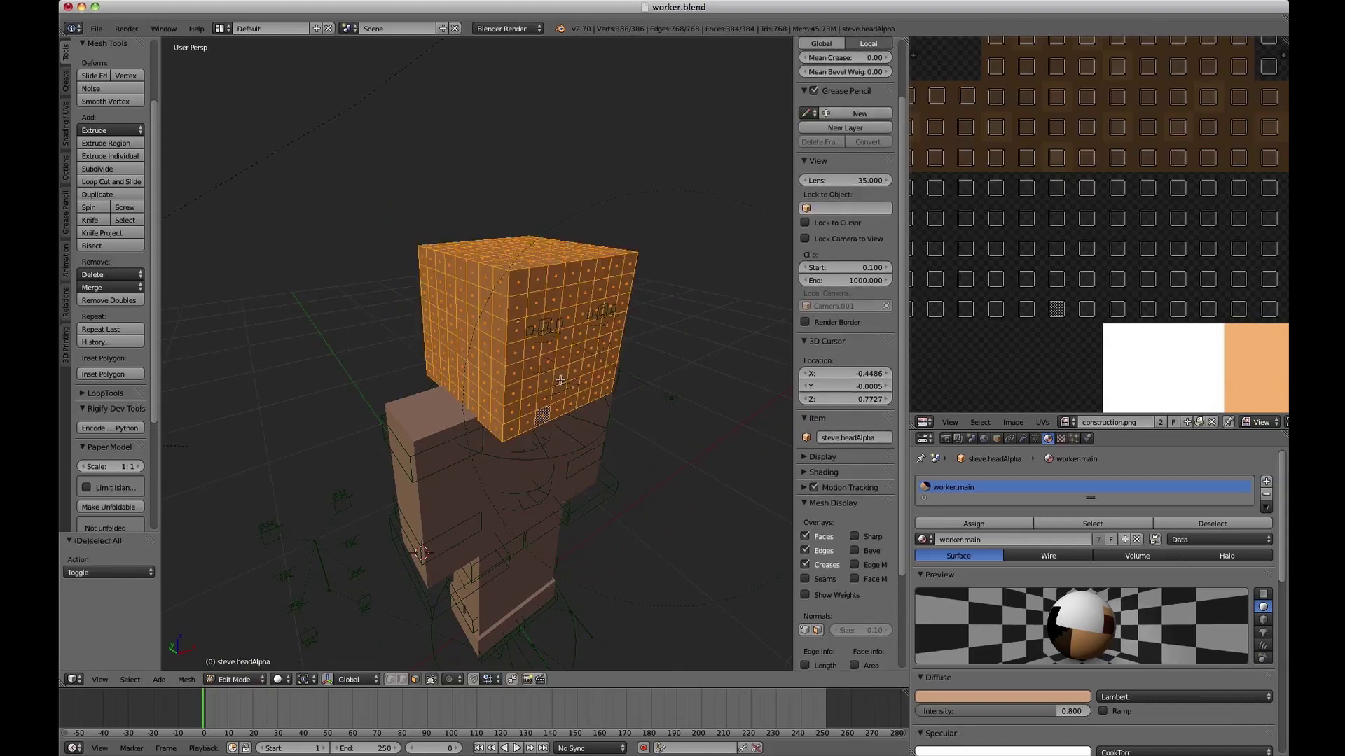
key(a)
key(c)
mouse_move(597, 367)
mouse_down()
mouse_move(510, 401)
mouse_move(619, 381)
mouse_move(515, 382)
mouse_move(527, 359)
mouse_move(622, 343)
mouse_up()
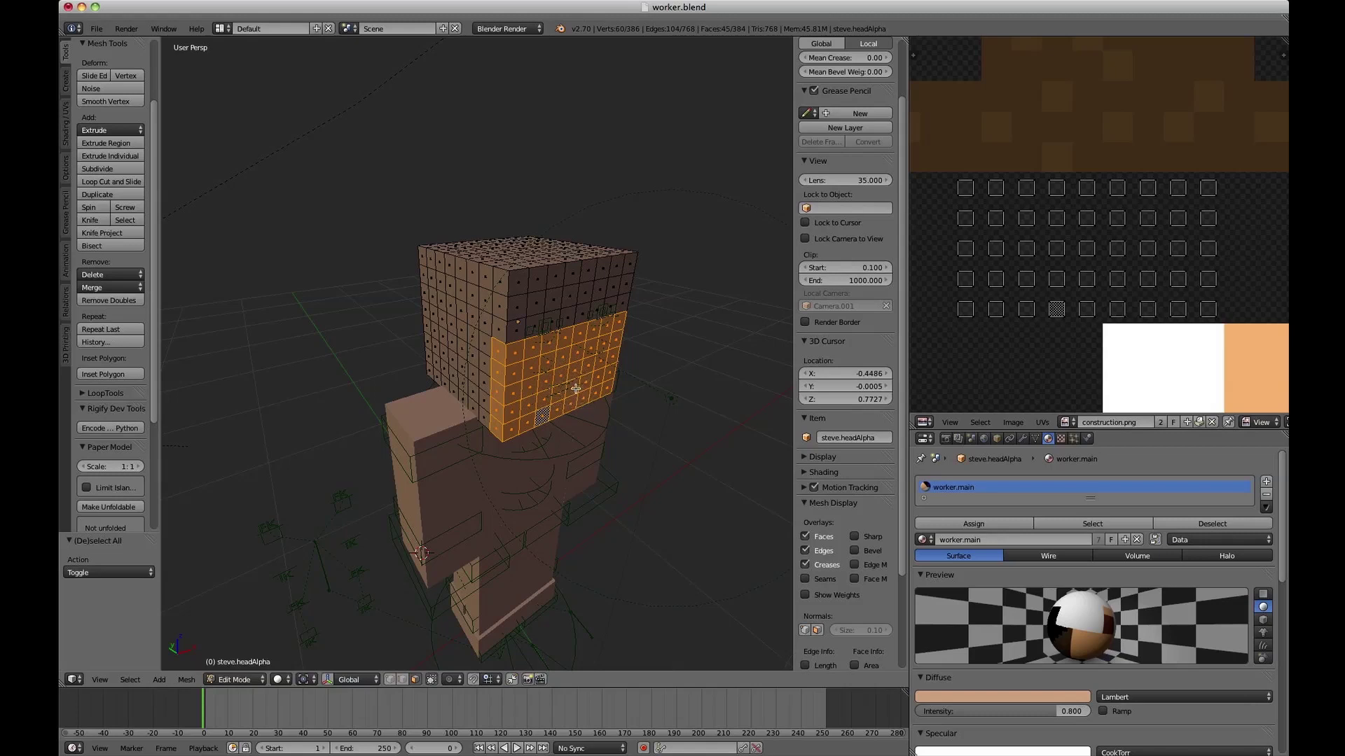
Extend the selection to the faces on both sides of the head cube that lie over transparent pixels, following the stepped hairline.
scroll(1045, 286, down, 2)
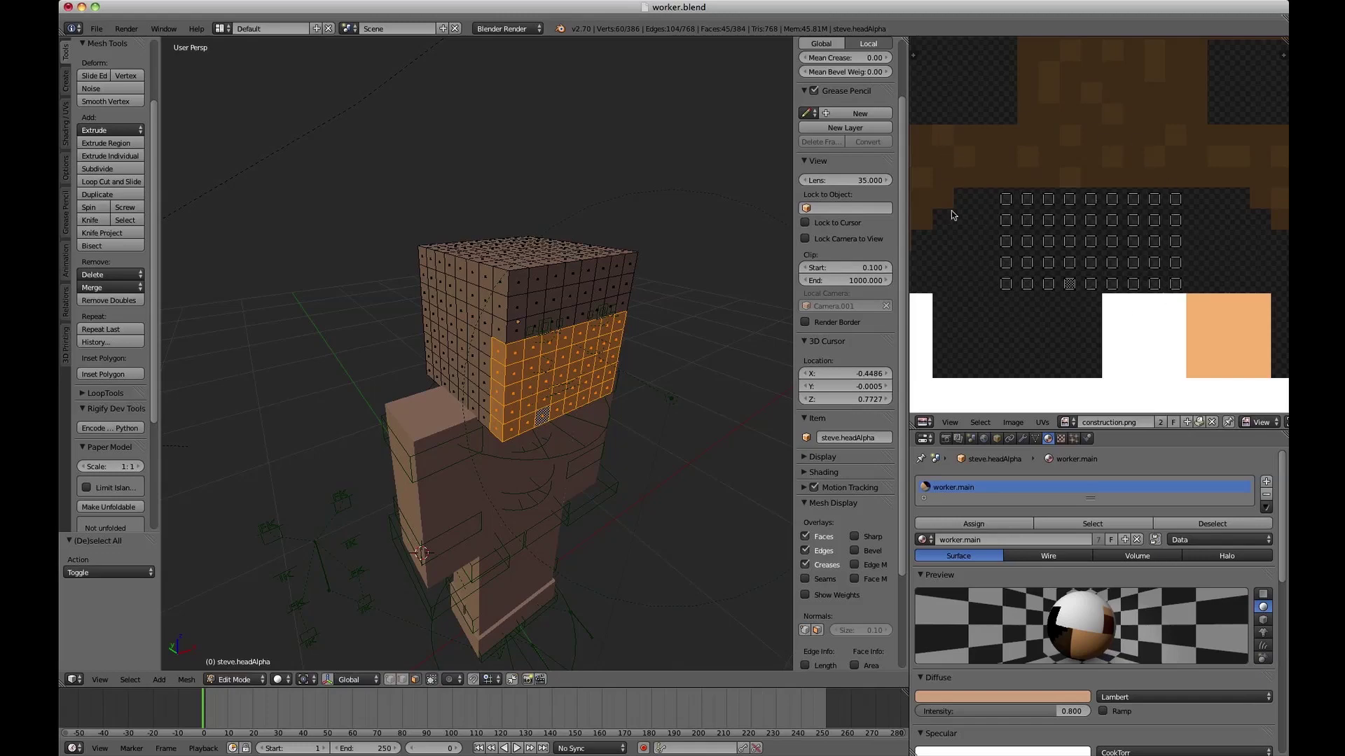
middle_drag(603, 337, 546, 343)
key(c)
mouse_move(546, 343)
mouse_down()
mouse_move(523, 346)
mouse_move(508, 391)
mouse_move(499, 366)
mouse_move(464, 395)
mouse_up()
middle_drag(609, 319, 465, 318)
key(c)
mouse_move(465, 318)
mouse_down()
mouse_move(447, 360)
mouse_move(456, 342)
mouse_move(531, 399)
mouse_move(426, 417)
mouse_up()
middle_drag(1162, 329, 1076, 329)
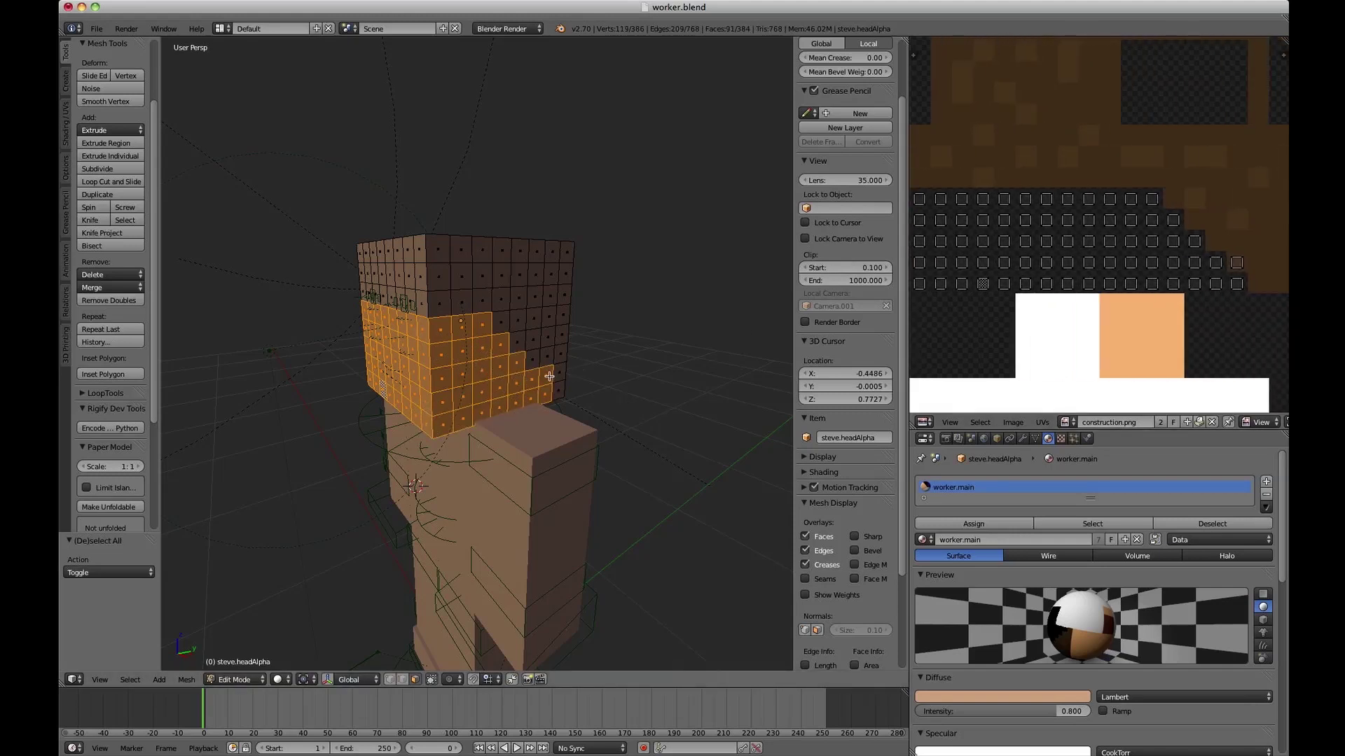
Extend the circle selection to the front rows of faces on the underside of the head cube.
middle_drag(547, 374, 486, 339)
drag(445, 345, 550, 343)
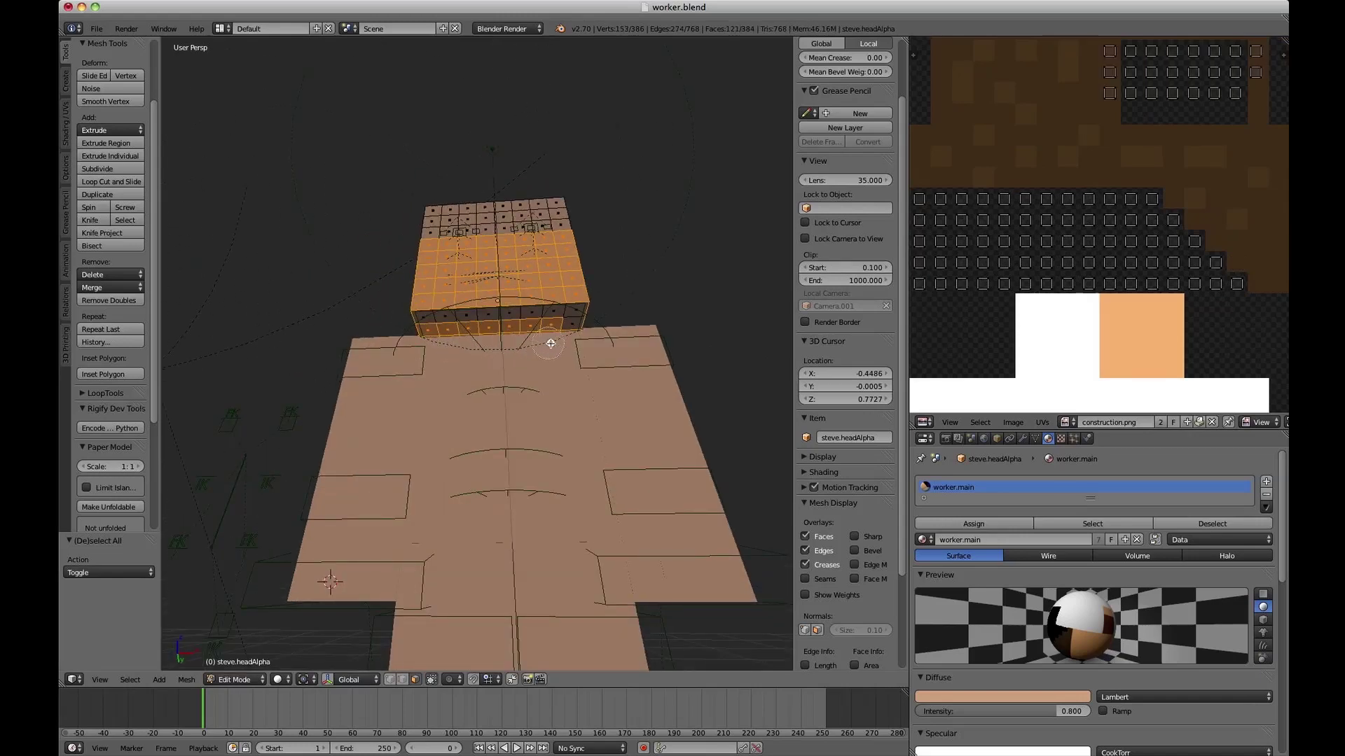
middle_drag(1066, 87, 1066, 204)
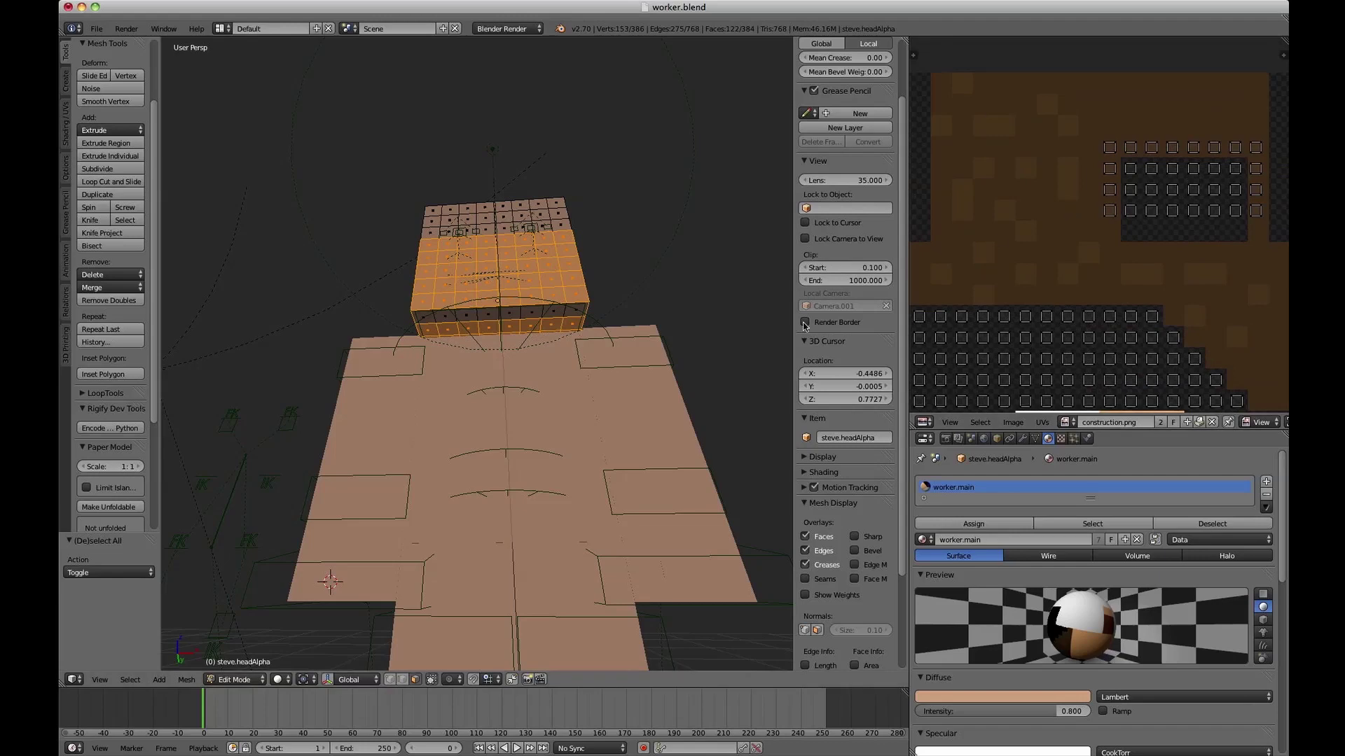
Leave Edit Mode and hide the rig and the body parts that block the underside of the head.
mouse_move(524, 325)
middle_down()
mouse_move(526, 295)
mouse_move(512, 345)
middle_up()
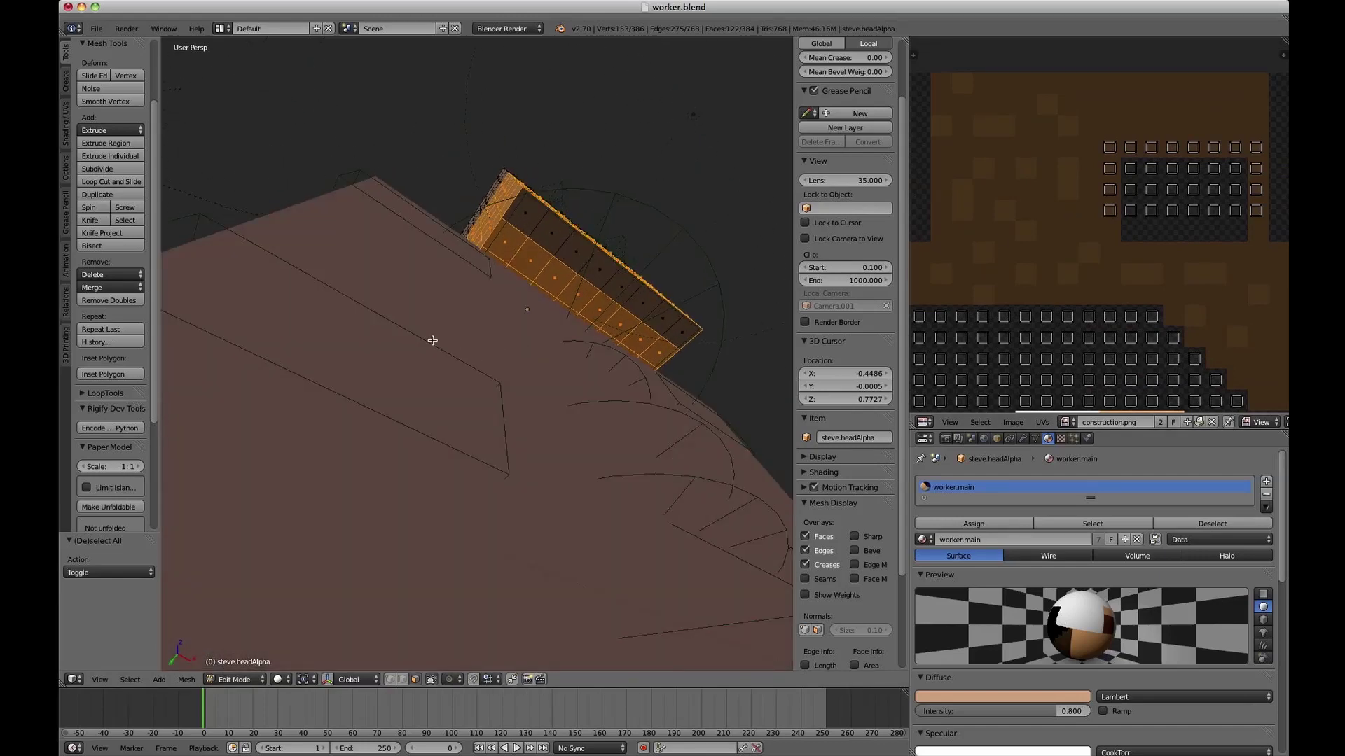
key(Tab)
right_click(516, 348)
key(ctrl+Tab)
key(h)
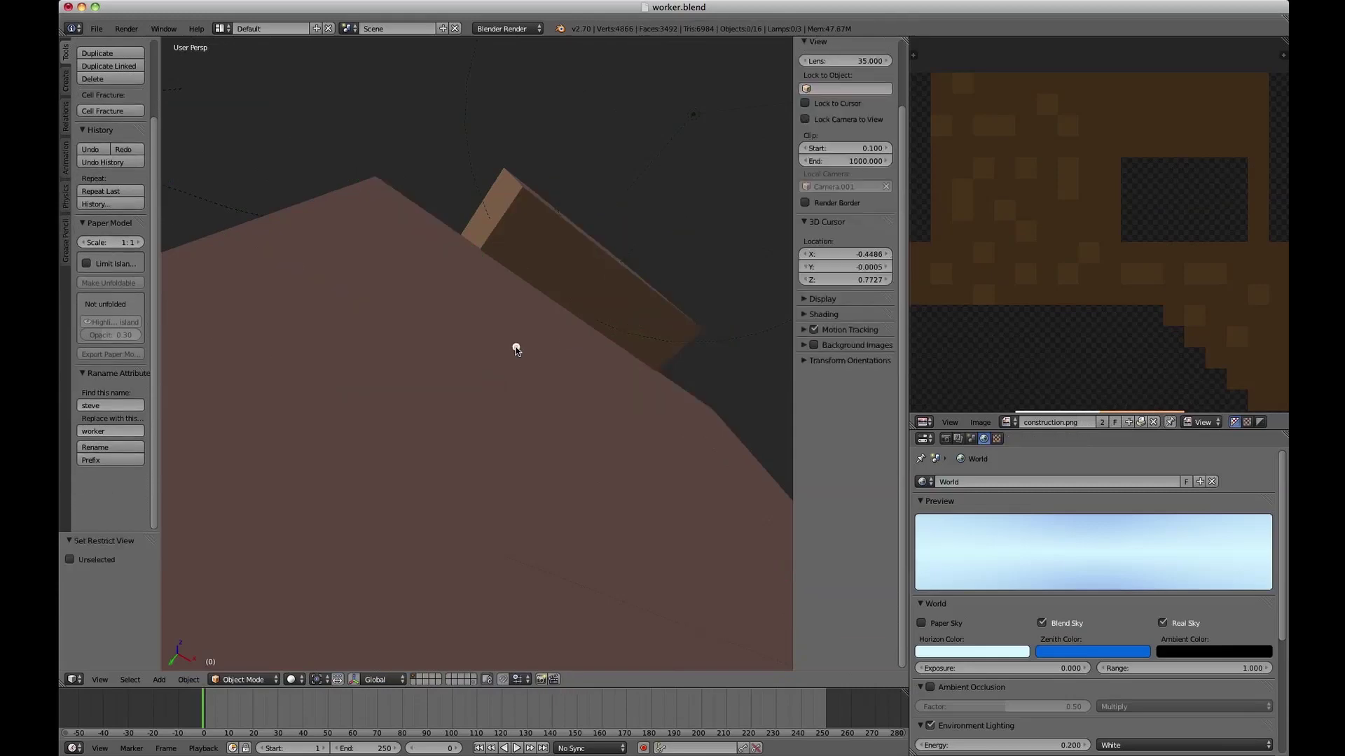
right_click(516, 348)
key(h)
right_click(379, 376)
key(h)
Edit steve.headAlpha again and circle-select the underside faces over the transparent area, undoing the stroke that reaches too far.
right_click(538, 286)
key(Tab)
key(v)
key(c)
drag(469, 348, 486, 364)
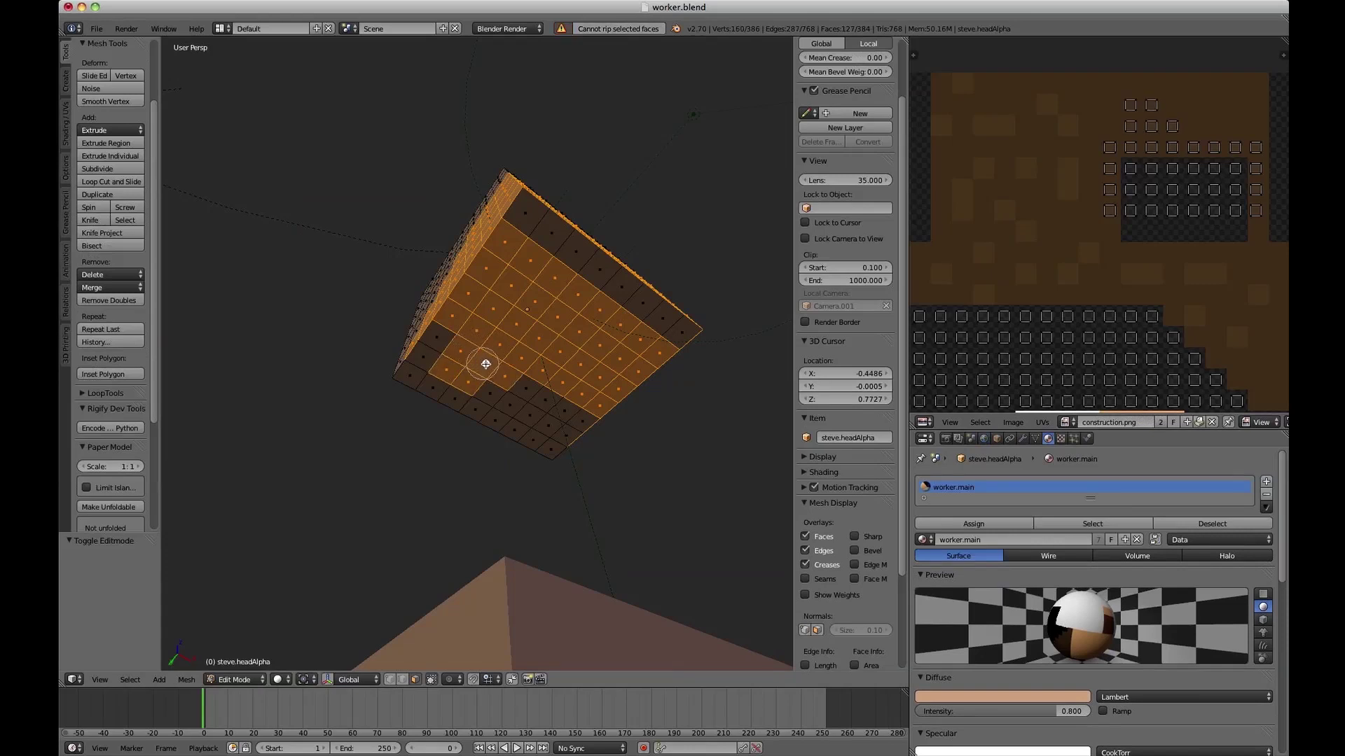
key(ctrl+z)
middle_drag(583, 319, 542, 345)
key(v)
drag(460, 297, 662, 335)
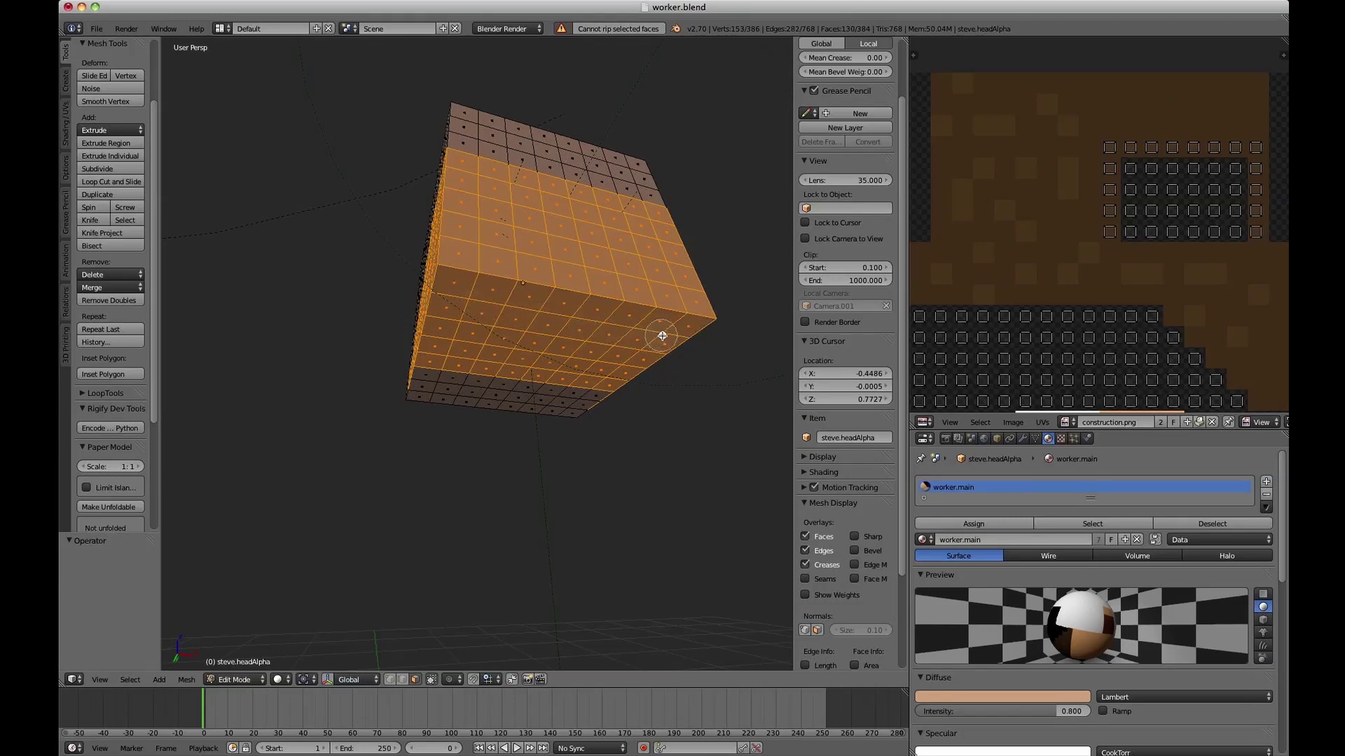
key(Escape)
Deselect the column of underside faces along one side edge of the head cube.
middle_drag(568, 328, 633, 319)
shift+right_click(535, 278)
shift+right_click(510, 304)
shift+right_click(468, 332)
shift+right_click(486, 321)
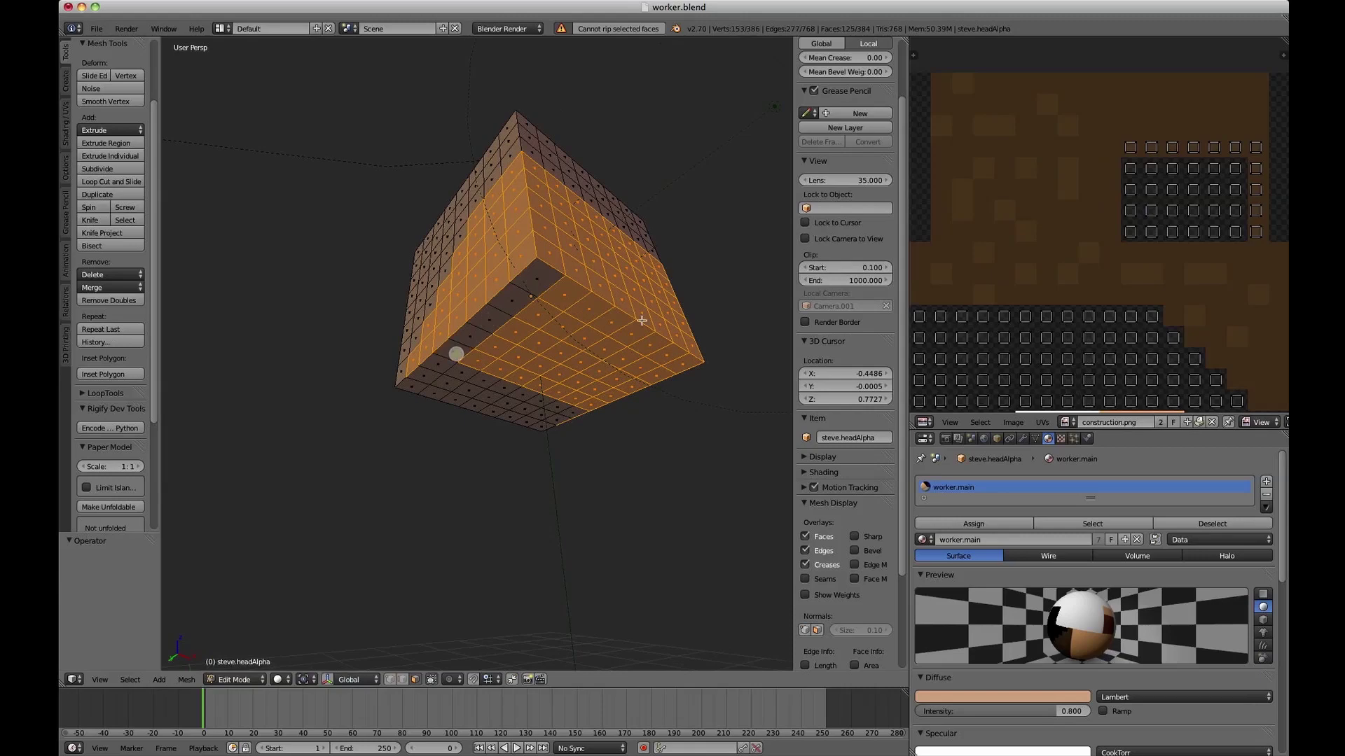
Deselect the underside faces along the opposite side edge of the head cube, undoing the last mistaken pick.
middle_drag(566, 329, 565, 276)
shift+right_click(591, 231)
shift+right_click(592, 285)
shift+right_click(597, 323)
shift+right_click(600, 335)
shift+right_click(594, 266)
shift+right_click(550, 245)
key(ctrl+z)
Circle-select another row of inner underside faces toward the back, keeping the outer border columns out of the selection.
key(v)
key(c)
drag(570, 355, 450, 365)
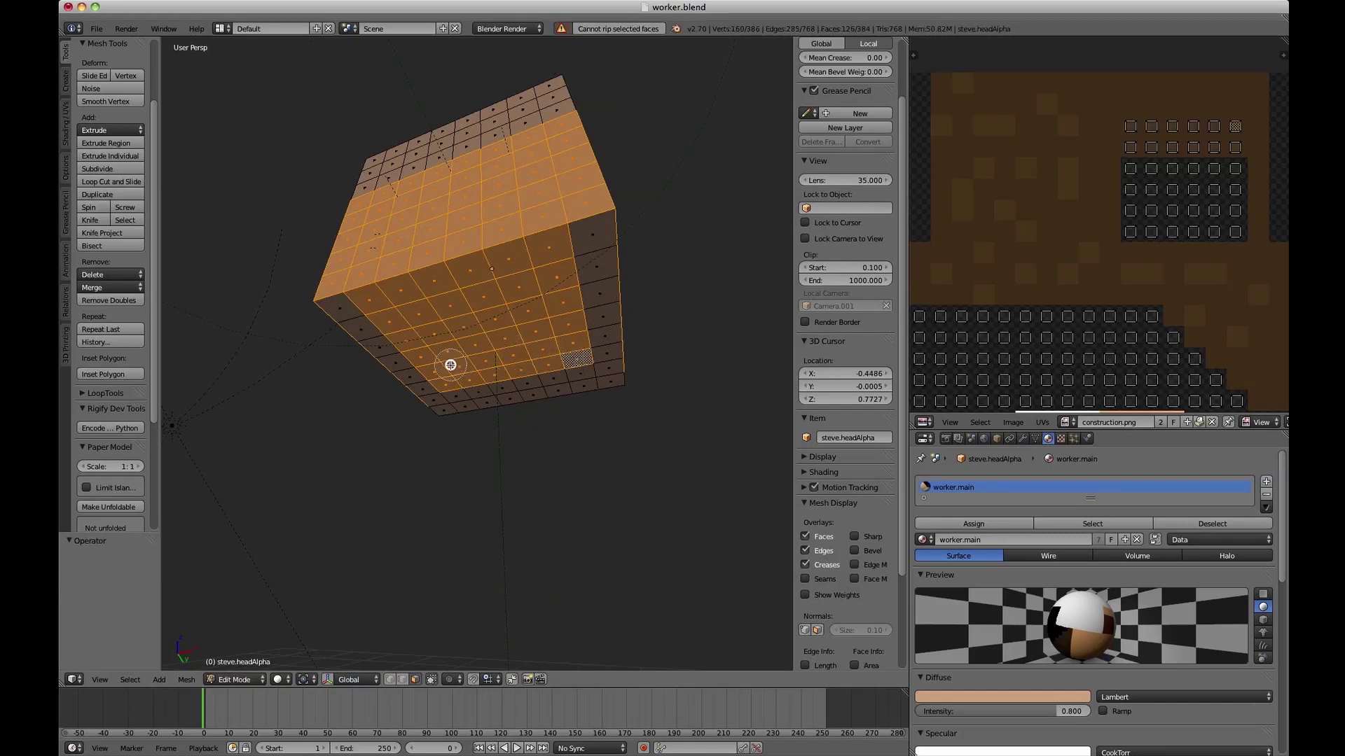
key(ctrl+Up)
key(ctrl+Down)
Delete the selected faces from the head cube and return to Object Mode.
middle_drag(560, 298, 624, 350)
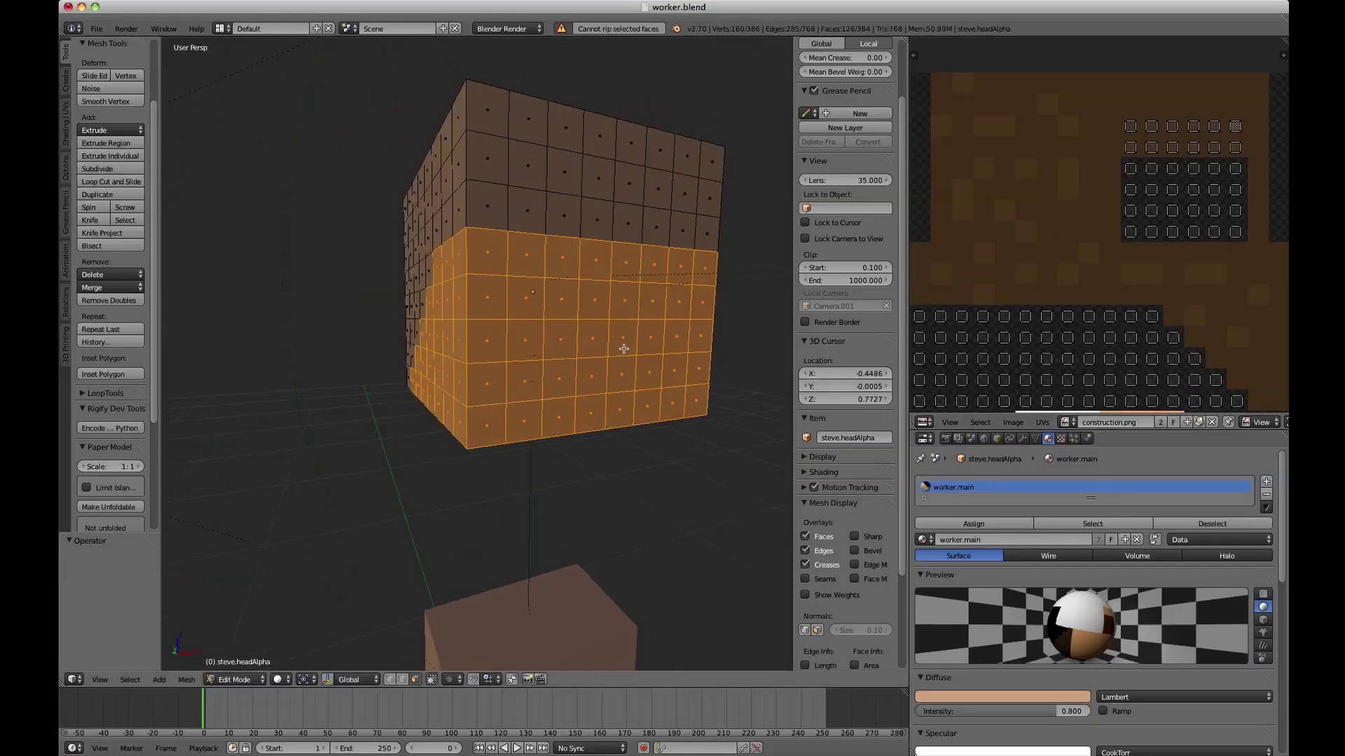
key(x)
key(Down)
key(Down)
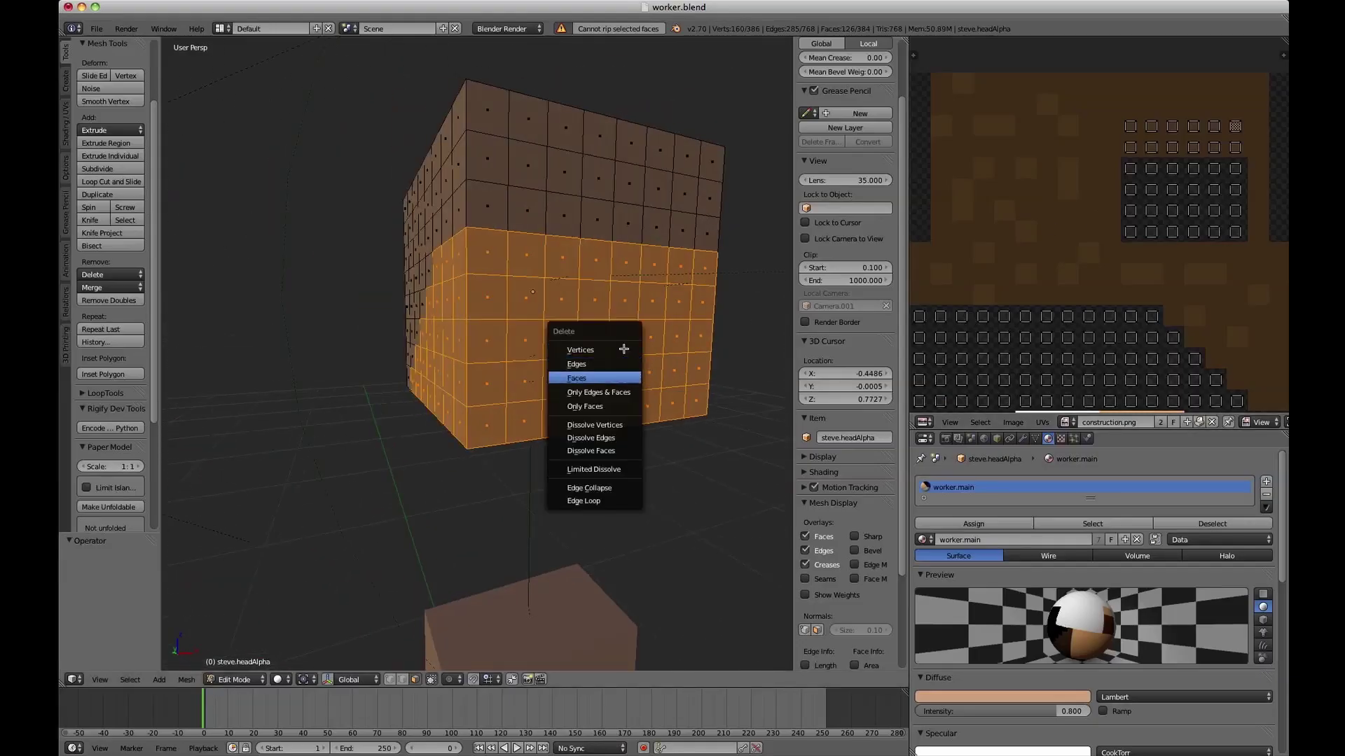
key(Return)
middle_drag(624, 349, 770, 393)
key(Tab)
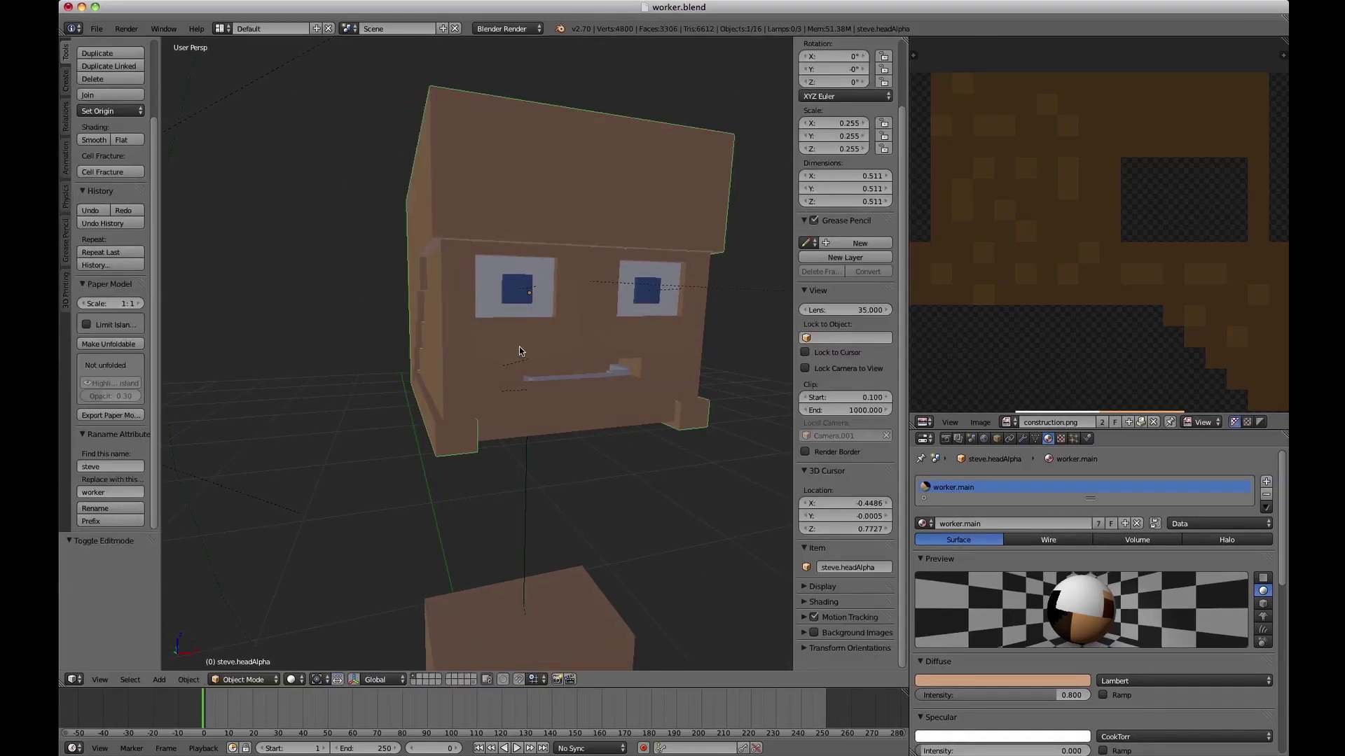
Unhide the rig and body parts, clear the selection, and check the head in a rendered preview.
key(a)
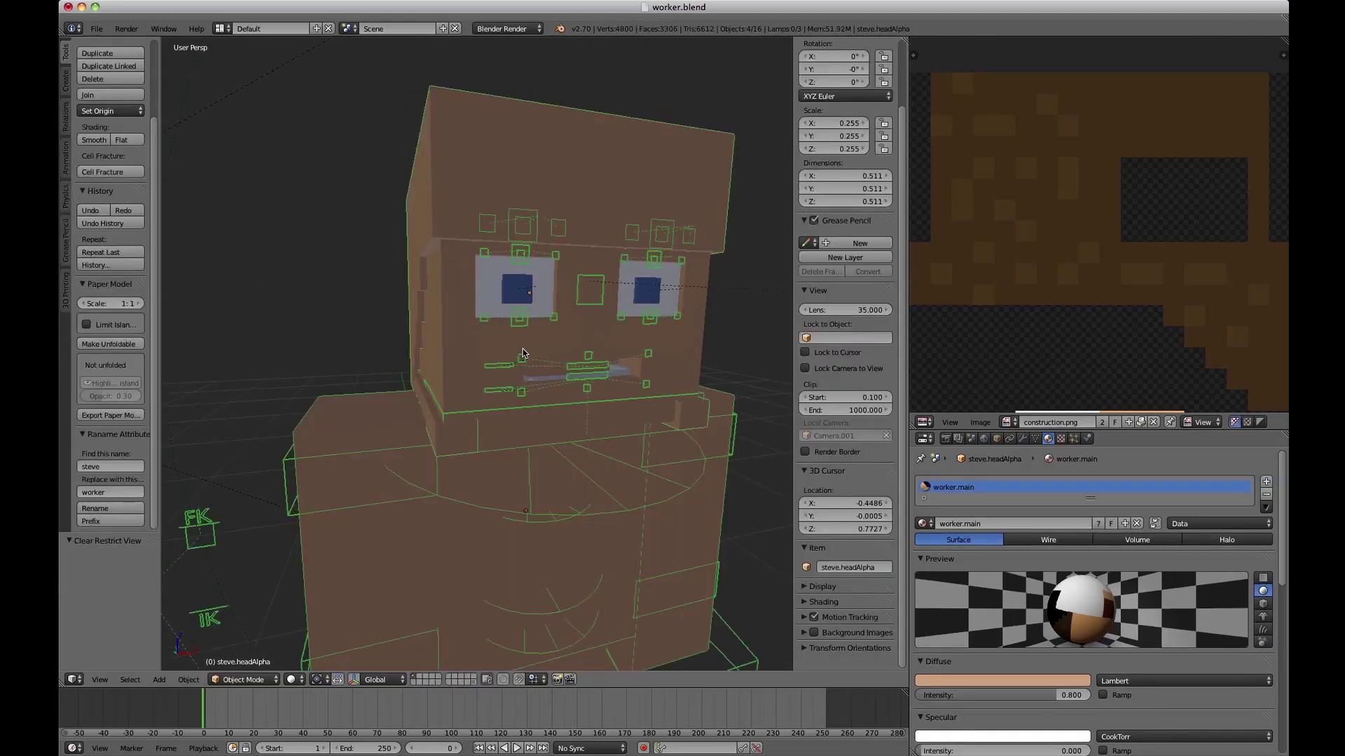
key(z)
scroll(544, 339, down, 2)
key(z)
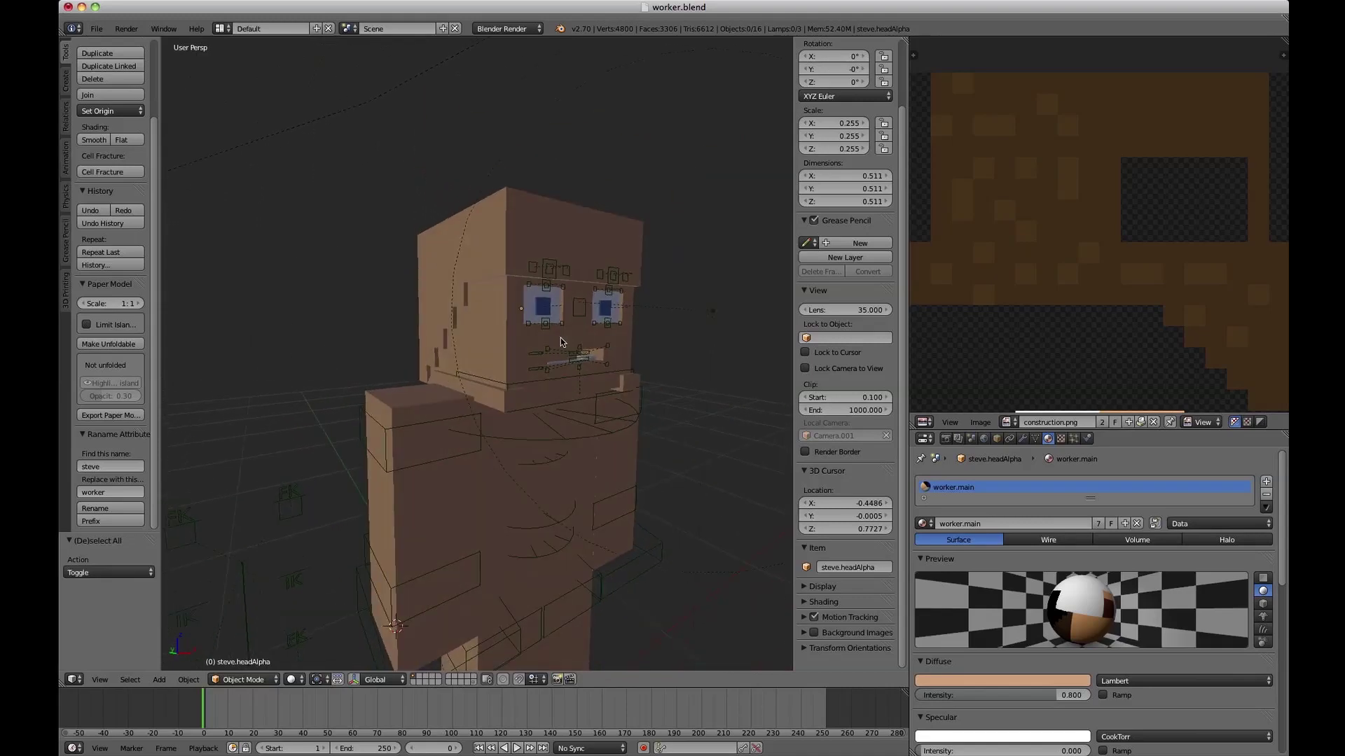
key(shift+z)
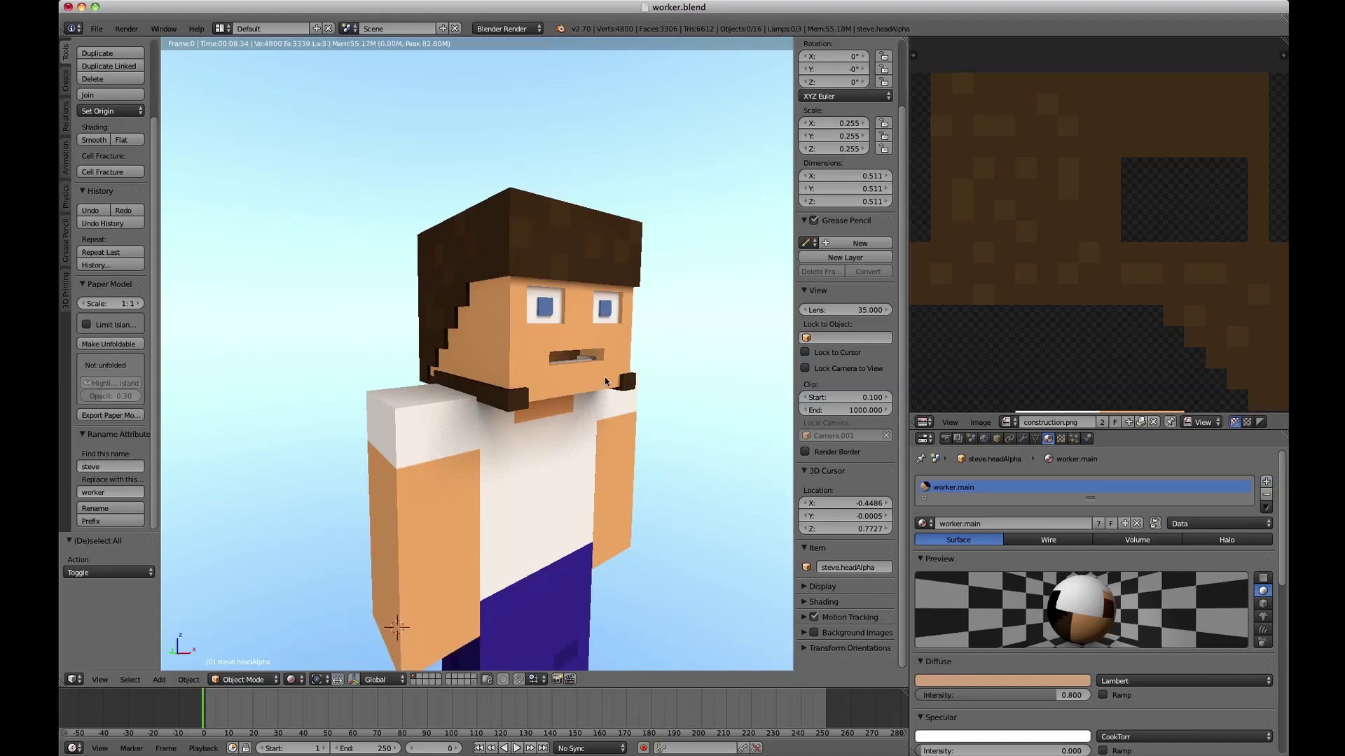
key(z)
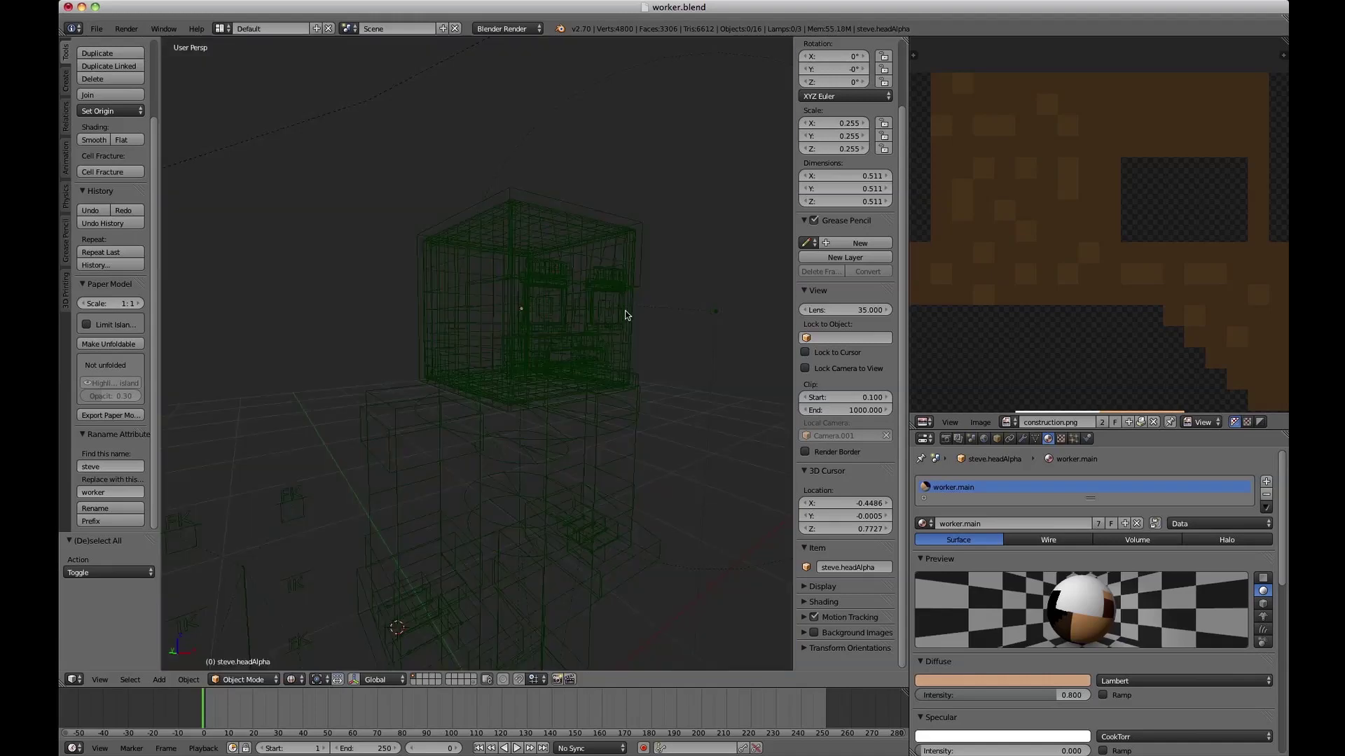
key(z)
In Edit Mode, delete two neighbouring faces from the lowest row of the front hair above one eye.
key(Tab)
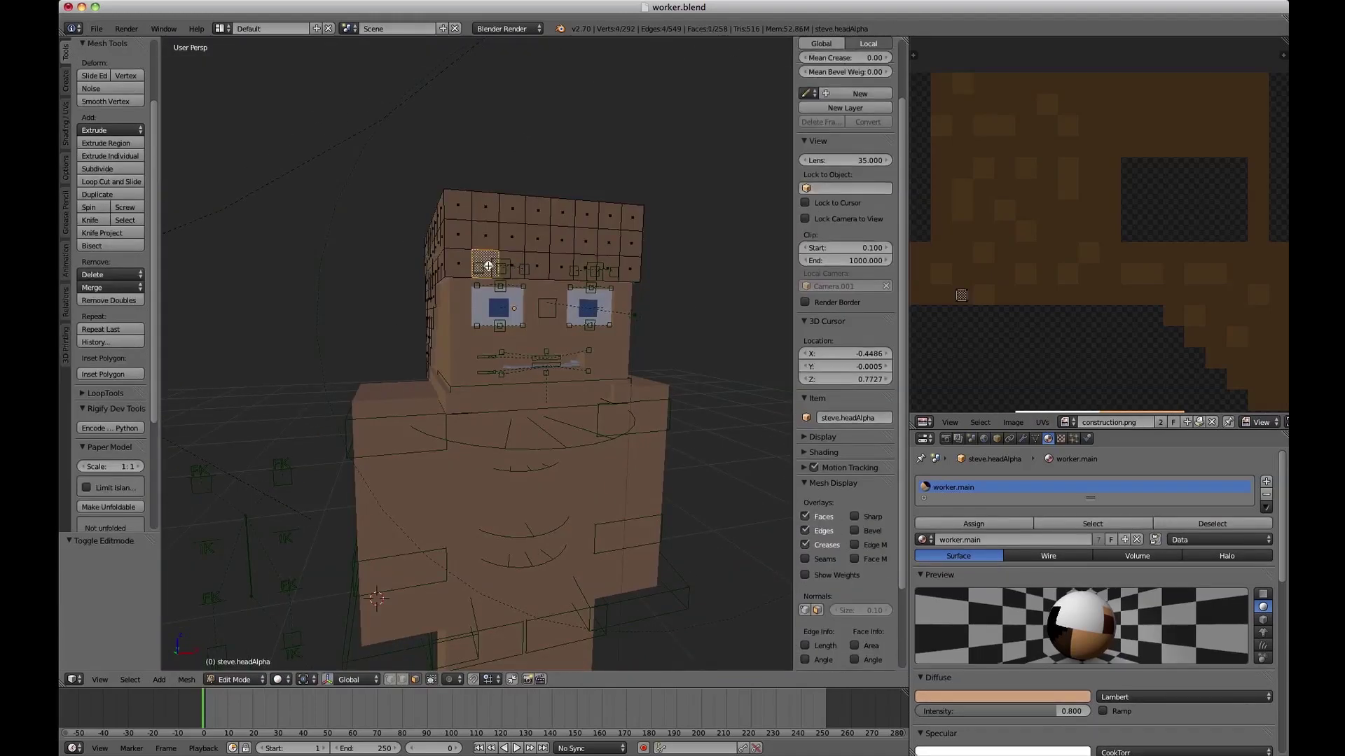
key(x)
click(489, 266)
right_click(490, 266)
key(x)
click(506, 264)
key(a)
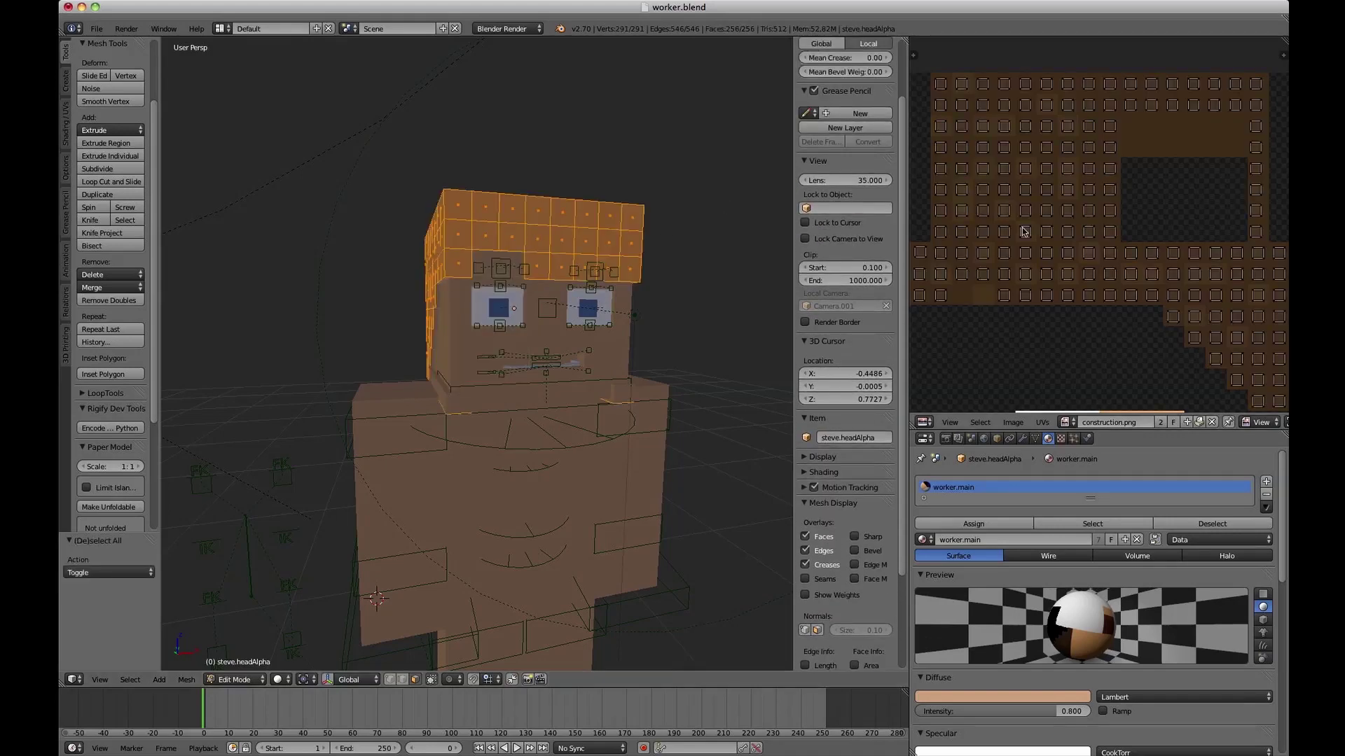
Clear the selection, then select a two-by-two block of faces in the middle of the front hair and delete it.
key(a)
right_click(538, 260)
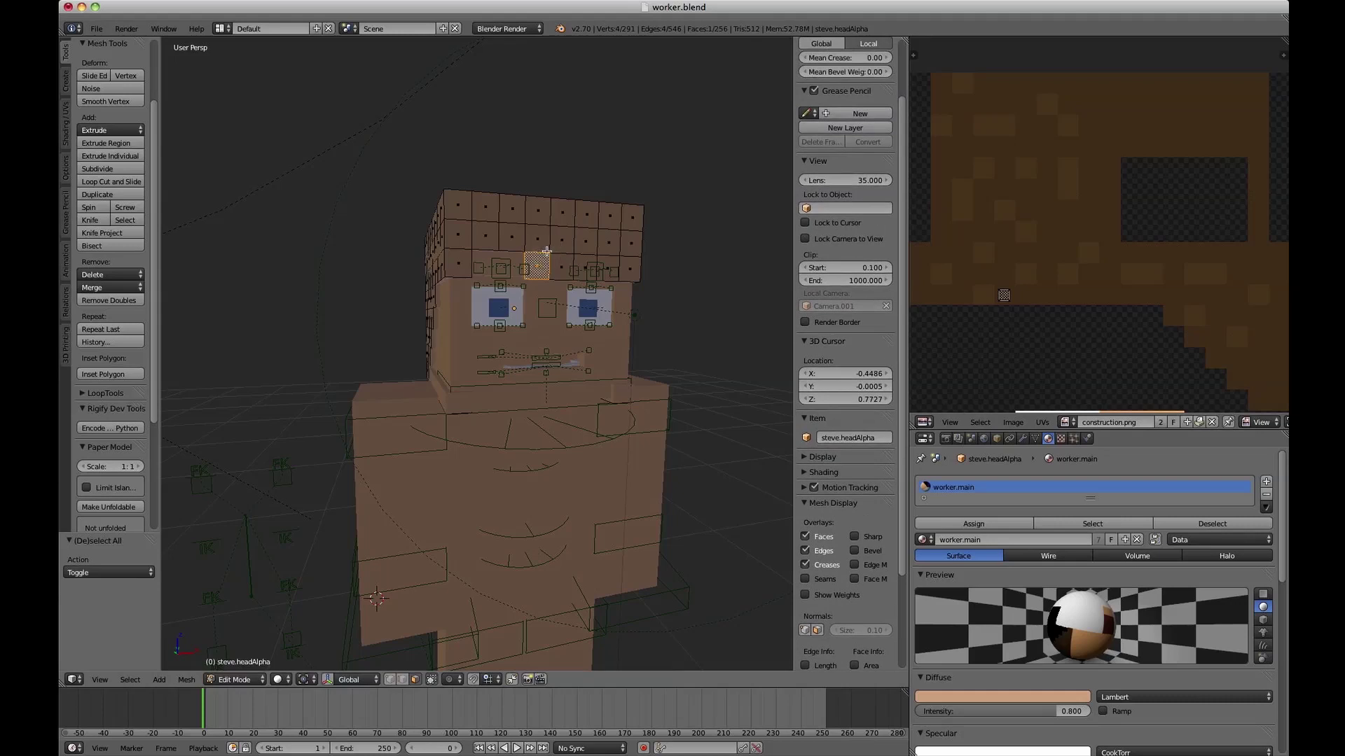
shift+right_click(537, 240)
shift+right_click(563, 239)
shift+right_click(564, 266)
key(x)
click(595, 279)
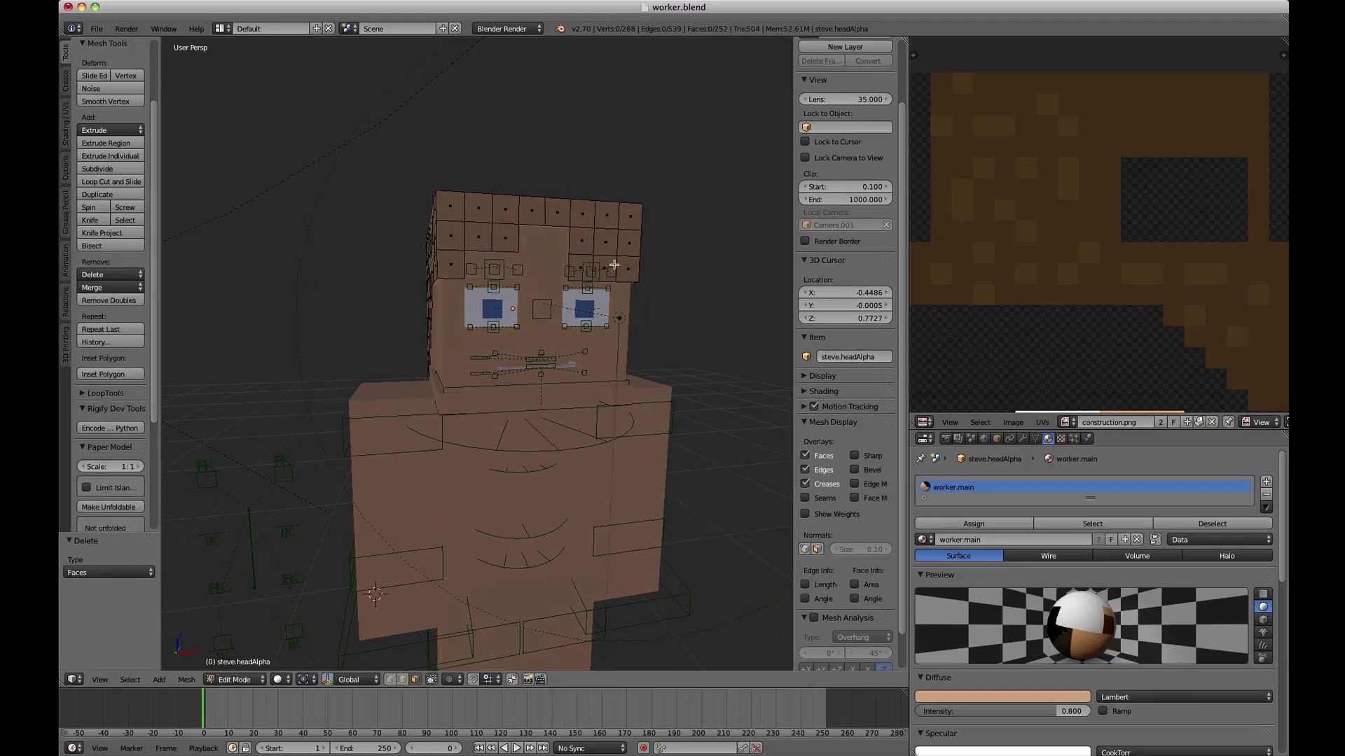
Select three adjacent faces around the upper front corner of the hair and delete them.
middle_drag(610, 242, 660, 255)
right_click(549, 255)
shift+right_click(532, 255)
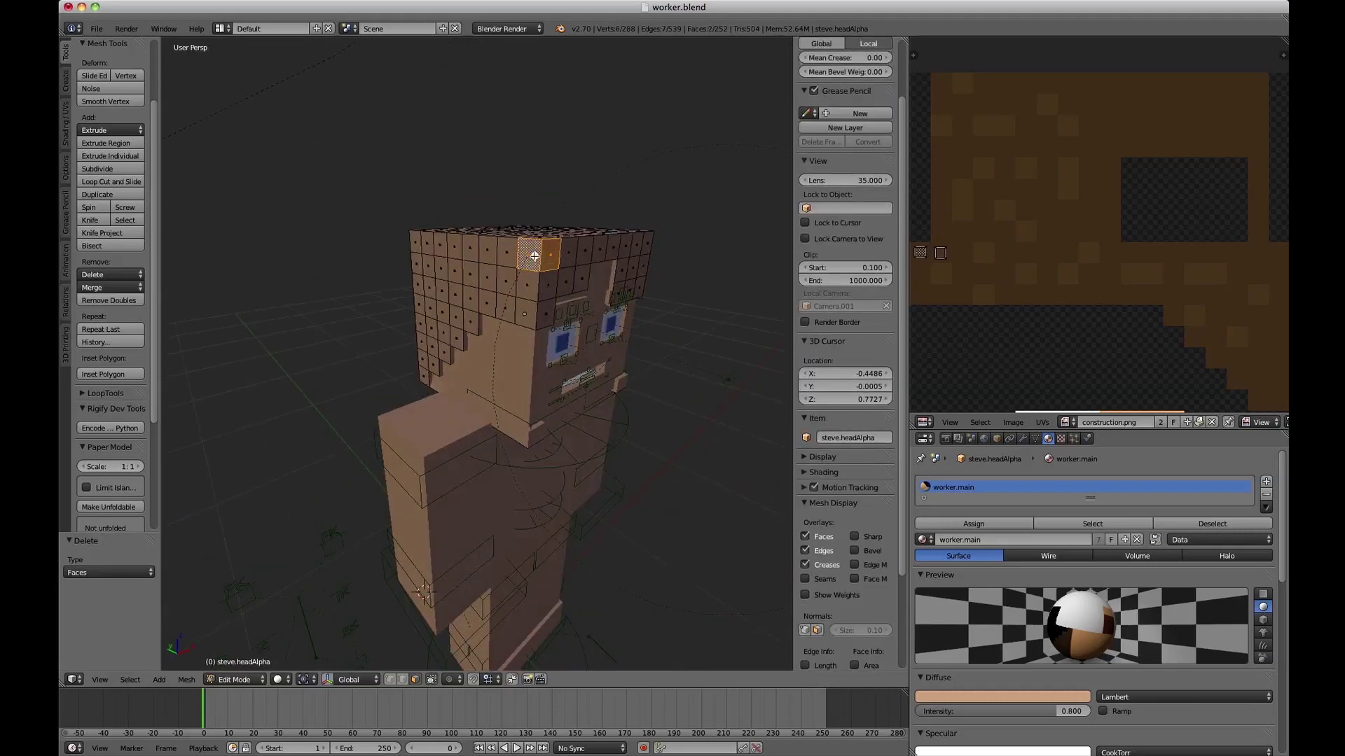
middle_drag(532, 255, 531, 271)
shift+right_click(532, 271)
key(x)
click(539, 286)
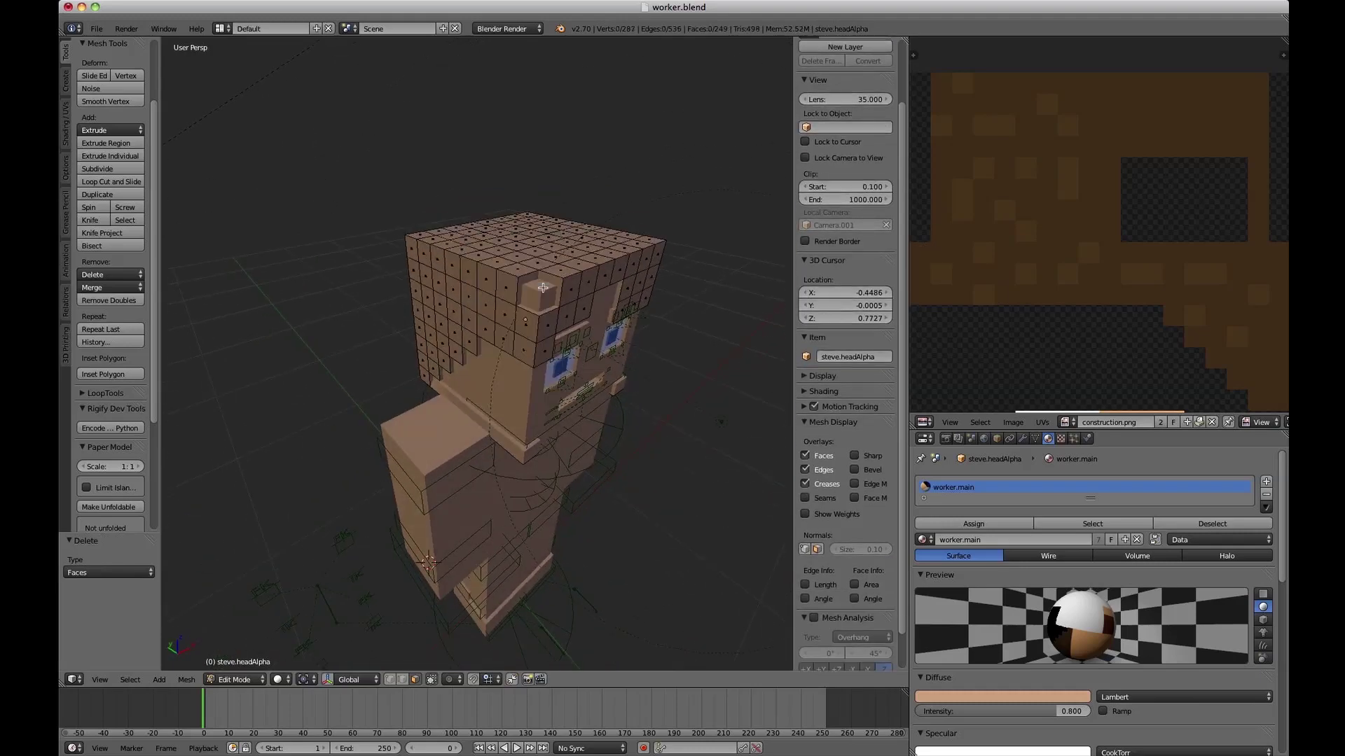
Inspect the trimmed hair in a rendered preview and undo the deletion of the upper front corner faces.
key(Tab)
key(shift+z)
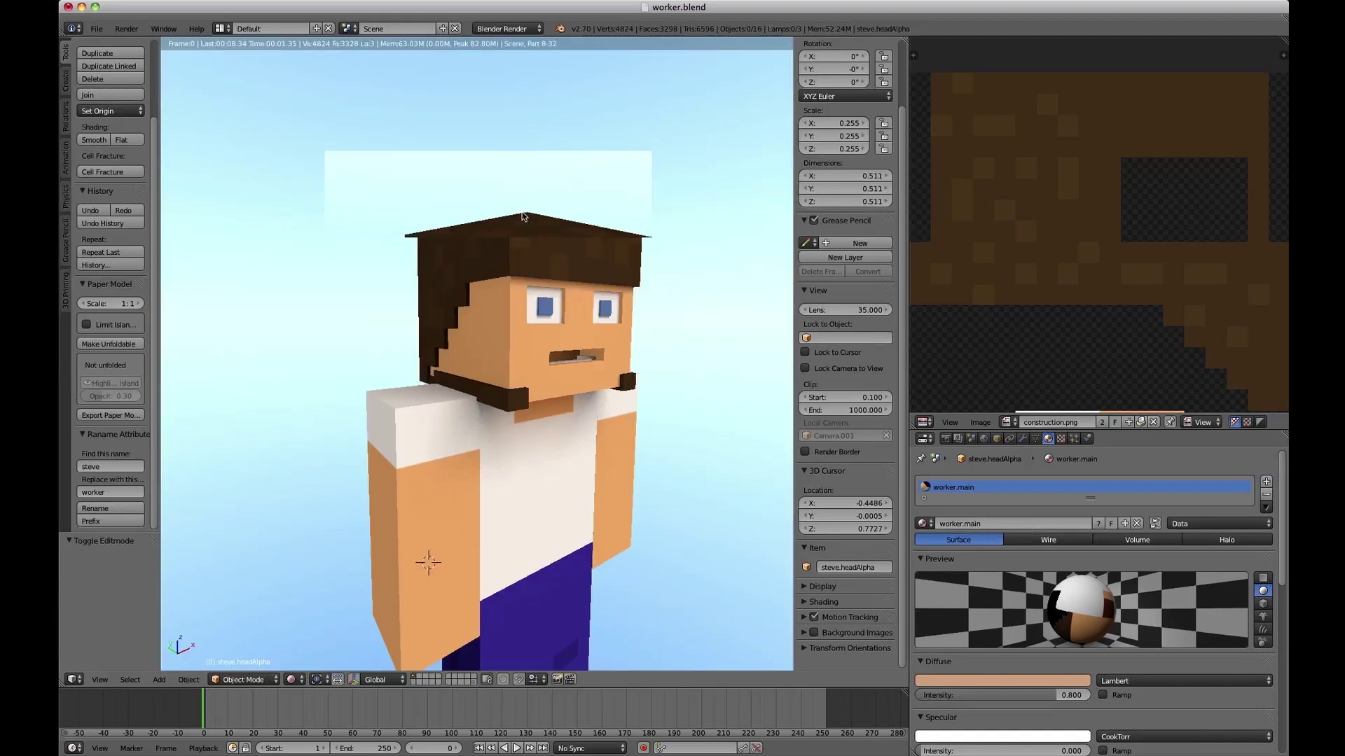
middle_drag(516, 263, 521, 237)
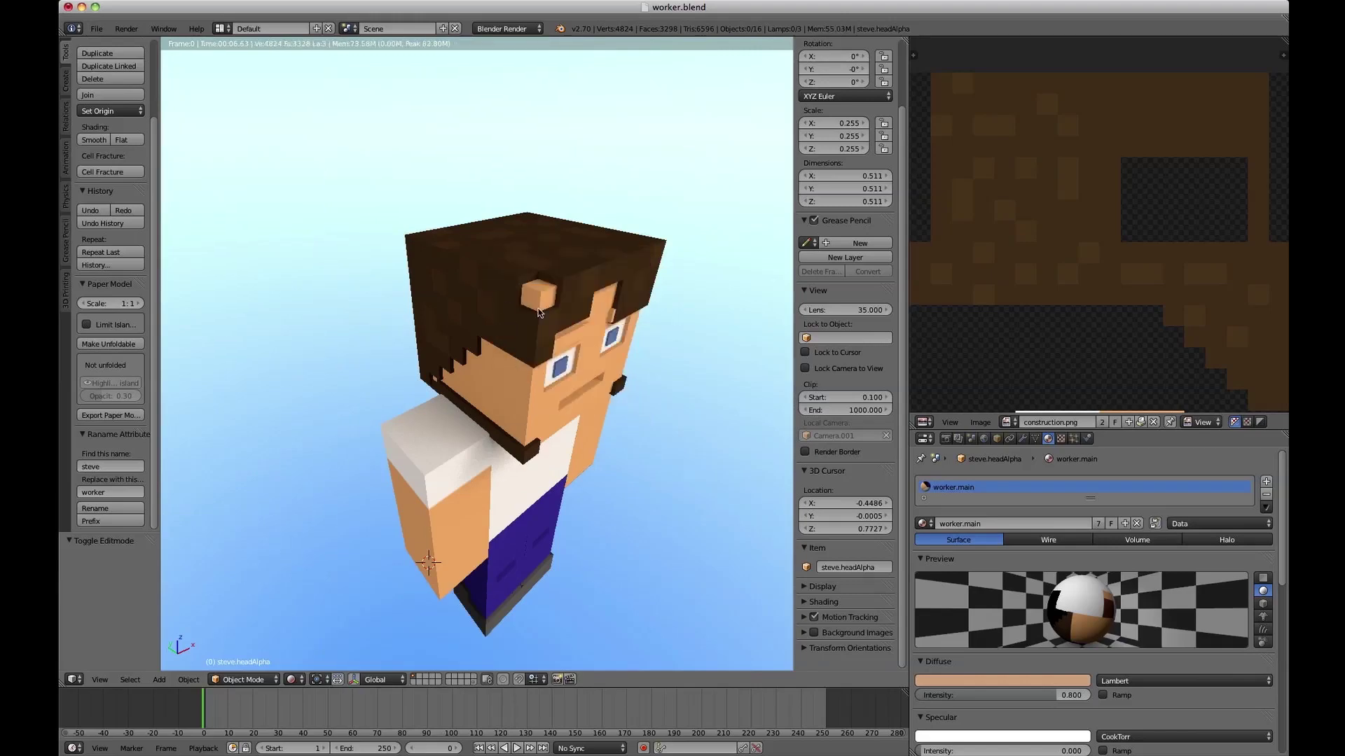
key(Tab)
key(shift+z)
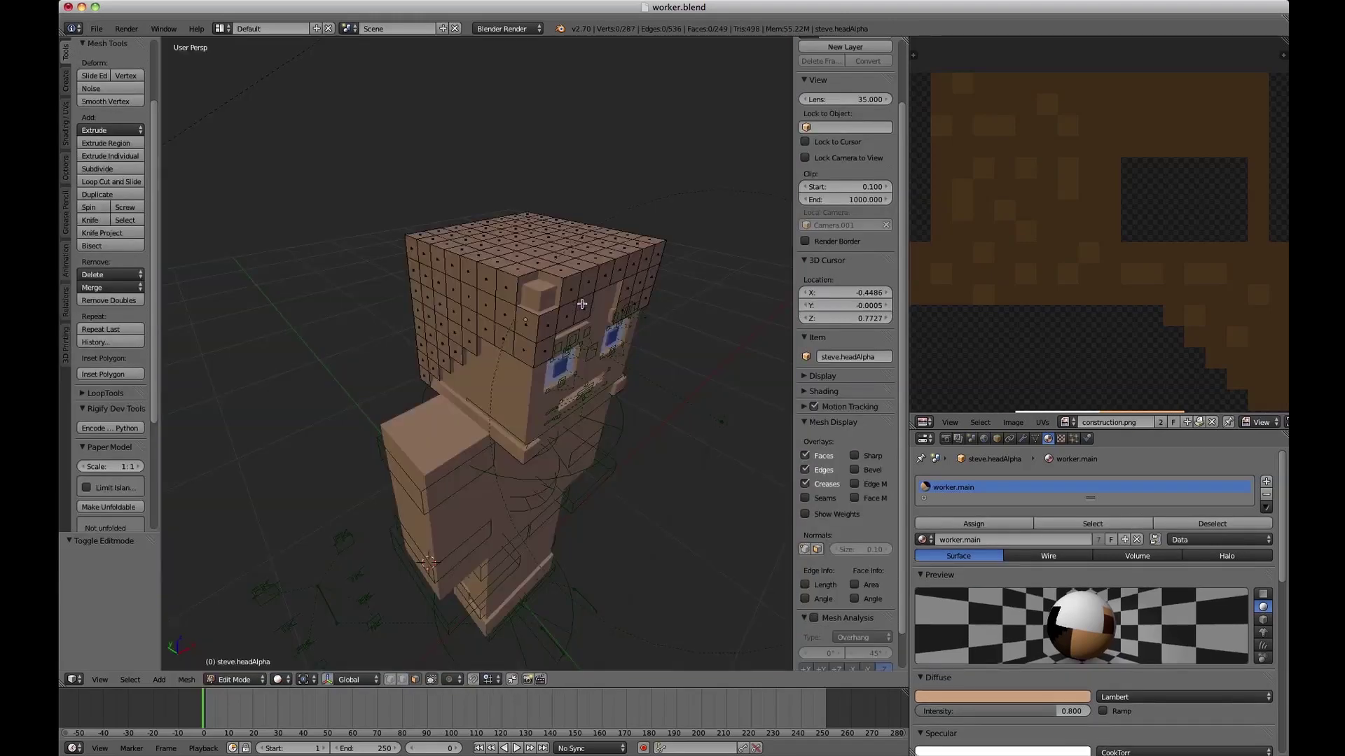
key(Tab)
middle_drag(582, 304, 561, 292)
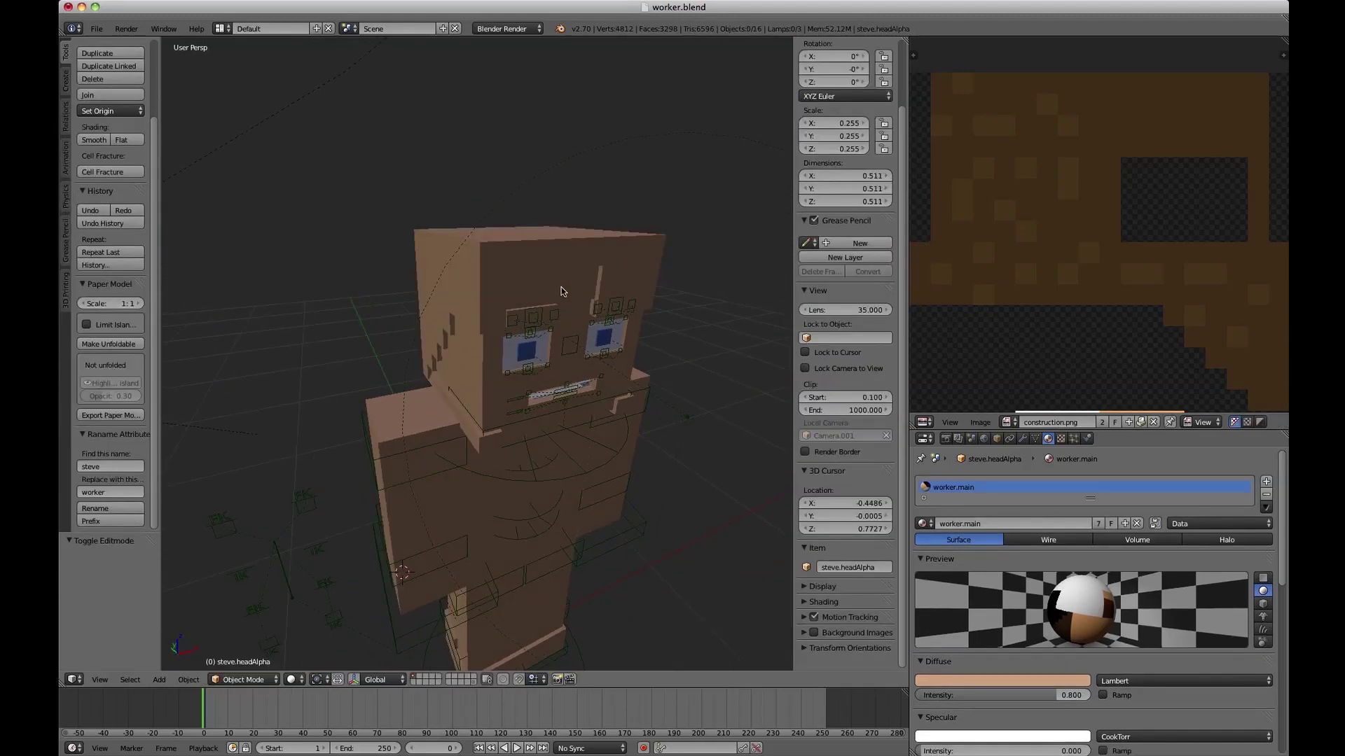
middle_drag(520, 289, 510, 320)
In Edit Mode, select eight scattered faces on the top of the head cube and delete them.
key(Tab)
key(a)
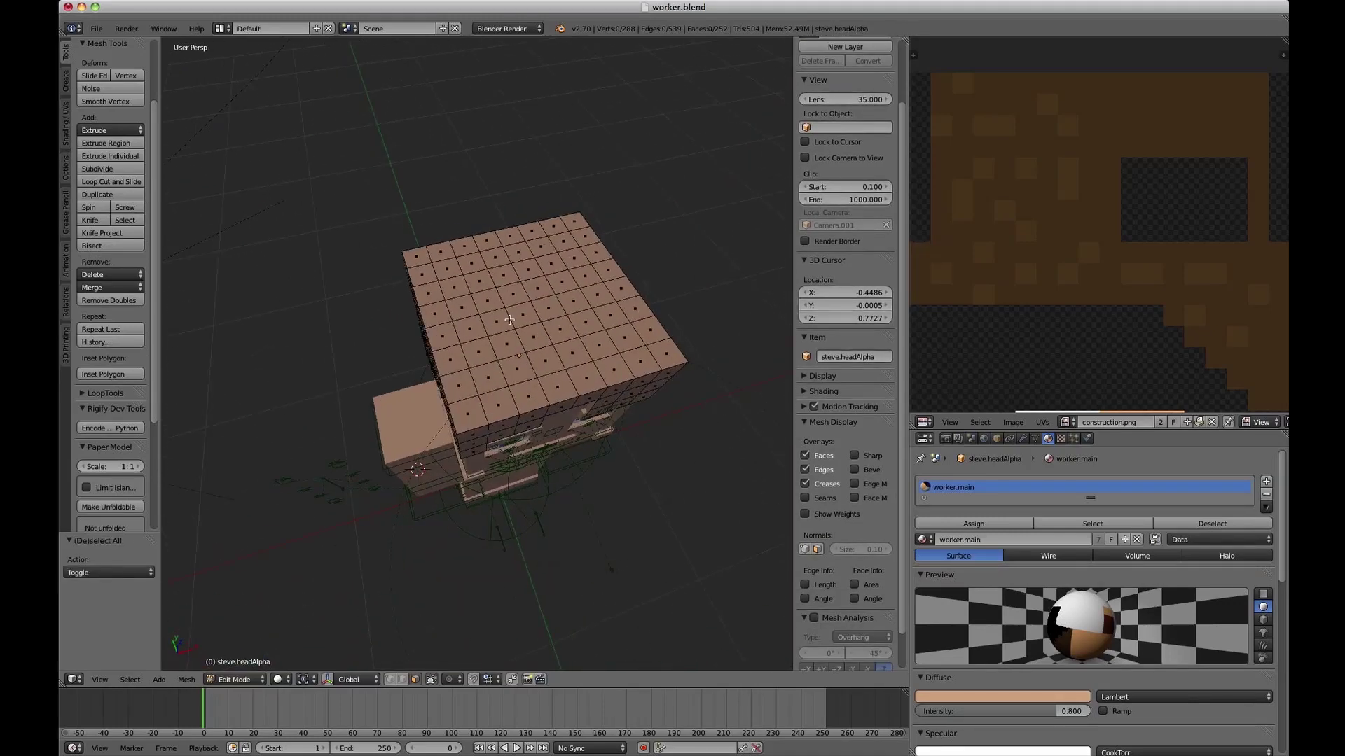
right_click(510, 320)
right_click(536, 335)
shift+right_click(545, 308)
shift+right_click(520, 313)
shift+right_click(487, 301)
shift+right_click(496, 259)
shift+right_click(514, 289)
shift+right_click(537, 292)
shift+right_click(587, 379)
middle_drag(587, 379, 561, 336)
key(x)
click(535, 346)
Circle-select the fringe faces across the front of the hair and around the adjoining side corner.
key(c)
mouse_move(574, 302)
mouse_down()
mouse_move(506, 355)
mouse_move(536, 319)
mouse_up()
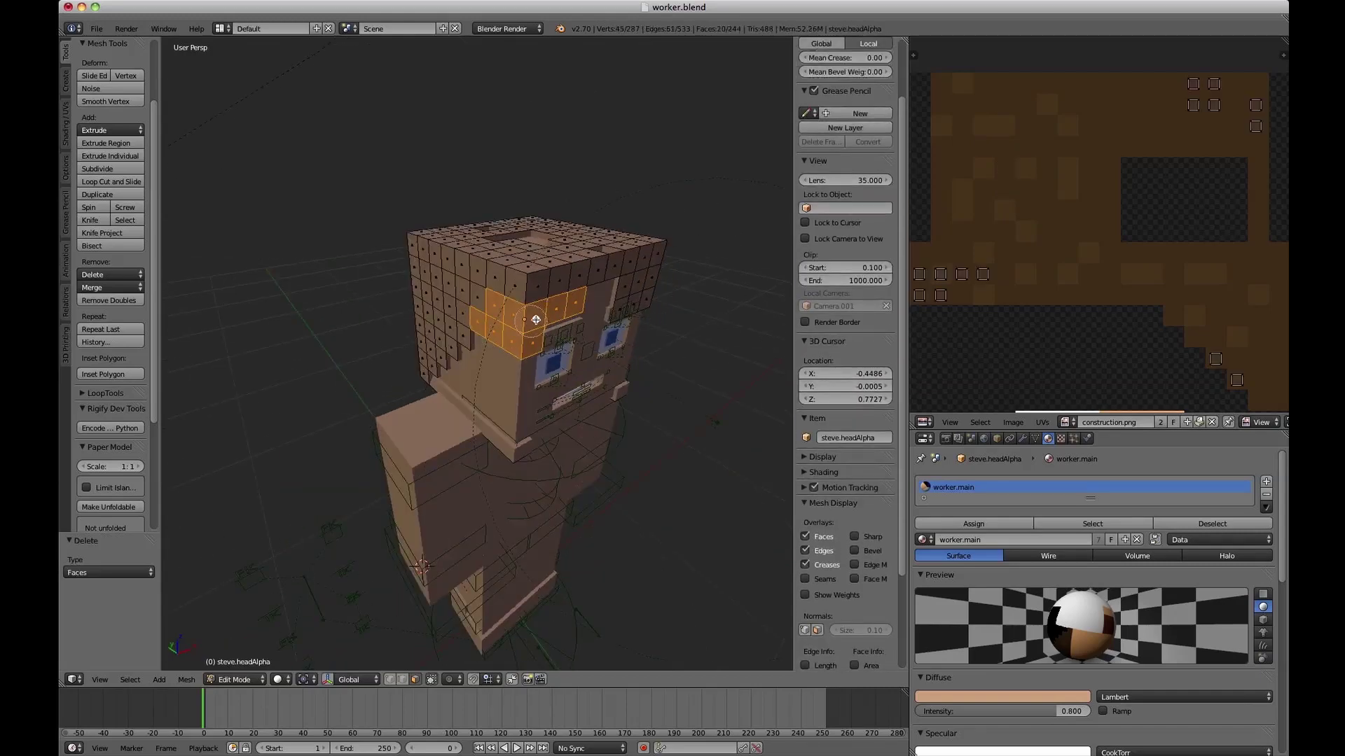
middle_drag(554, 317, 564, 323)
mouse_move(564, 324)
mouse_down()
mouse_move(609, 312)
mouse_move(647, 327)
mouse_up()
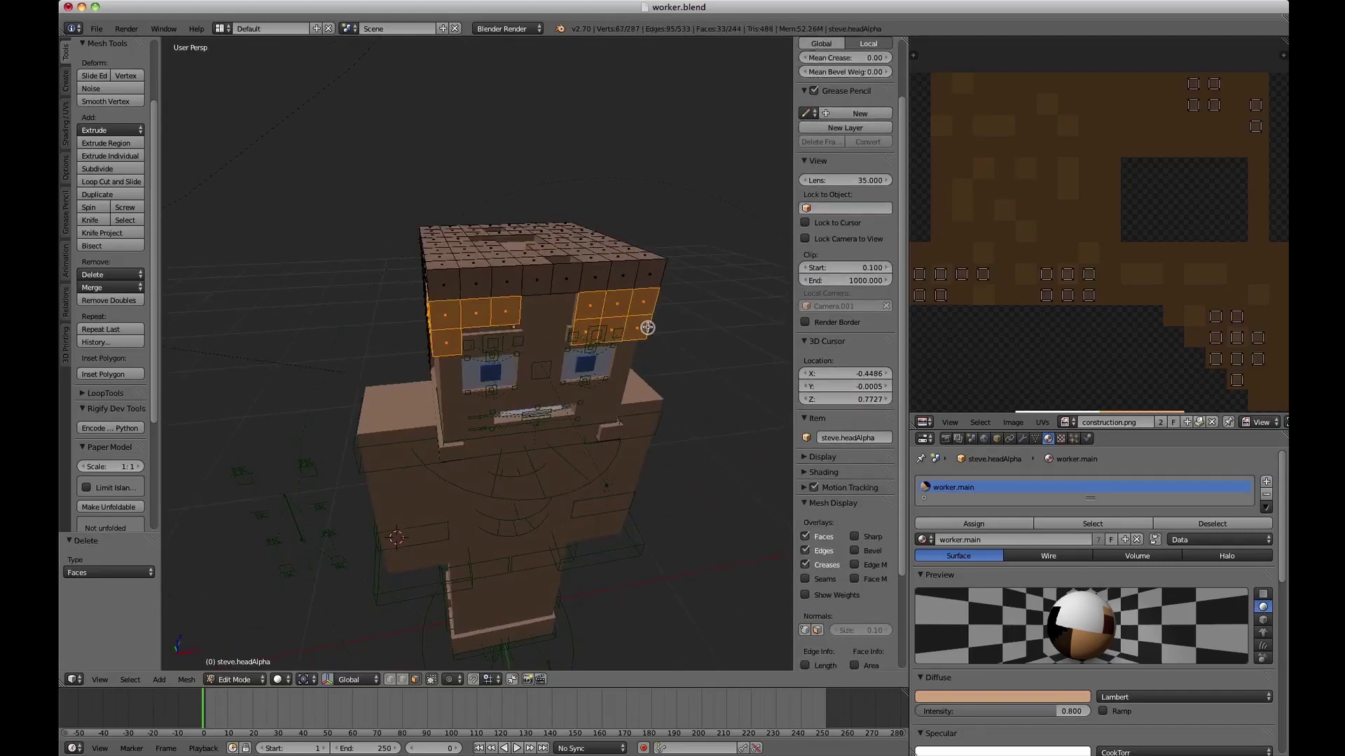
drag(568, 291, 493, 287)
Extend the circle selection over more front and side hair faces, working around the head cube.
mouse_move(494, 287)
middle_down()
mouse_move(472, 341)
mouse_move(494, 368)
middle_up()
drag(494, 368, 580, 390)
mouse_move(580, 390)
middle_down()
mouse_move(500, 366)
mouse_move(549, 414)
middle_up()
mouse_move(513, 332)
mouse_down()
mouse_move(492, 298)
mouse_move(473, 321)
mouse_up()
middle_drag(473, 321, 464, 307)
key(c)
mouse_move(536, 319)
mouse_down()
mouse_move(474, 354)
mouse_move(620, 368)
mouse_move(573, 387)
mouse_up()
key(Escape)
Lasso-deselect the hair faces that should stay and delete the remaining selected faces.
mouse_move(574, 387)
middle_down()
mouse_move(645, 384)
mouse_move(607, 420)
mouse_move(598, 355)
mouse_move(580, 354)
middle_up()
mouse_move(376, 291)
ctrl+shift+mouse_down()
mouse_move(414, 372)
mouse_move(490, 351)
mouse_move(441, 289)
ctrl+shift+mouse_up()
middle_drag(406, 351, 434, 383)
key(x)
click(502, 348)
Delete two single faces on top of the head, between the central opening and the front edge.
right_click(479, 337)
key(x)
click(478, 338)
right_click(460, 360)
key(x)
click(472, 379)
key(v)
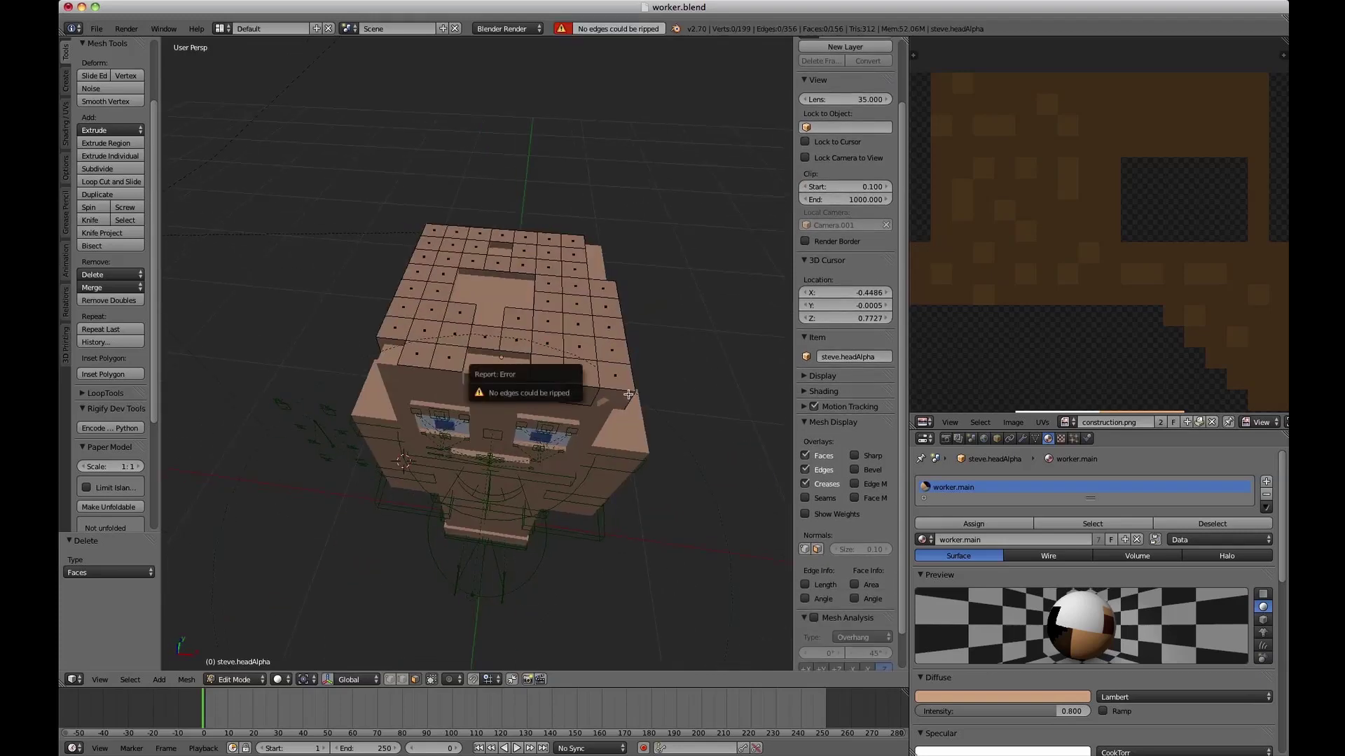
Delete further single faces along the front edge of the head's top to roughen the hairline.
right_click(631, 393)
middle_drag(631, 393, 560, 346)
key(x)
click(509, 351)
key(Tab)
key(Tab)
right_click(598, 352)
key(x)
click(598, 352)
Delete two more single faces bordering the central opening on top of the head.
right_click(560, 346)
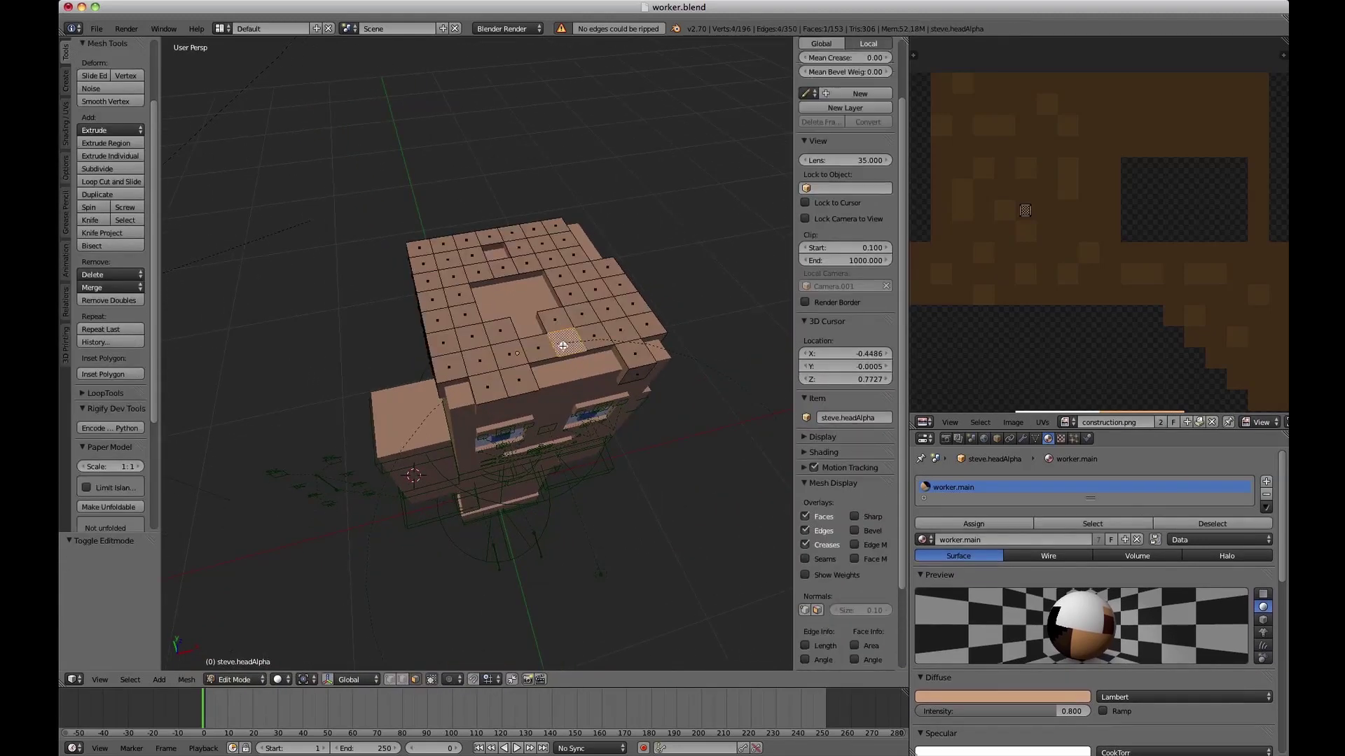
key(x)
click(562, 346)
right_click(527, 268)
key(x)
click(527, 267)
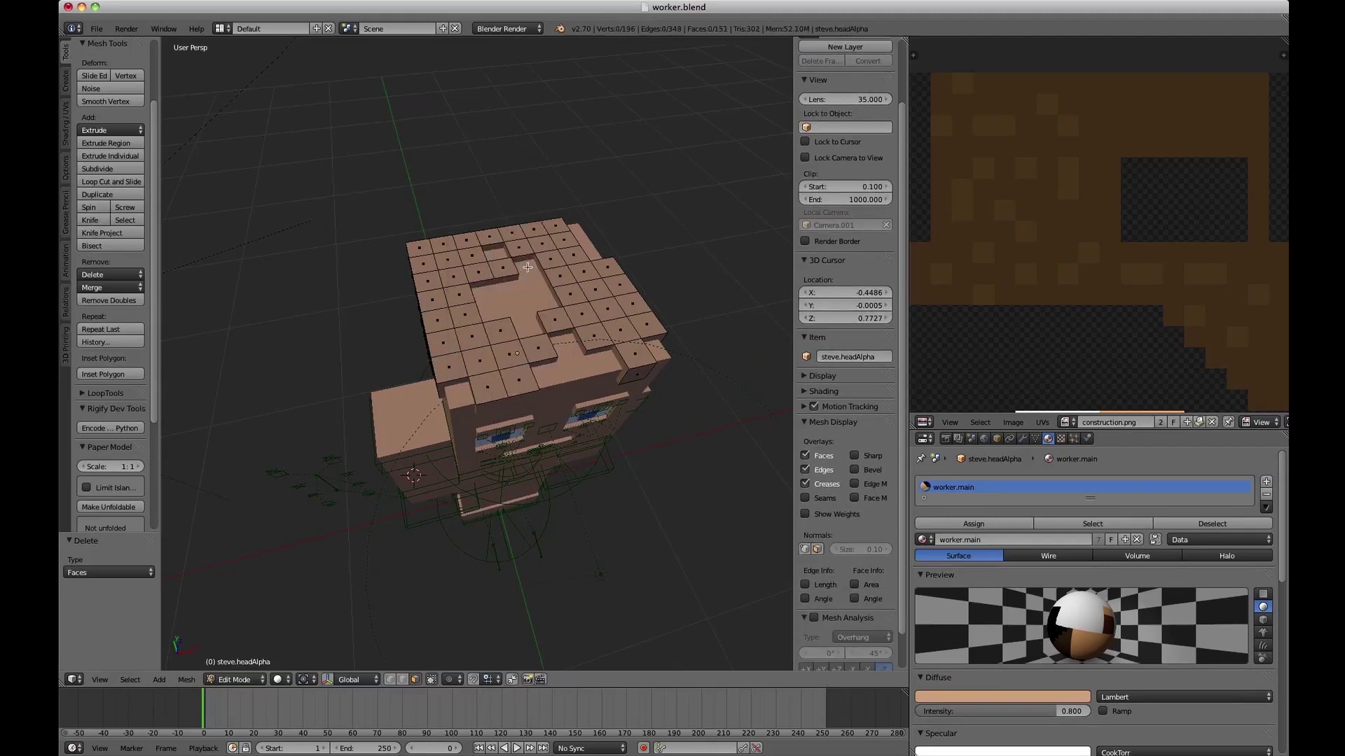
Extrude a single face near the back side corner of the head's top upward by 0.026.
right_click(457, 273)
middle_drag(456, 273, 502, 217)
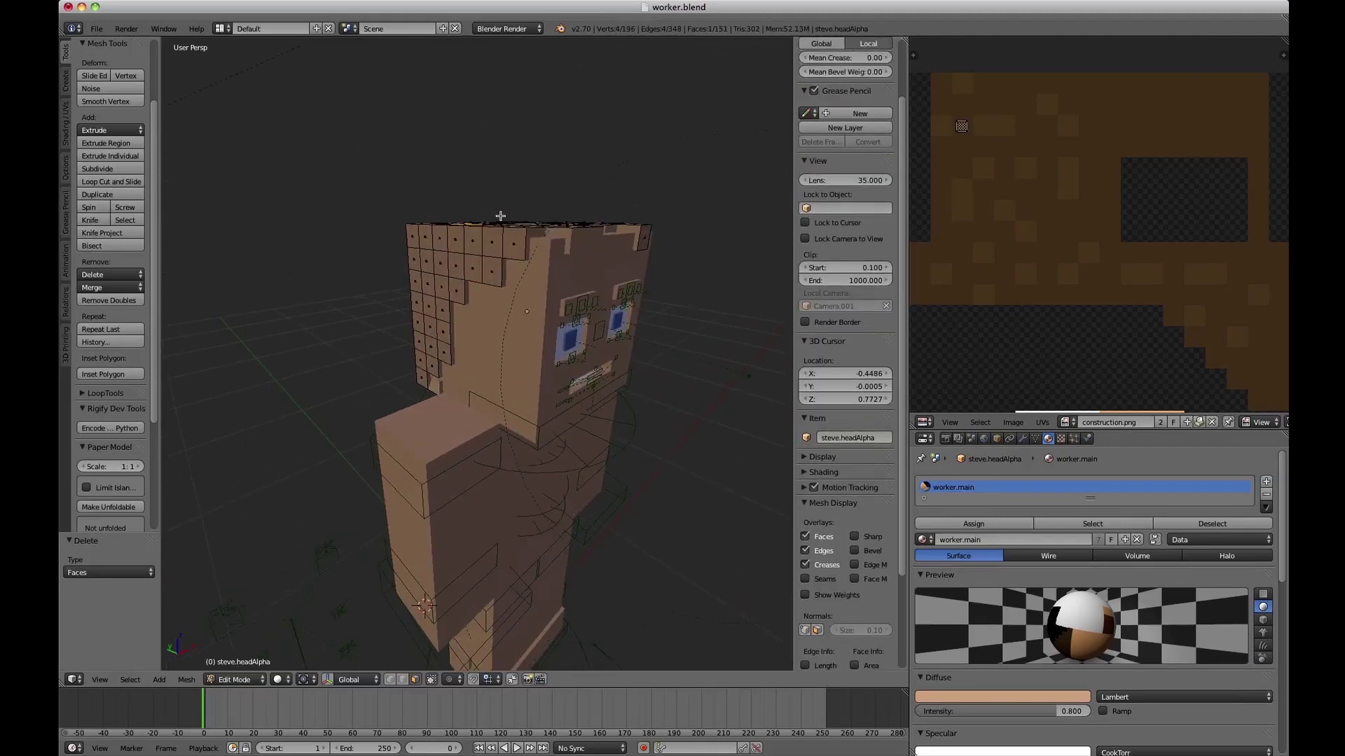
scroll(528, 345, up, 3)
middle_drag(529, 346, 568, 413)
scroll(581, 427, up, 4)
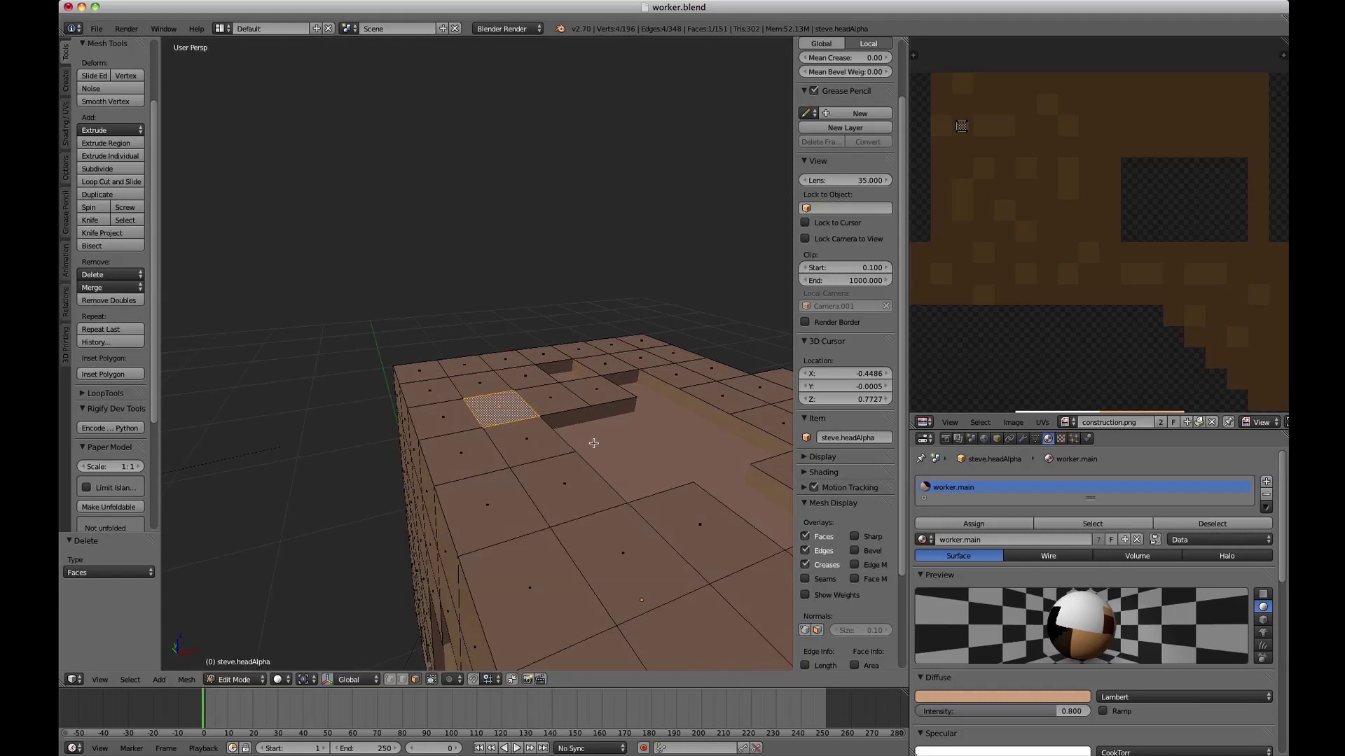
key(e)
click(596, 420)
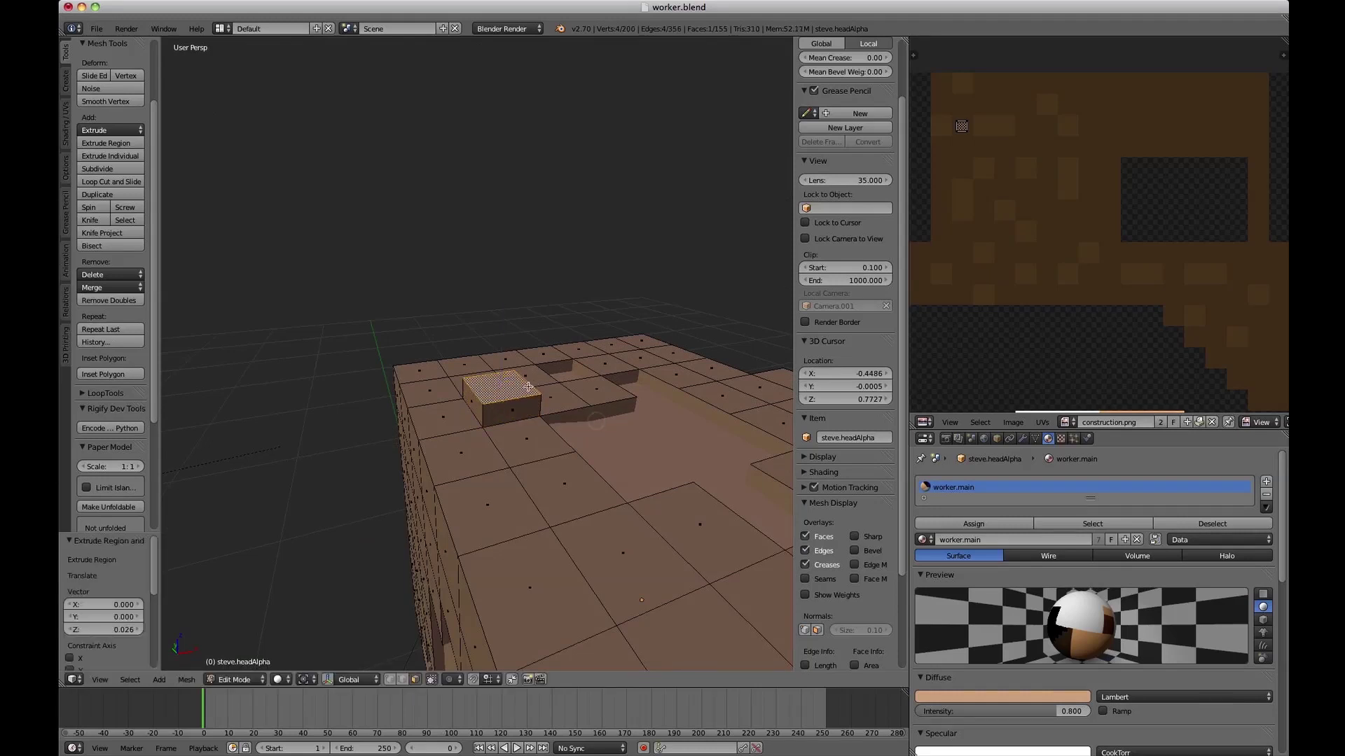
Select the side faces of the raised block on top of the head and scale their UVs by 0.385.
key(a)
key(a)
key(a)
right_click(480, 399)
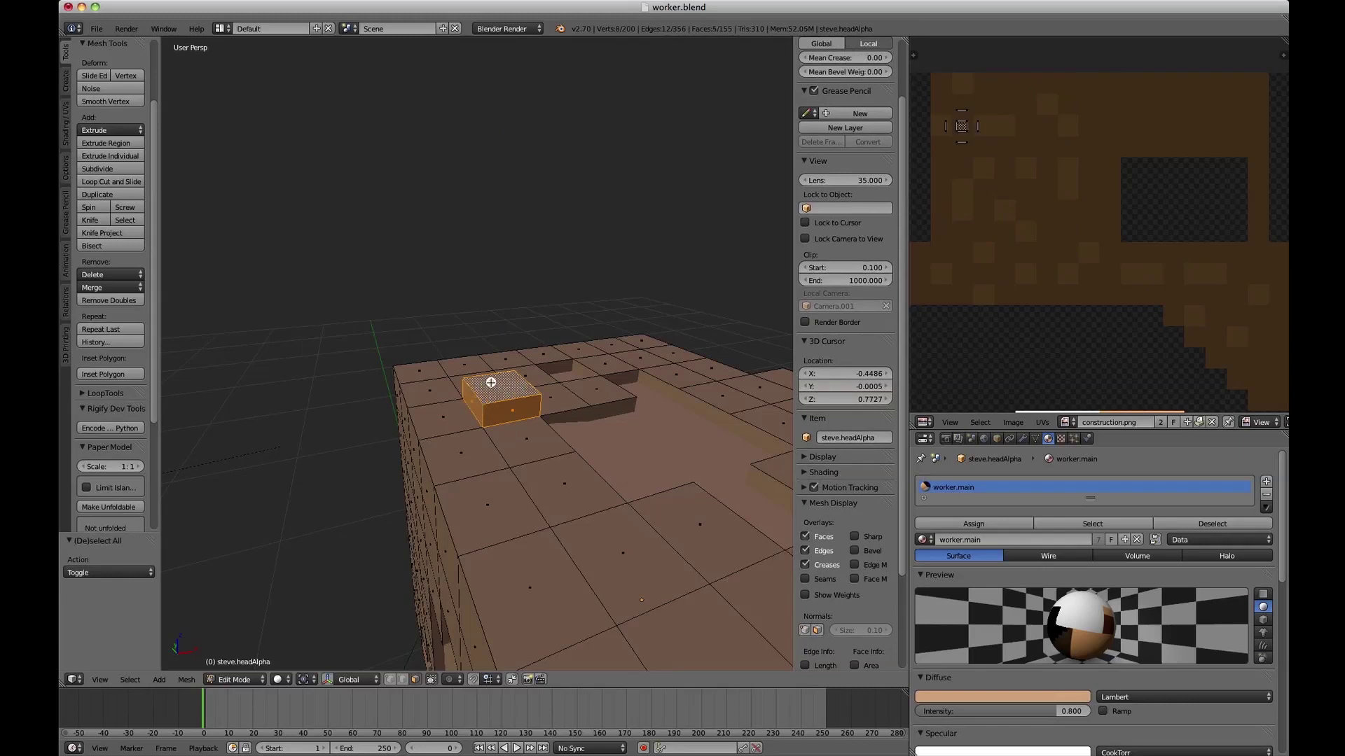
scroll(970, 127, up, 1)
scroll(952, 103, left, 3)
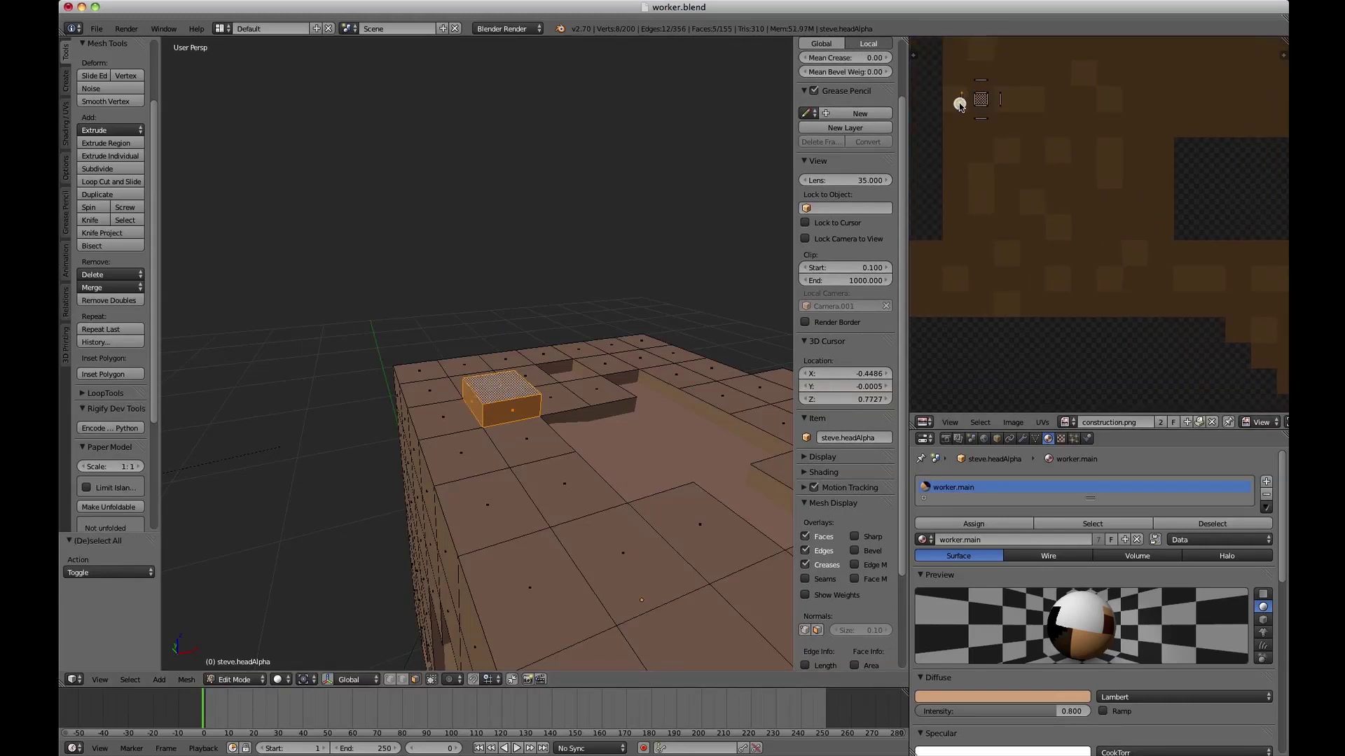
key(a)
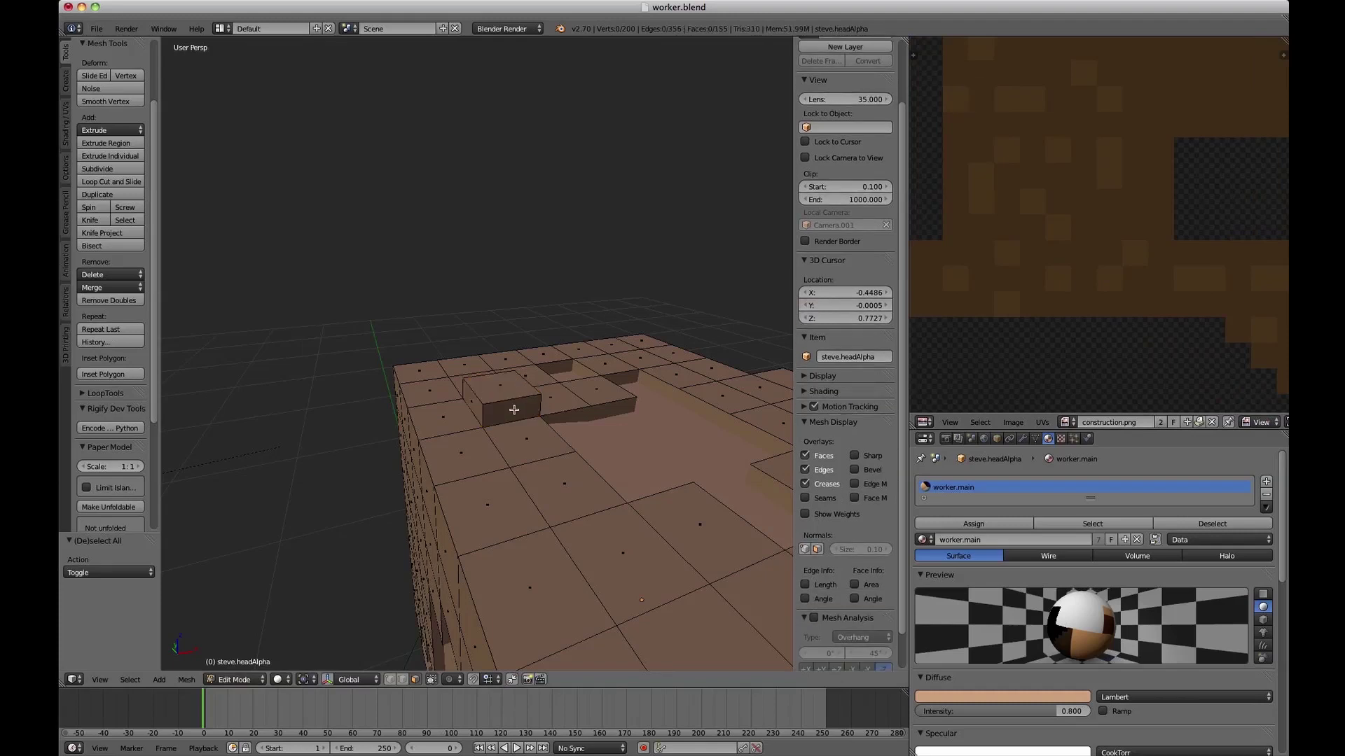
key(l)
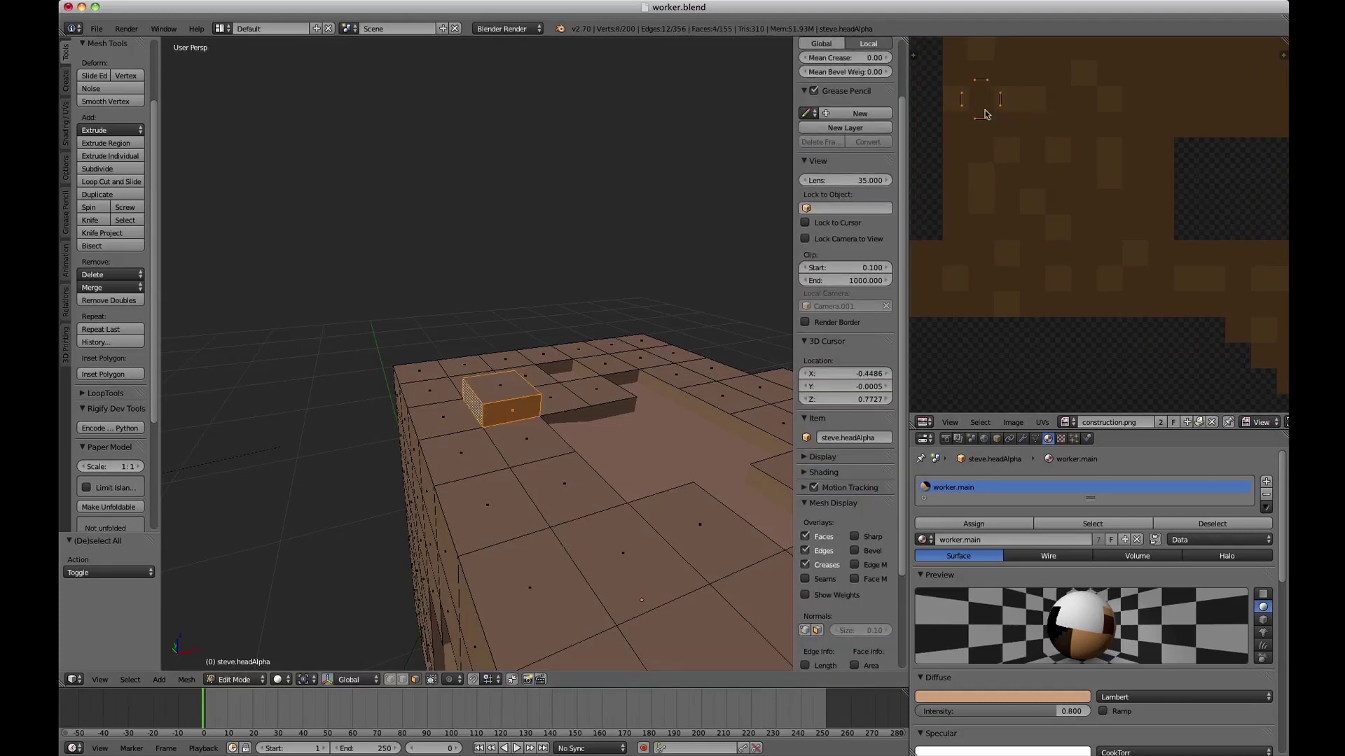
key(s)
click(1015, 125)
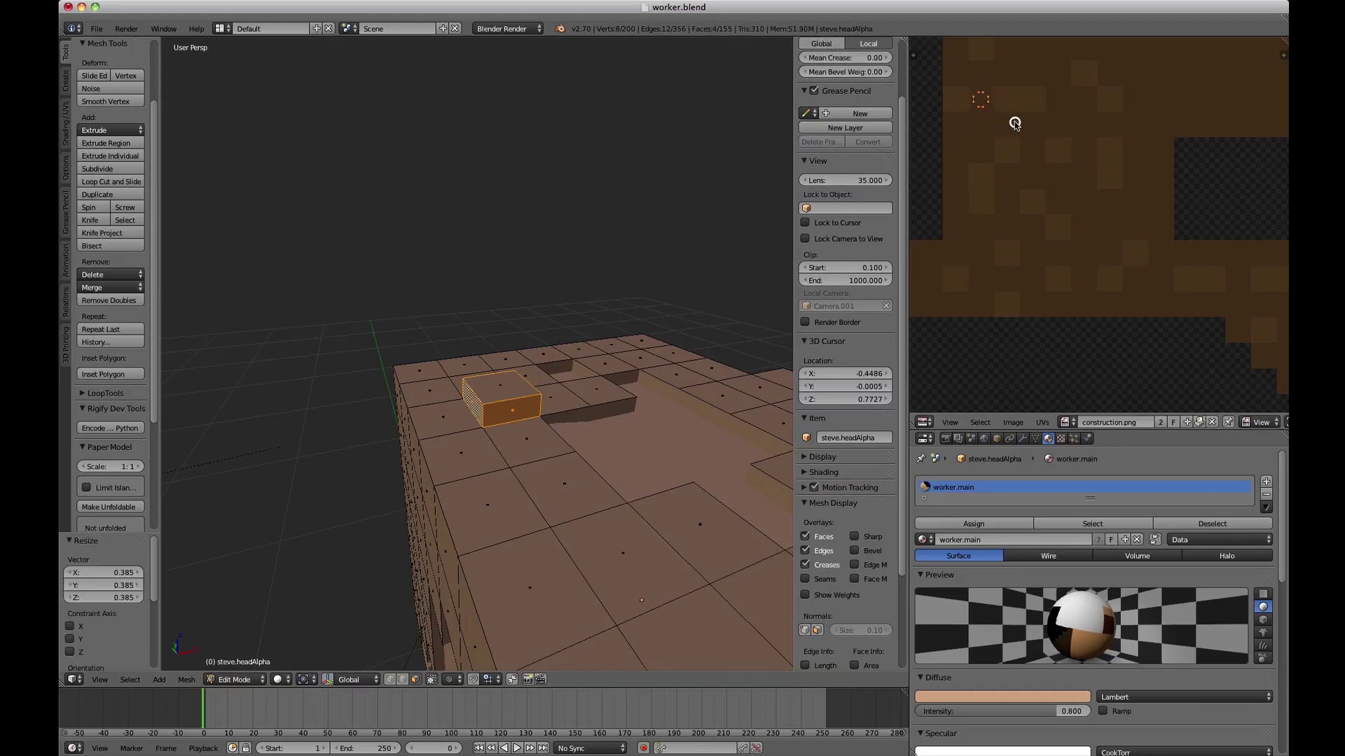
Extrude another single face of the hair cube and return to Object Mode.
key(Tab)
middle_drag(592, 272, 605, 480)
key(Tab)
right_click(605, 466)
key(e)
click(605, 455)
key(Tab)
middle_drag(592, 453, 532, 433)
right_click(443, 288)
scroll(545, 418, down, 3)
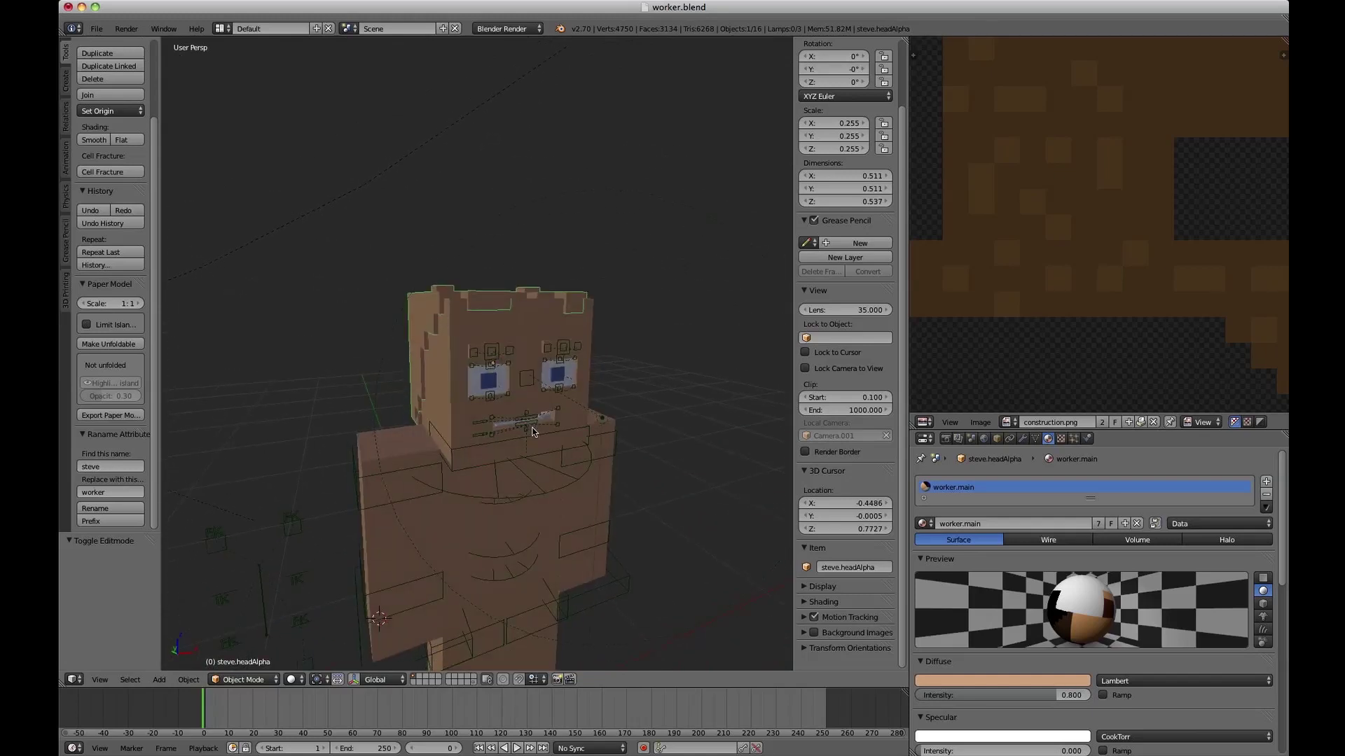
Select the worker.body torso and preview construction_jacket.png from the textures folder in Finder.
middle_drag(512, 511, 515, 449)
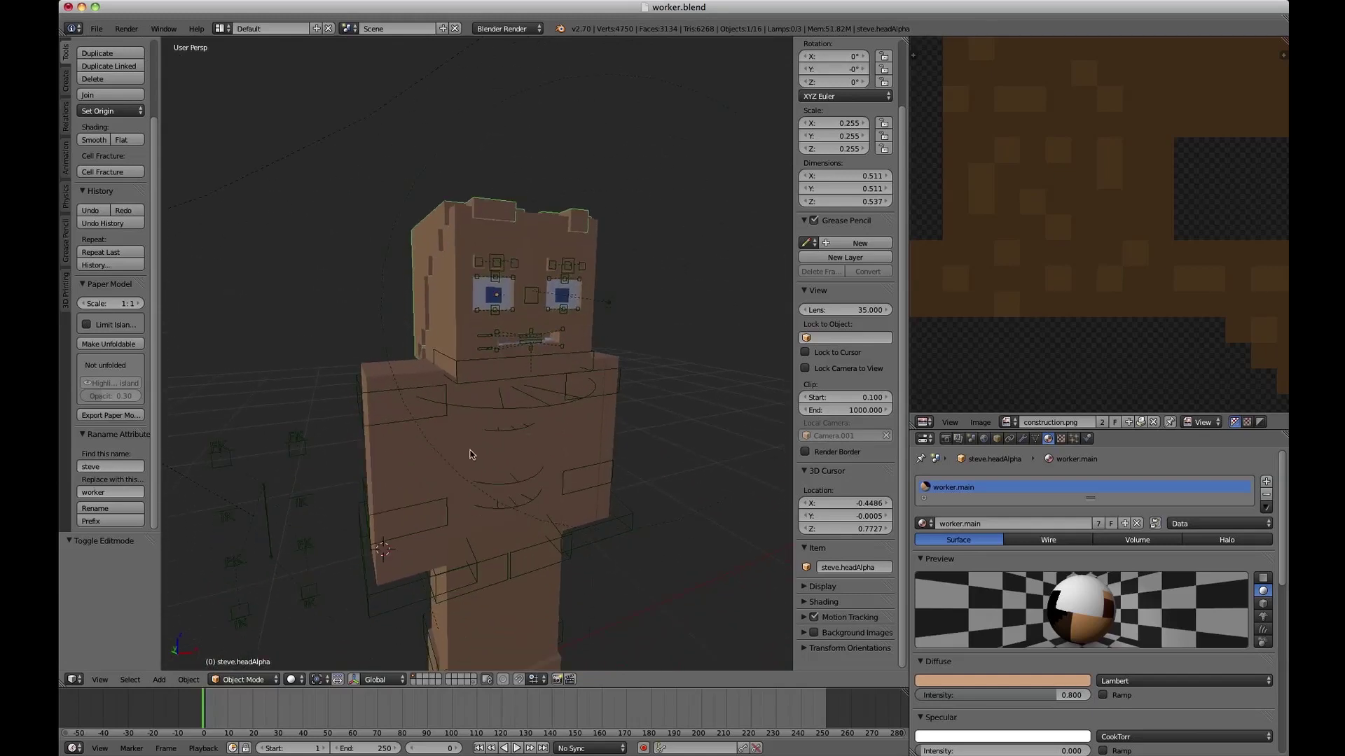
right_click(469, 451)
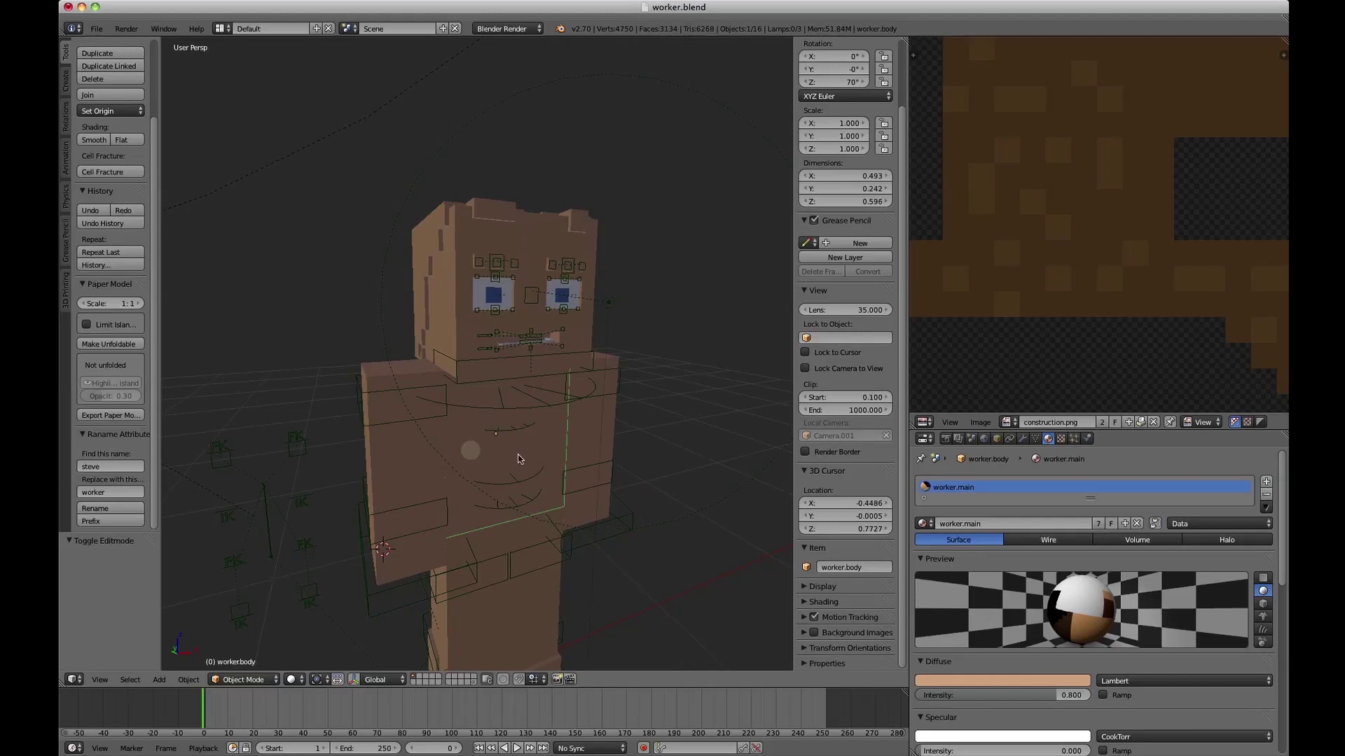
middle_drag(522, 459, 527, 436)
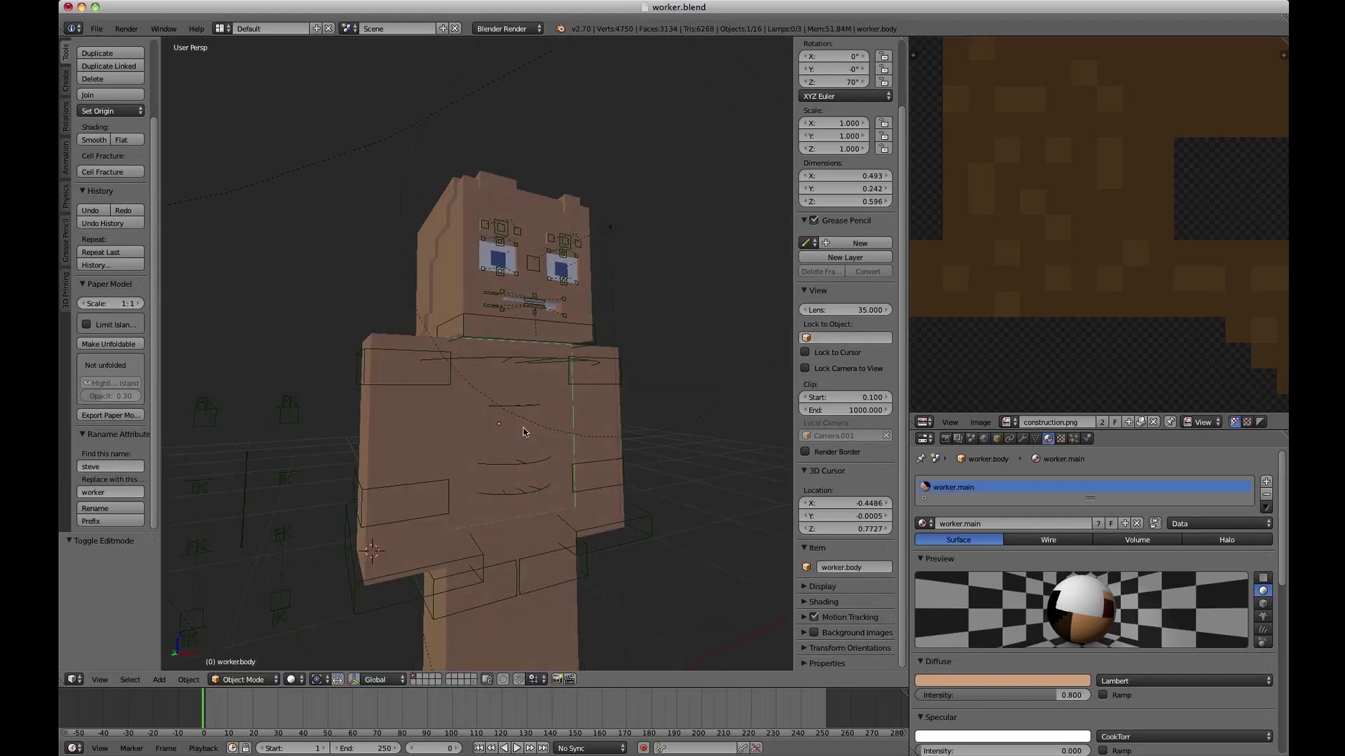
middle_drag(526, 433, 558, 446)
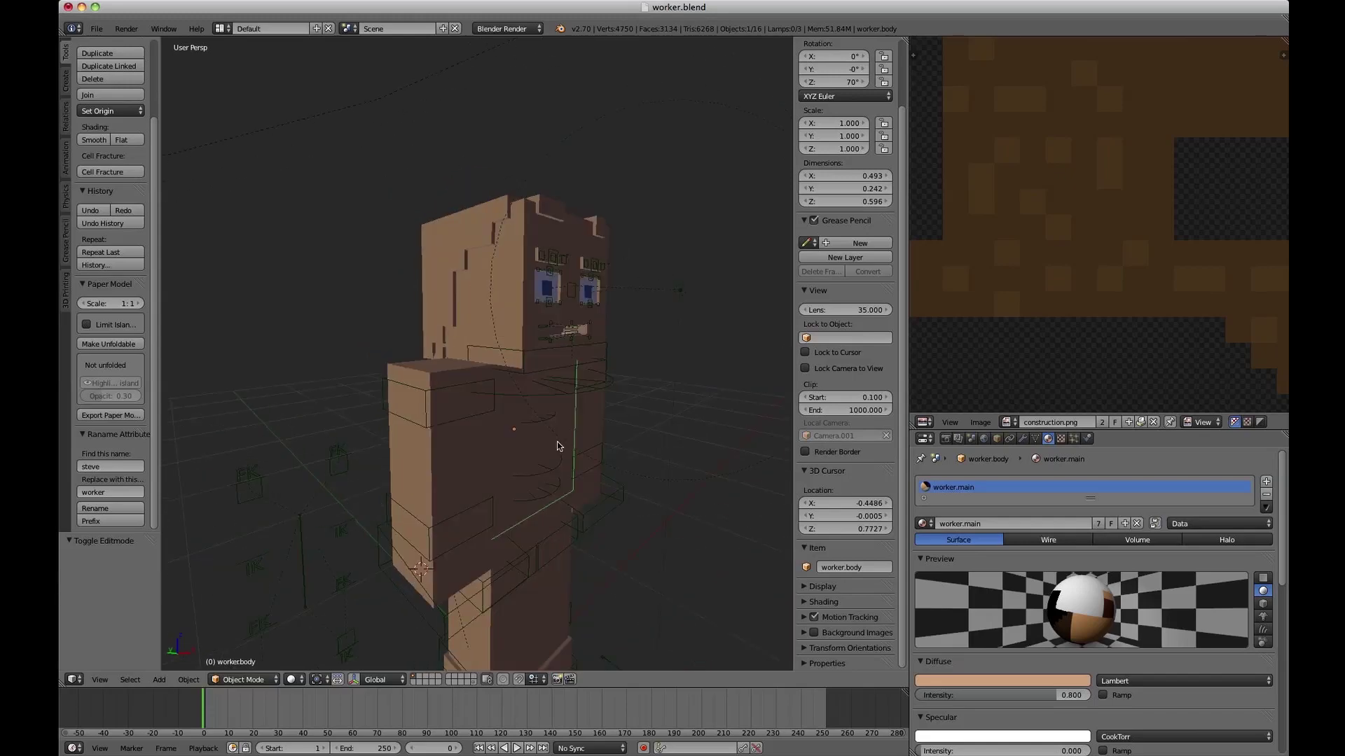
key(F9)
click(614, 449)
key(Up)
key(Right)
key(space)
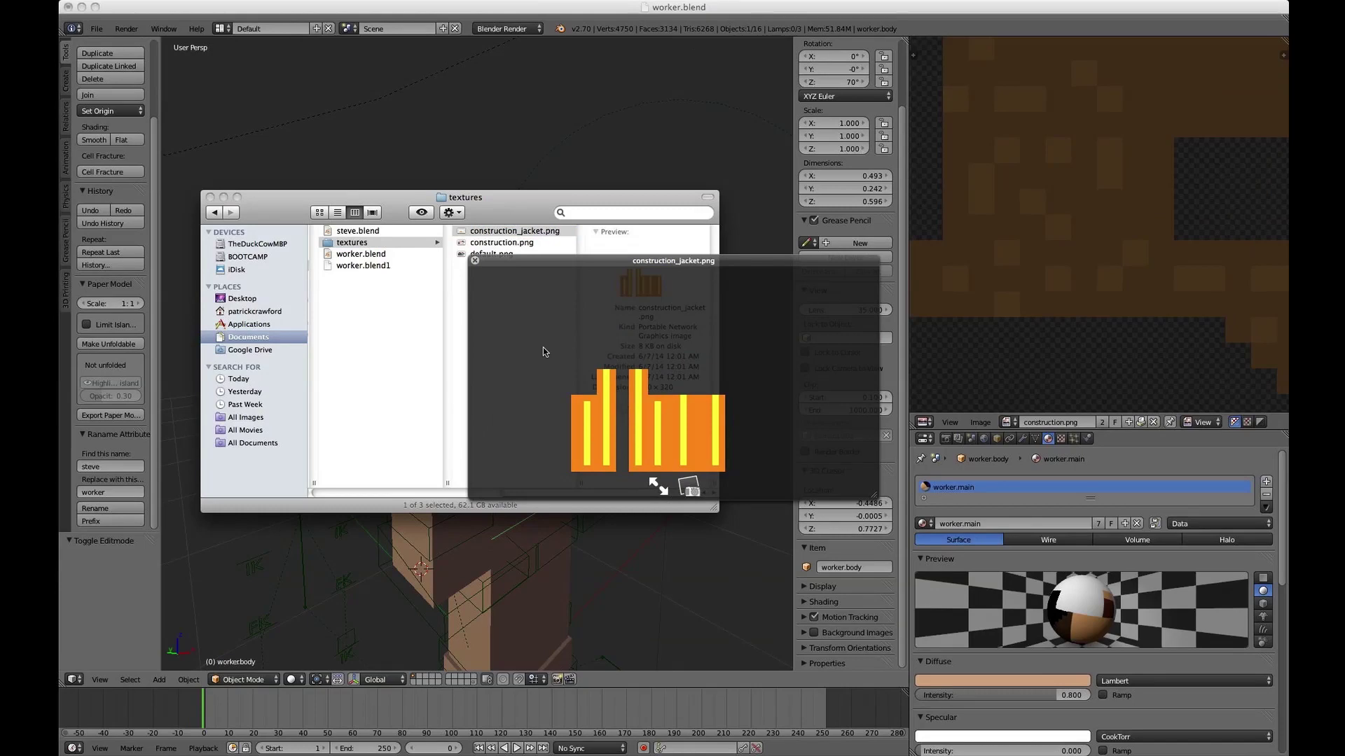
key(space)
click(490, 52)
Inspect the torso's vertex weights in Weight Paint mode and return to Object Mode.
middle_drag(531, 396, 453, 447)
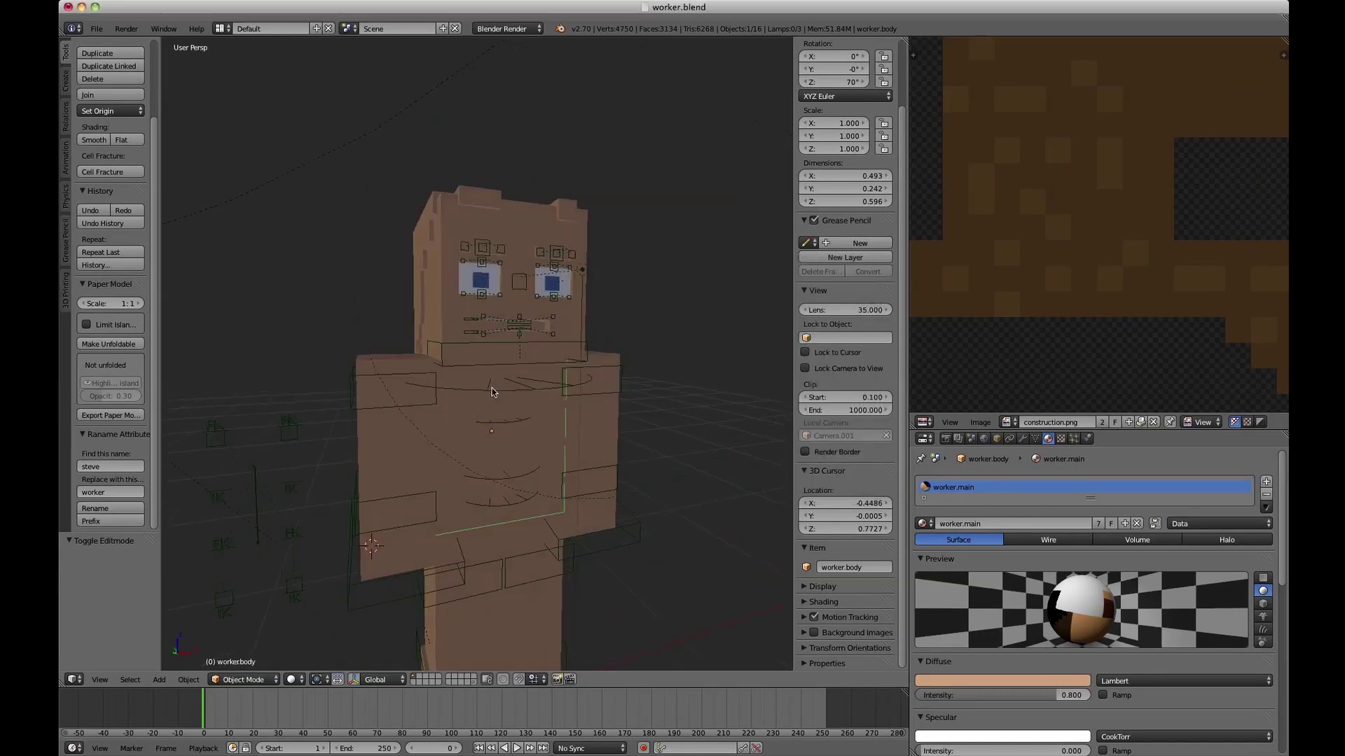
key(ctrl+Tab)
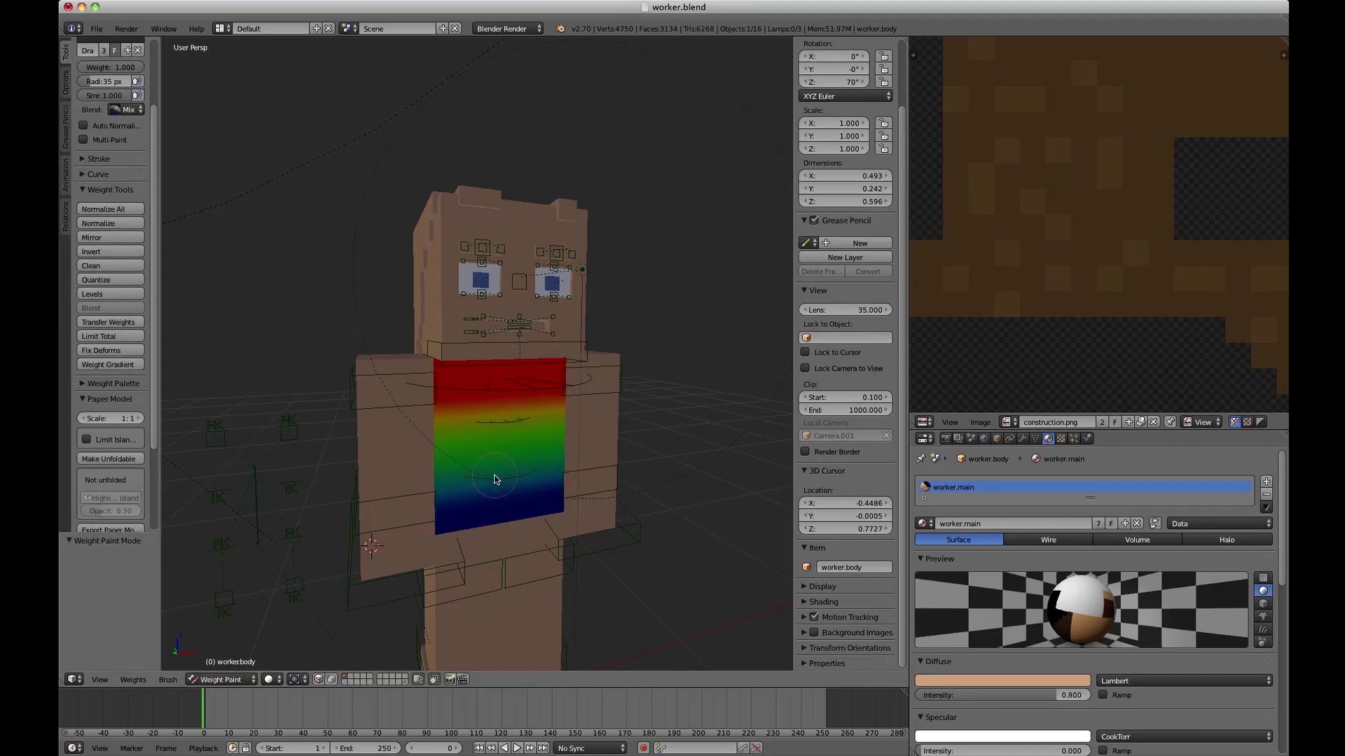
key(ctrl+Tab)
right_click(490, 471)
right_click(460, 450)
key(ctrl+Tab)
key(ctrl+Tab)
Duplicate the torso in place and scale the copy by about 1.1 along the Y axis.
key(shift+d)
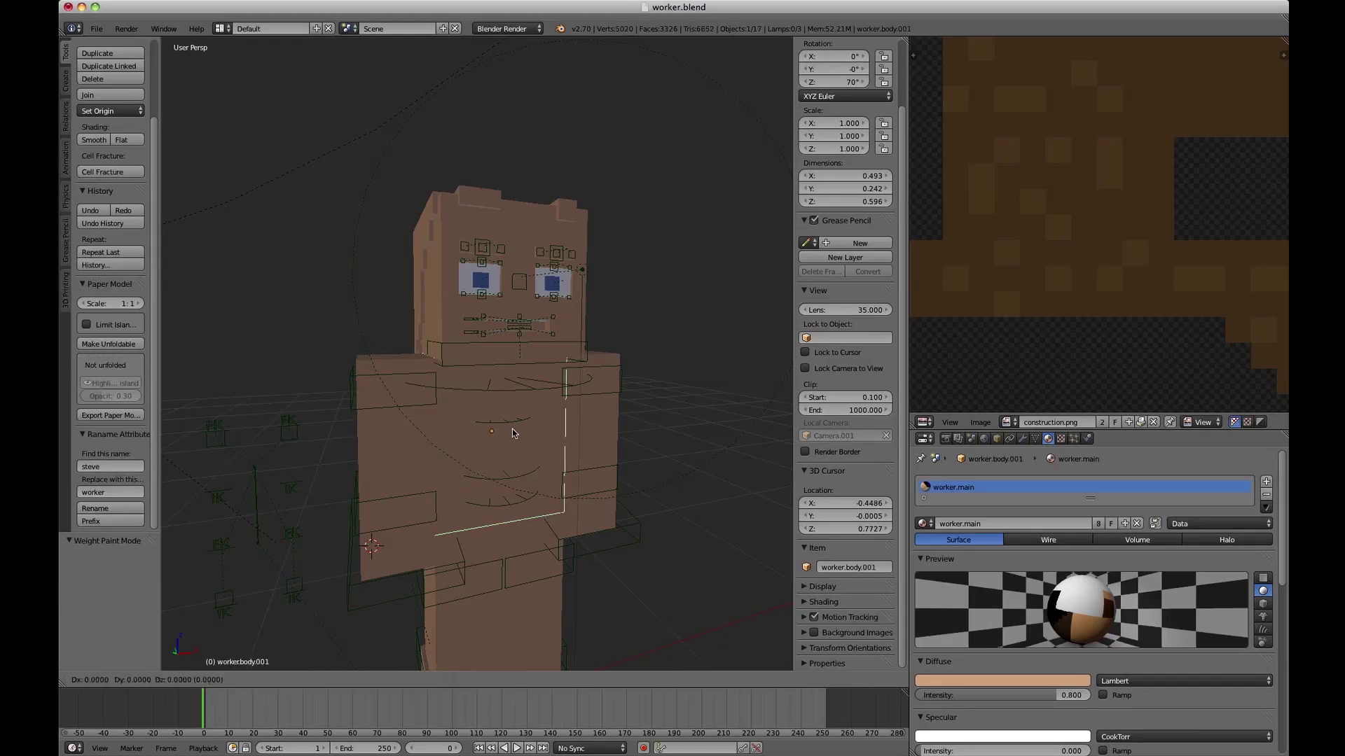
right_click(512, 432)
middle_drag(512, 432, 565, 506)
key(z)
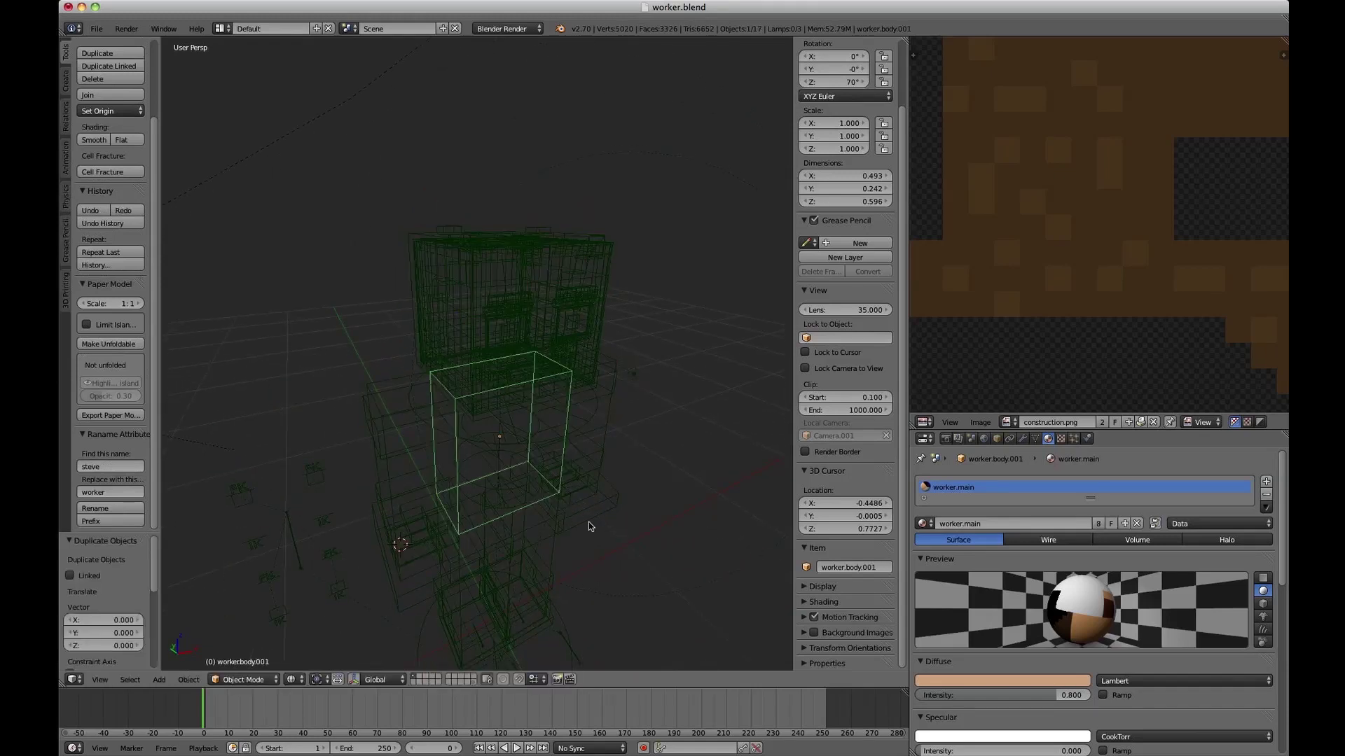
key(s)
key(y)
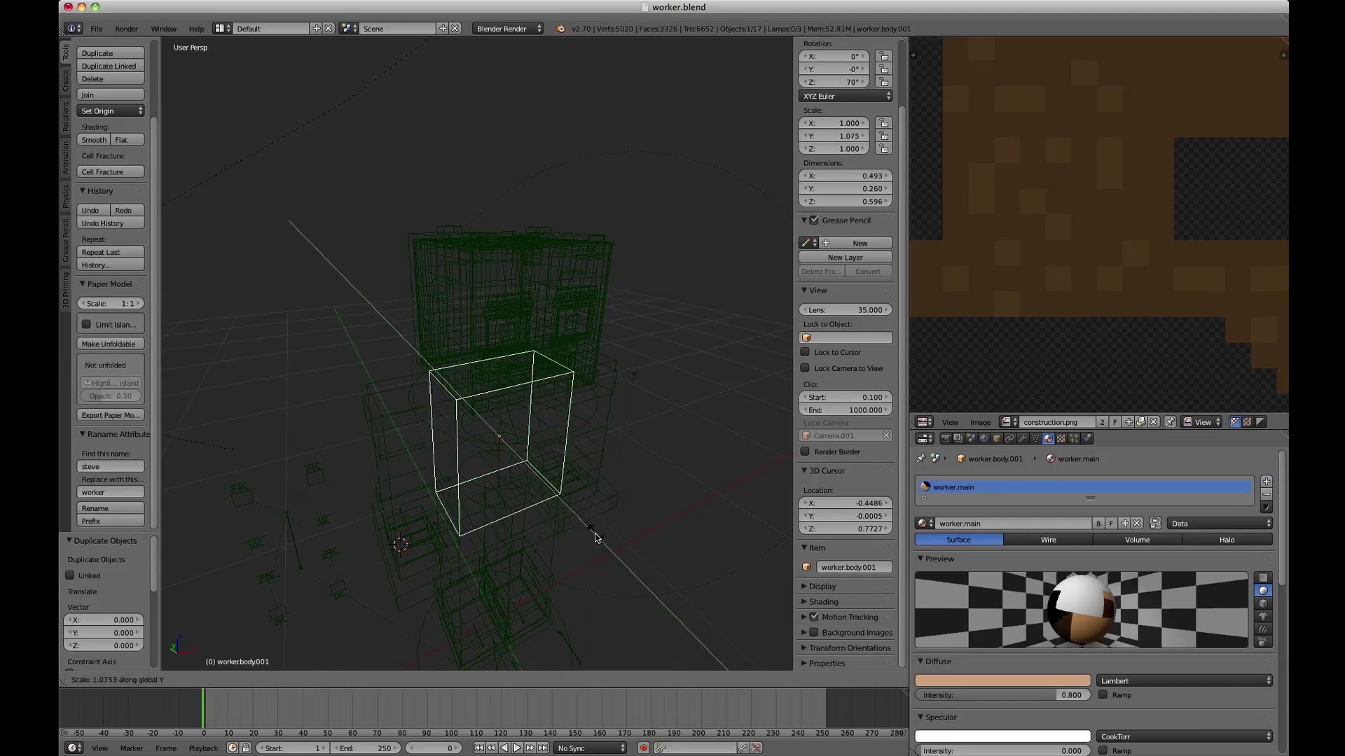
click(595, 537)
Scale the duplicated torso by 1.045 along X and by a further 1.025 along Y.
key(s)
key(x)
click(618, 434)
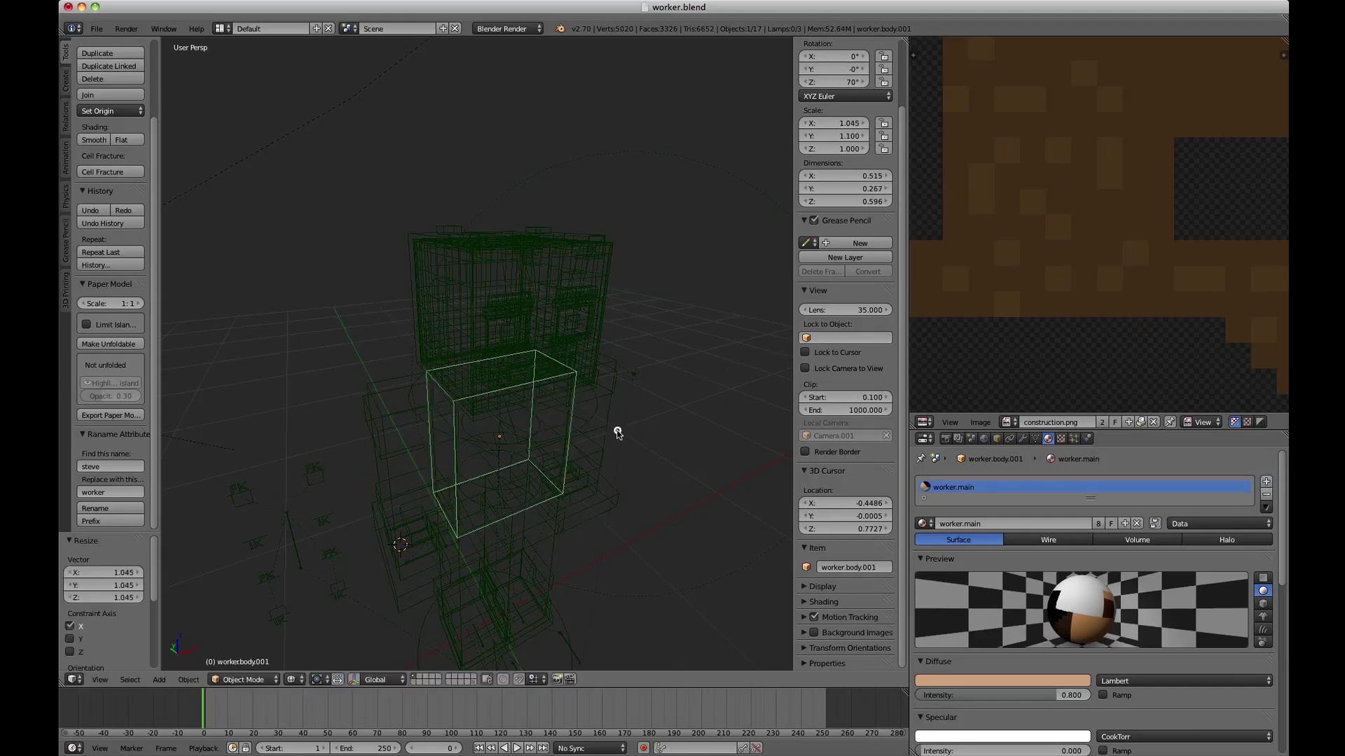
key(z)
middle_drag(543, 398, 573, 336)
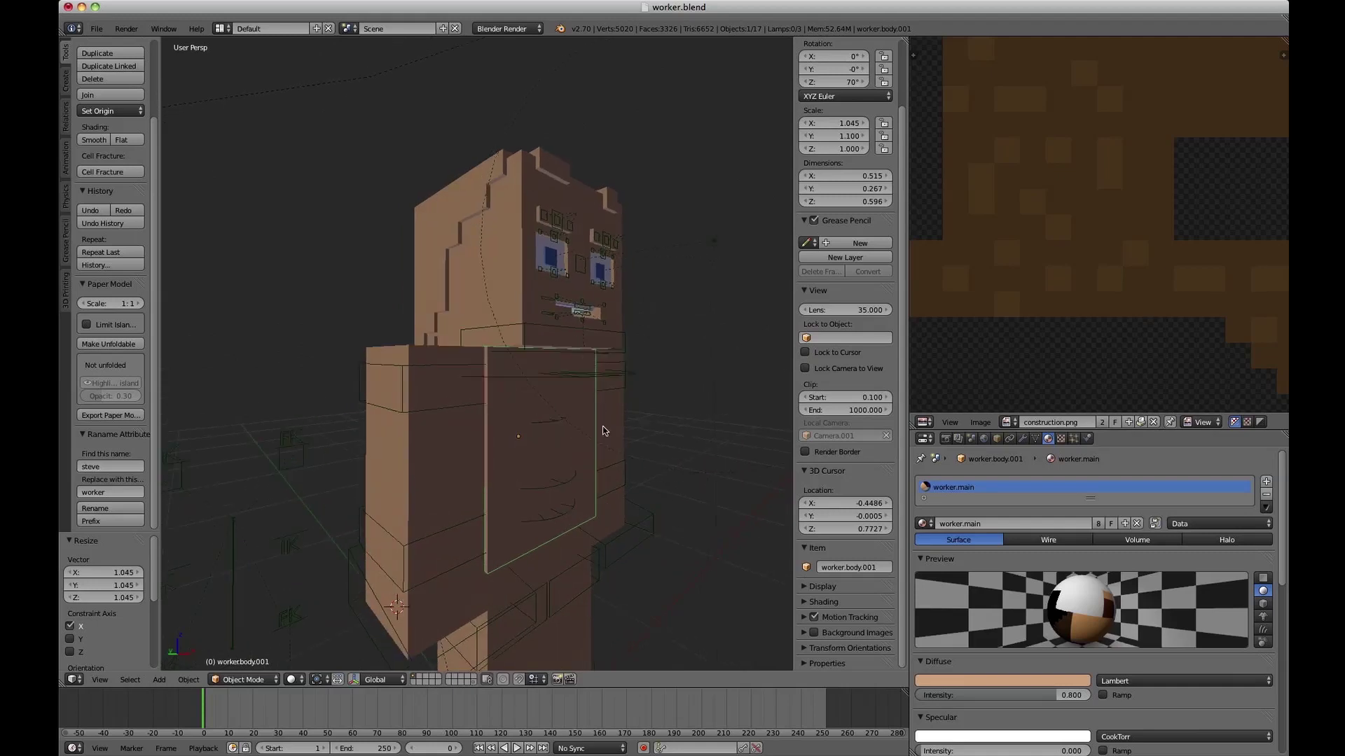
key(s)
key(y)
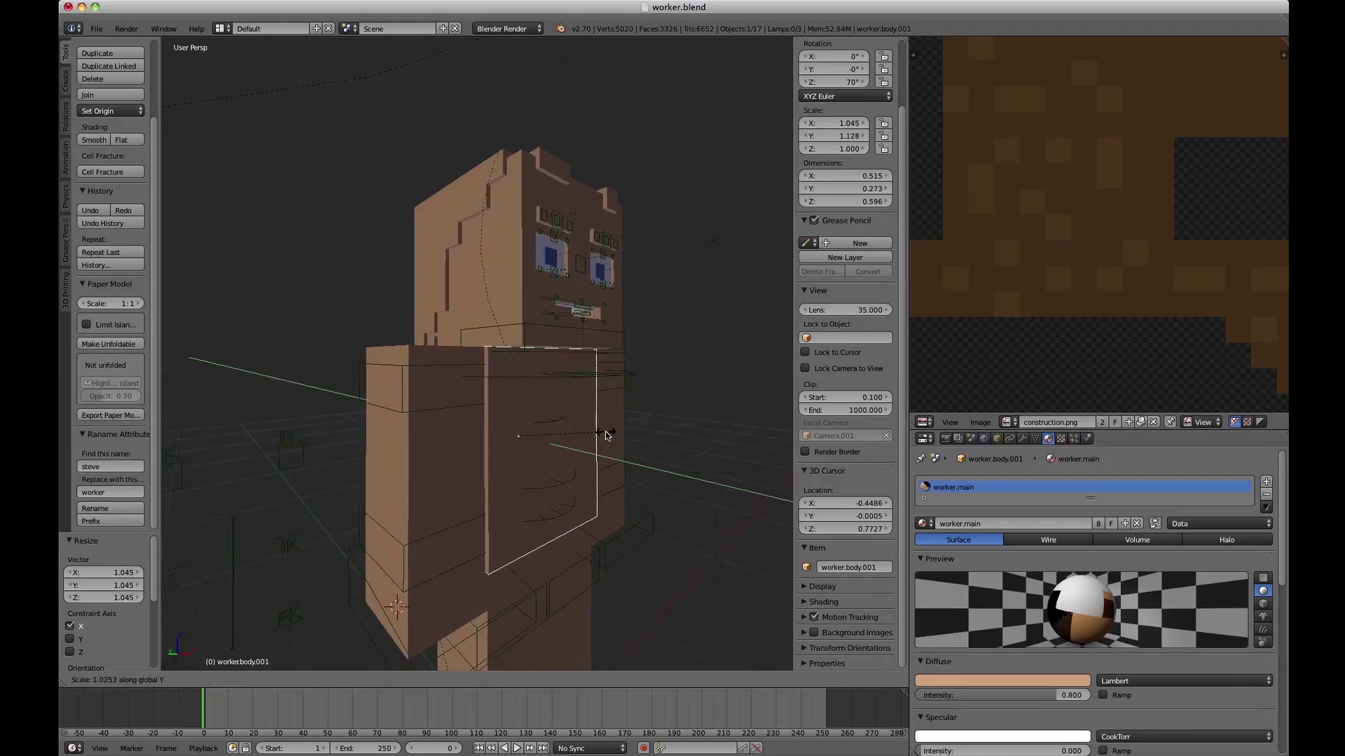
click(603, 431)
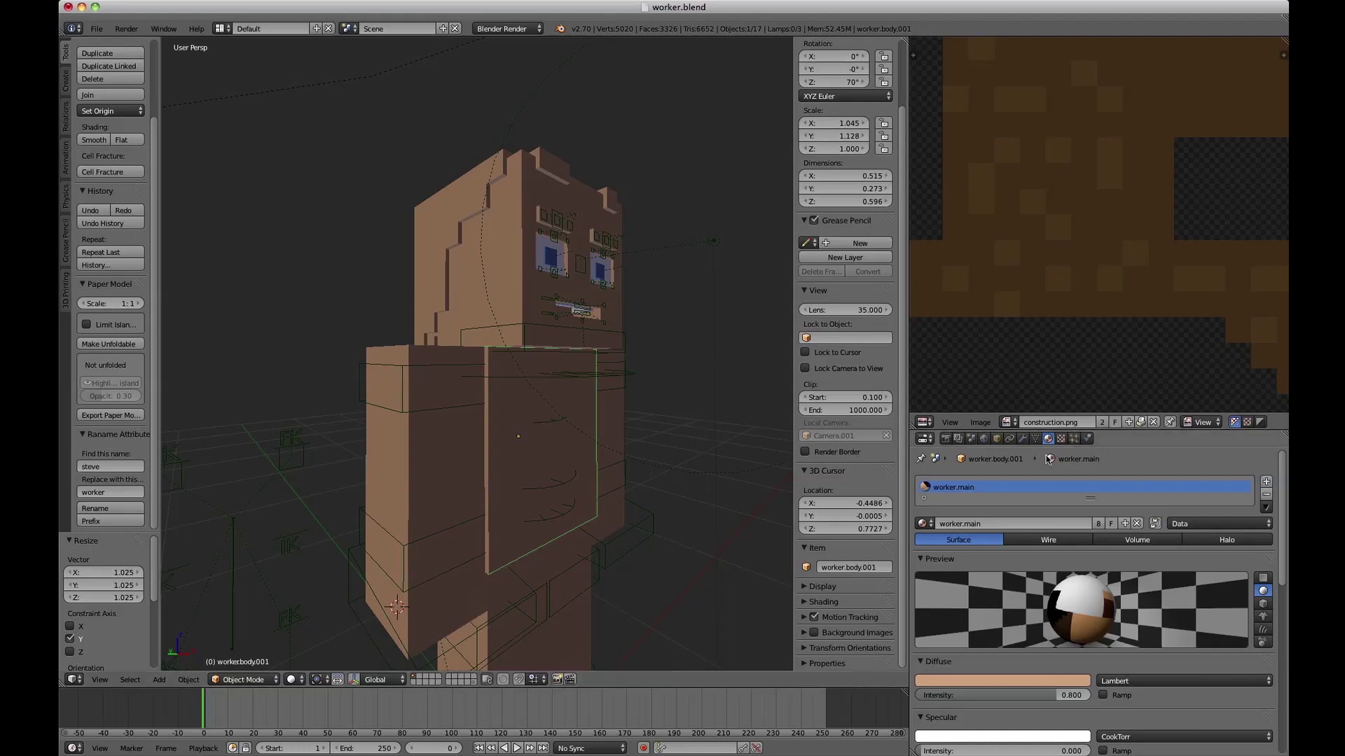
Make the duplicated torso's material a single-user copy and rename it worker.jacket.
click(1098, 525)
double_click(1082, 523)
key(shift+Right)
key(shift+Right)
key(BackSpace)
key(Return)
Make the jacket material's texture a single-user copy and rename it worker.jacket.tex.
click(1060, 438)
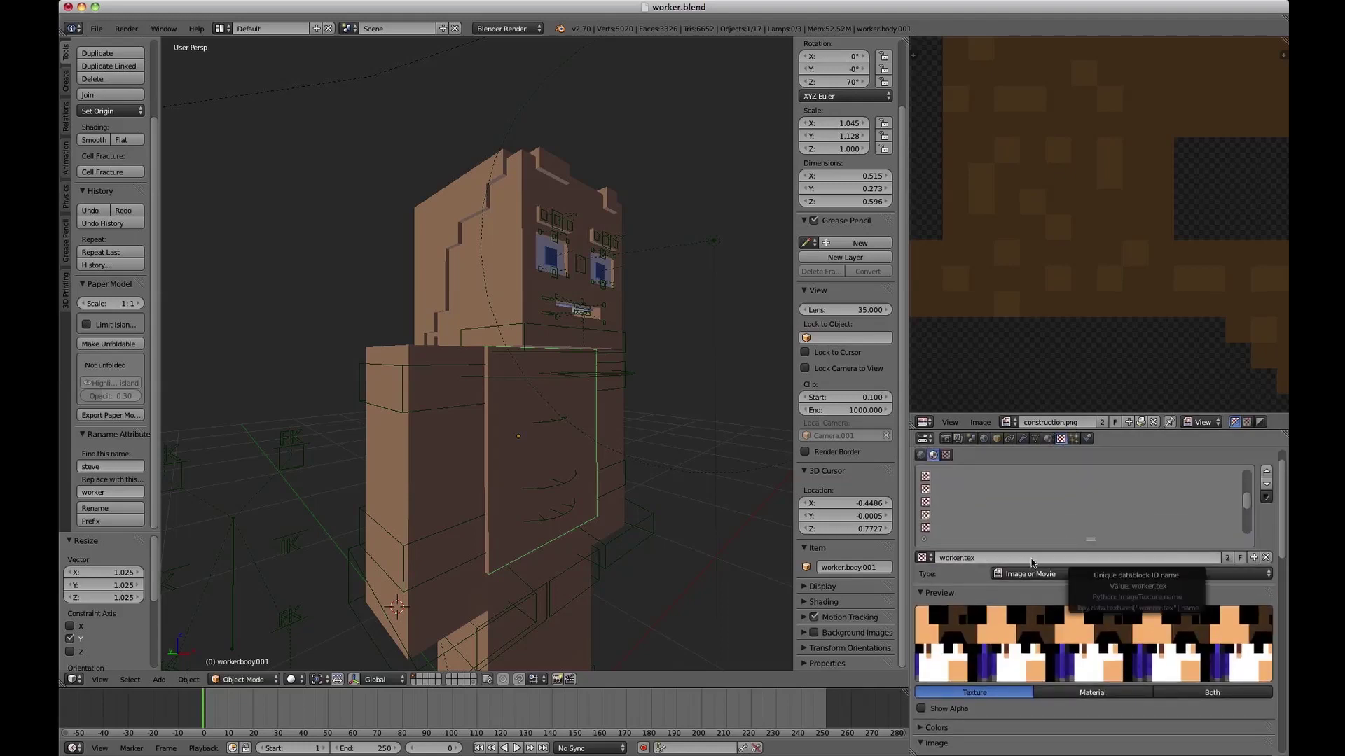
click(1227, 557)
click(1168, 558)
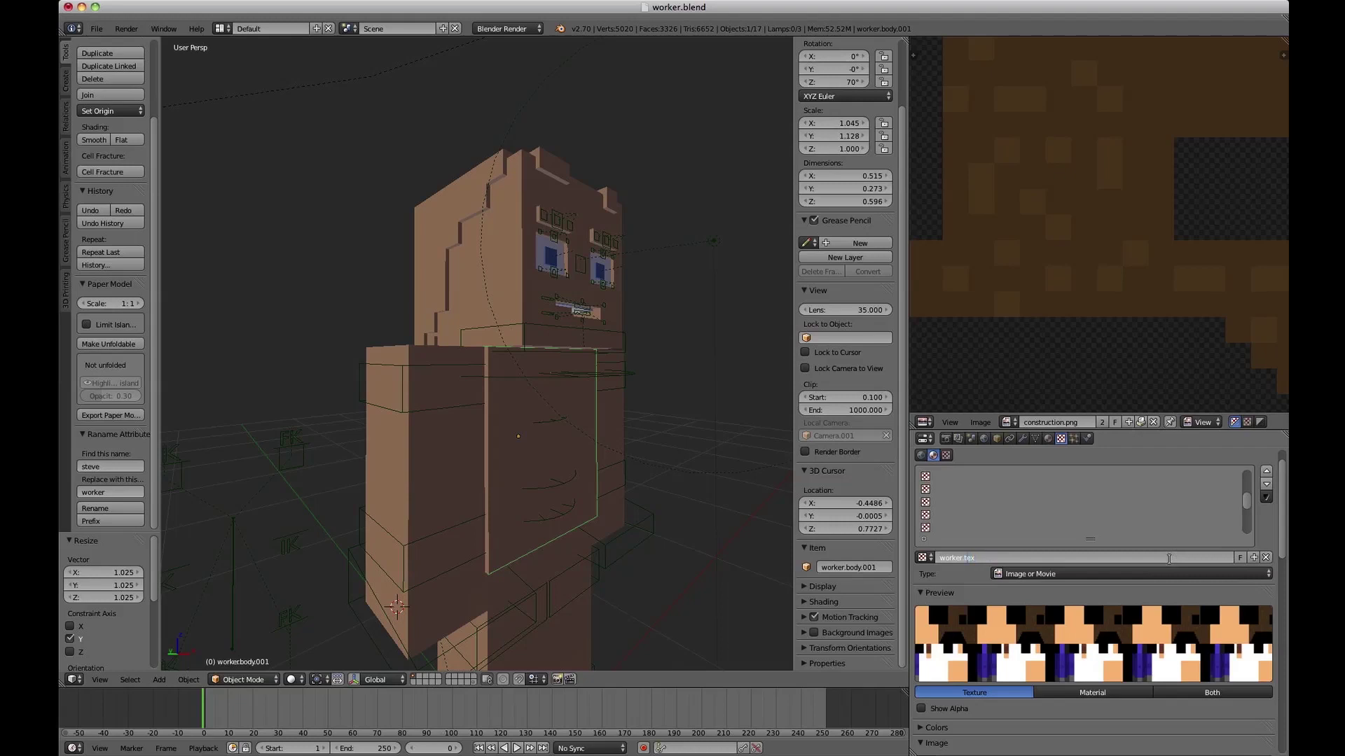
key(Return)
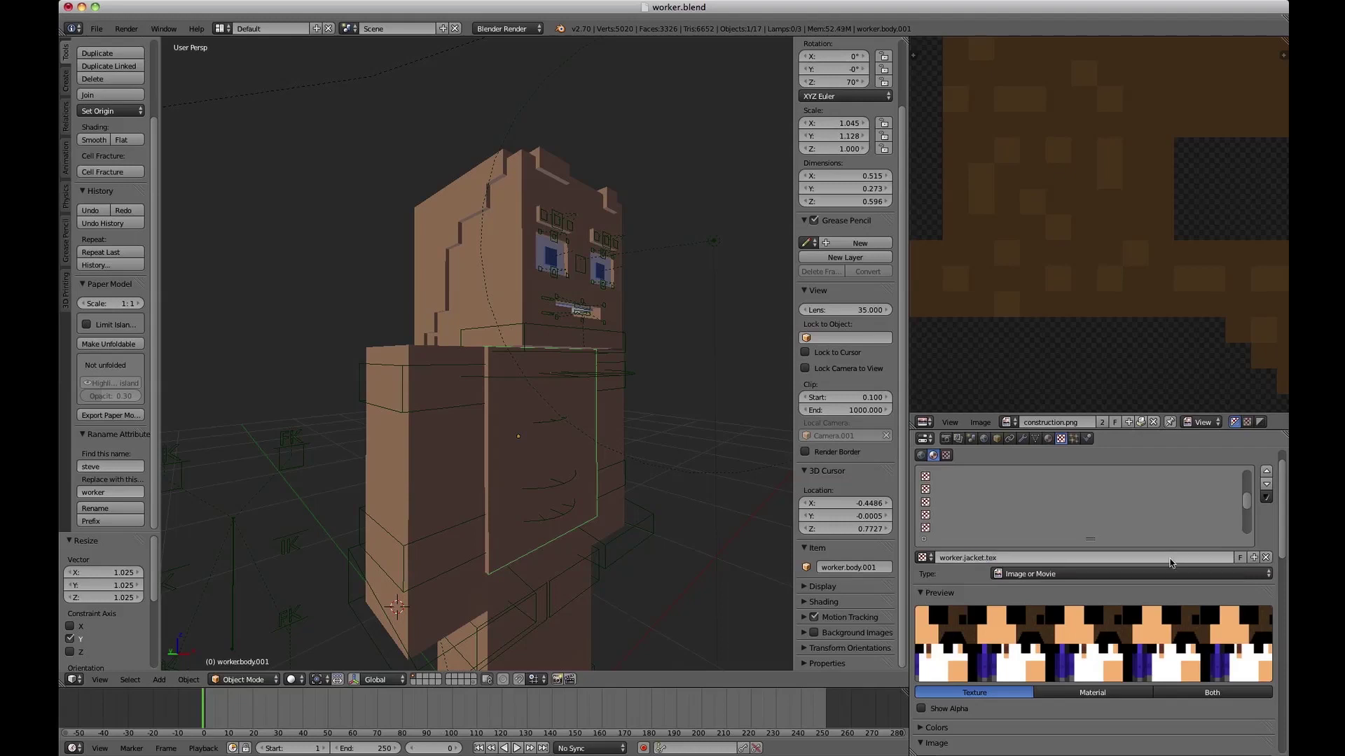
Unlink construction.png from the jacket texture and load construction_jacket.png from the textures folder instead.
scroll(1226, 571, down, 6)
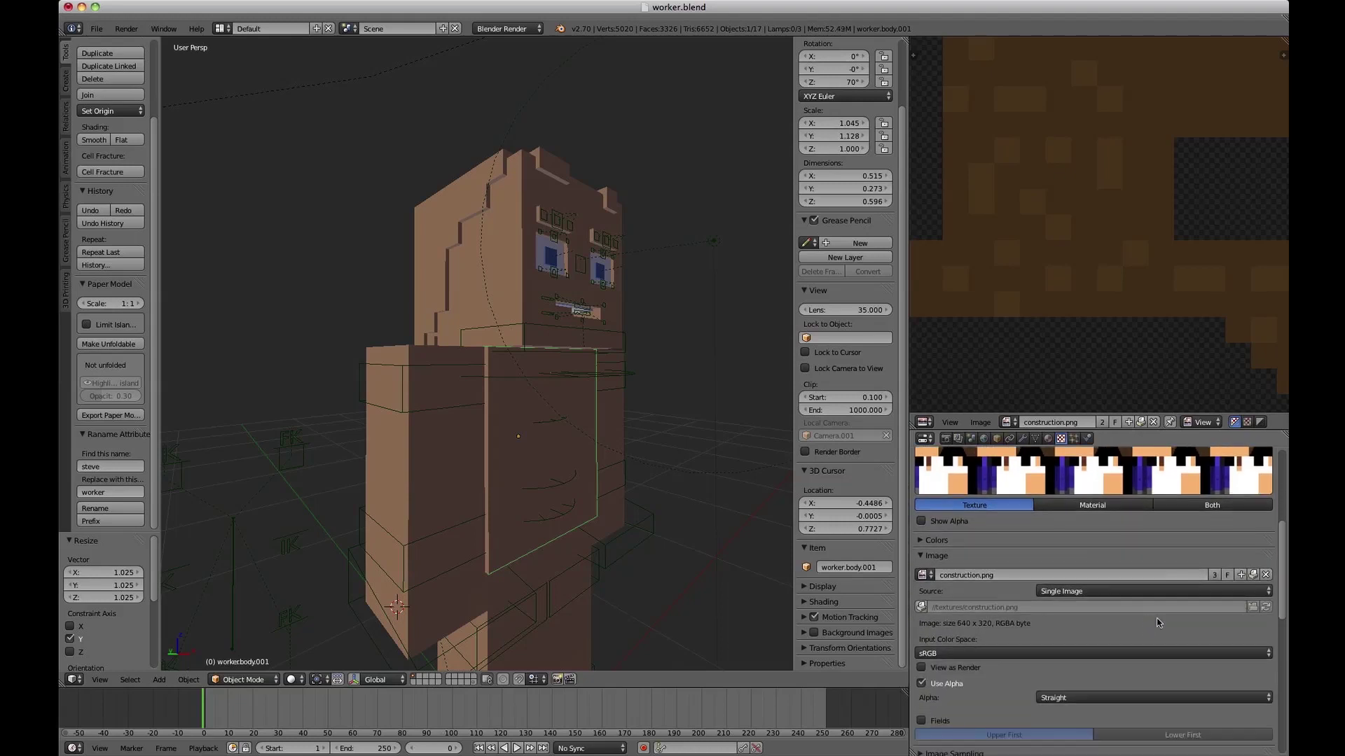
click(1265, 575)
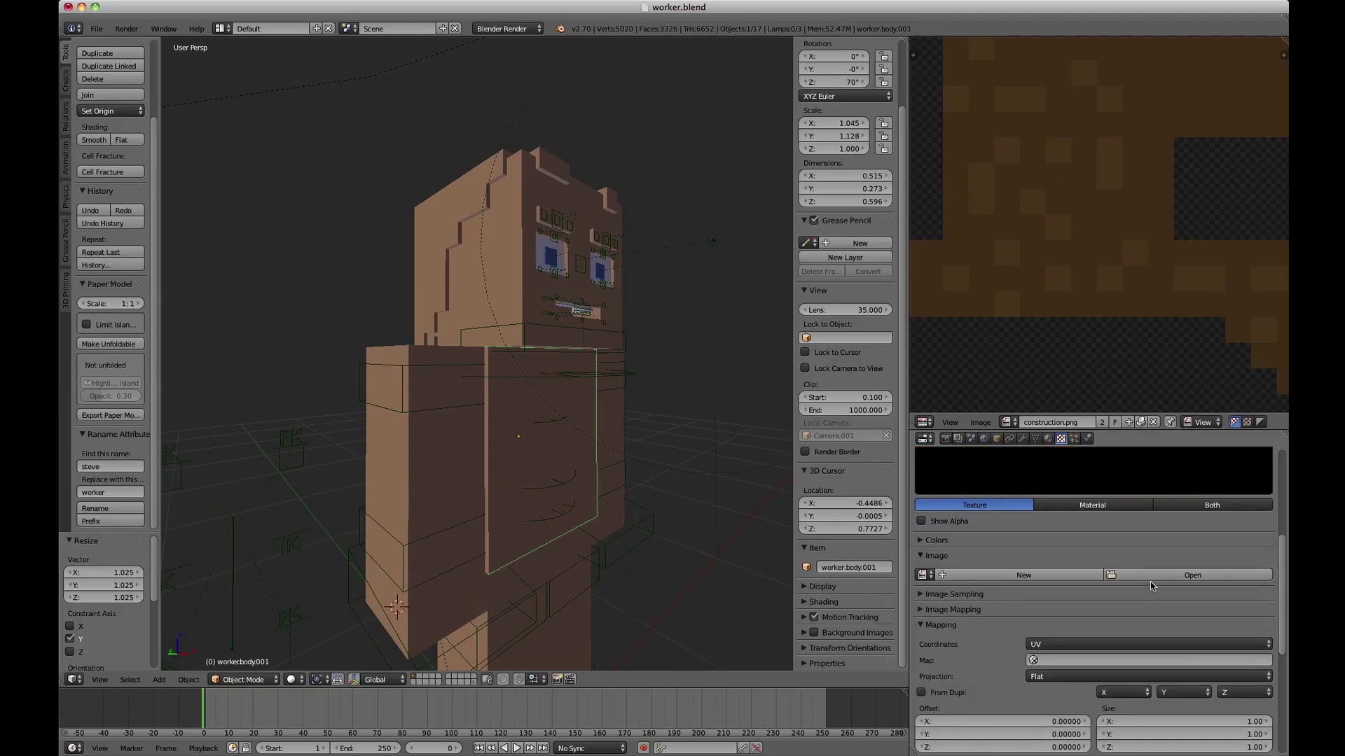
click(1149, 576)
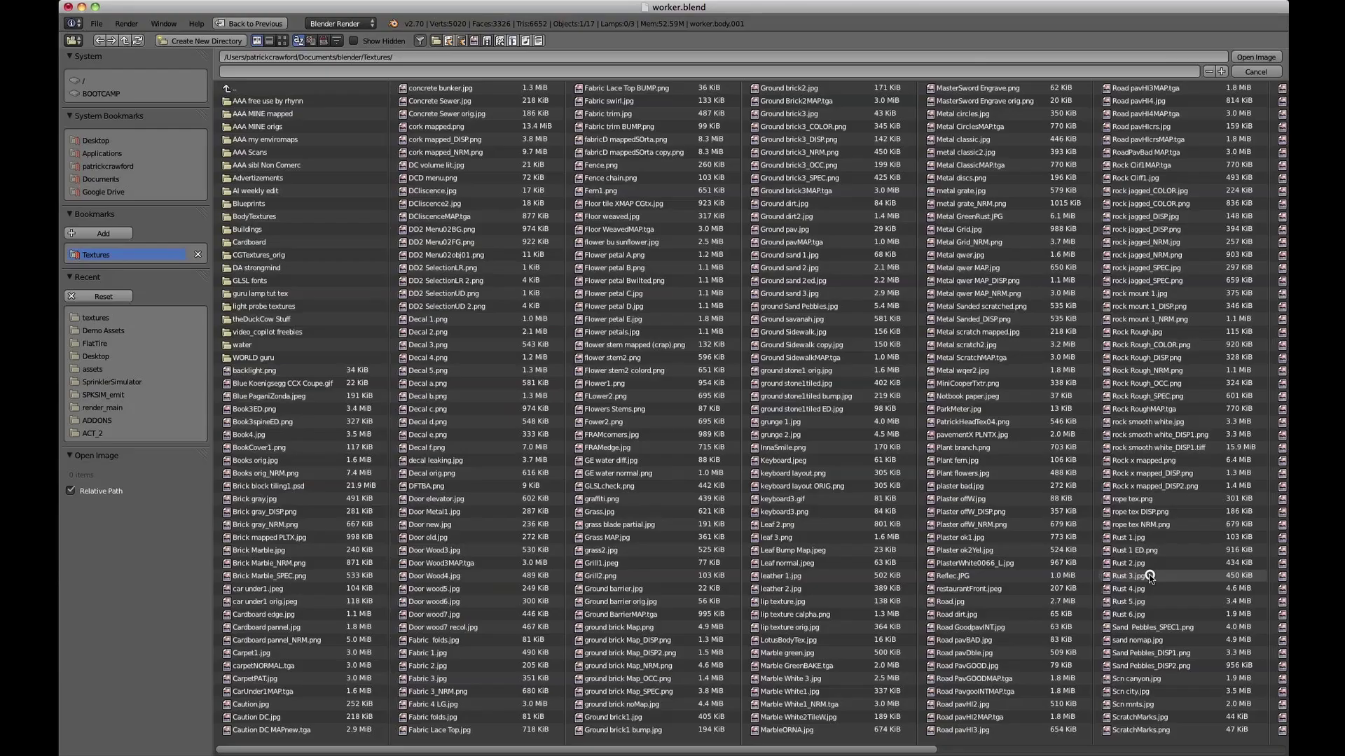
click(98, 319)
click(266, 114)
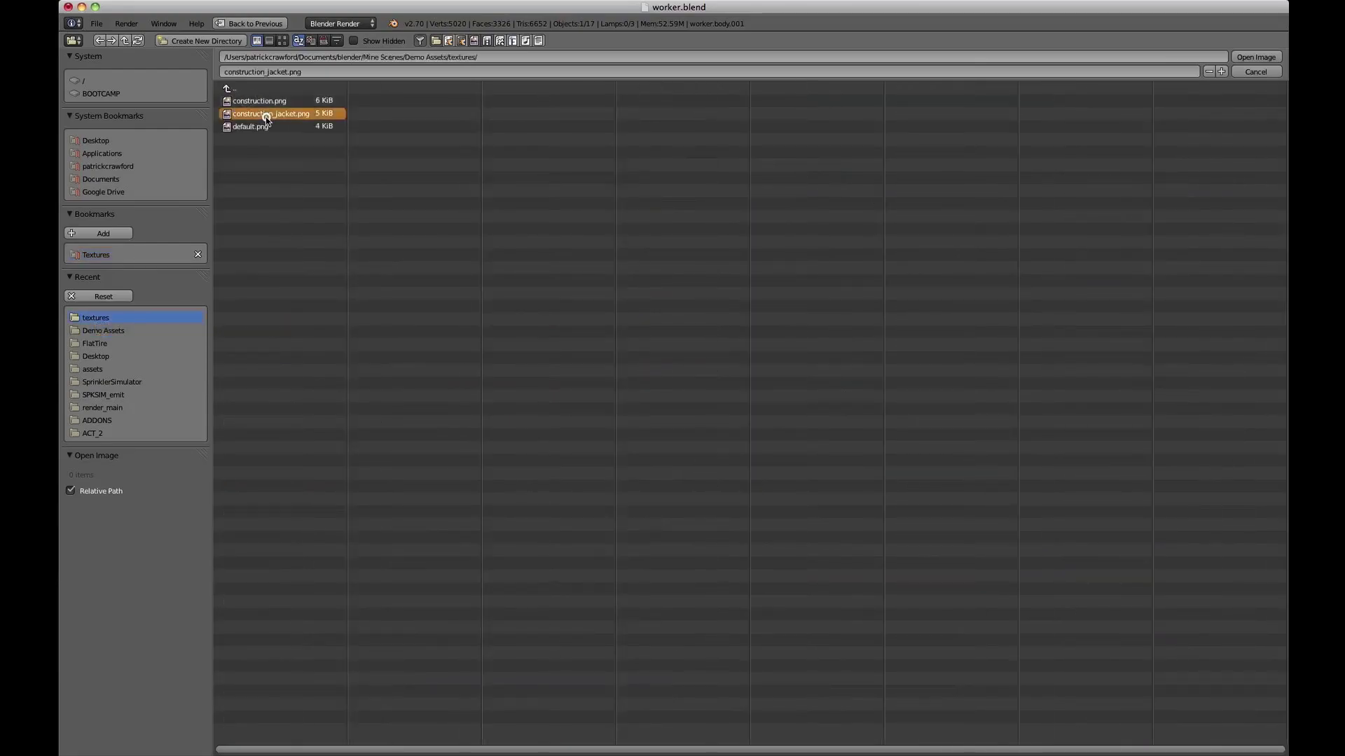
double_click(267, 116)
Check the jacket texture's image sampling with the Box filter, its mapping and influence, and the worker.jacket material settings.
scroll(1038, 640, down, 10)
scroll(1018, 514, up, 6)
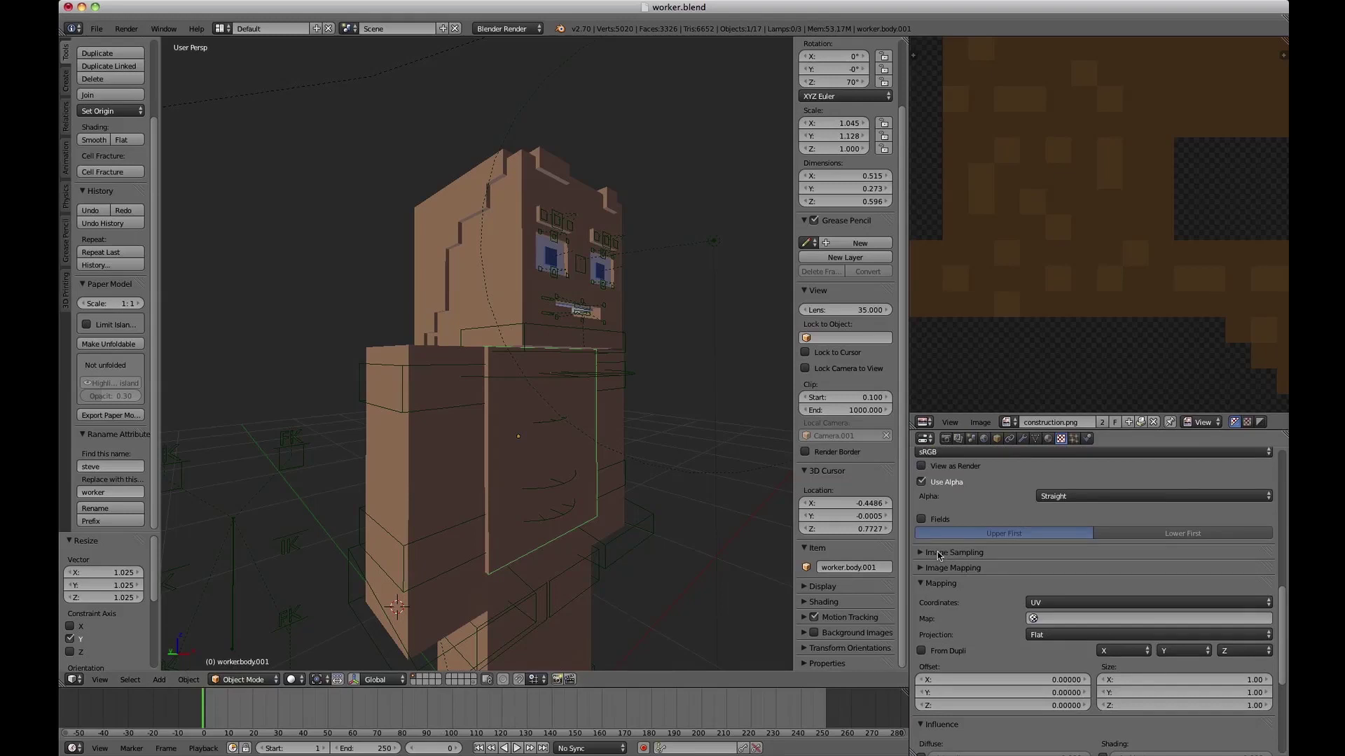
click(940, 553)
click(1146, 671)
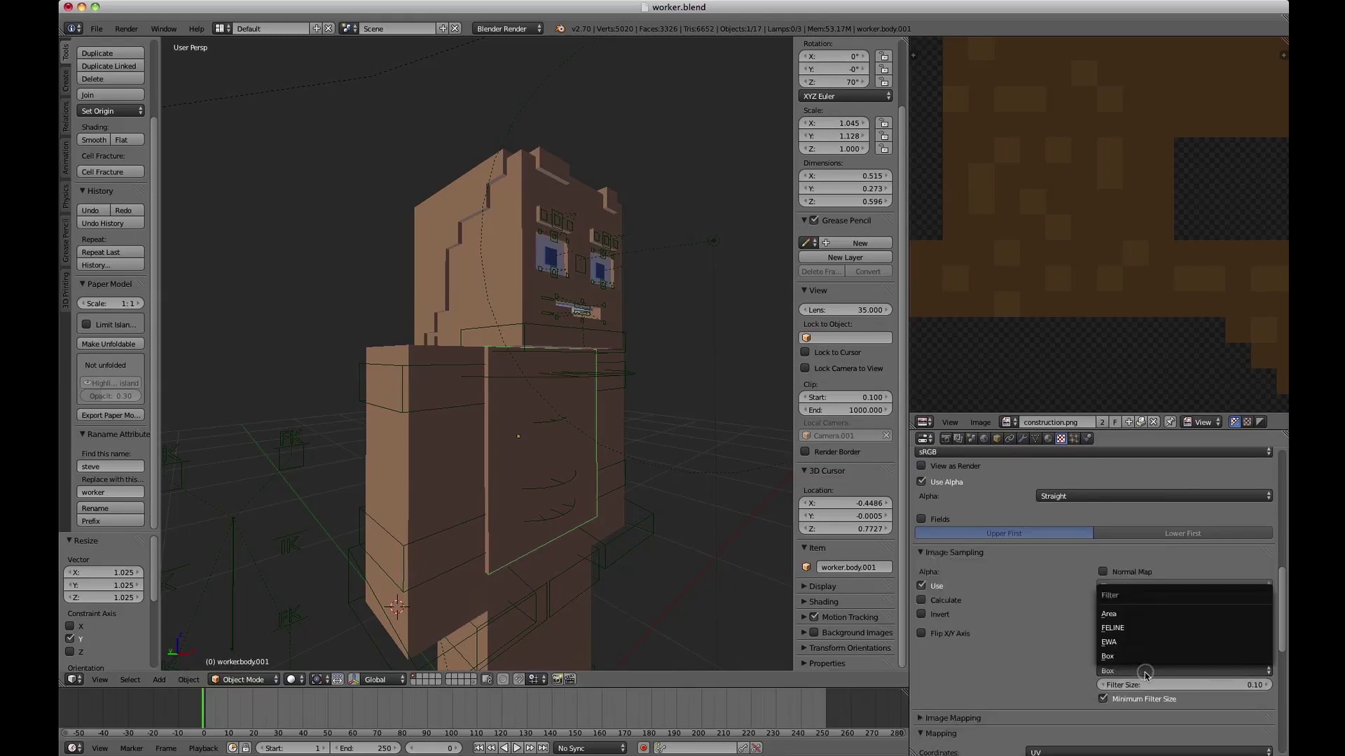
click(1146, 673)
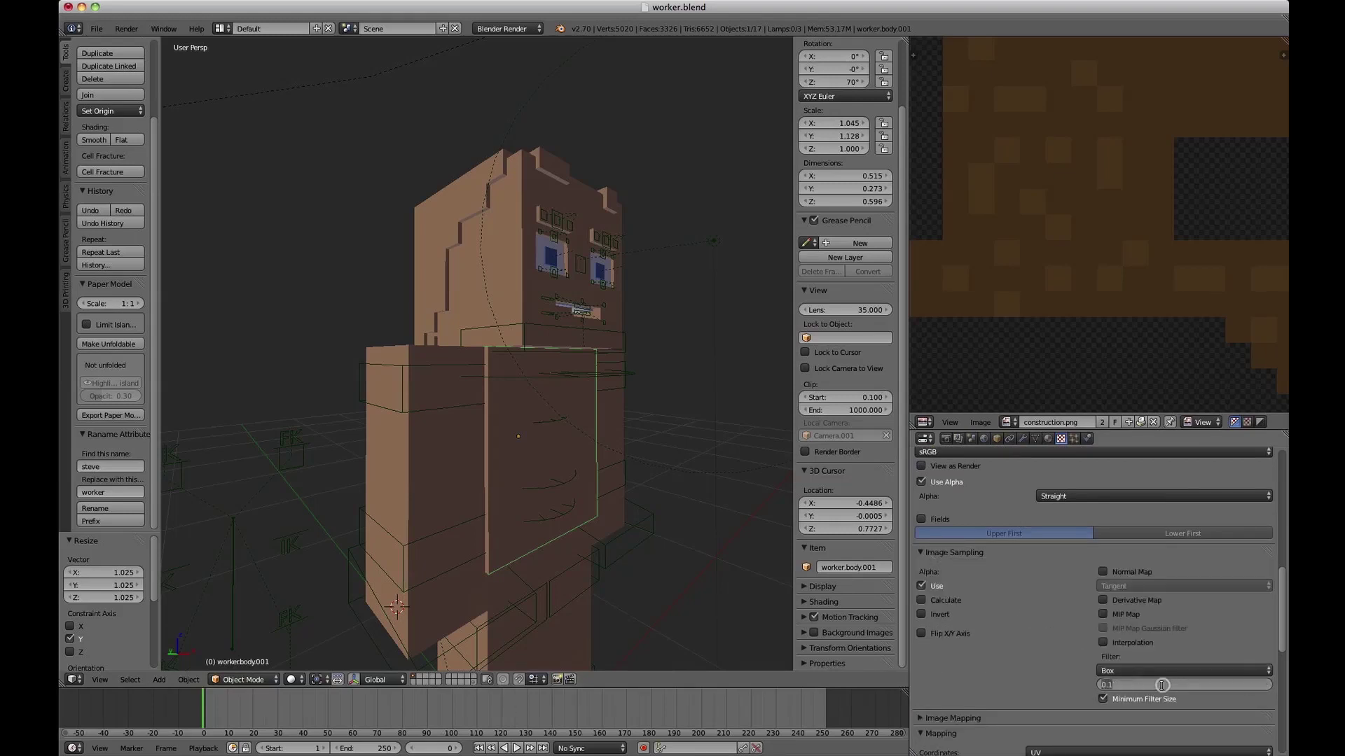
click(1151, 674)
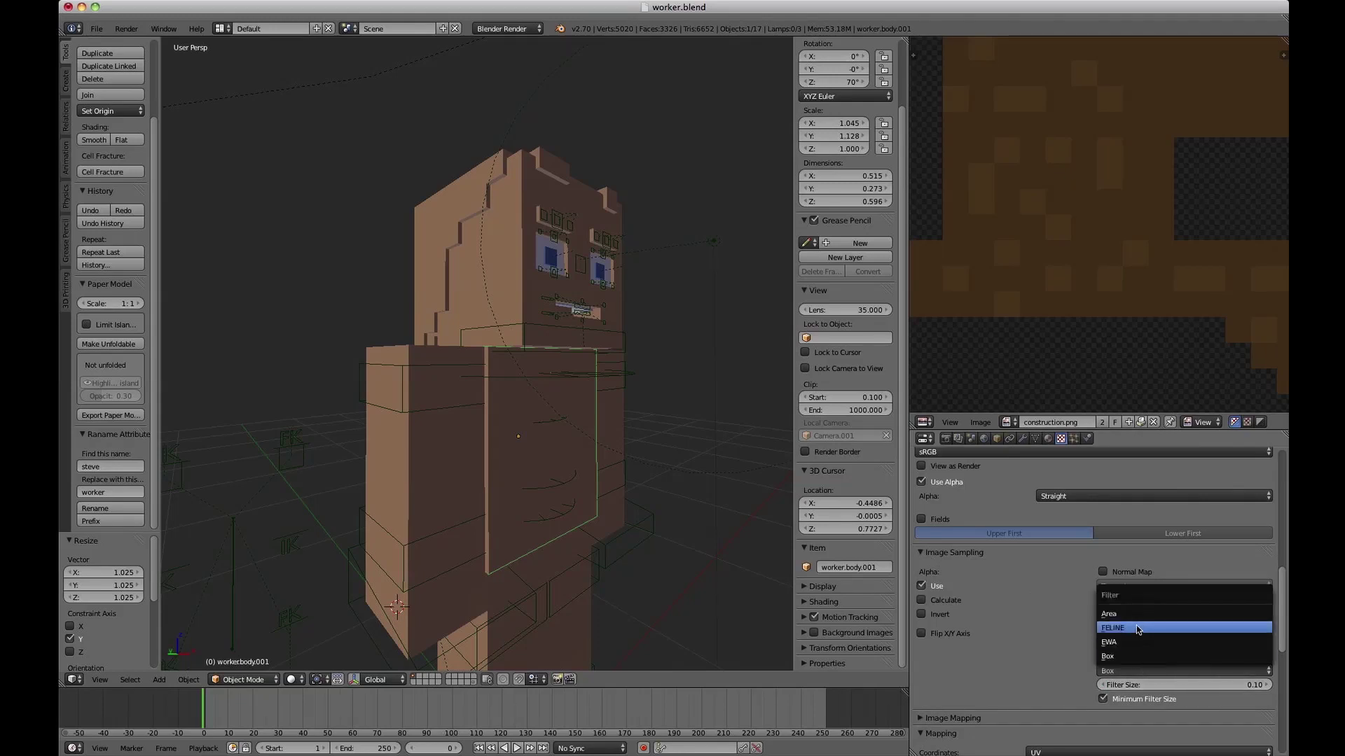
click(1139, 656)
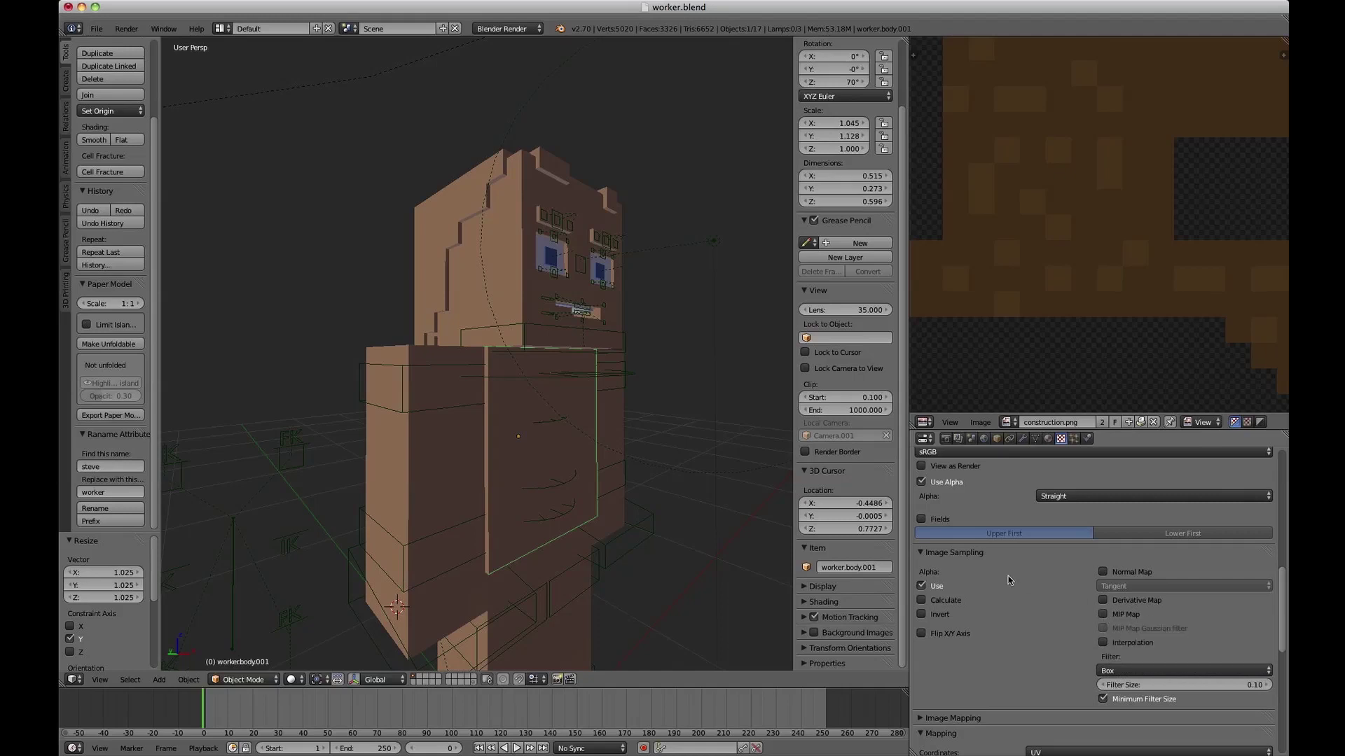
scroll(1007, 576, down, 8)
scroll(1007, 575, up, 1)
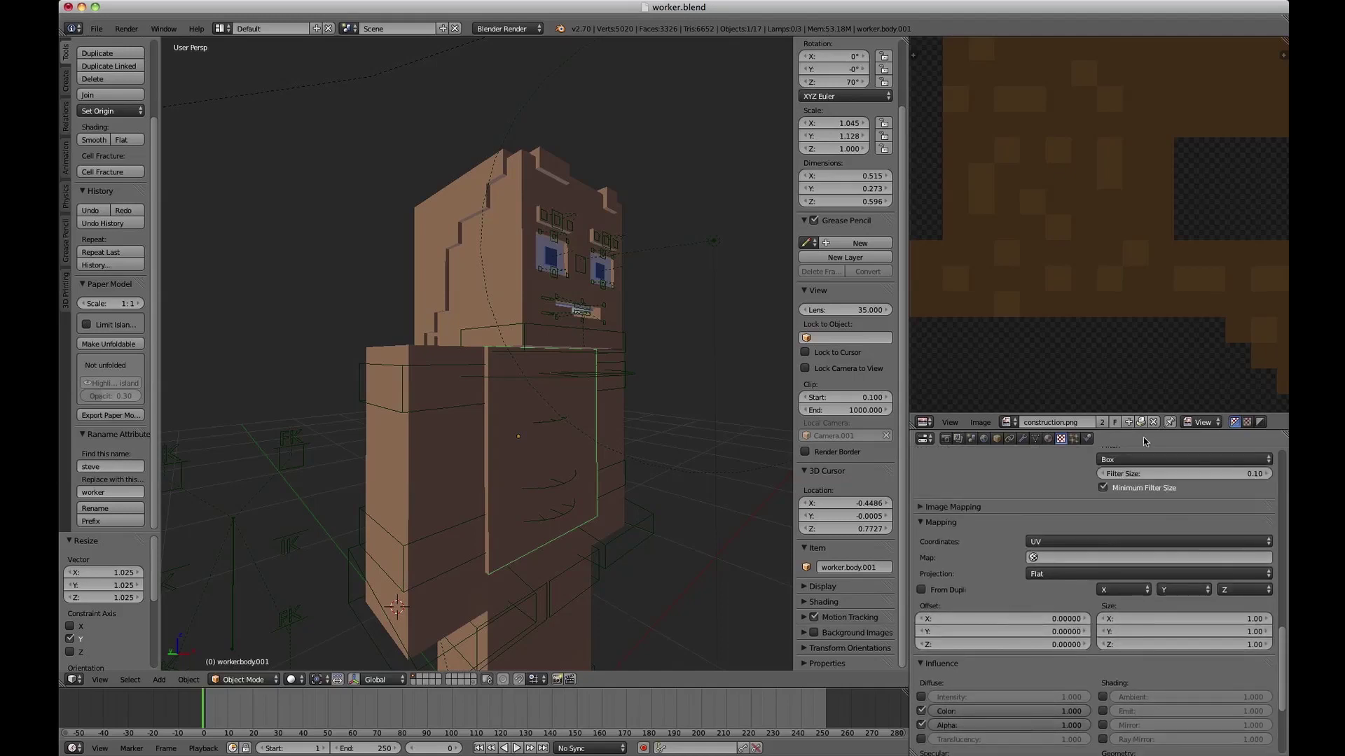
click(1049, 438)
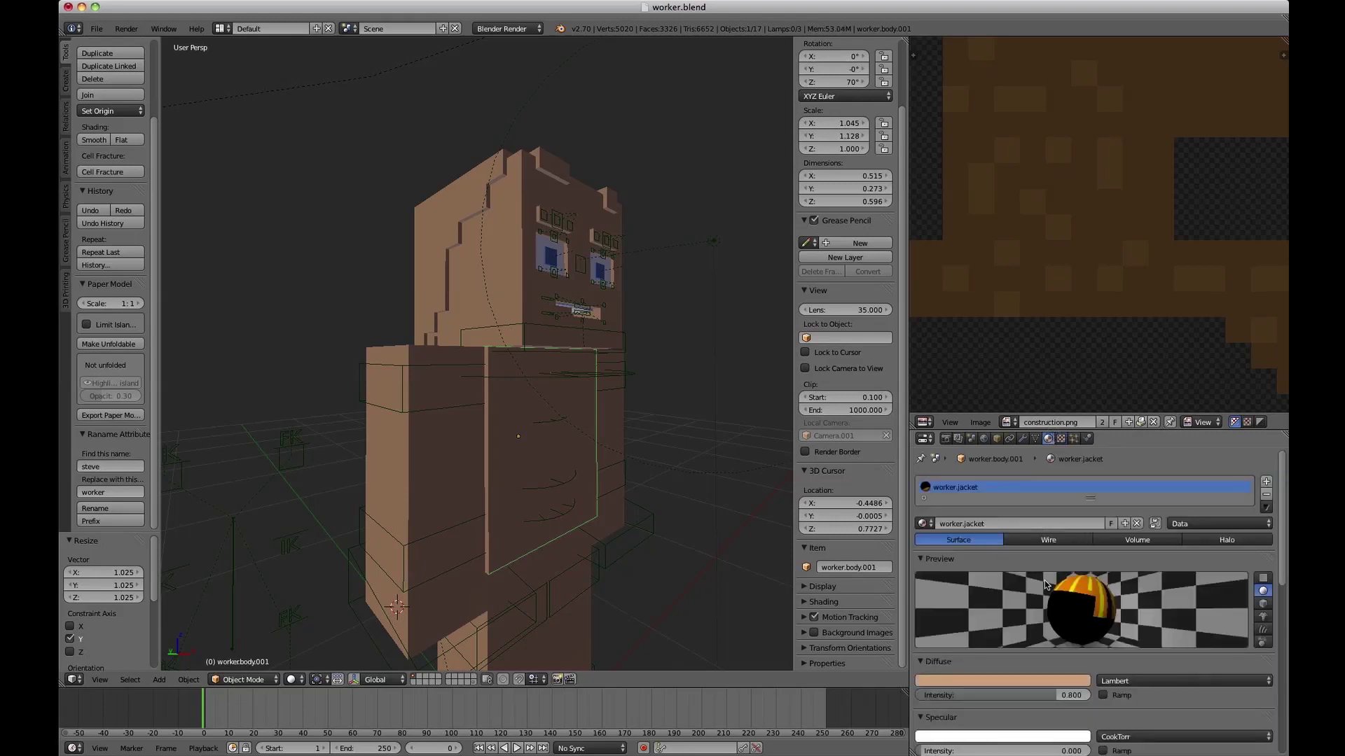
scroll(1045, 584, down, 2)
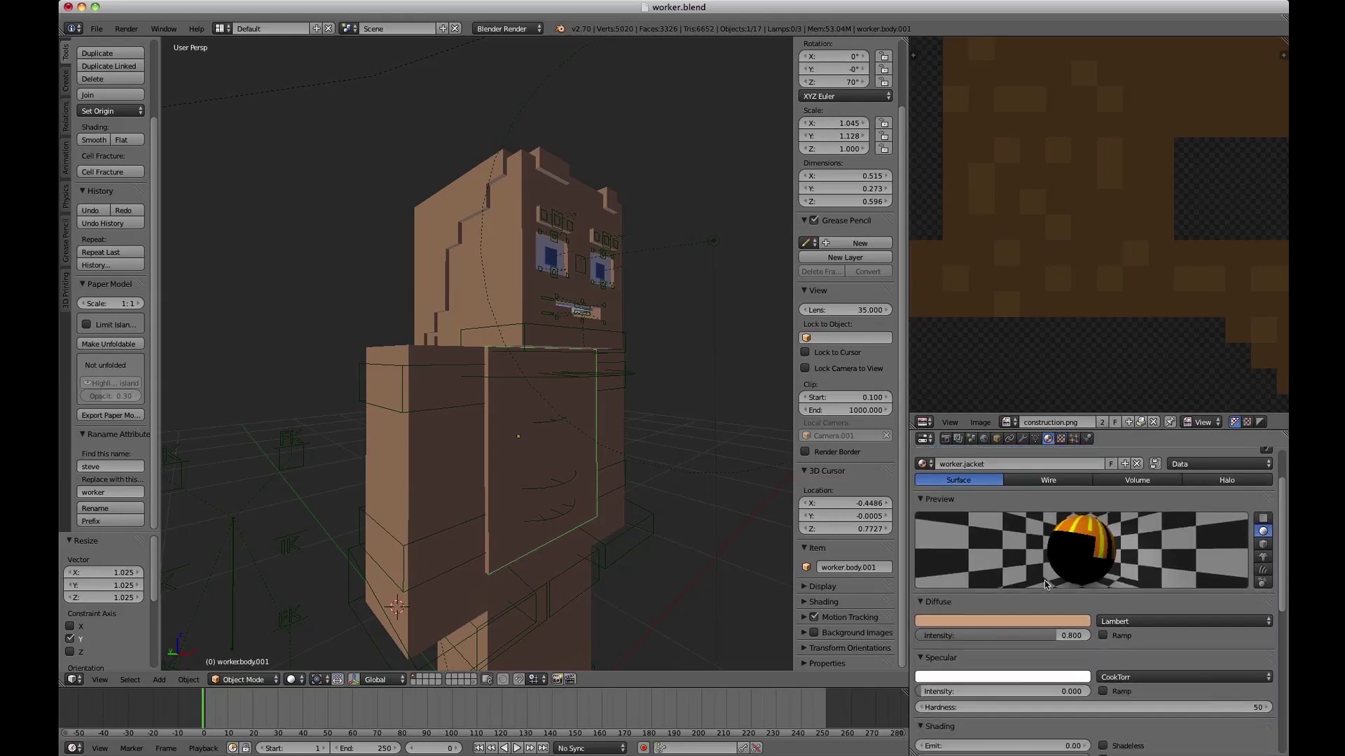
scroll(1045, 585, down, 7)
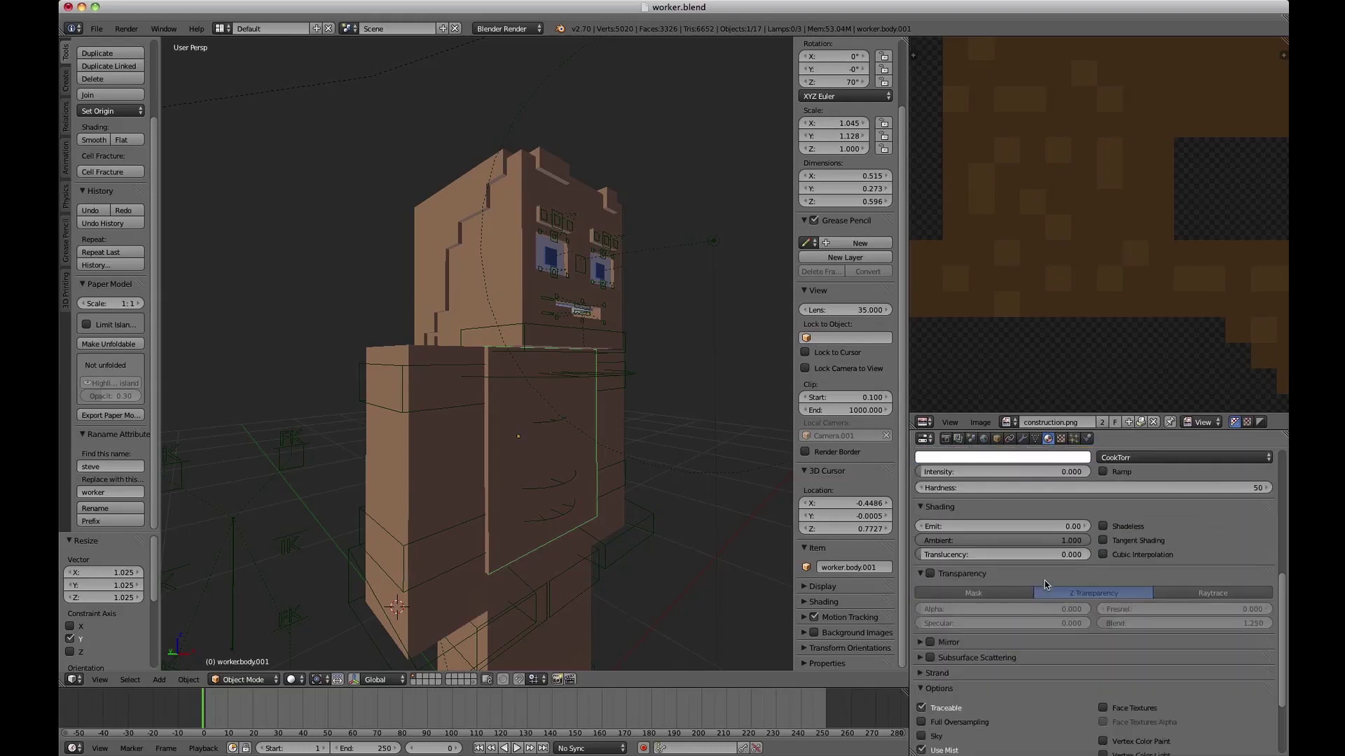
scroll(962, 583, up, 5)
scroll(963, 581, down, 3)
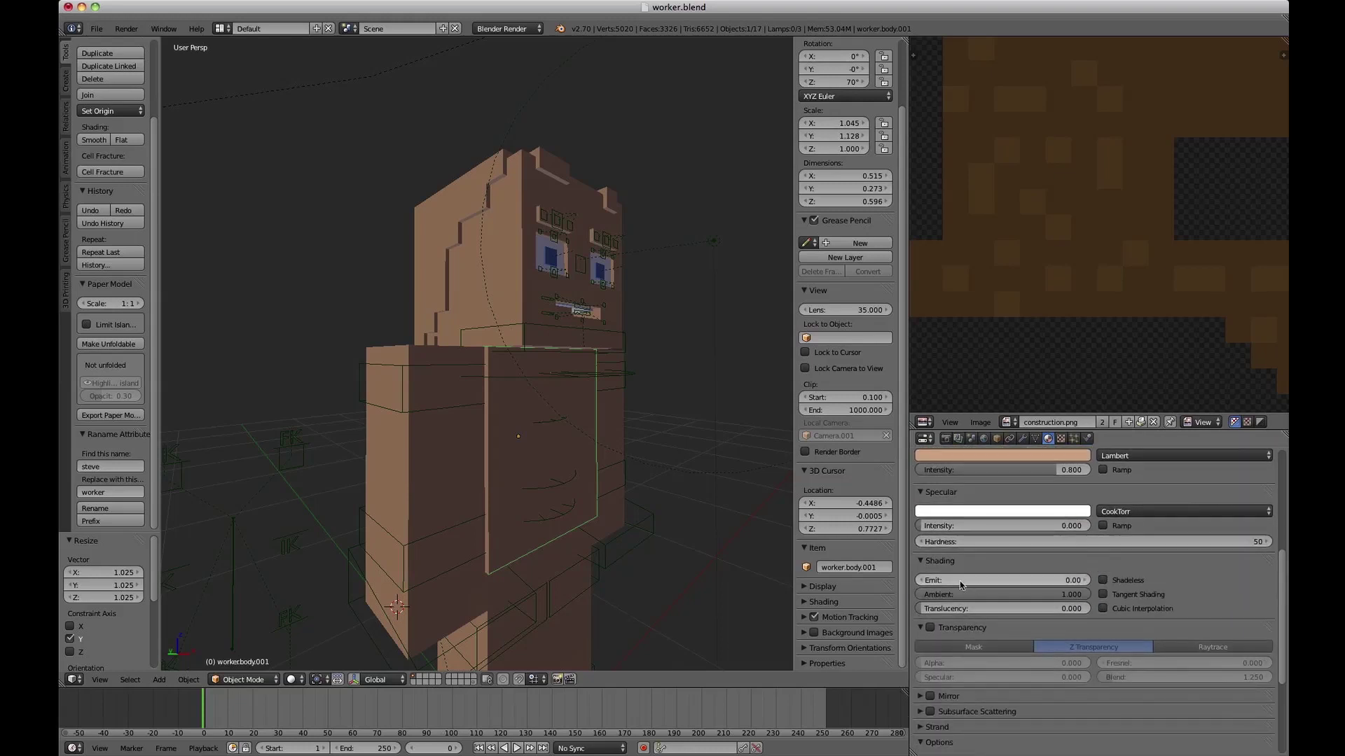
scroll(1027, 545, up, 4)
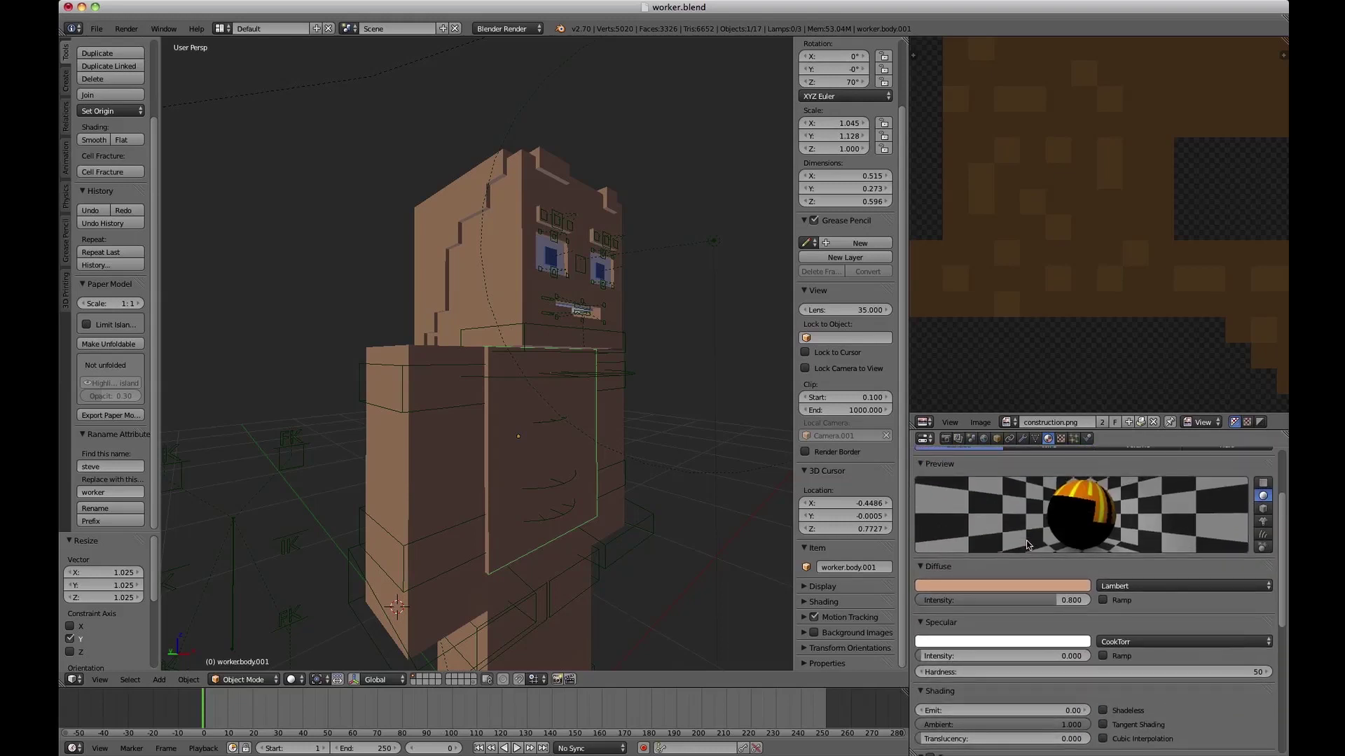
Select the whole jacket mesh in Edit Mode and assign construction_jacket.png to its UV faces.
key(Tab)
middle_drag(701, 469, 650, 462)
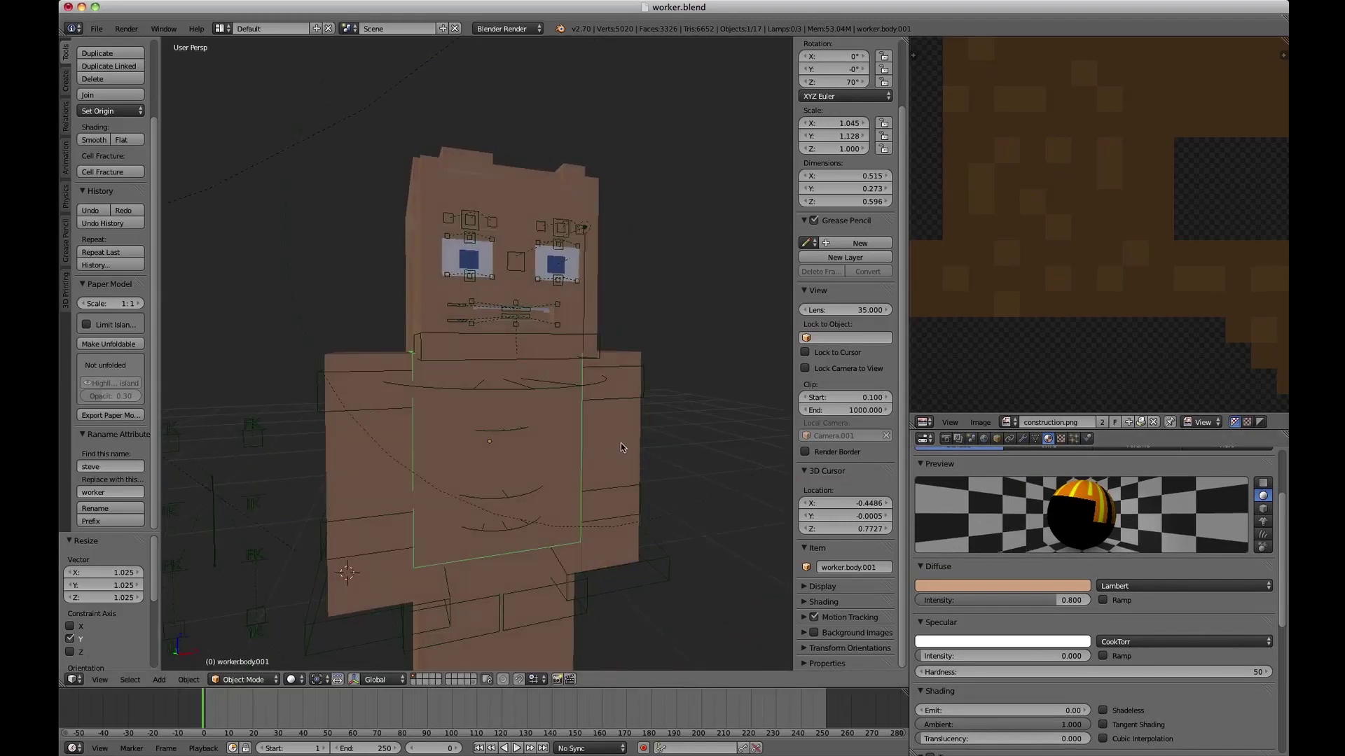
key(a)
key(a)
key(a)
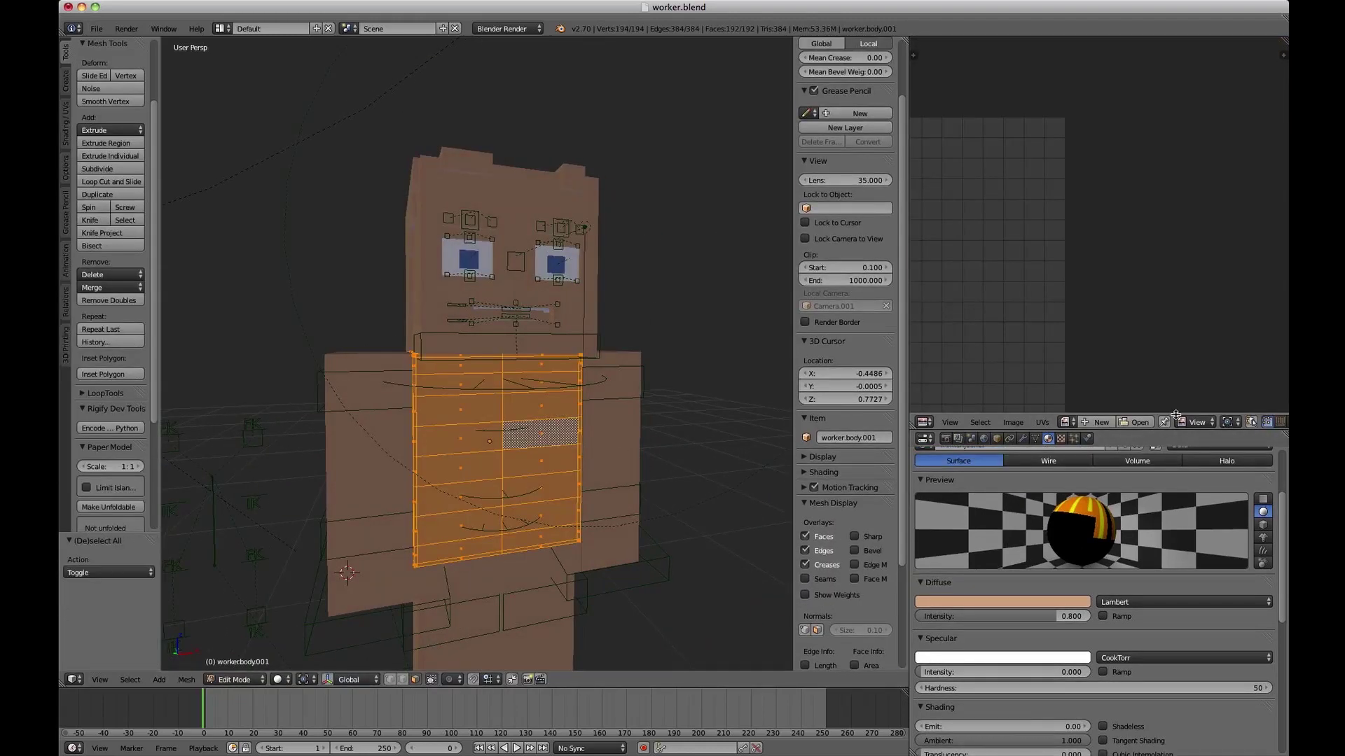
click(1065, 422)
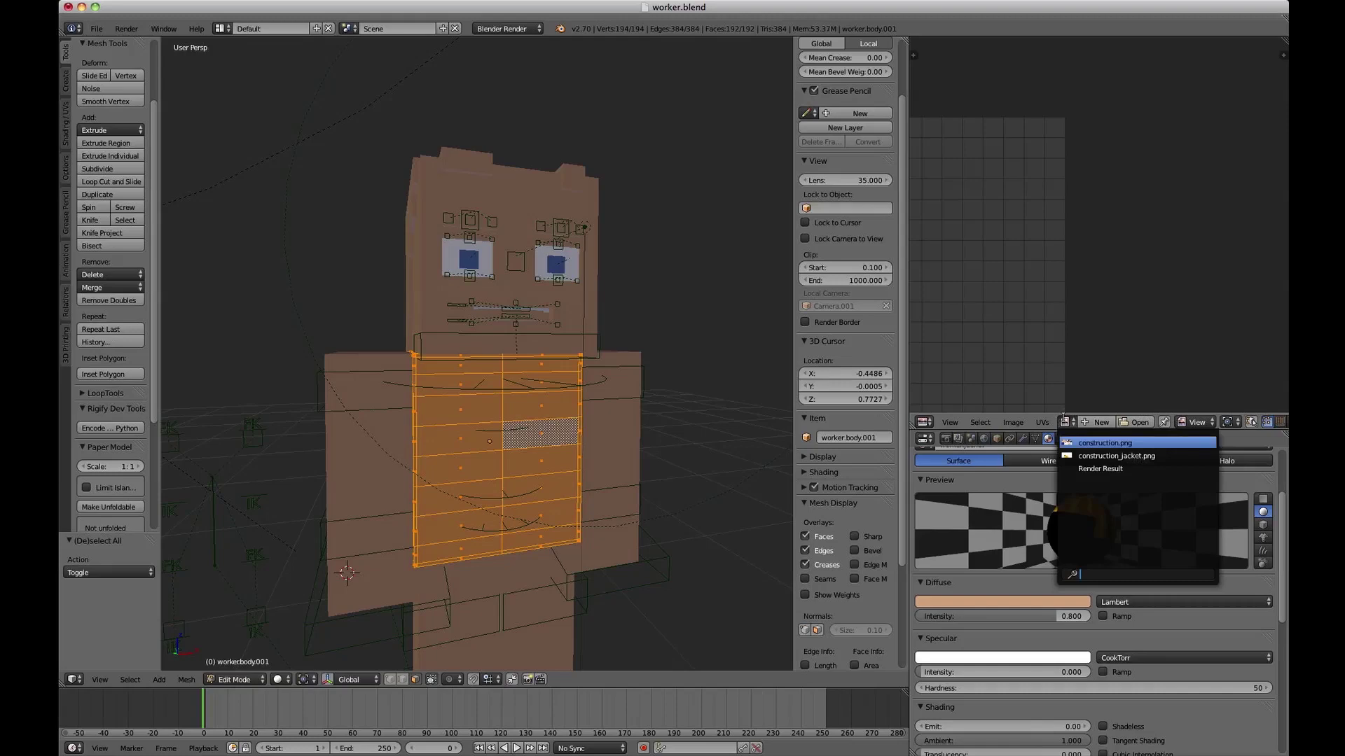
key(Down)
key(Return)
Examine how the jacket's UV layout fits construction_jacket.png, comparing the transparent centre gap with the front of the torso mesh.
key(ctrl+Up)
scroll(931, 313, up, 3)
scroll(933, 314, up, 1)
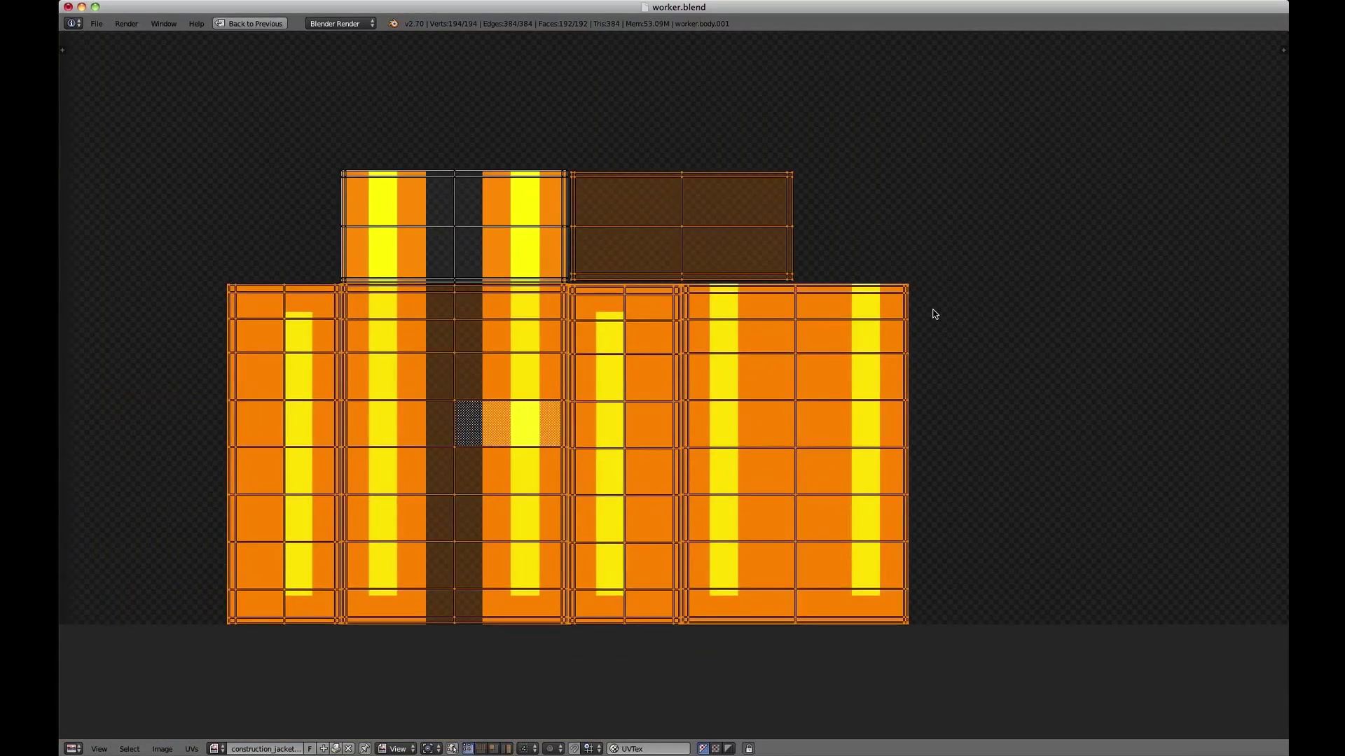
ctrl+scroll(557, 255, left, 2)
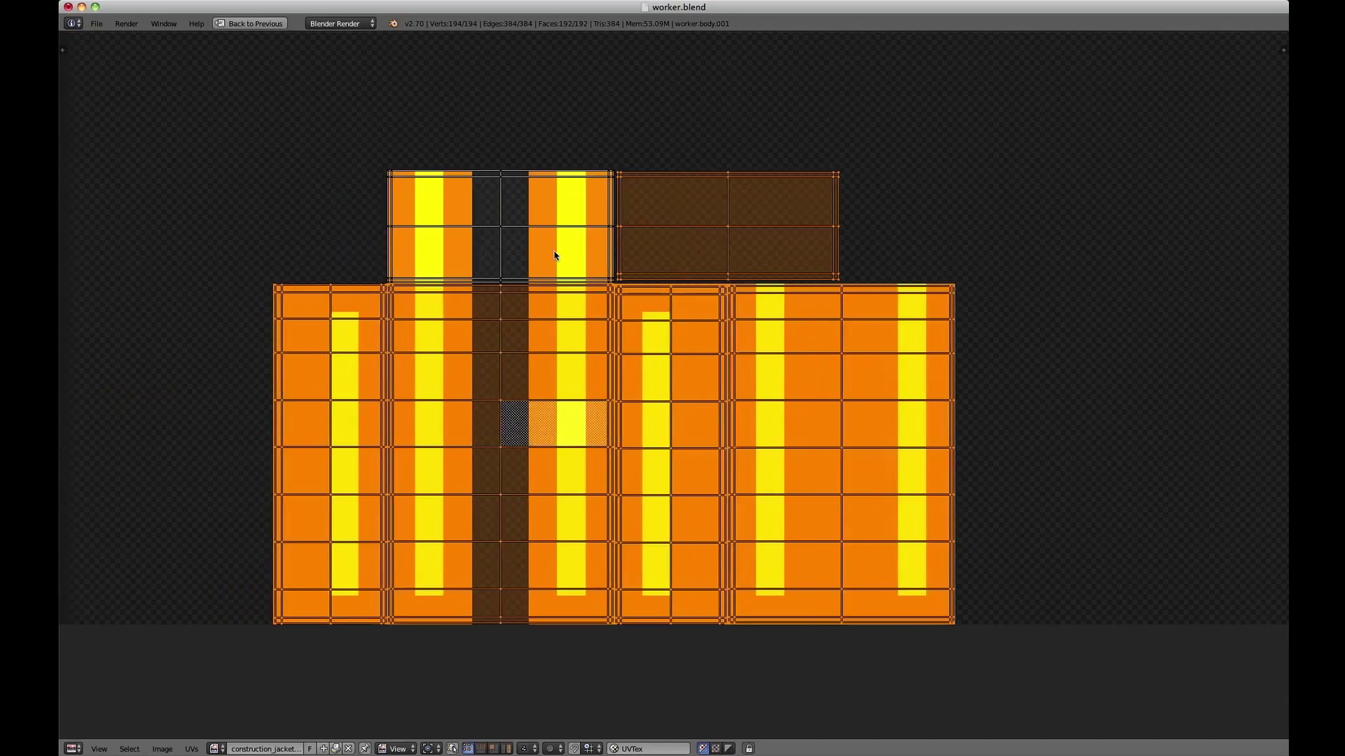
scroll(557, 256, down, 1)
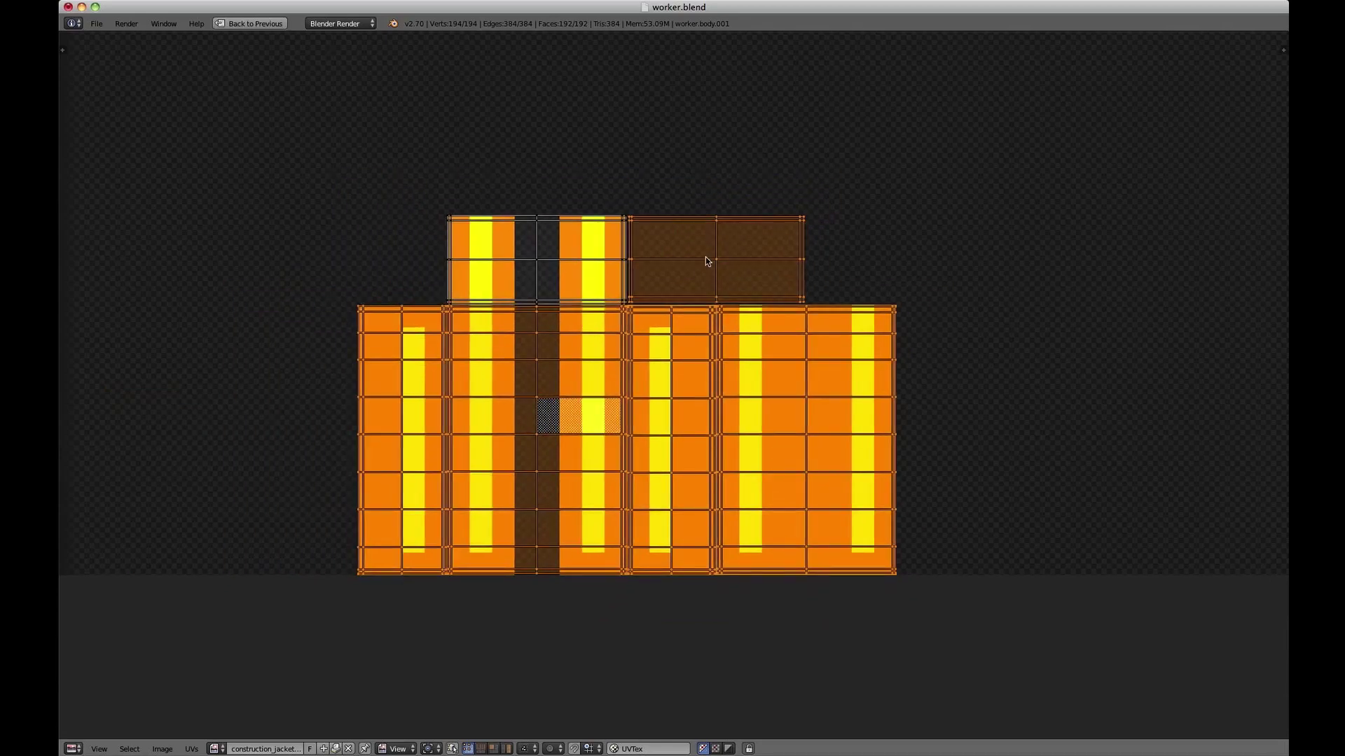
key(ctrl+Up)
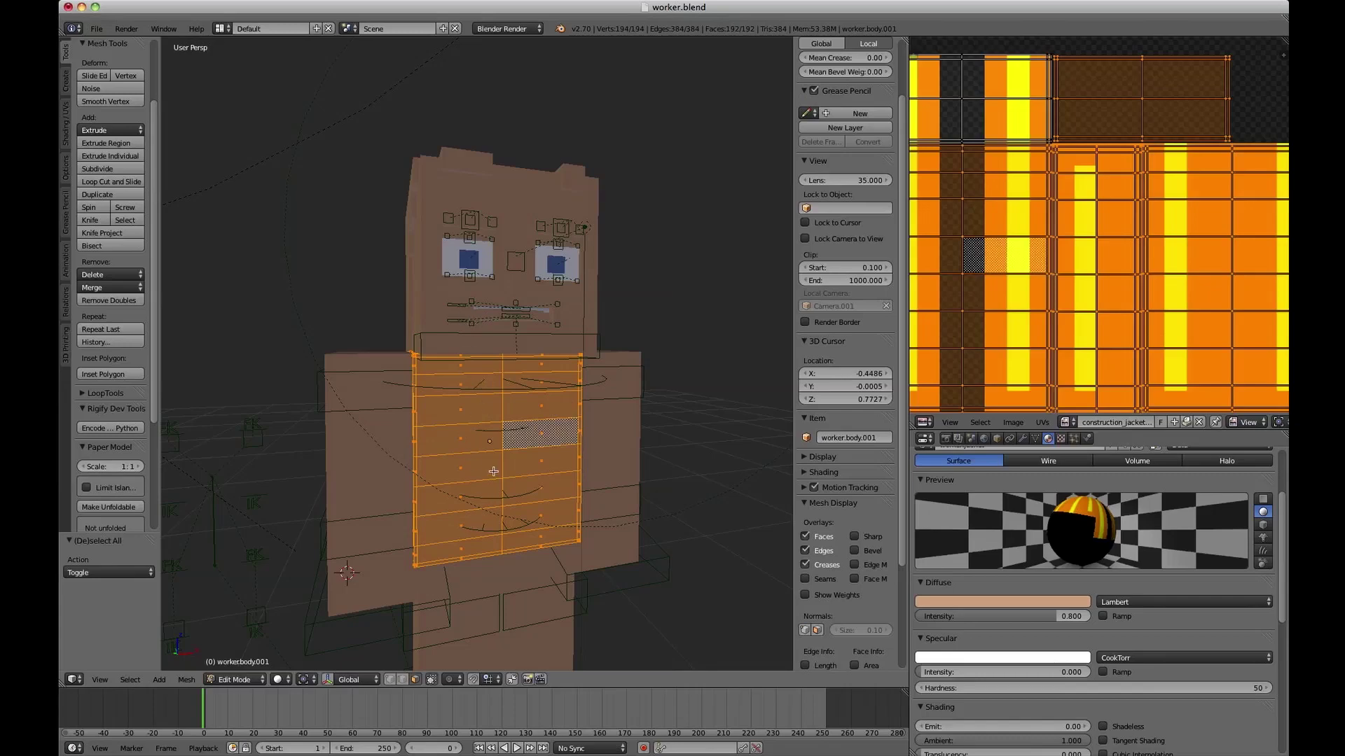
middle_drag(498, 385, 531, 370)
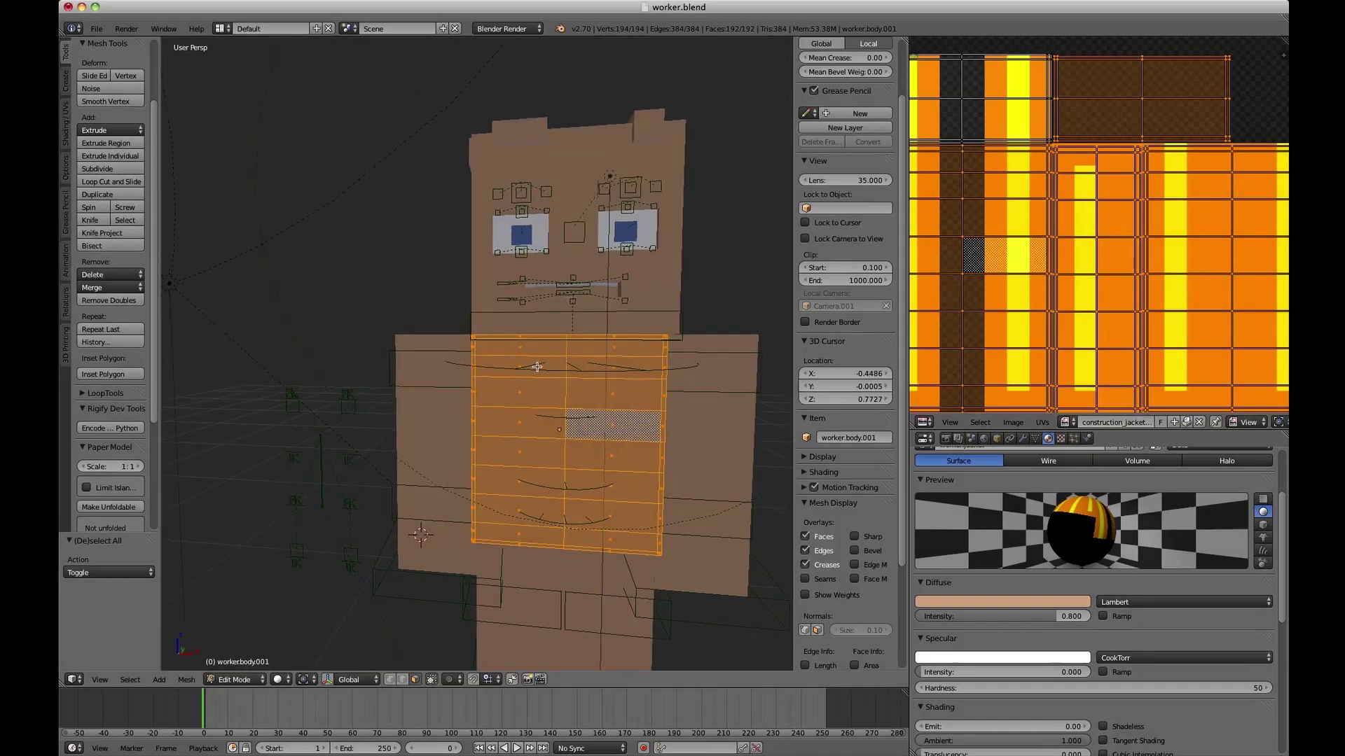
scroll(998, 183, up, 2)
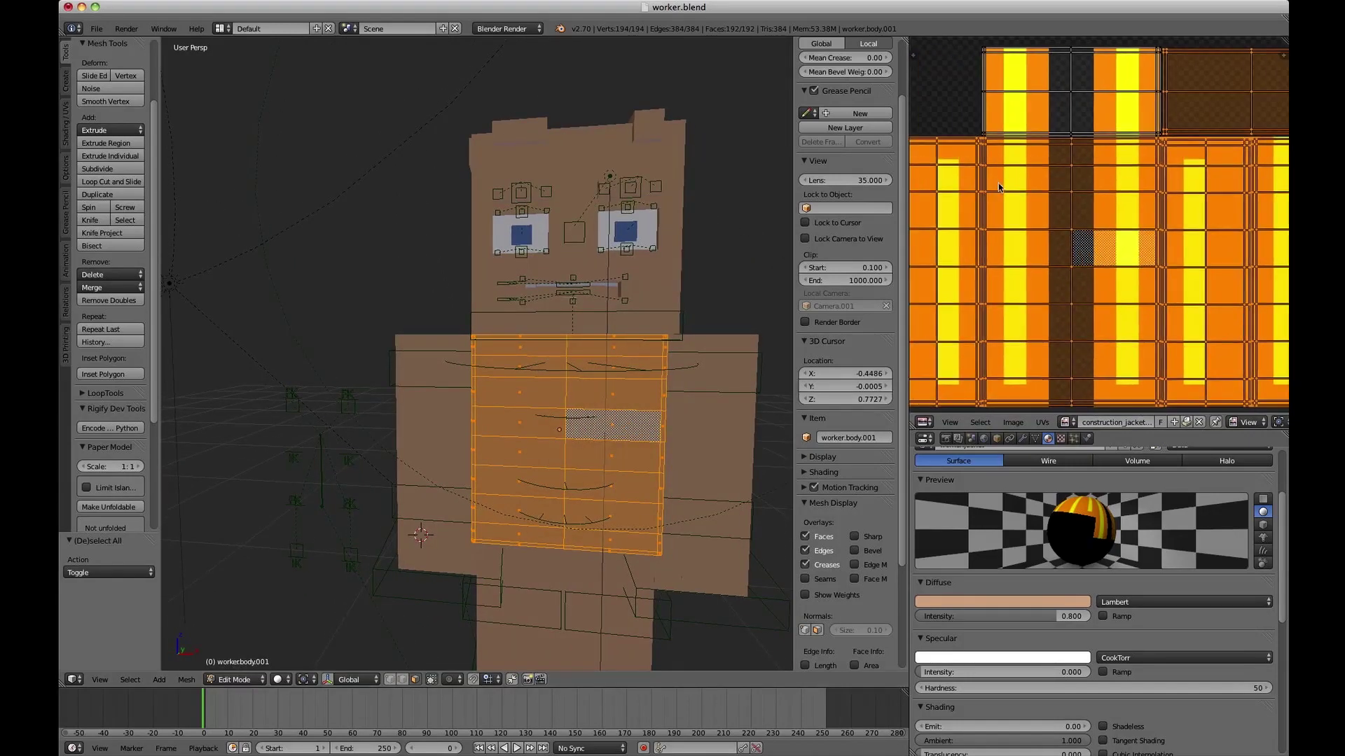
key(ctrl+Up)
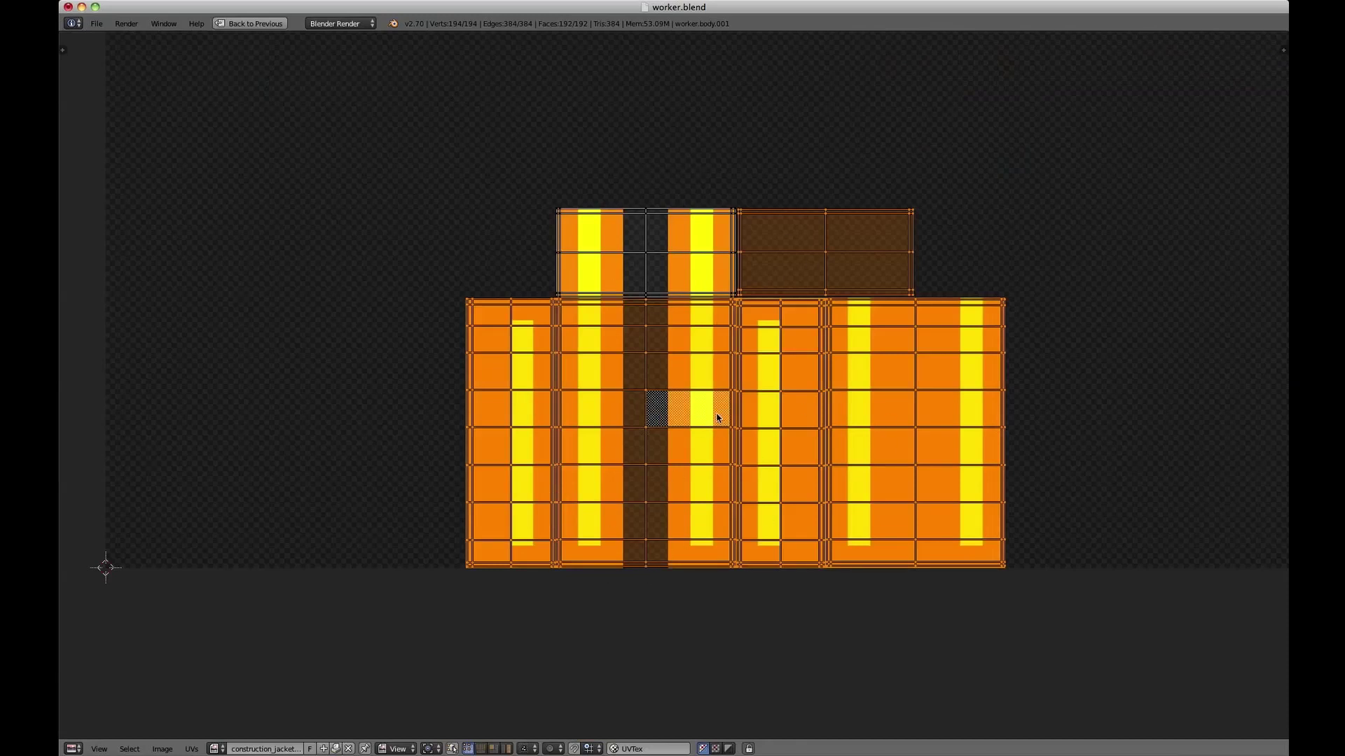
key(ctrl+Down)
middle_drag(693, 414, 704, 347)
key(ctrl+Up)
key(ctrl+Down)
middle_drag(575, 316, 564, 270)
scroll(553, 280, up, 4)
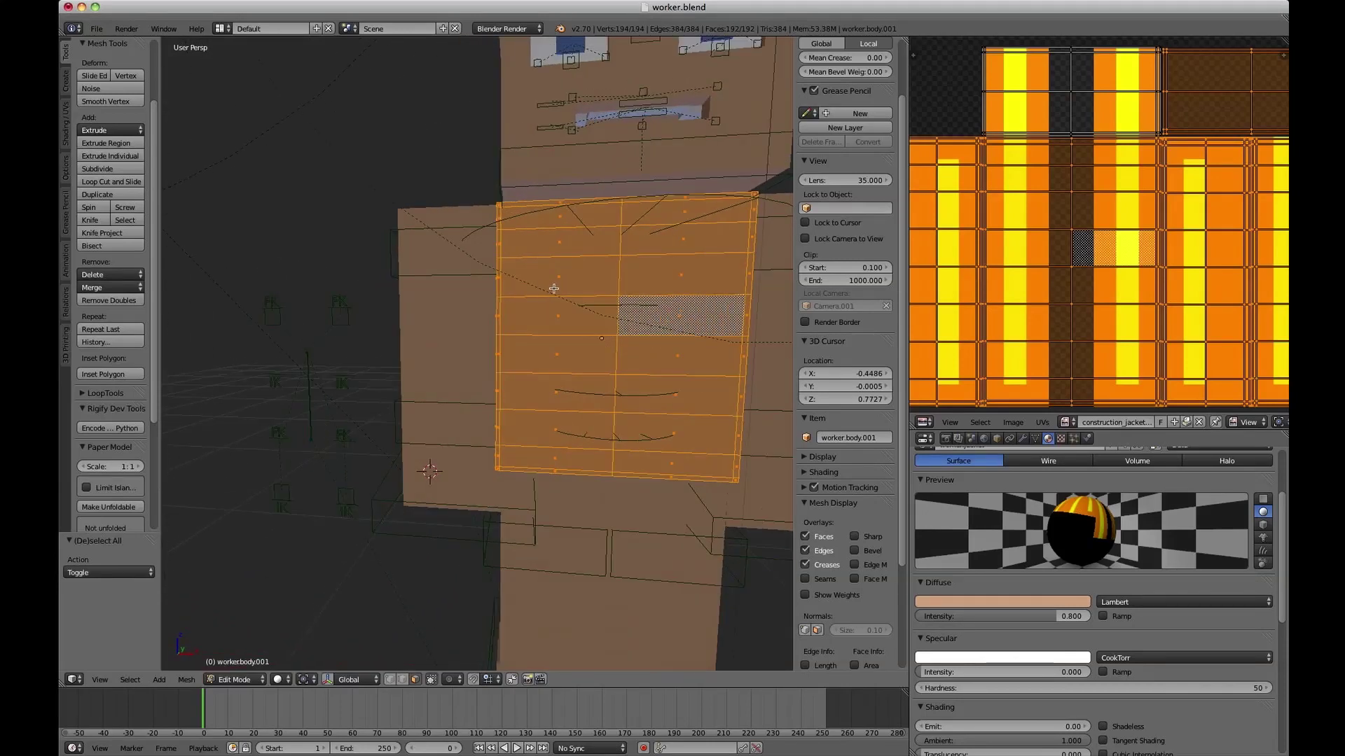
Try a vertical loop cut on one half of the jacket front, slid toward the centre by about 0.39.
key(a)
key(ctrl+r)
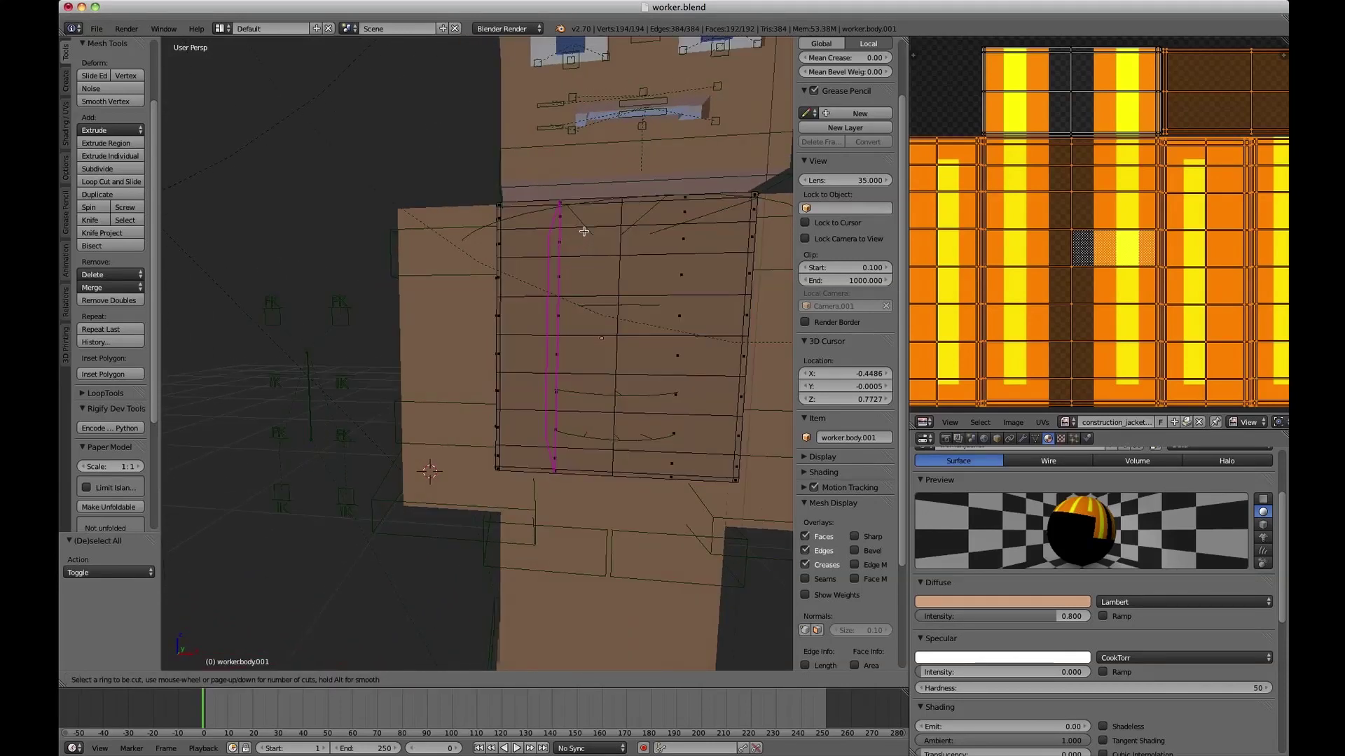
click(584, 231)
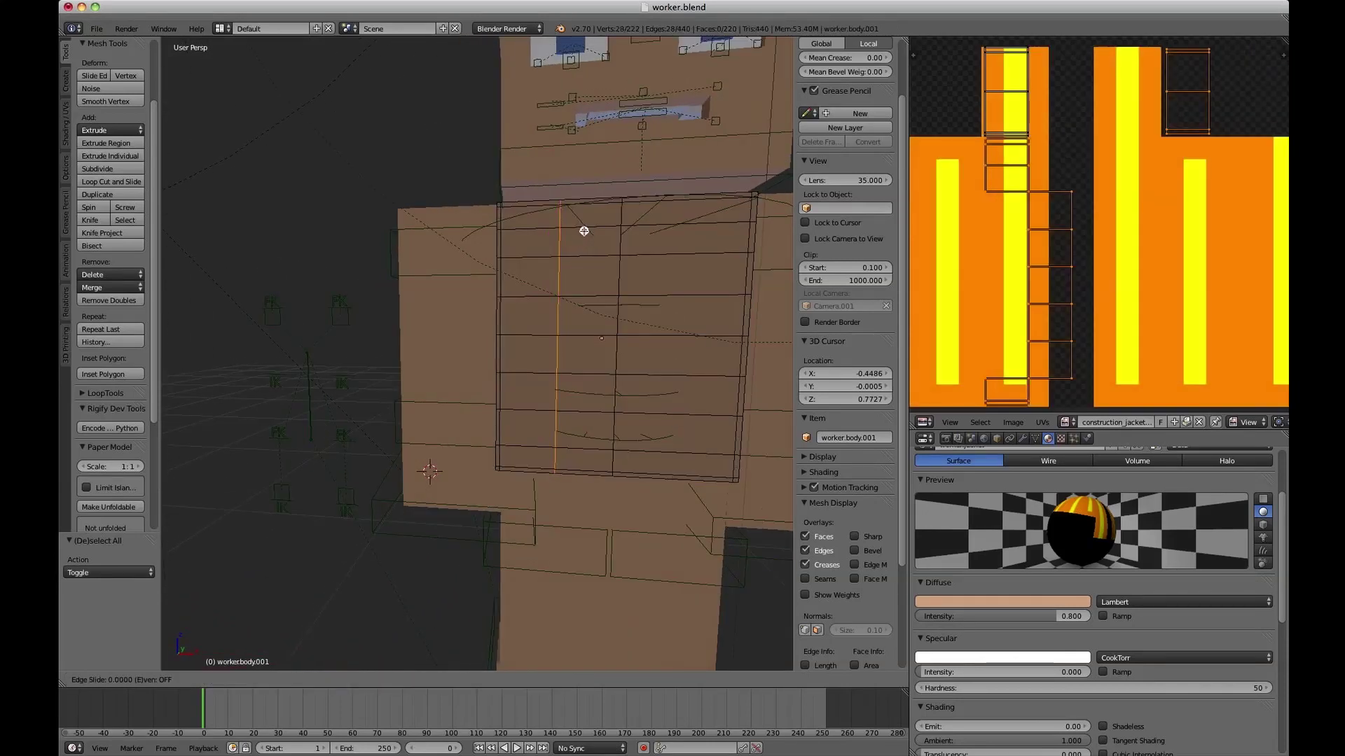
click(608, 302)
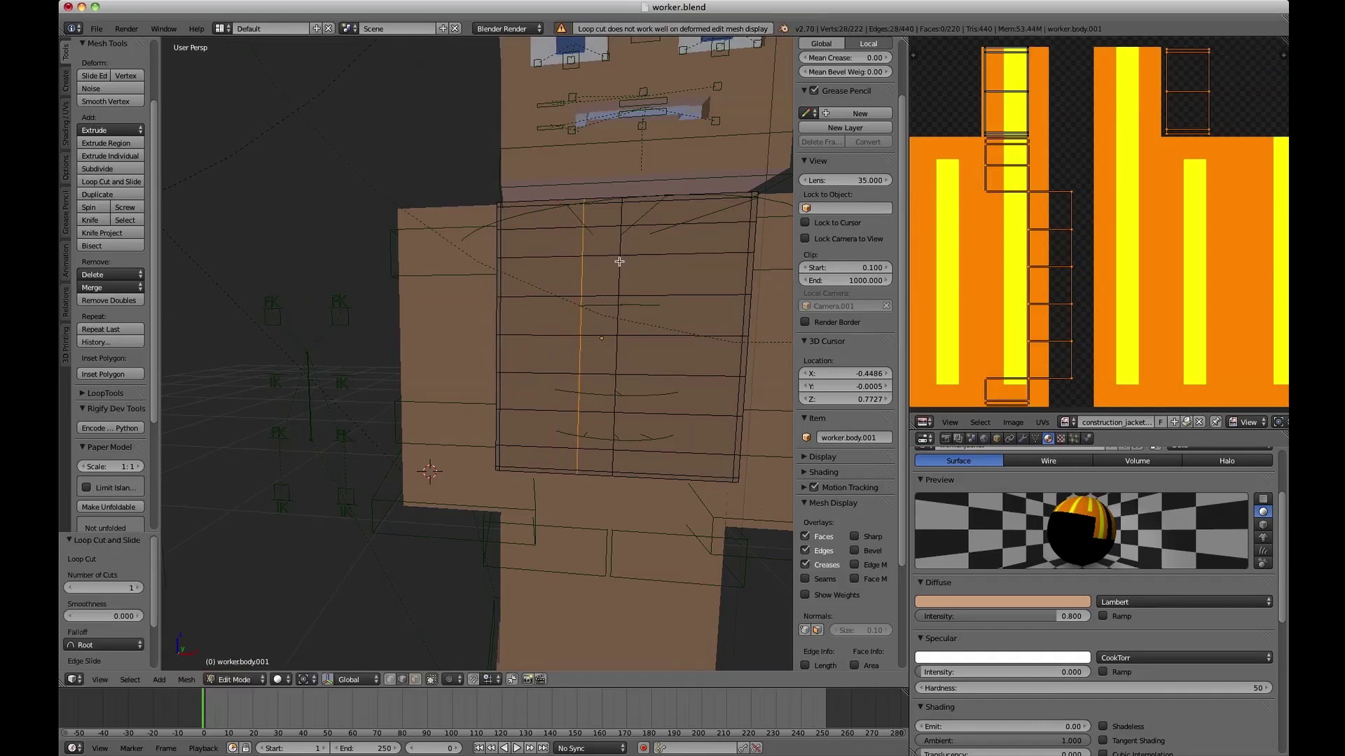
Show the model with textured shading and turn on Correct UVs for the loop cut's edge slide.
key(alt+z)
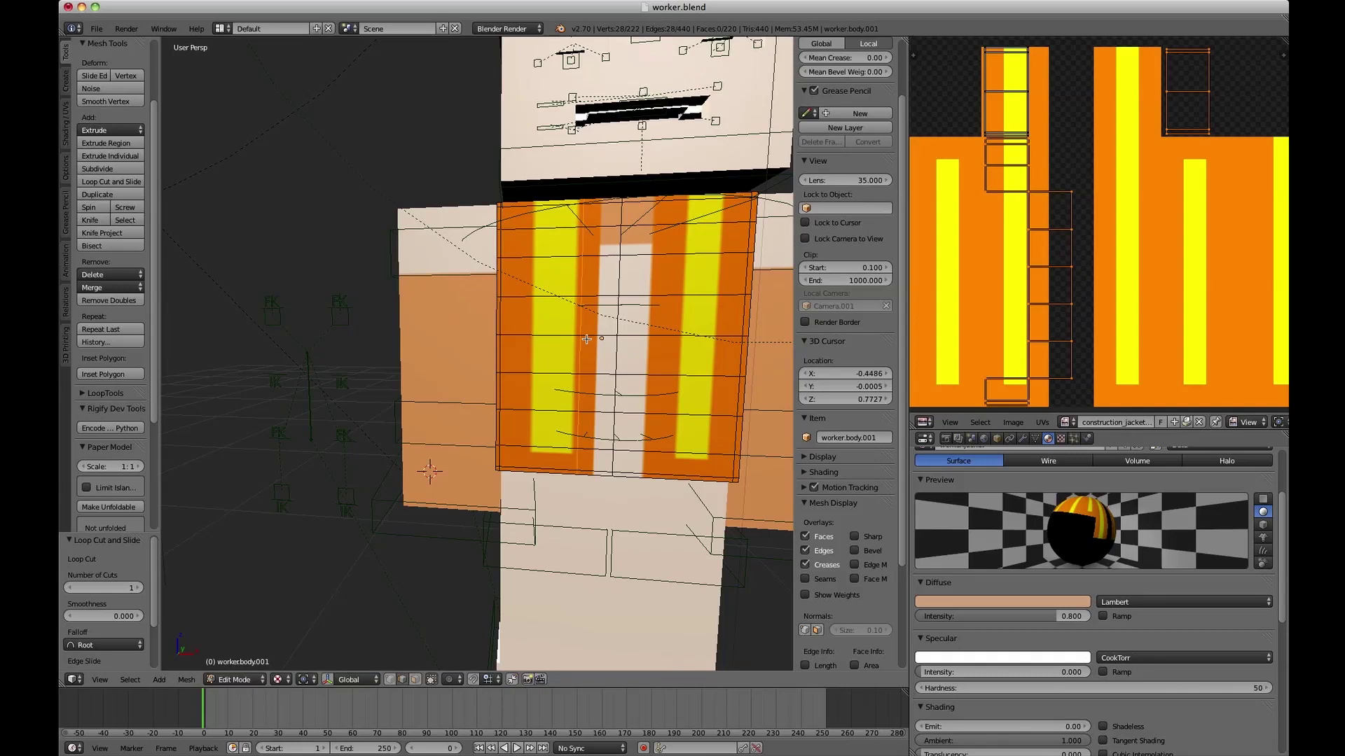
scroll(95, 561, down, 3)
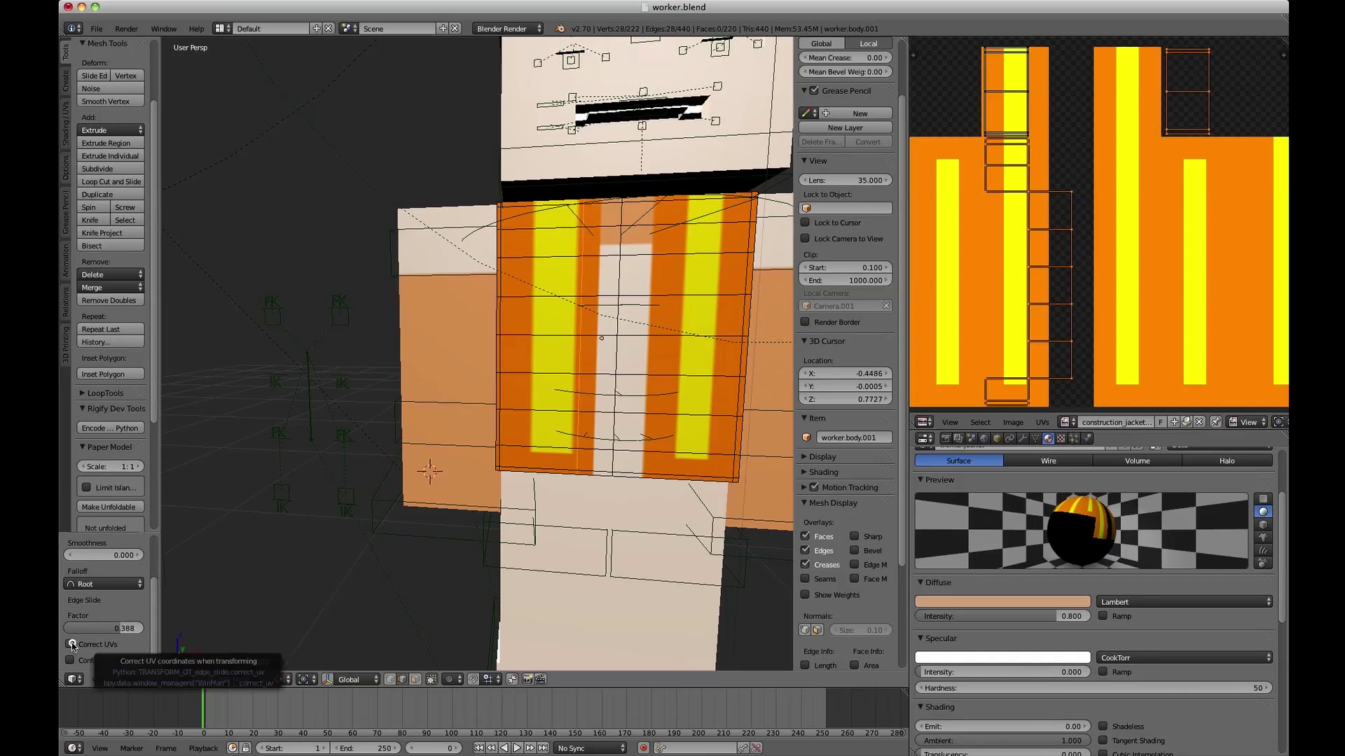
click(72, 644)
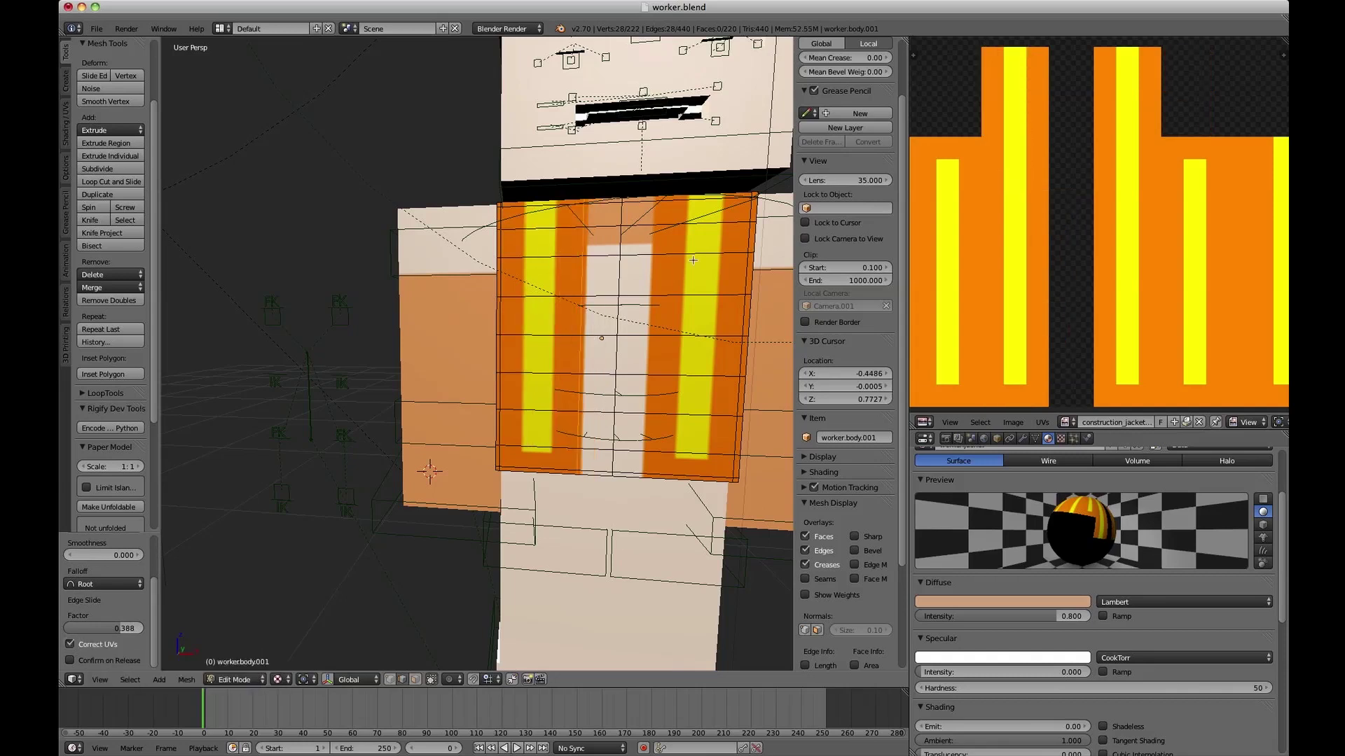
scroll(584, 263, up, 2)
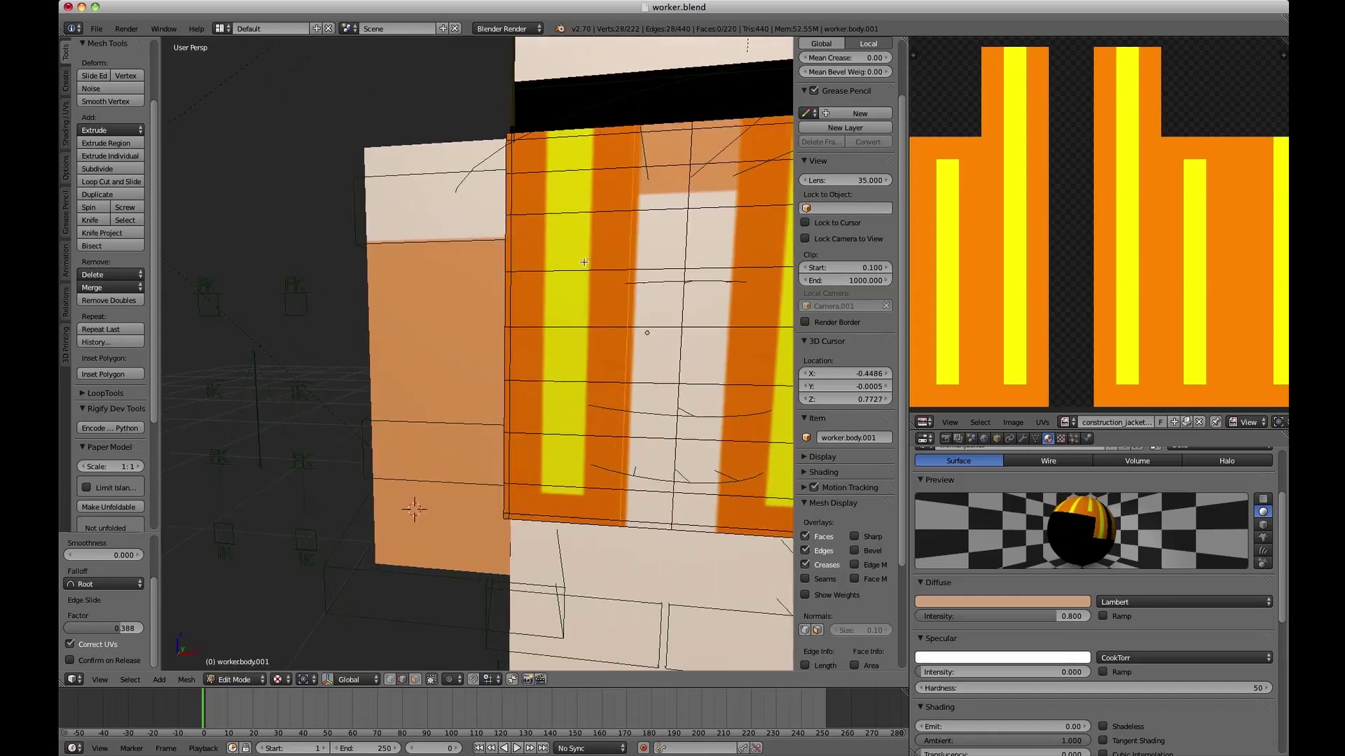
Undo the loop cut and add two vertical cuts along both edges of the jacket's front gap, with slide factors about 0.44 and -0.47.
key(ctrl+z)
middle_drag(648, 255, 627, 243)
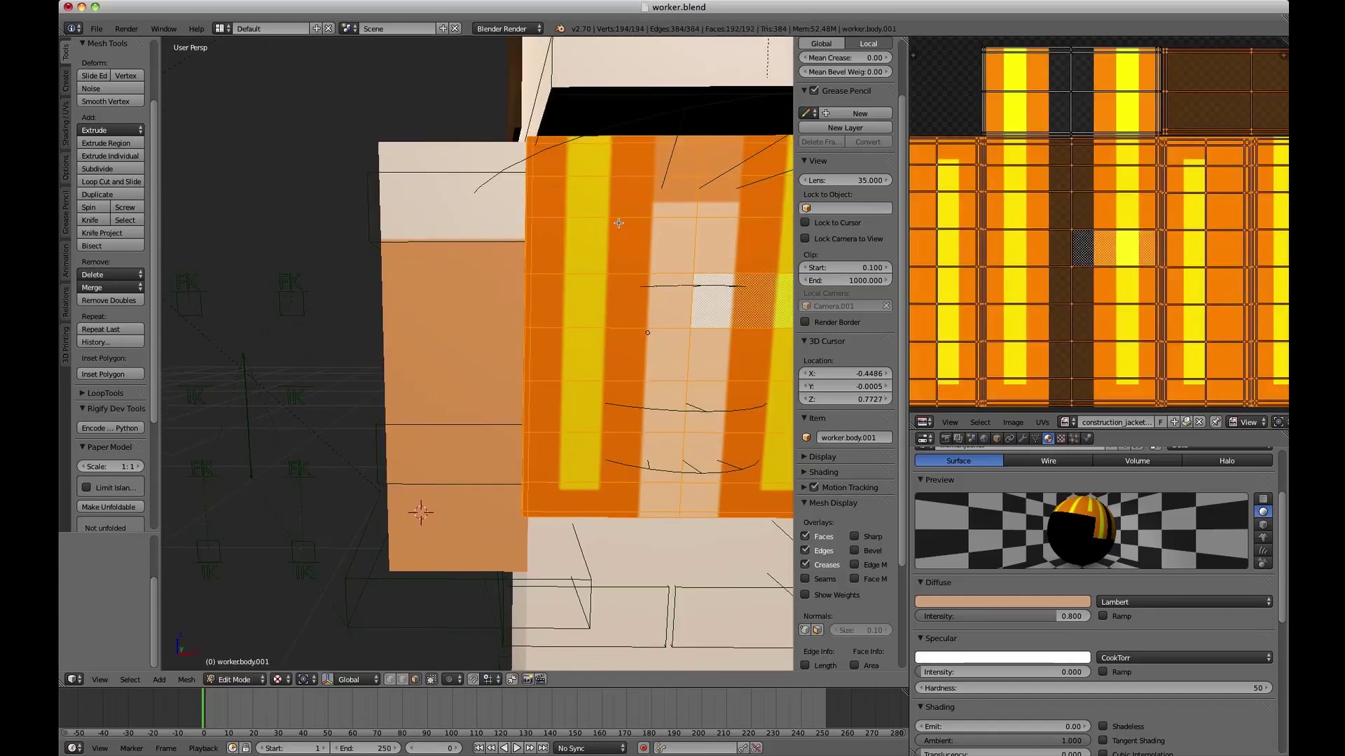
key(ctrl+r)
click(618, 223)
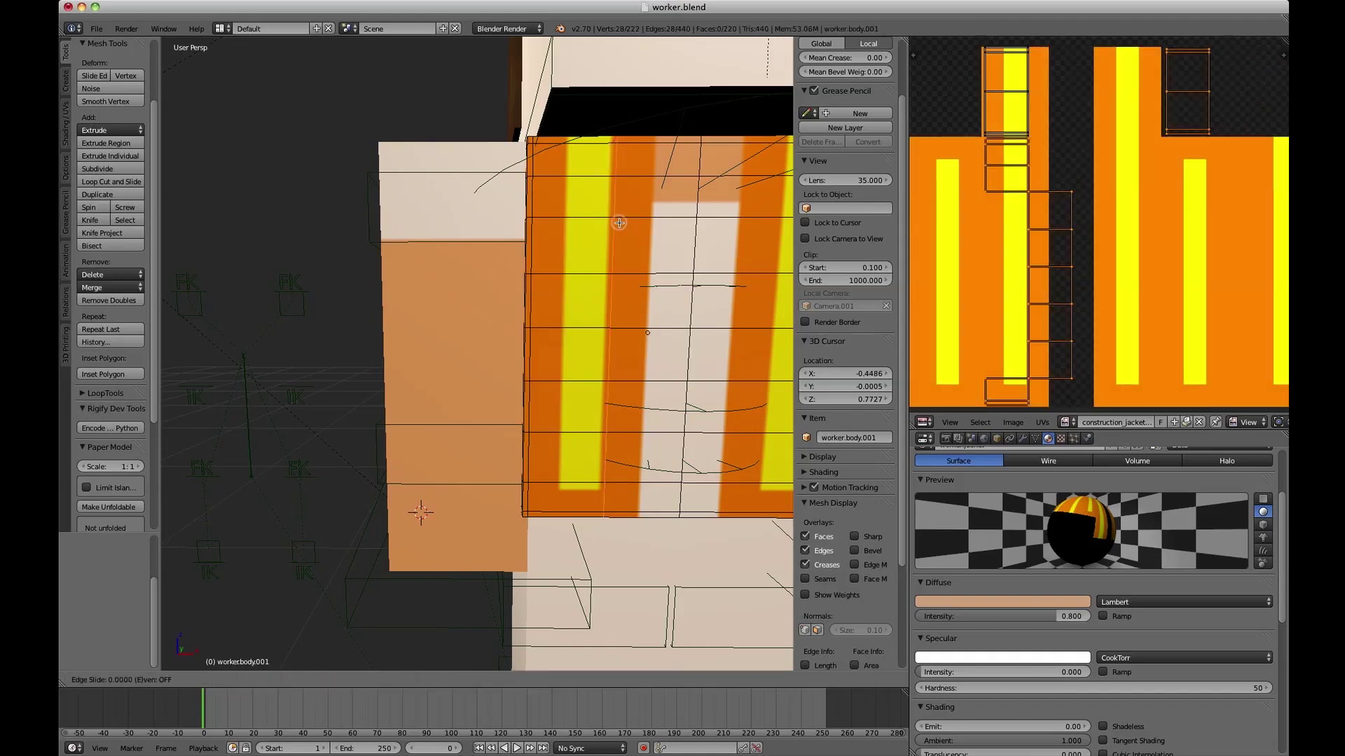
click(655, 226)
shift+middle_drag(655, 226, 569, 230)
key(ctrl+r)
click(650, 221)
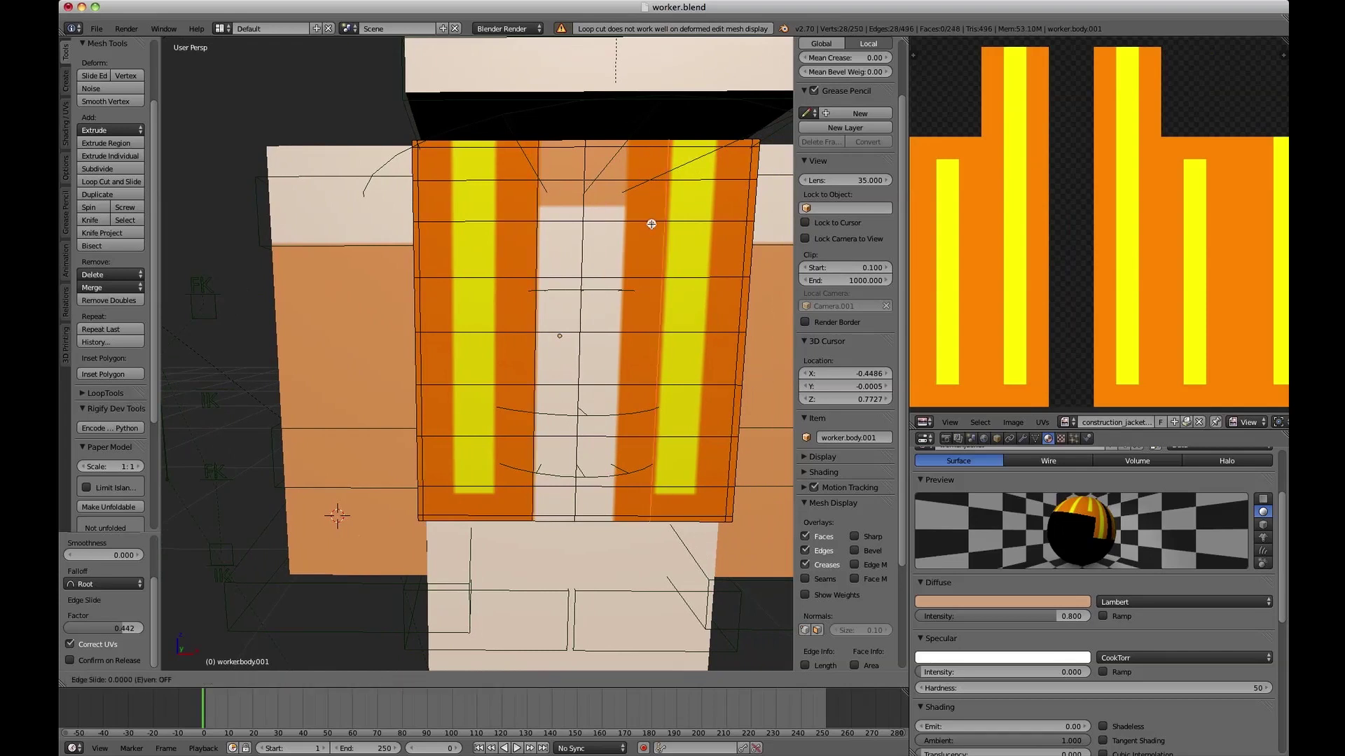
click(613, 223)
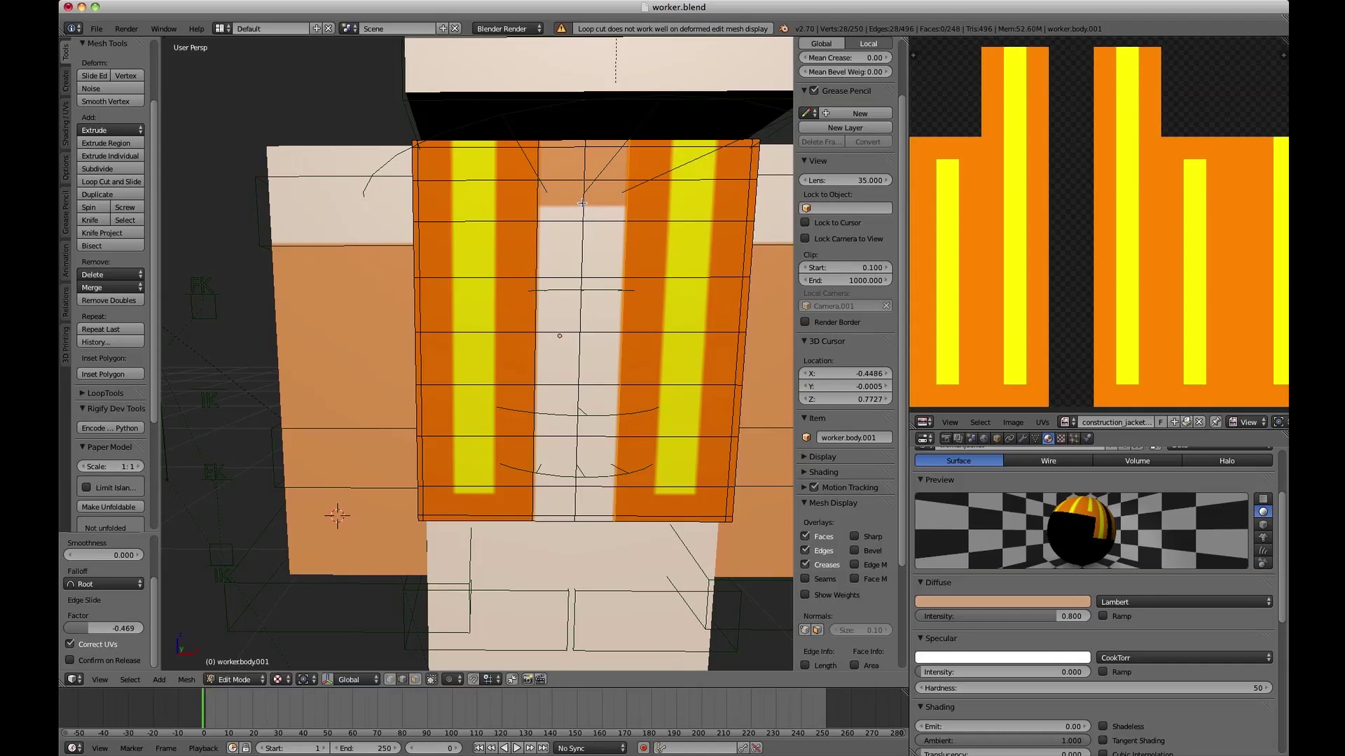
Return to solid shading and select the vertical edge loop running through the middle of the jacket.
key(a)
key(alt+z)
key(a)
key(a)
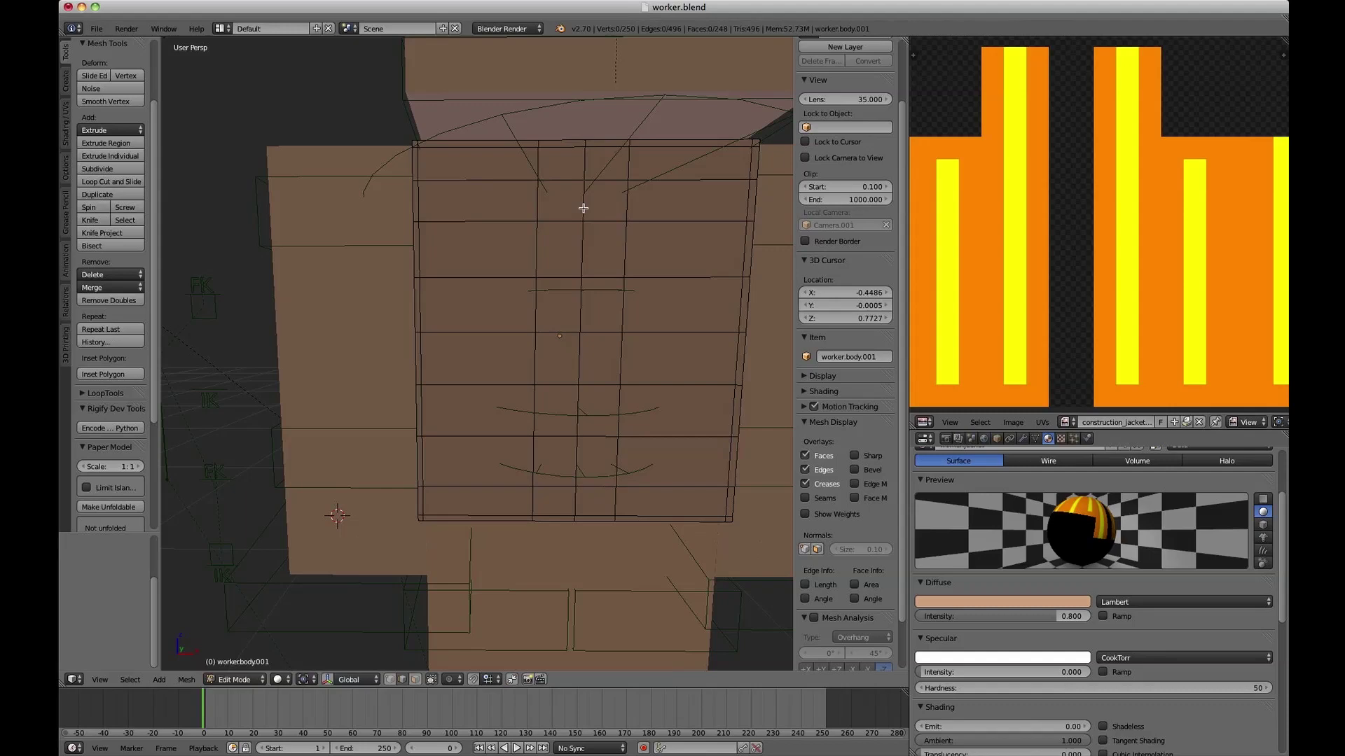
alt+right_click(583, 208)
middle_drag(583, 208, 603, 227)
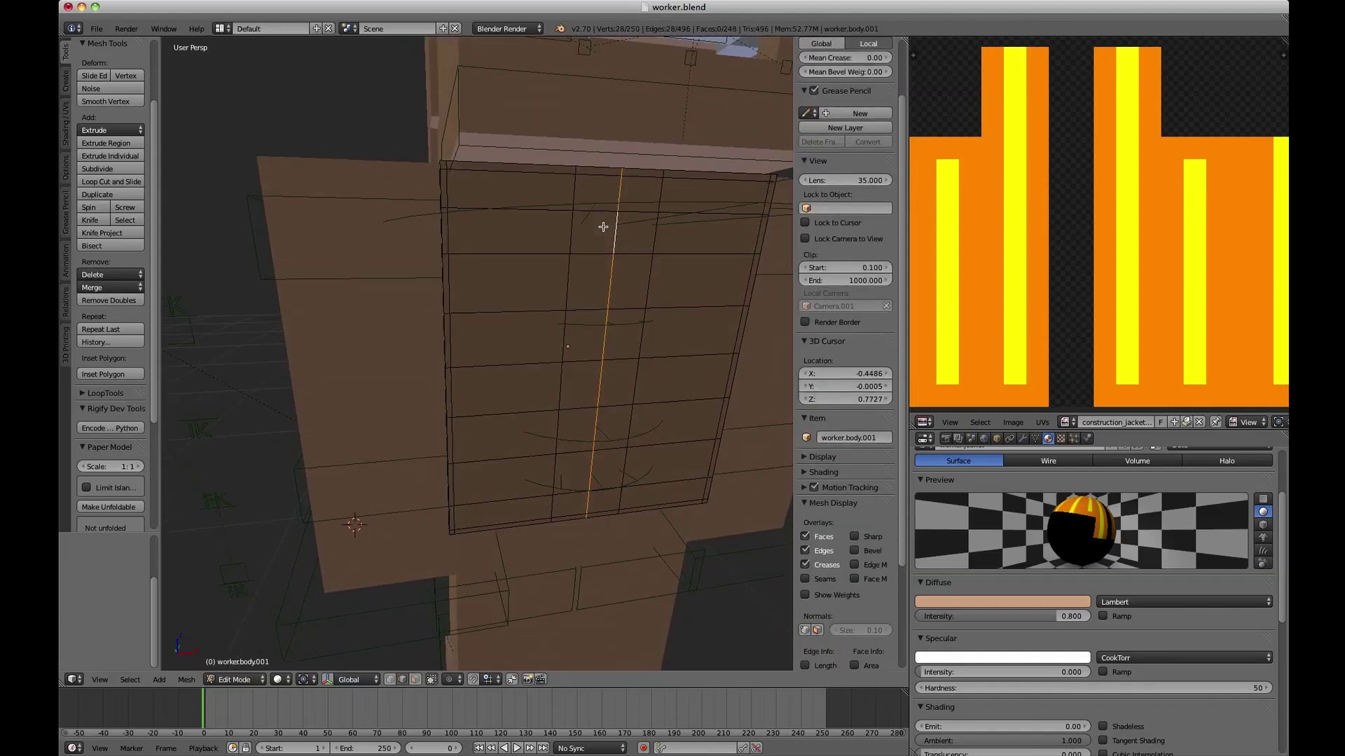
key(x)
scroll(603, 227, up, 2)
key(Escape)
Inspect the selected centre loop in wireframe from behind and compare it with the jacket texture.
key(z)
middle_drag(599, 302, 164, 287)
scroll(164, 287, down, 2)
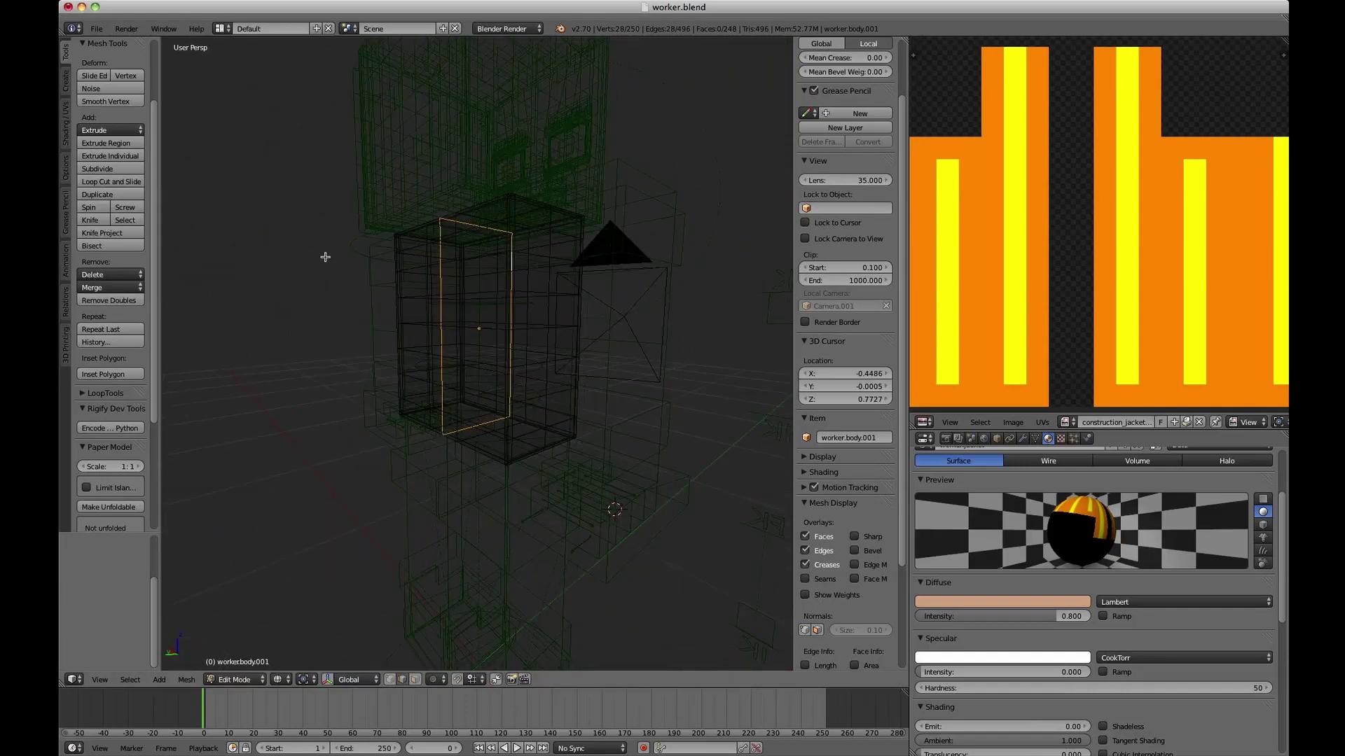
key(ctrl+Up)
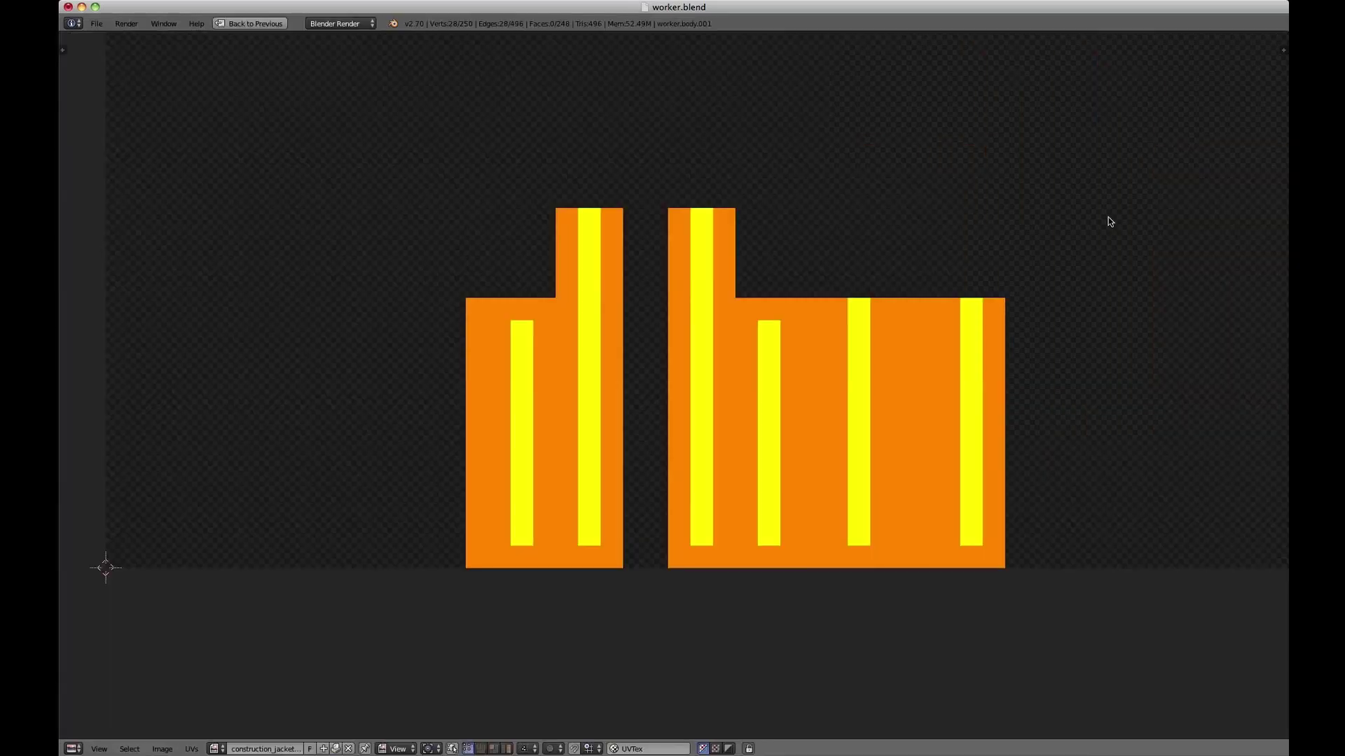
key(ctrl+Up)
key(ctrl+Up)
key(ctrl+Up)
Deselect the part of the centre loop that runs down the back of the jacket.
middle_drag(448, 294, 471, 270)
key(z)
scroll(472, 269, up, 5)
mouse_move(441, 161)
ctrl+shift+mouse_down()
mouse_move(369, 510)
mouse_move(496, 330)
ctrl+shift+mouse_up()
mouse_move(496, 330)
middle_down()
mouse_move(540, 346)
mouse_move(448, 335)
mouse_move(549, 355)
middle_up()
scroll(447, 335, up, 3)
key(z)
middle_drag(603, 279, 610, 348)
Refine the selection in vertex mode to the centre line of the jacket's front, top and bottom, and delete the adjoining faces to open it.
key(ctrl+Tab)
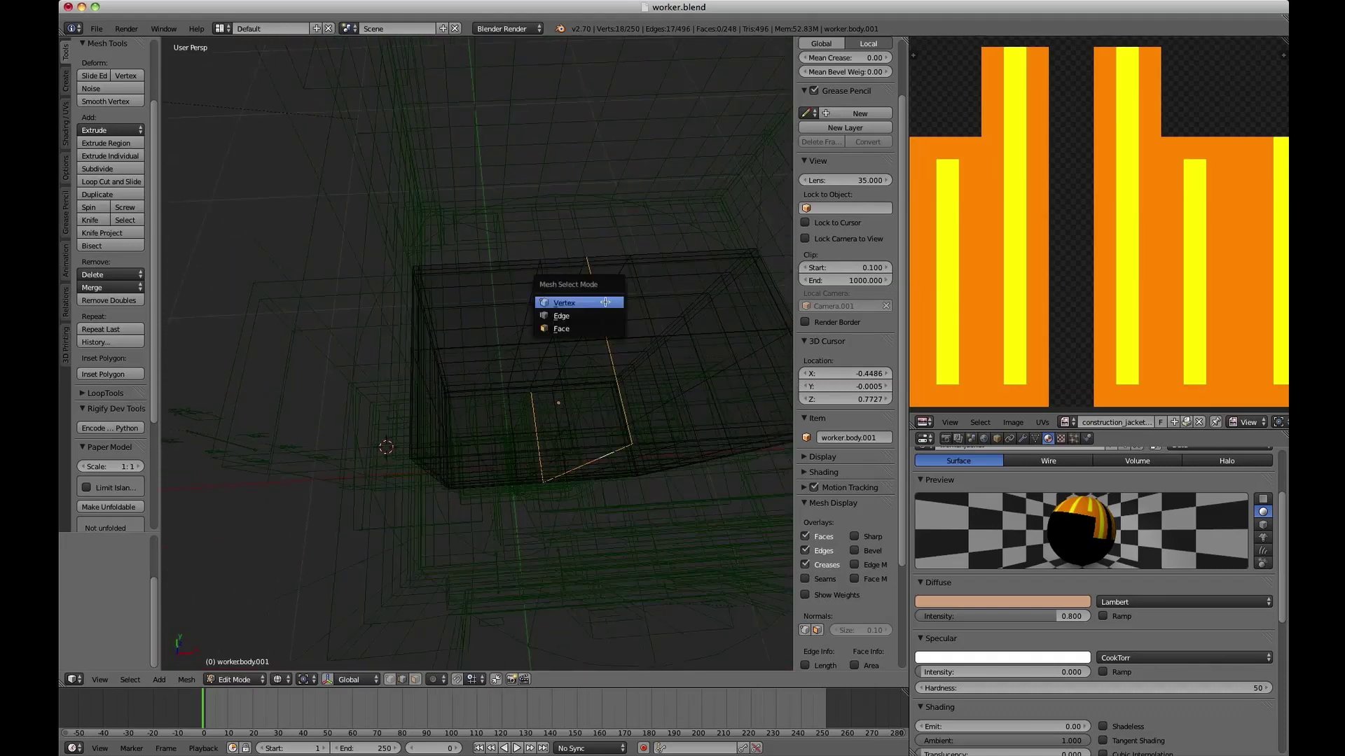
click(596, 299)
middle_drag(596, 299, 575, 328)
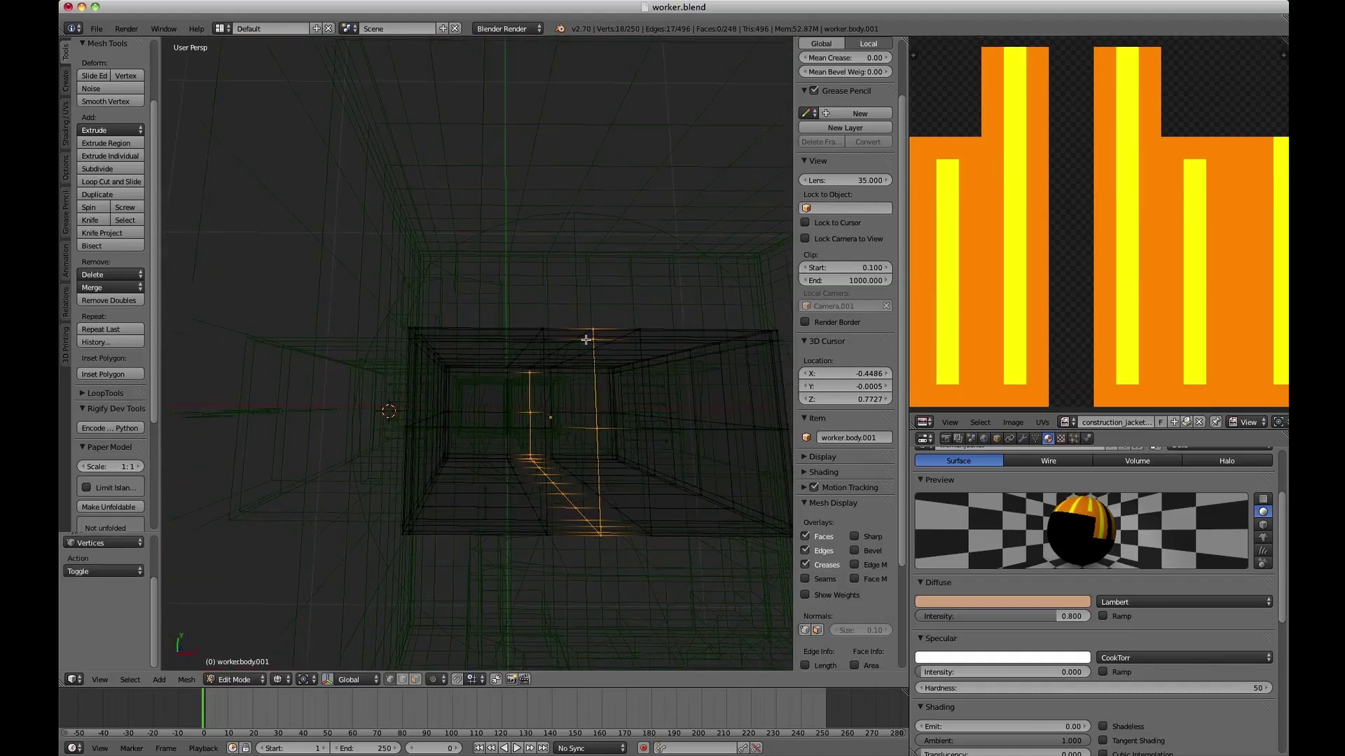
mouse_move(606, 372)
ctrl+mouse_down()
mouse_move(501, 309)
mouse_move(589, 285)
mouse_move(632, 303)
ctrl+mouse_up()
middle_drag(632, 304, 587, 303)
shift+click(578, 377)
middle_drag(577, 372, 582, 423)
shift+right_click(530, 478)
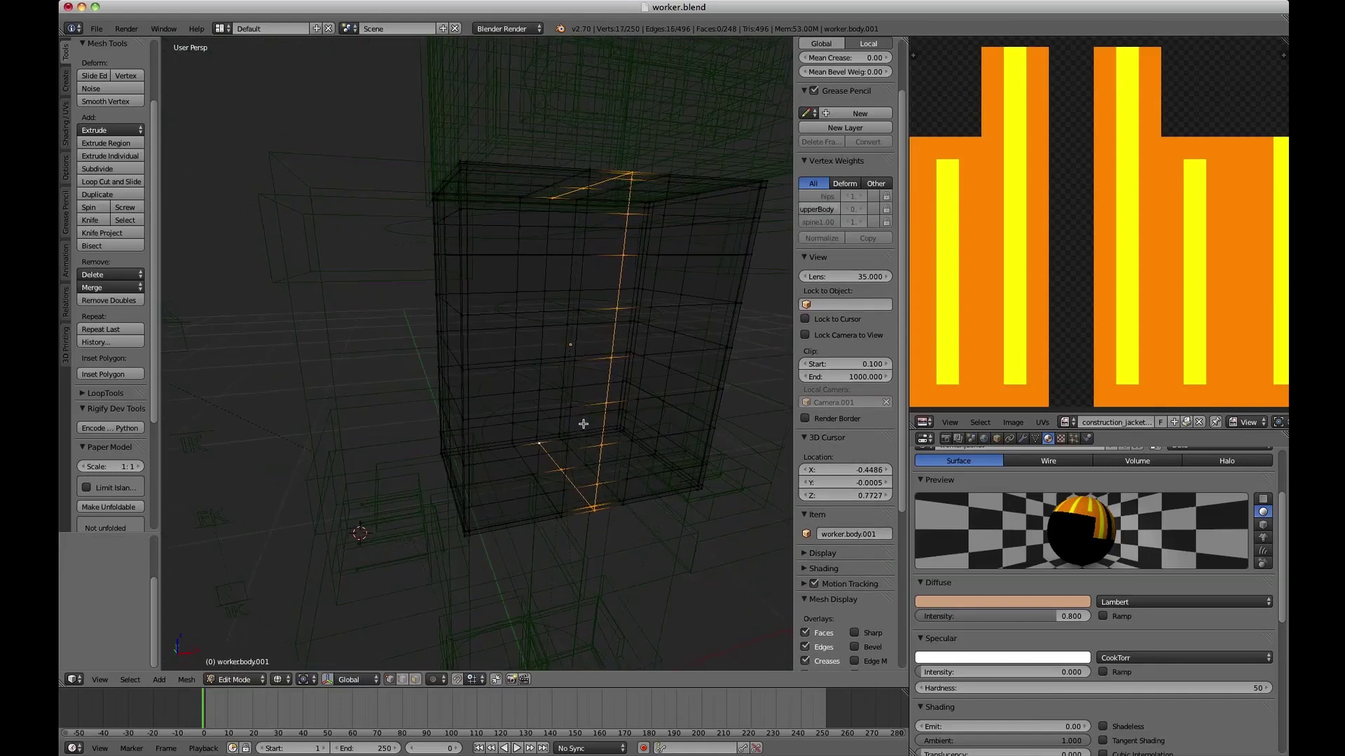
scroll(589, 396, up, 5)
key(x)
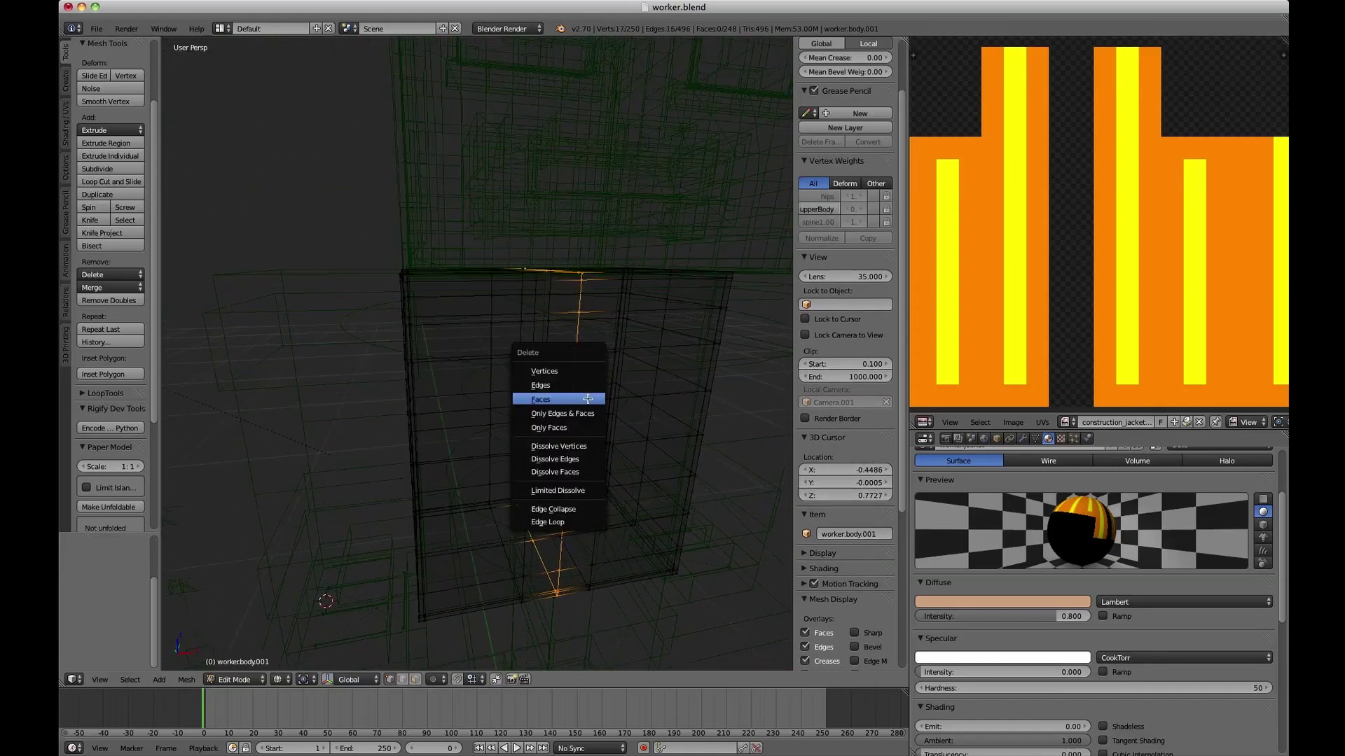
click(588, 399)
key(Tab)
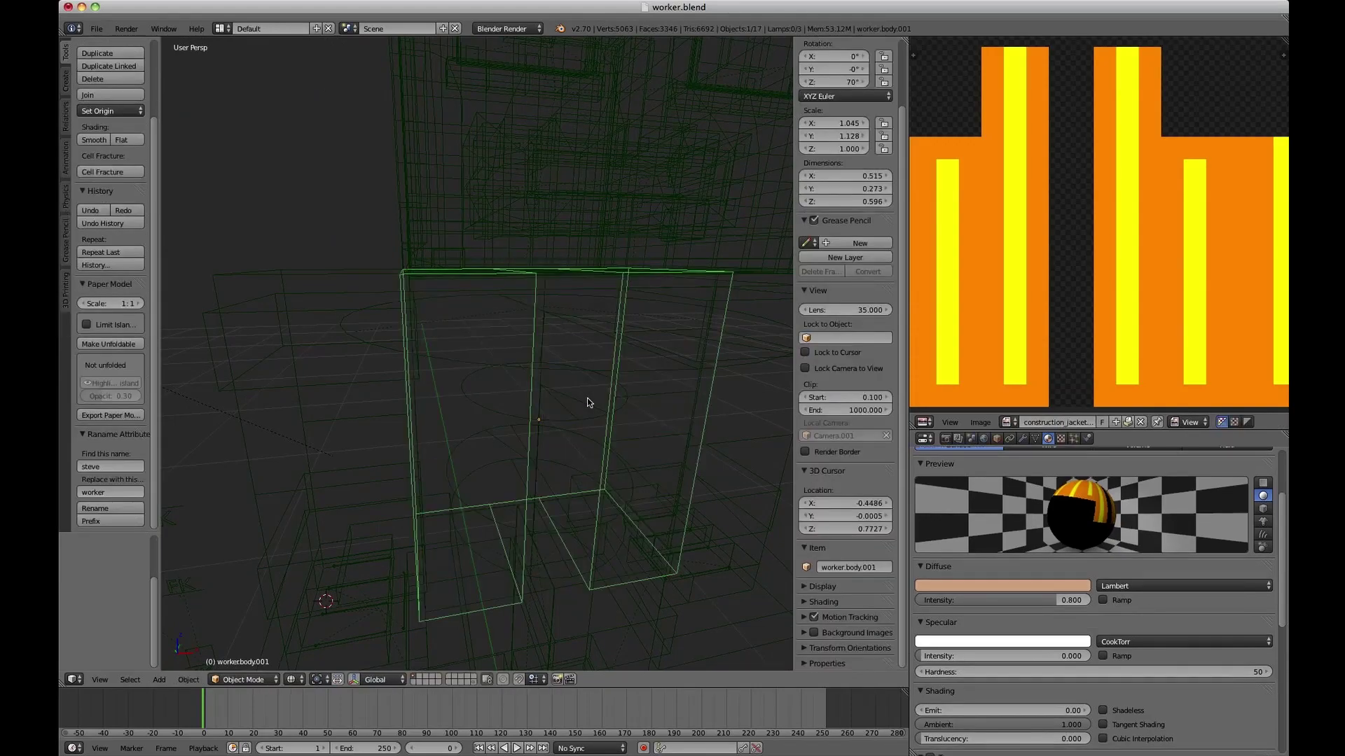
Return to solid shading and add a Solidify modifier to the jacket.
key(z)
key(a)
mouse_move(588, 403)
middle_down()
mouse_move(526, 359)
mouse_move(439, 385)
mouse_move(461, 363)
mouse_move(587, 378)
middle_up()
right_click(382, 359)
click(1022, 439)
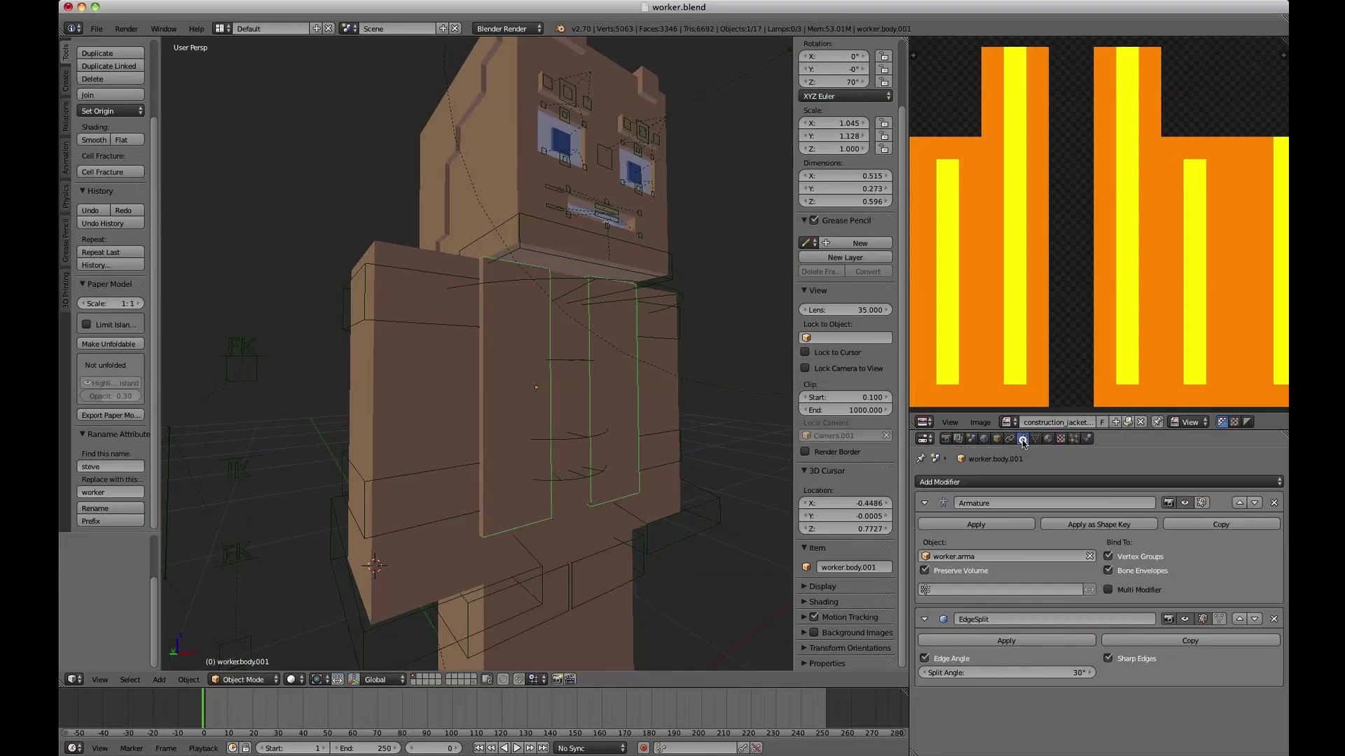
click(963, 484)
click(973, 680)
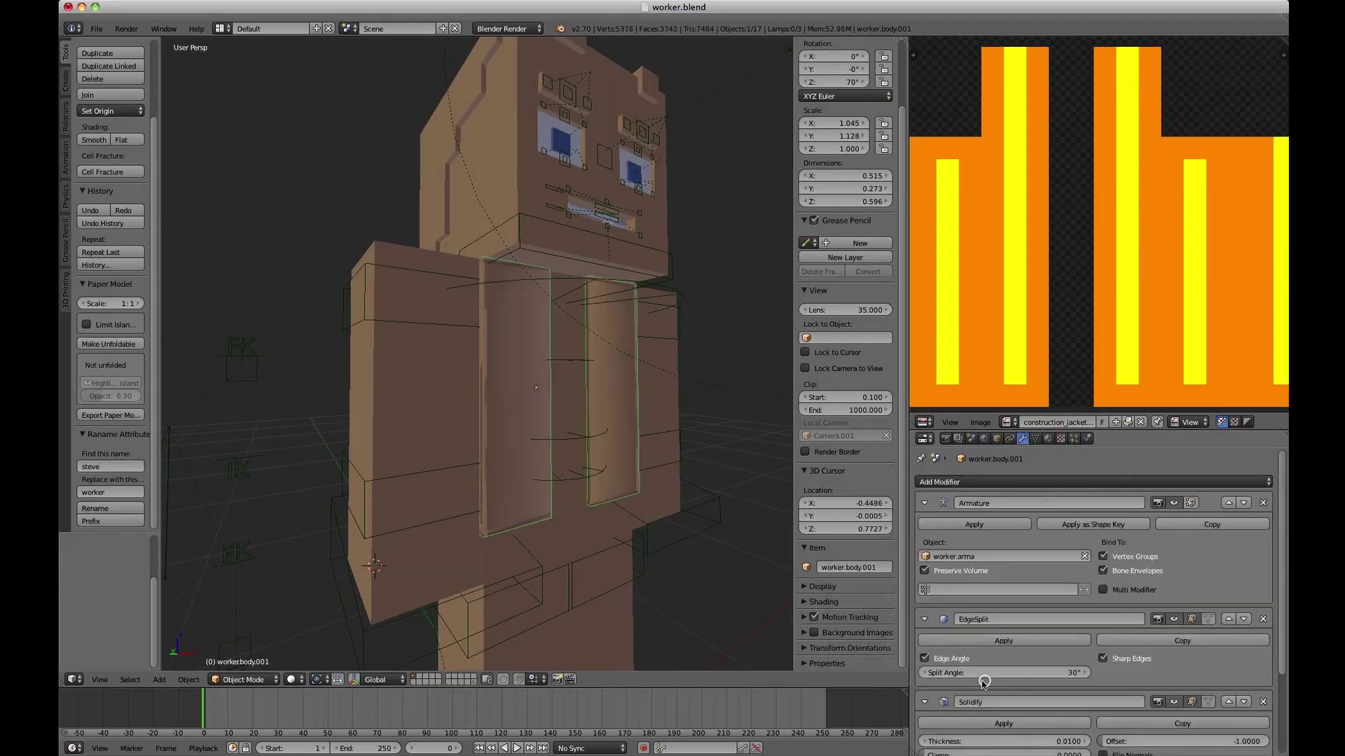
Enlarge the modifier area and move the jacket's EdgeSplit modifier below Solidify.
middle_drag(689, 508, 633, 506)
scroll(634, 503, up, 5)
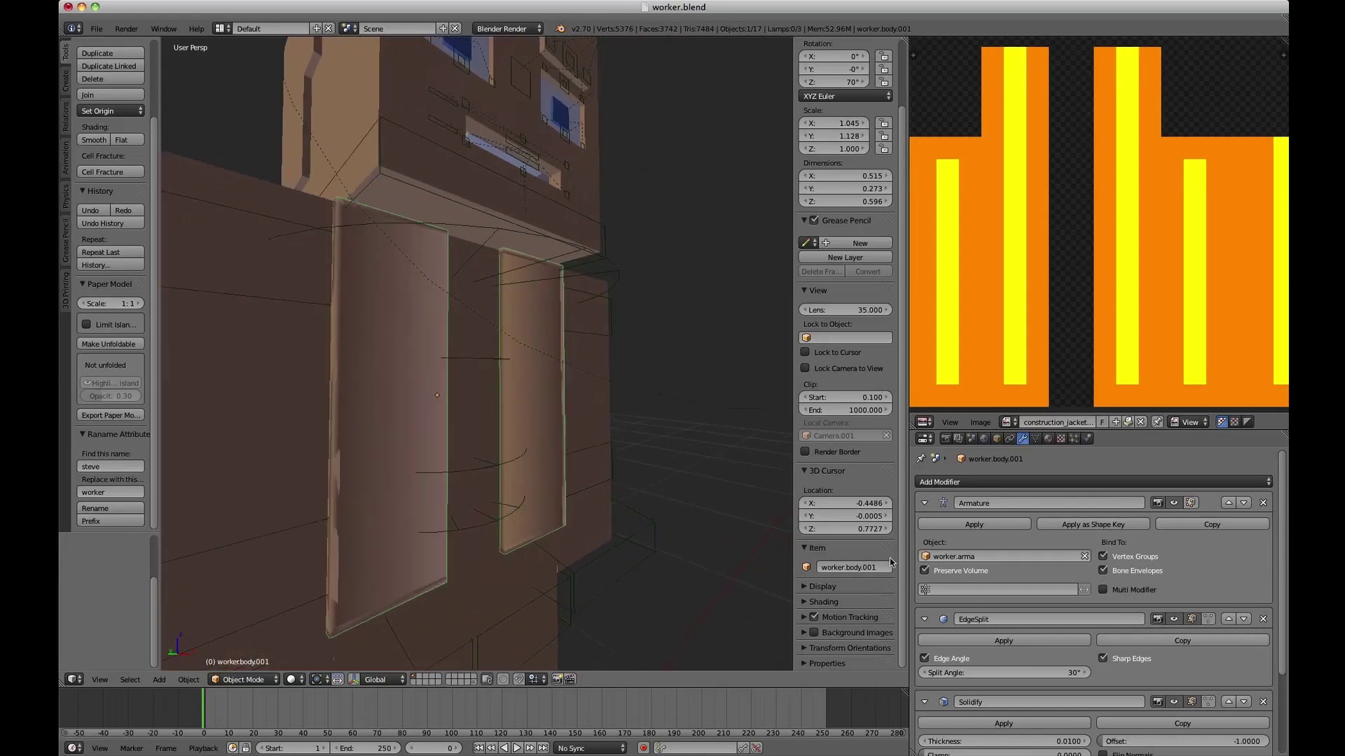
scroll(1026, 589, down, 2)
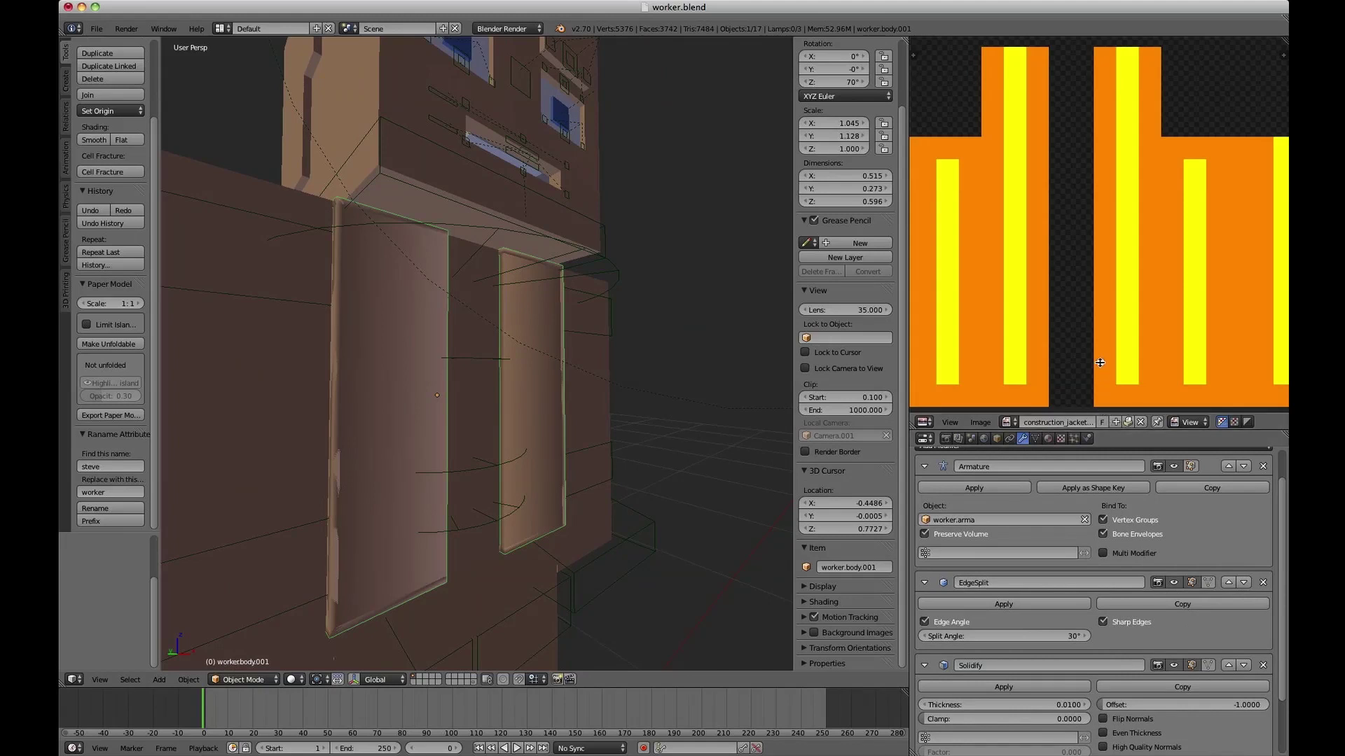
drag(1100, 430, 1097, 289)
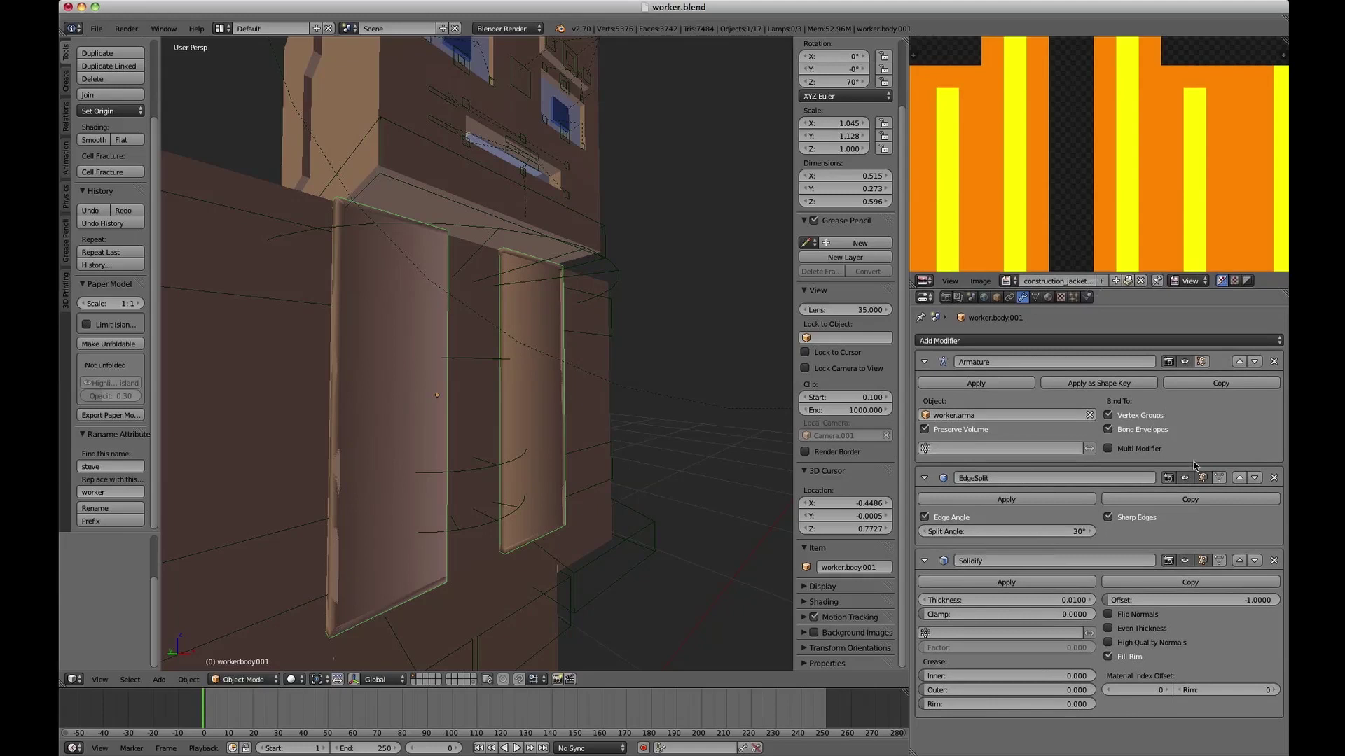
click(1254, 479)
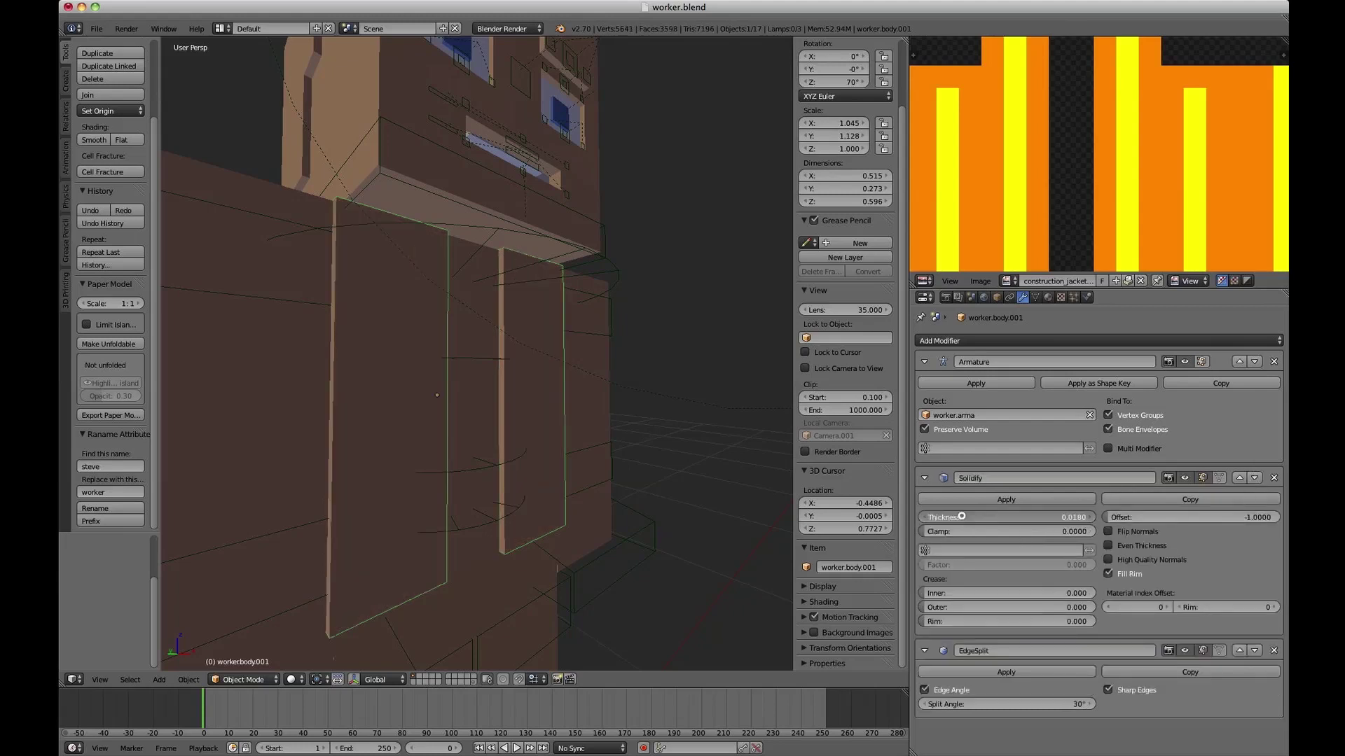
Try a Solidify thickness of 0.0210 and check the jacket's edges in wireframe and up close.
mouse_move(962, 516)
mouse_down()
mouse_move(907, 471)
mouse_move(581, 328)
mouse_up()
key(z)
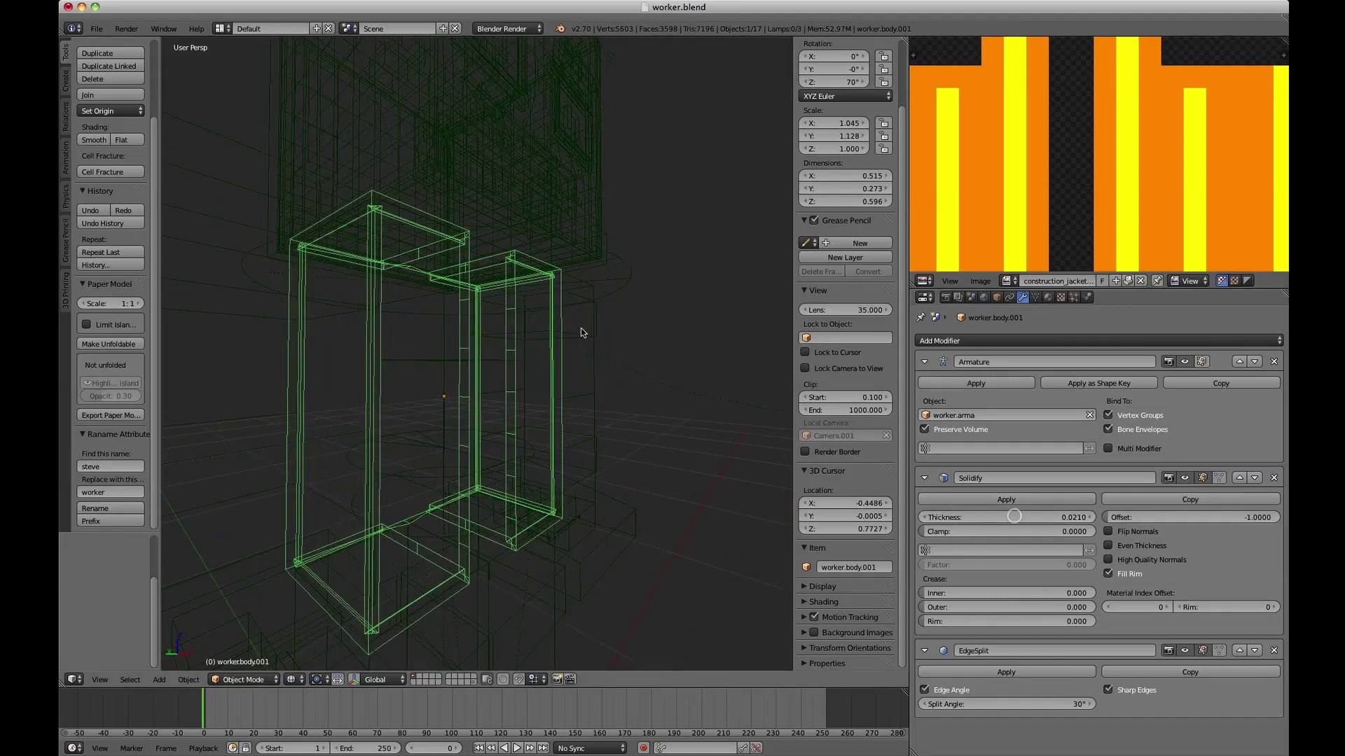
key(z)
scroll(544, 313, up, 6)
mouse_move(545, 313)
middle_down()
mouse_move(534, 325)
mouse_move(546, 335)
middle_up()
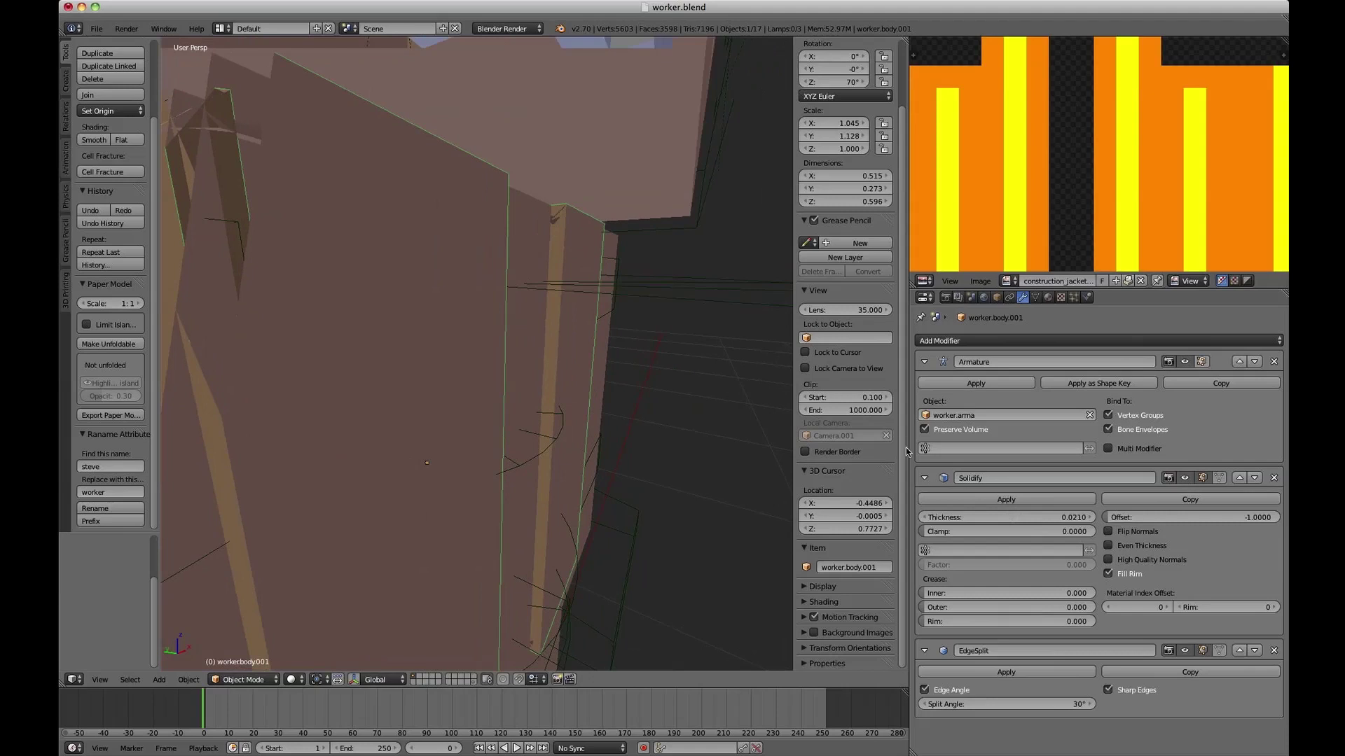
Set the Solidify thickness to 0.0110, and try the Even Thickness option on and off.
mouse_move(1018, 518)
mouse_down()
mouse_move(960, 518)
mouse_move(1028, 519)
mouse_move(997, 518)
mouse_up()
middle_drag(568, 361, 580, 369)
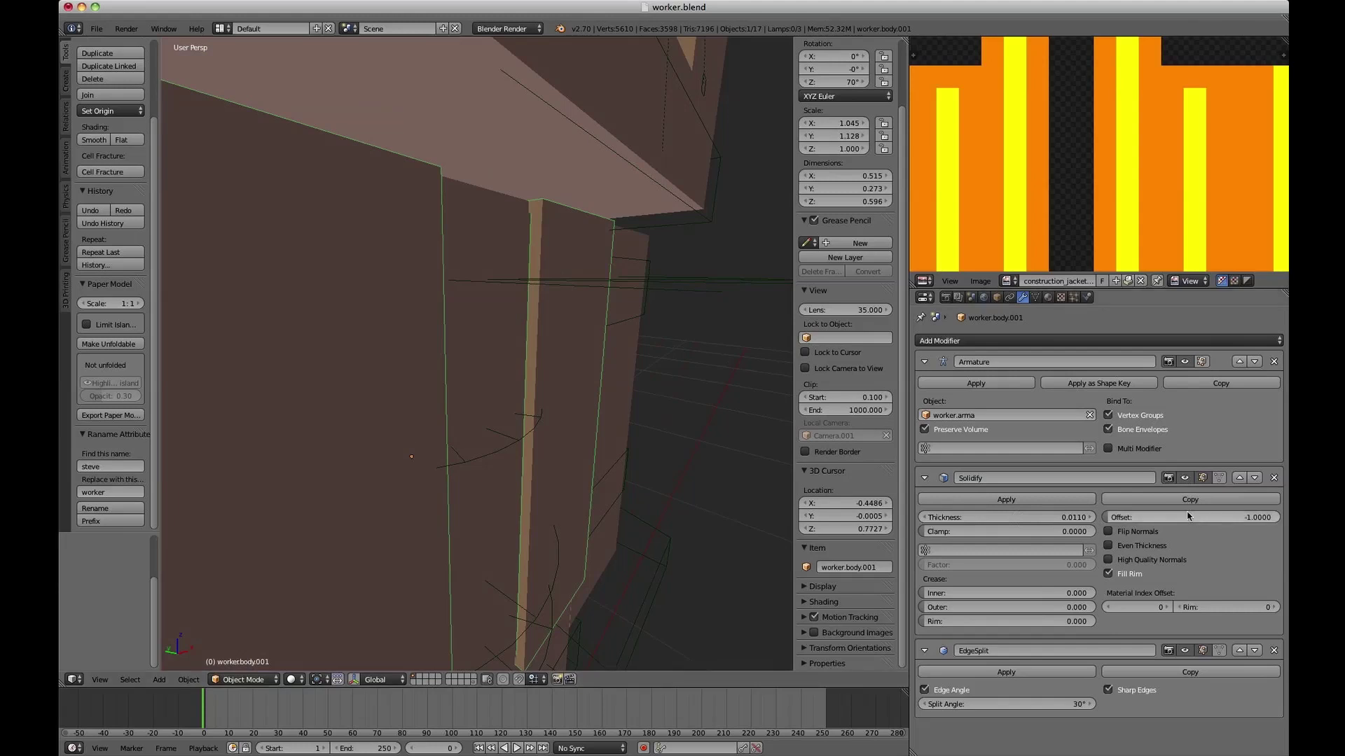
click(1110, 545)
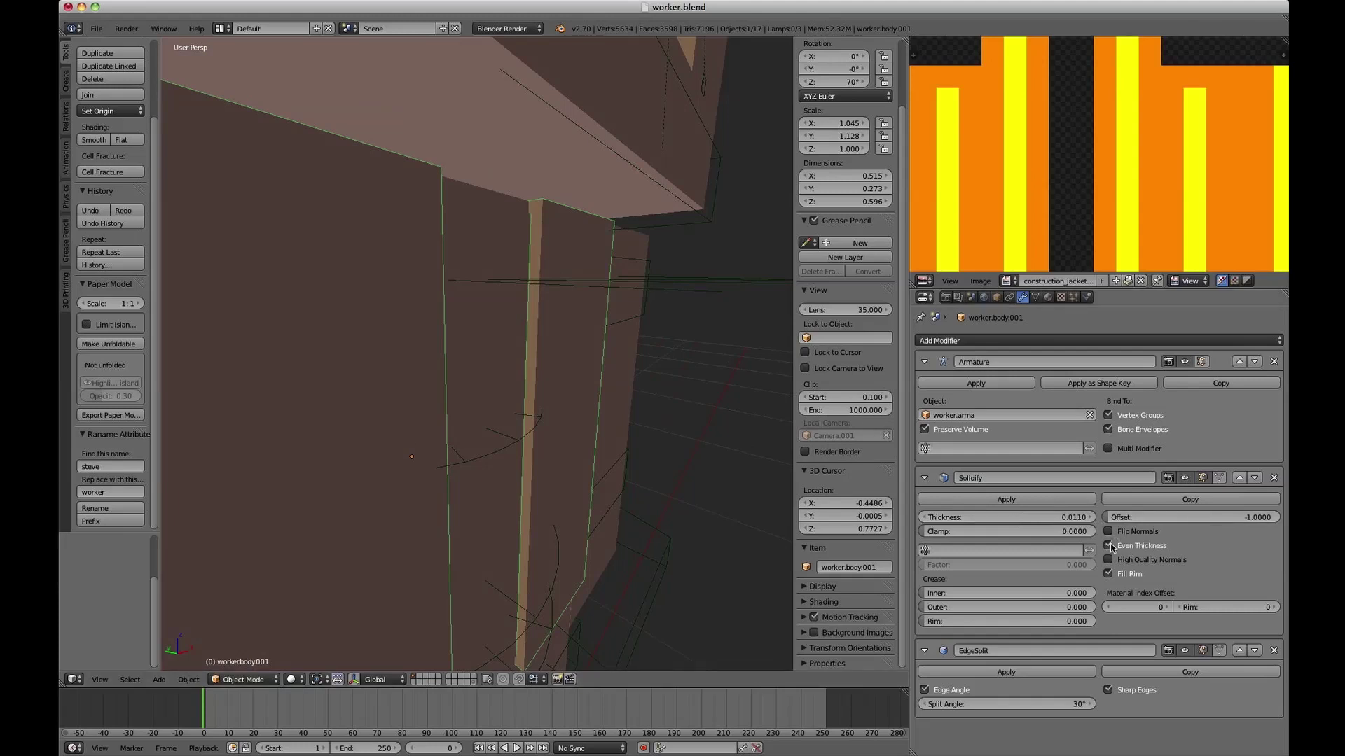
click(1109, 546)
mouse_move(630, 424)
middle_down()
mouse_move(643, 437)
mouse_move(625, 430)
middle_up()
mouse_move(501, 396)
middle_down()
mouse_move(466, 399)
mouse_move(491, 377)
middle_up()
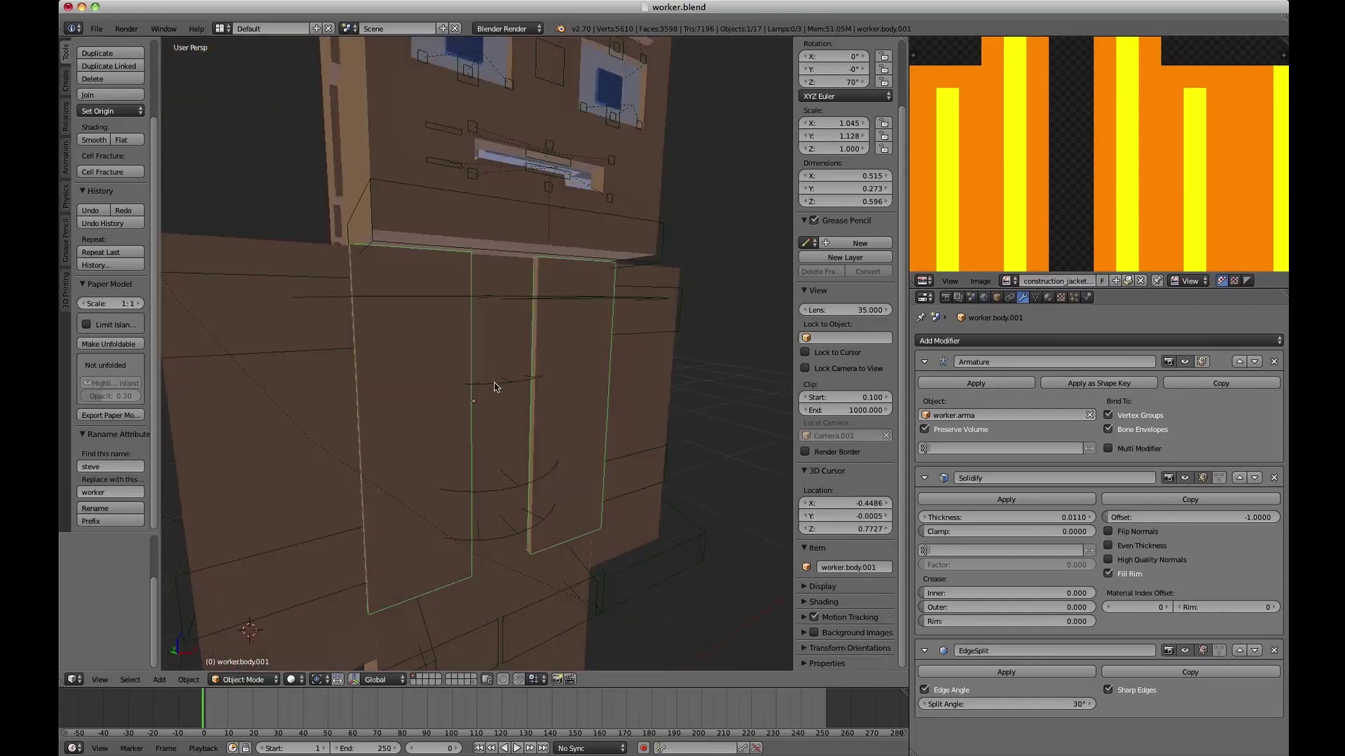
Put the rig in pose mode and freely rotate the upperBody and BodyCenter bones to test how the jacket bends.
right_click(494, 385)
key(ctrl+Tab)
key(r)
key(r)
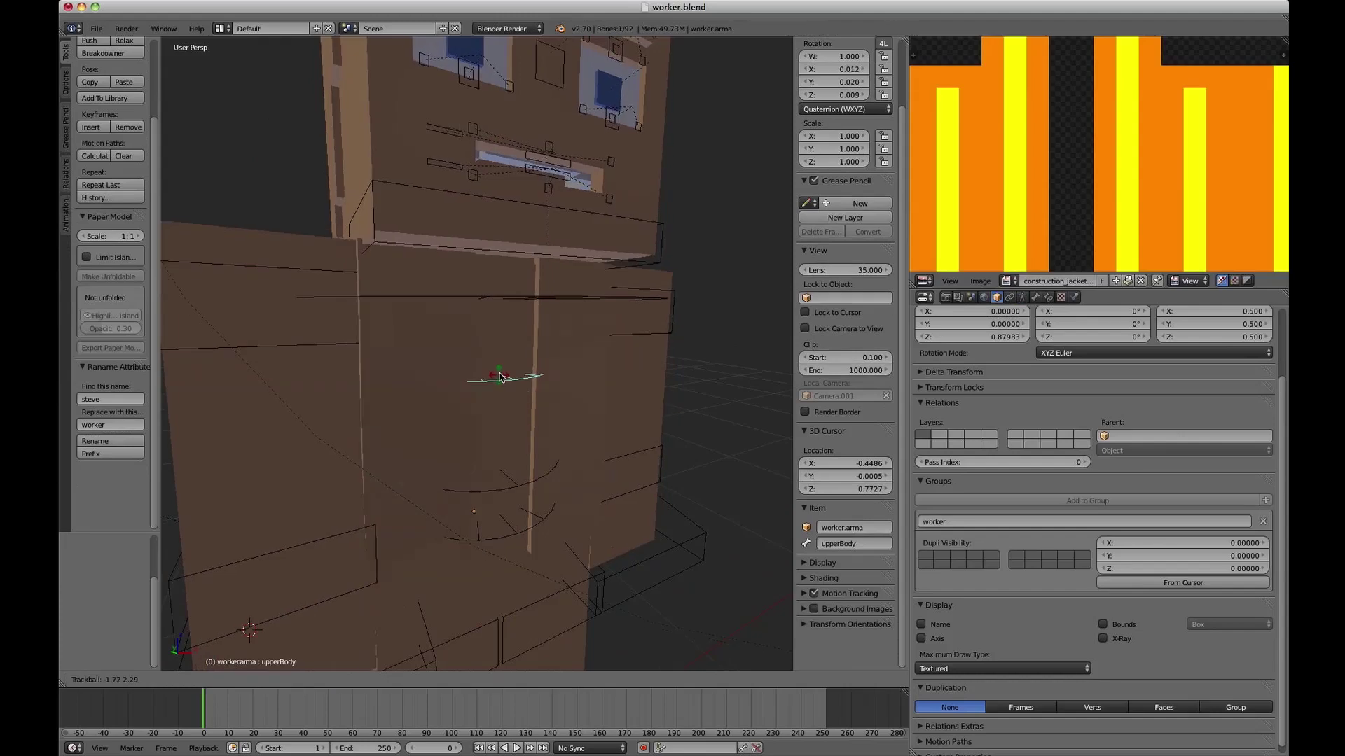
click(505, 359)
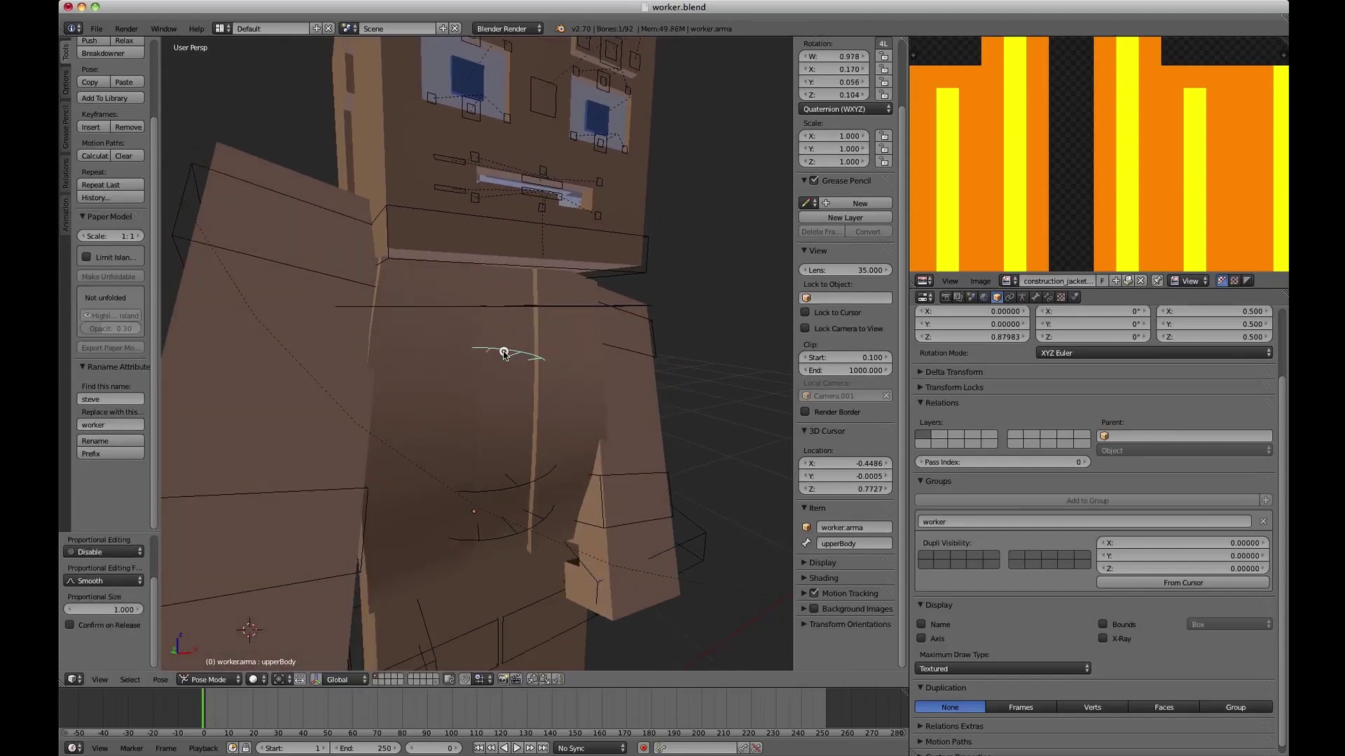
right_click(515, 481)
right_click(515, 482)
key(r)
key(r)
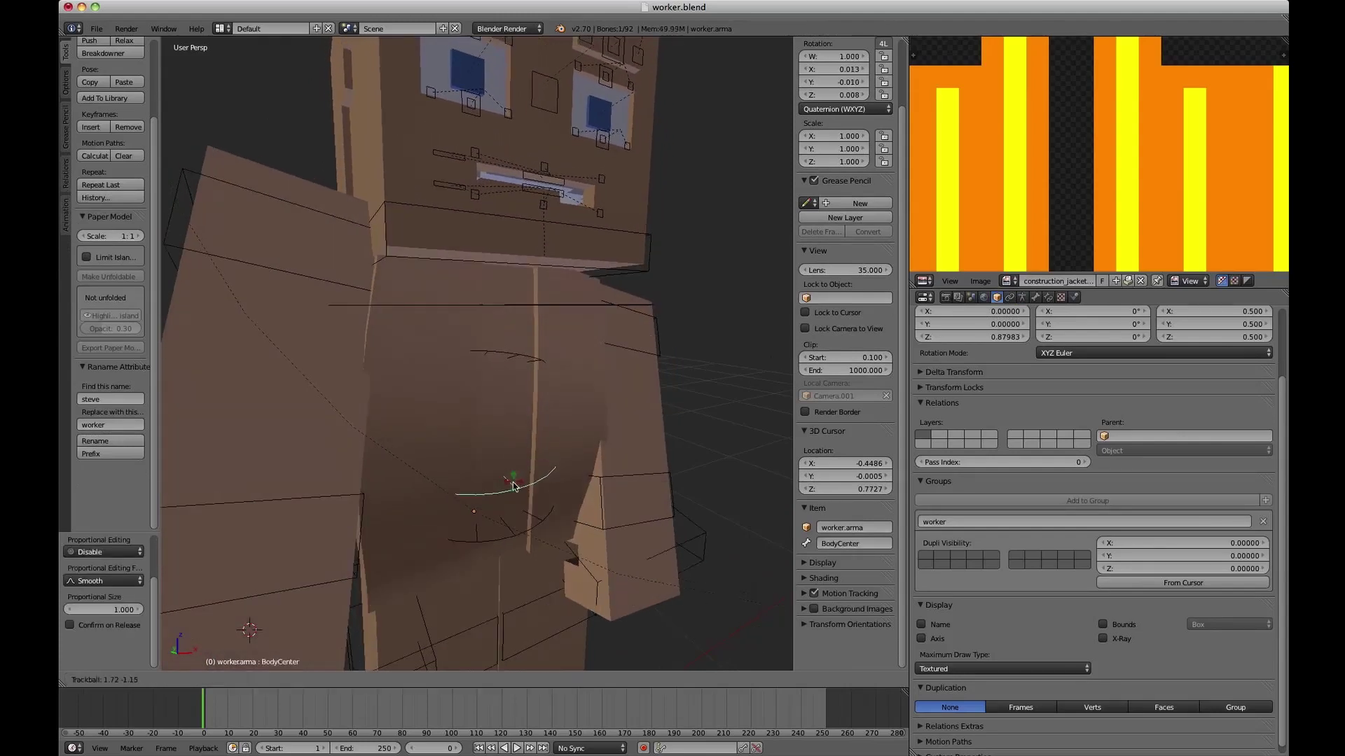
click(460, 406)
Rotate the upper.R and upper.L arm bones to swing both arms away from the torso.
right_click(263, 280)
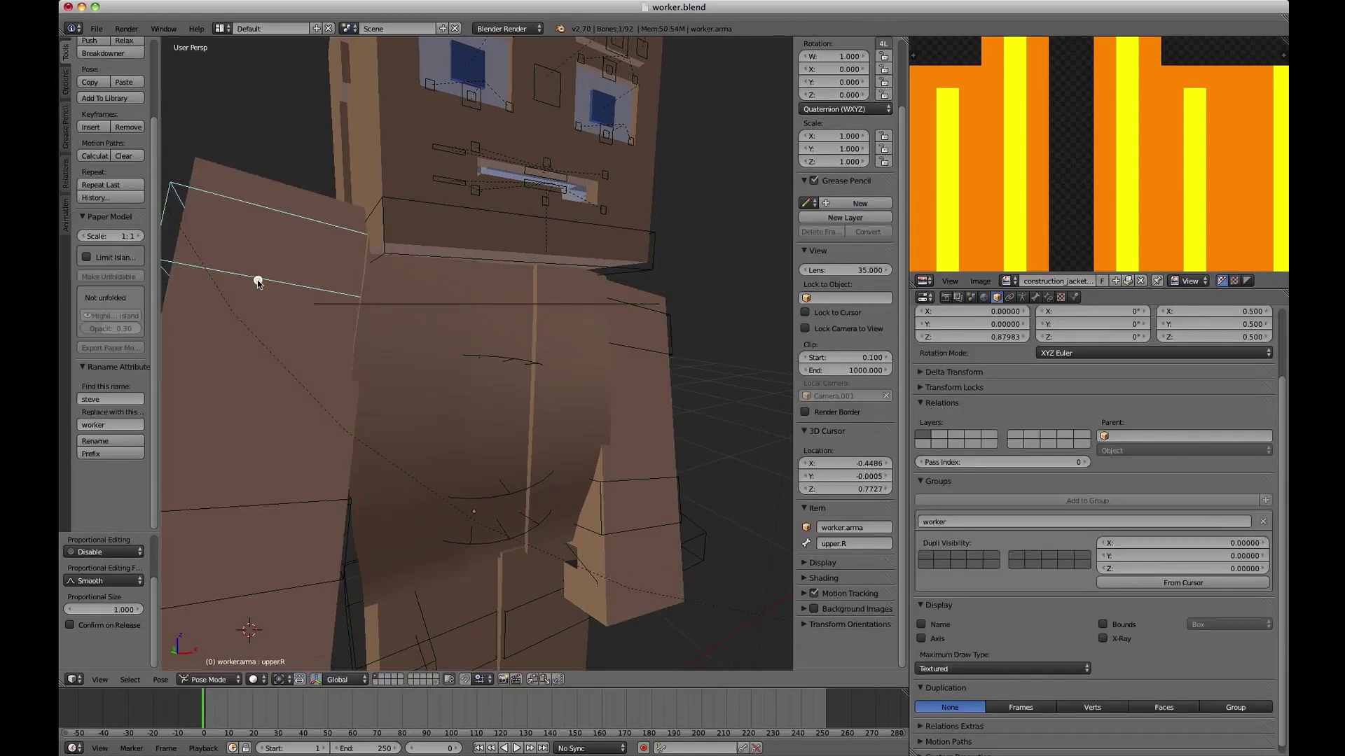
key(r)
click(345, 429)
right_click(654, 350)
key(r)
click(641, 413)
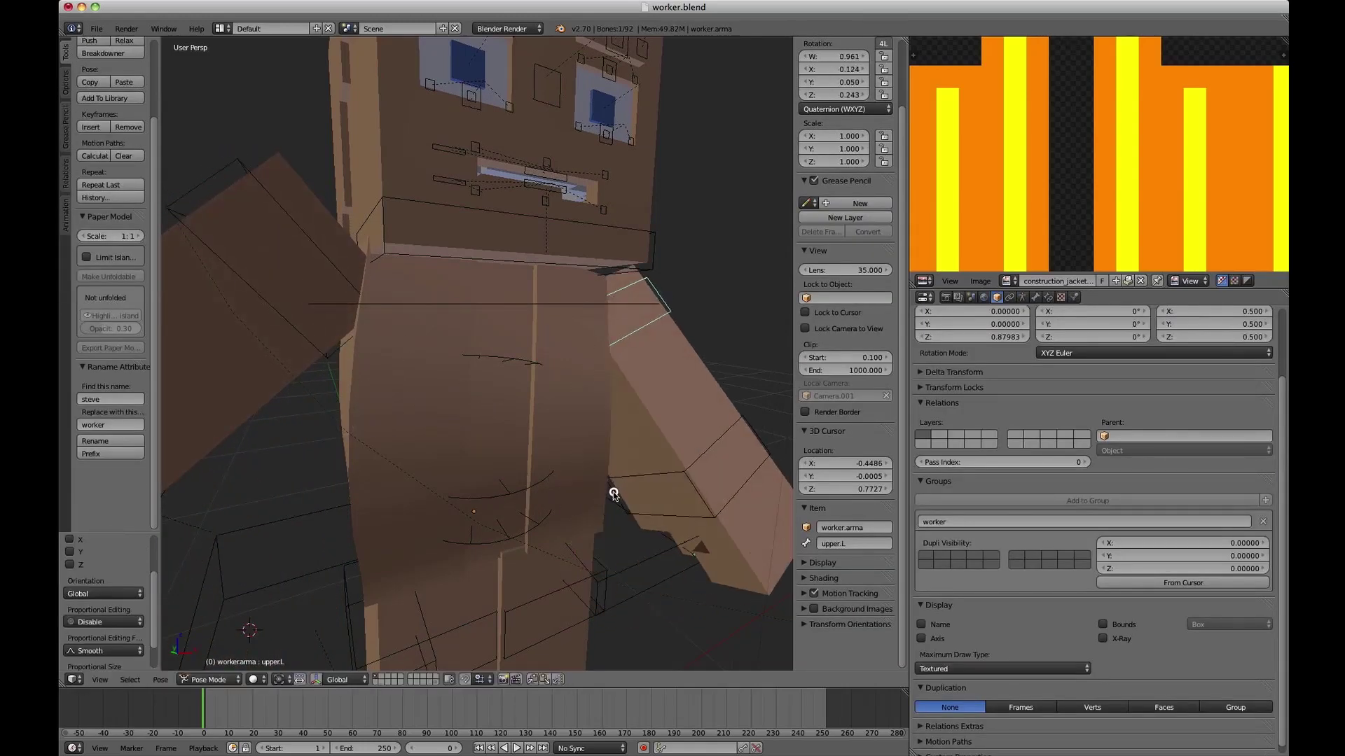
Examine the bent jacket and torso from below, using wireframe shading and a brief look in edit mode.
scroll(635, 404, up, 4)
key(z)
key(z)
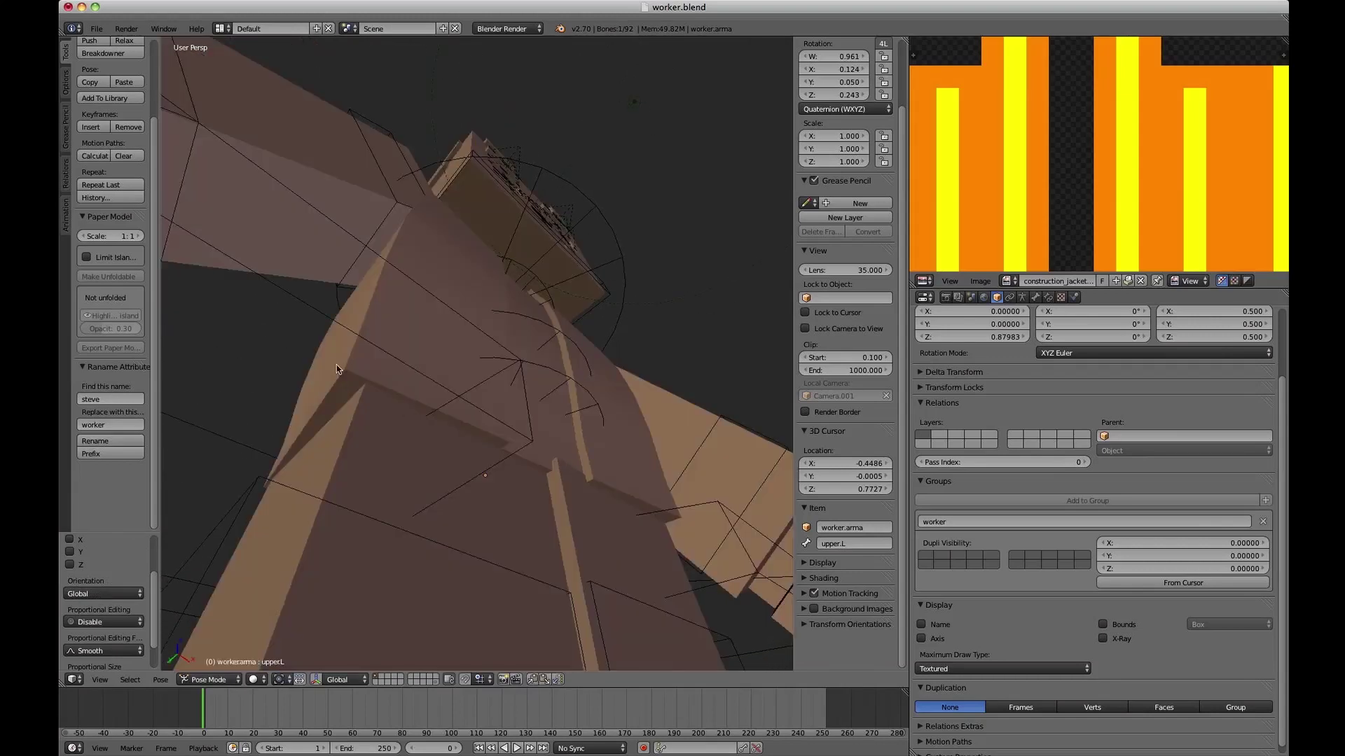
right_click(326, 356)
key(Tab)
key(z)
mouse_move(430, 400)
middle_down()
mouse_move(465, 402)
mouse_move(480, 435)
mouse_move(444, 456)
mouse_move(439, 479)
middle_up()
key(z)
key(Tab)
Hide the legs object to expose the underside of the torso.
key(ctrl+z)
key(ctrl+z)
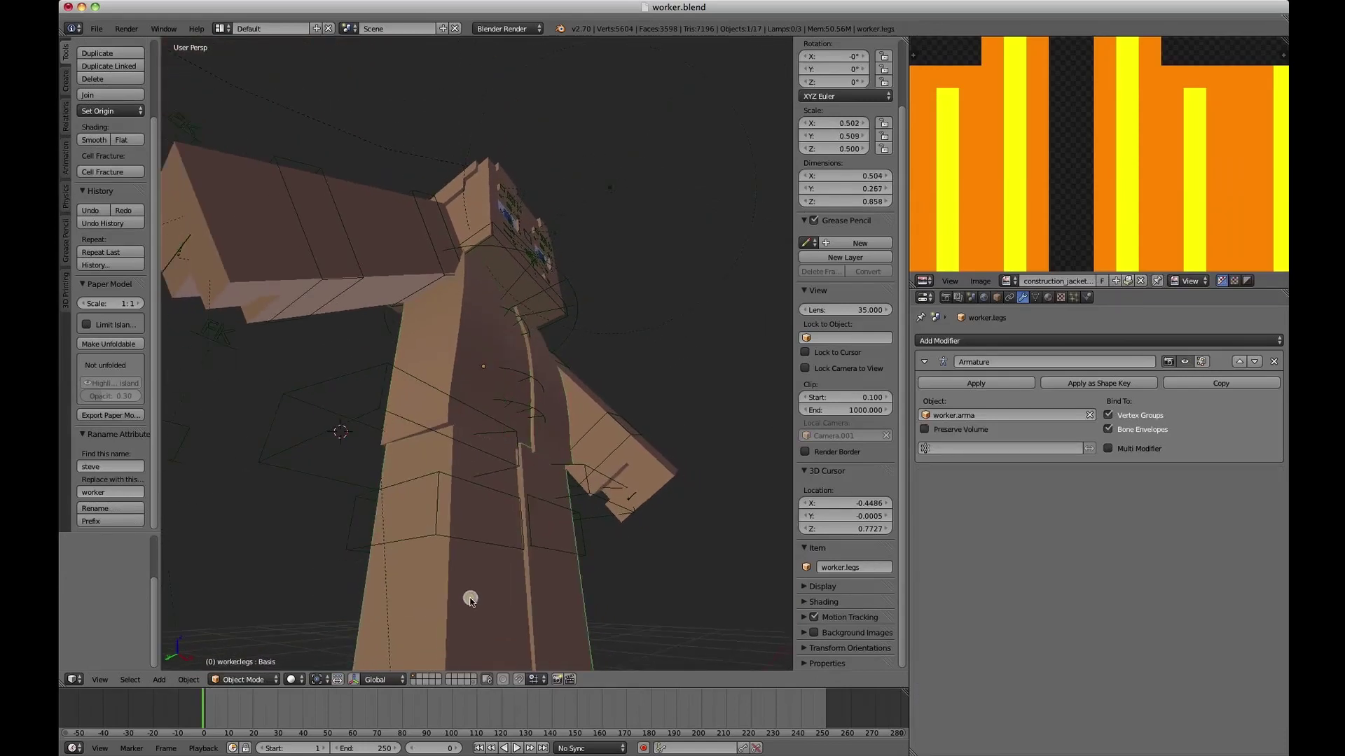
middle_drag(466, 600, 468, 396)
key(ctrl+z)
key(ctrl+z)
key(ctrl+z)
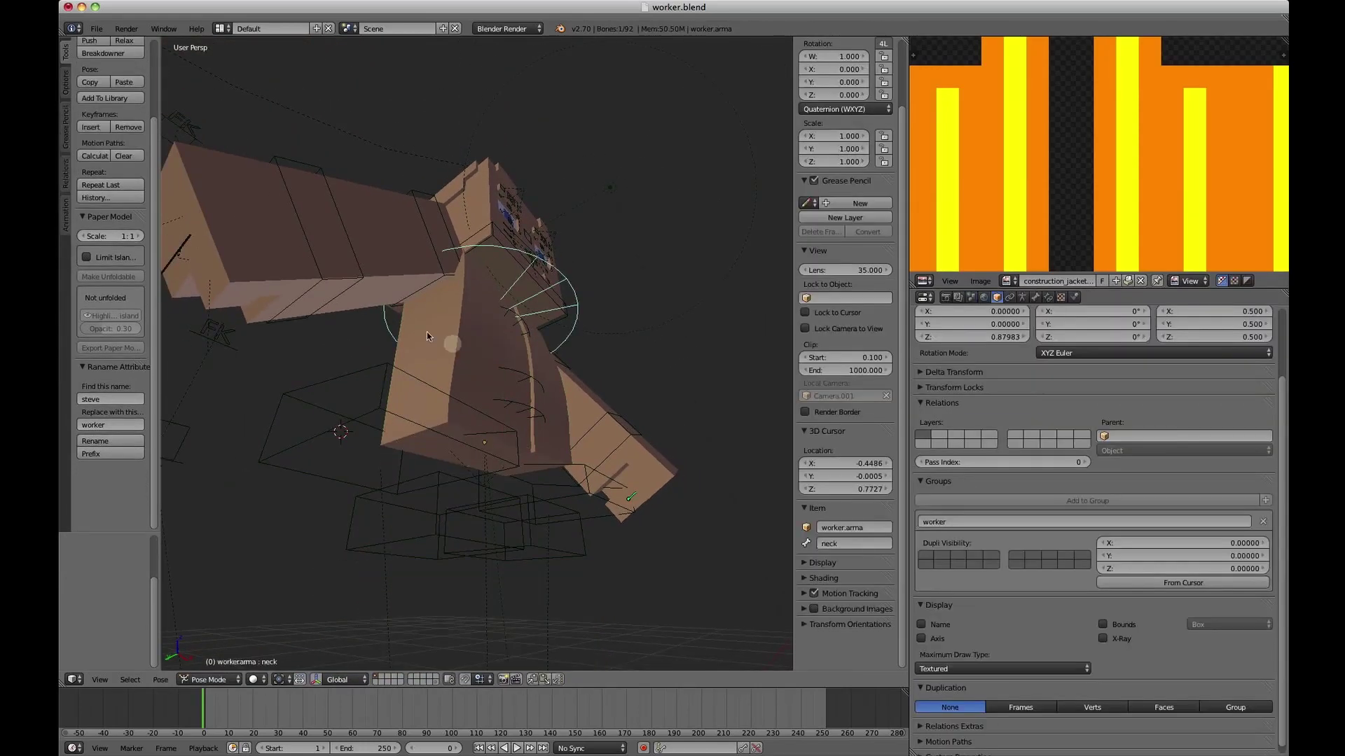
Return the rig to object mode, hide the body mesh, and open the jacket mesh for editing from below.
middle_drag(413, 333, 518, 353)
key(ctrl+z)
key(ctrl+z)
key(ctrl+z)
key(ctrl+z)
key(ctrl+z)
key(ctrl+z)
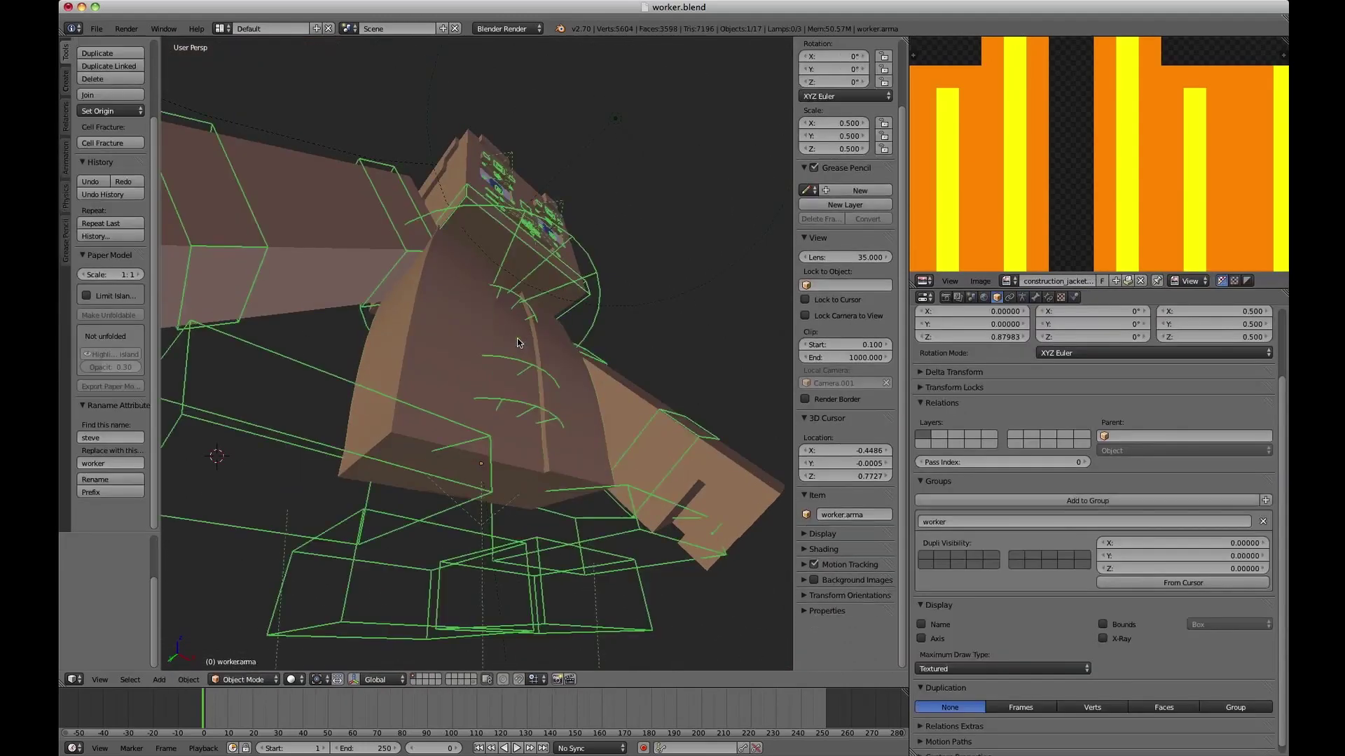
right_click(518, 341)
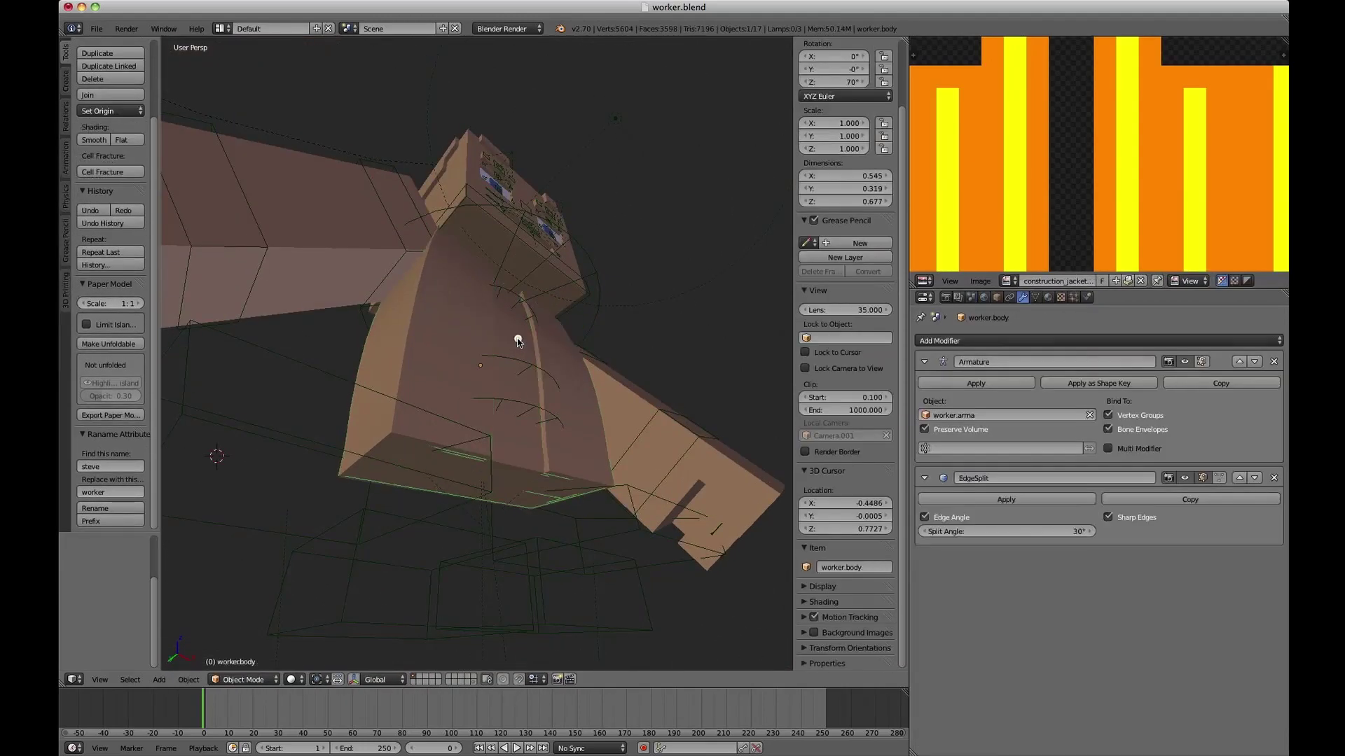
key(ctrl+z)
key(ctrl+z)
middle_drag(420, 336, 483, 390)
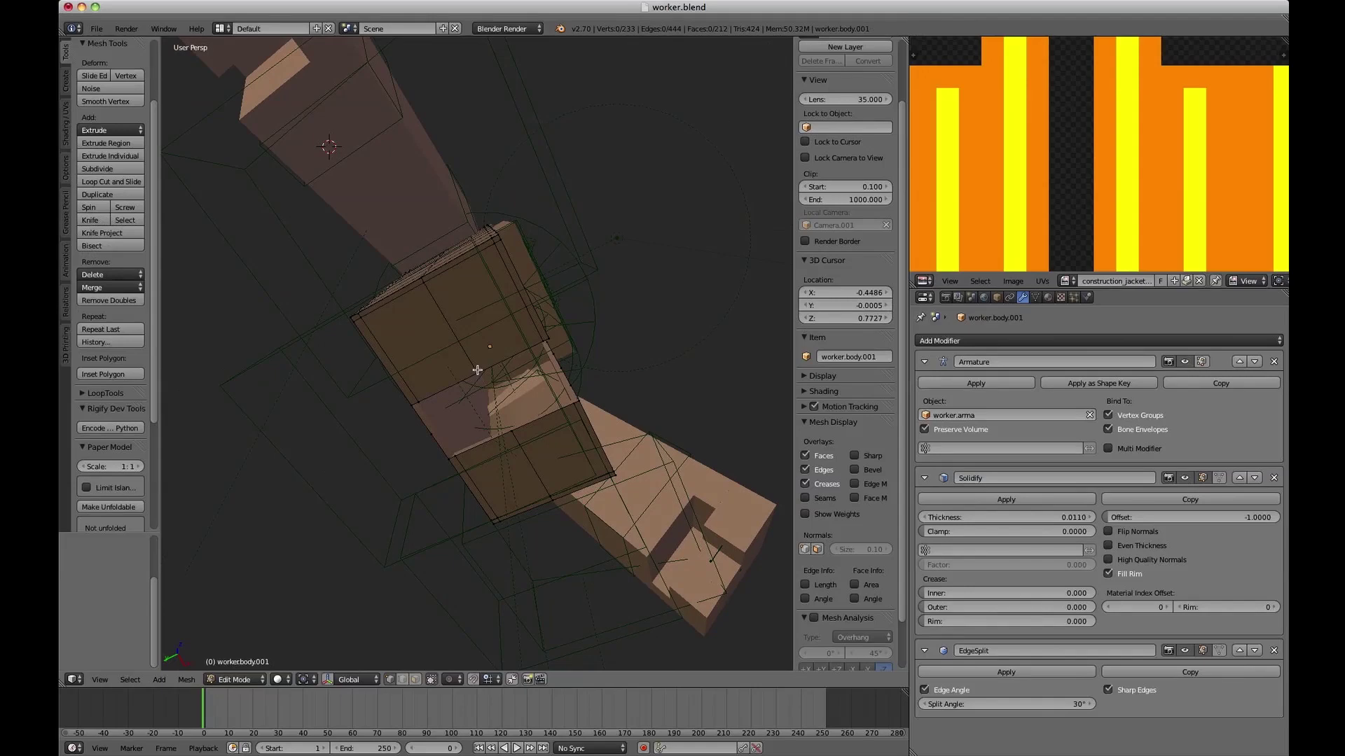
Select the bottom faces on one side of the jacket in face mode and check their UV placement on the texture.
key(ctrl+Tab)
click(461, 393)
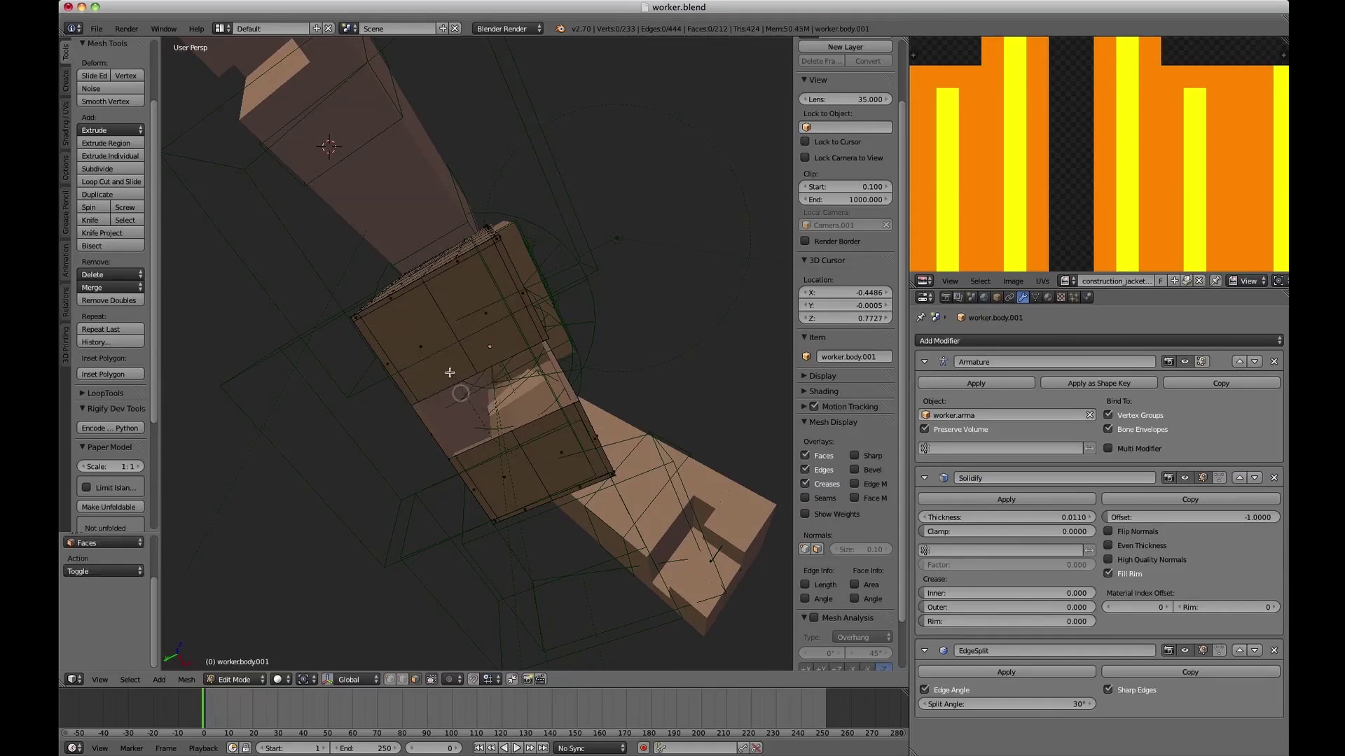
right_click(450, 336)
key(ctrl+Up)
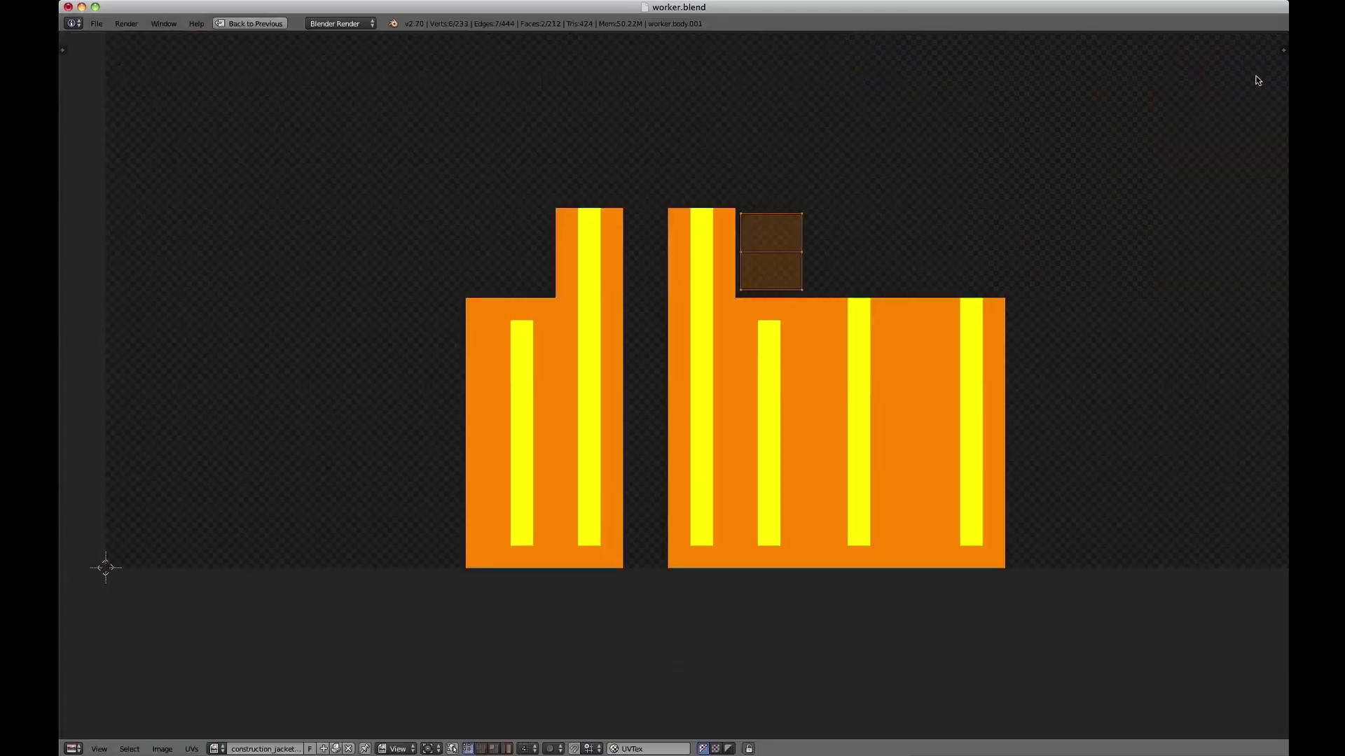
key(ctrl+Up)
Add the jacket's remaining bottom faces to the selection, switch to vertex mode and delete the selected vertices.
key(c)
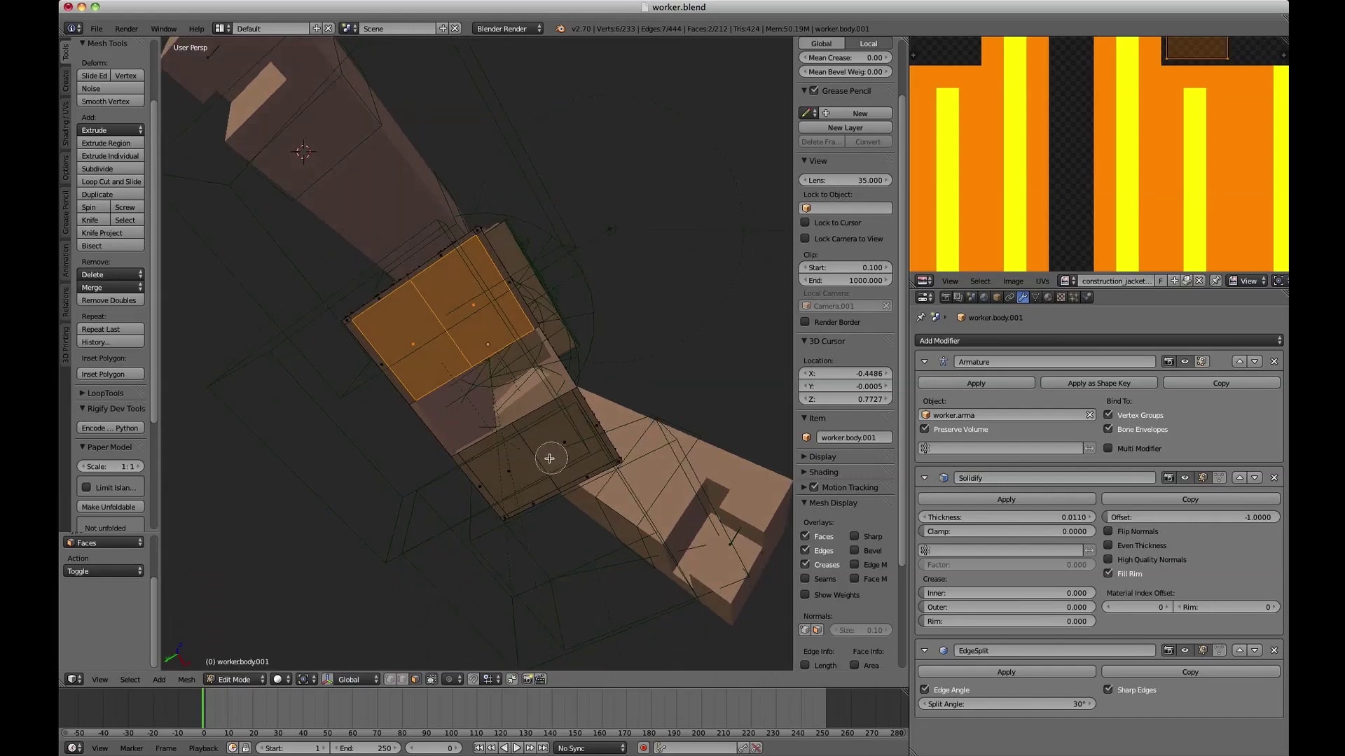
click(539, 455)
right_click(537, 451)
key(ctrl+Tab)
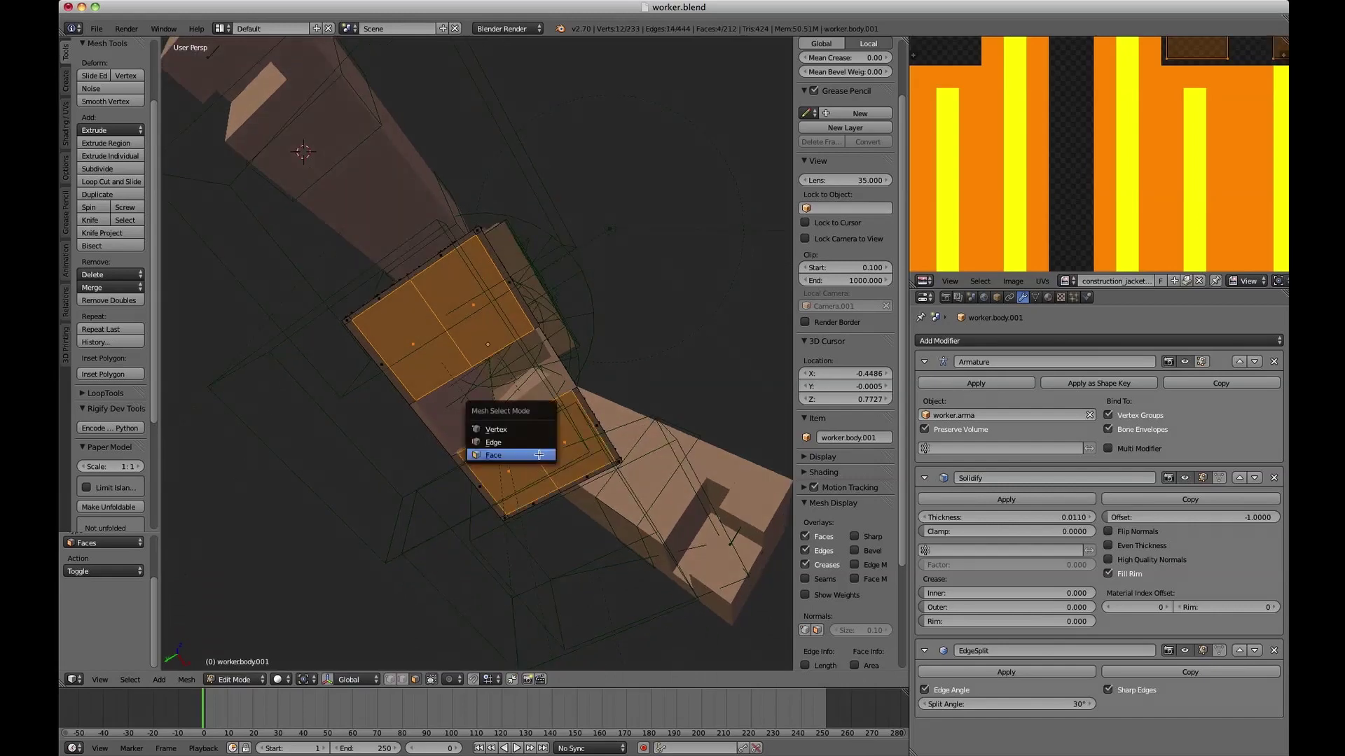
click(522, 427)
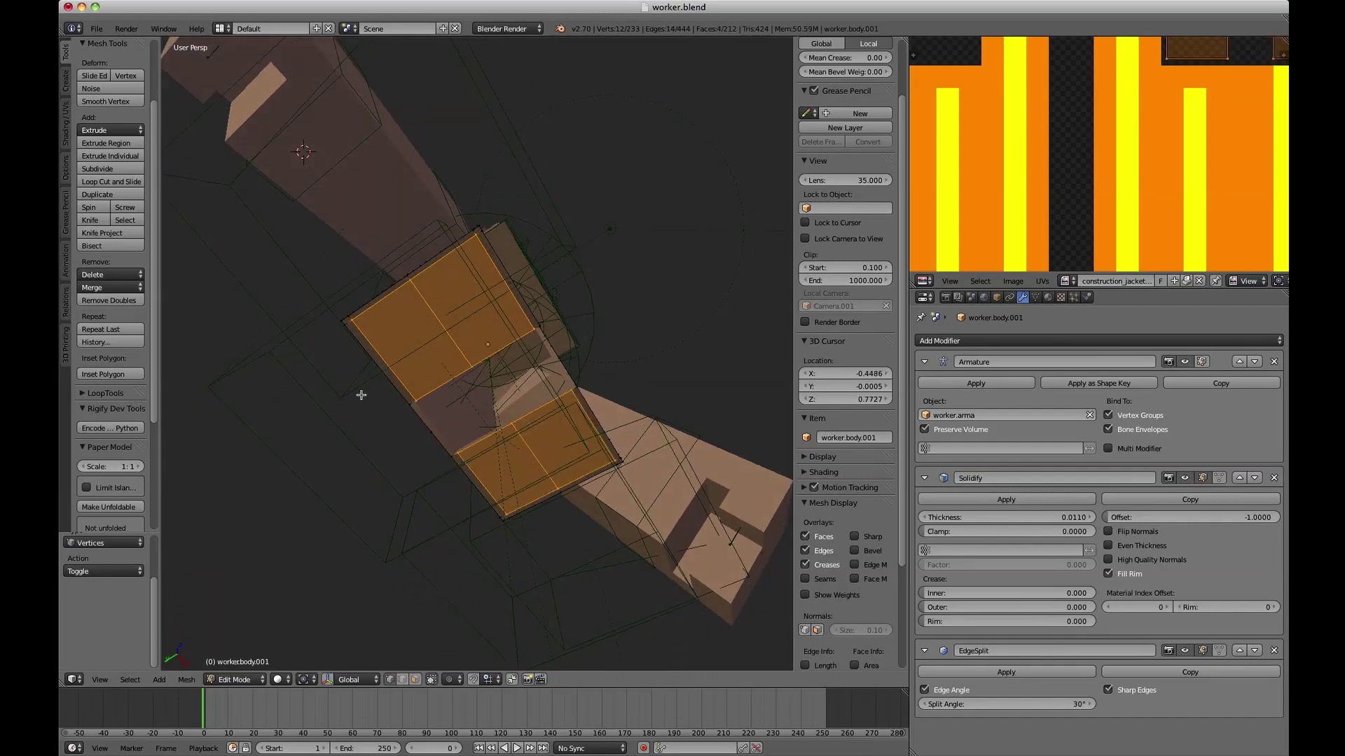
middle_drag(538, 272, 483, 248)
key(x)
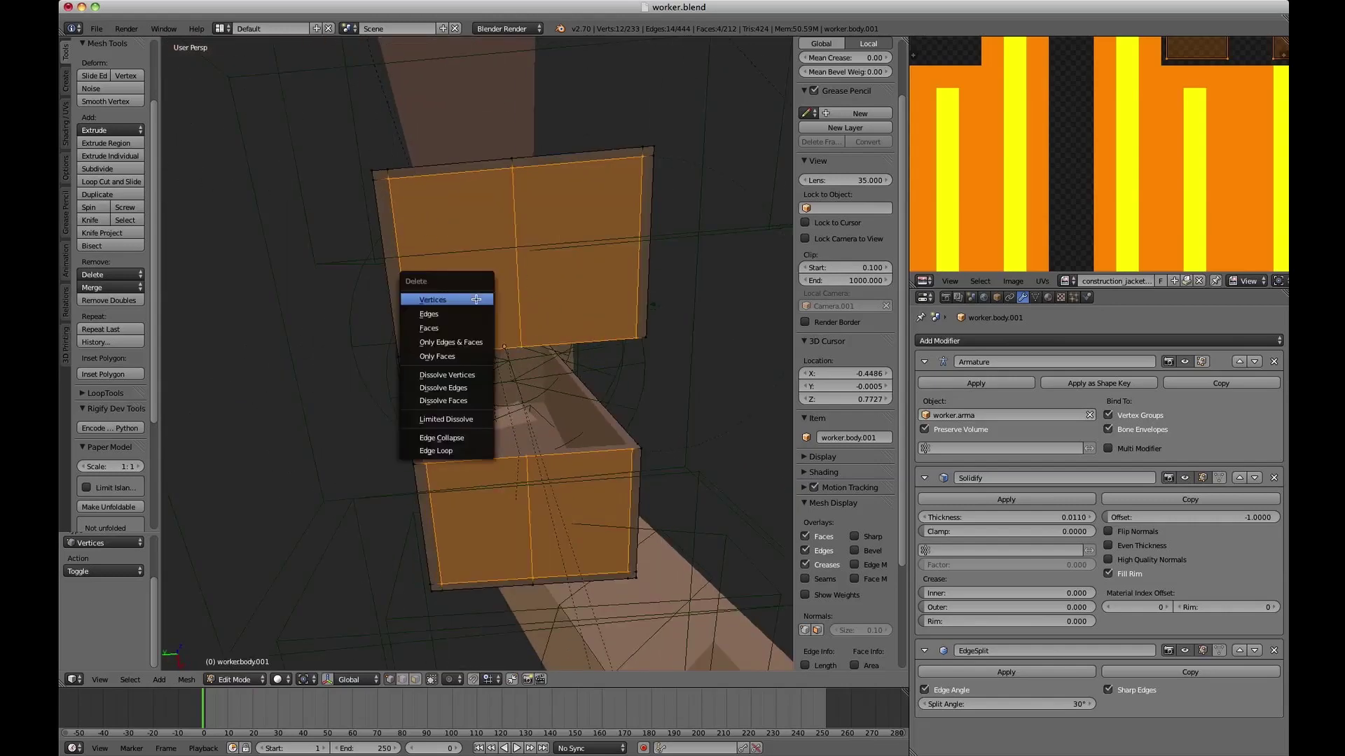
click(476, 297)
Leave mesh editing, reveal the hidden objects, and preview the posed character in rendered shading before returning to solid.
key(Tab)
mouse_move(502, 245)
middle_down()
mouse_move(451, 274)
mouse_move(425, 314)
mouse_move(518, 328)
mouse_move(517, 380)
mouse_move(571, 399)
middle_up()
key(alt+z)
key(shift+z)
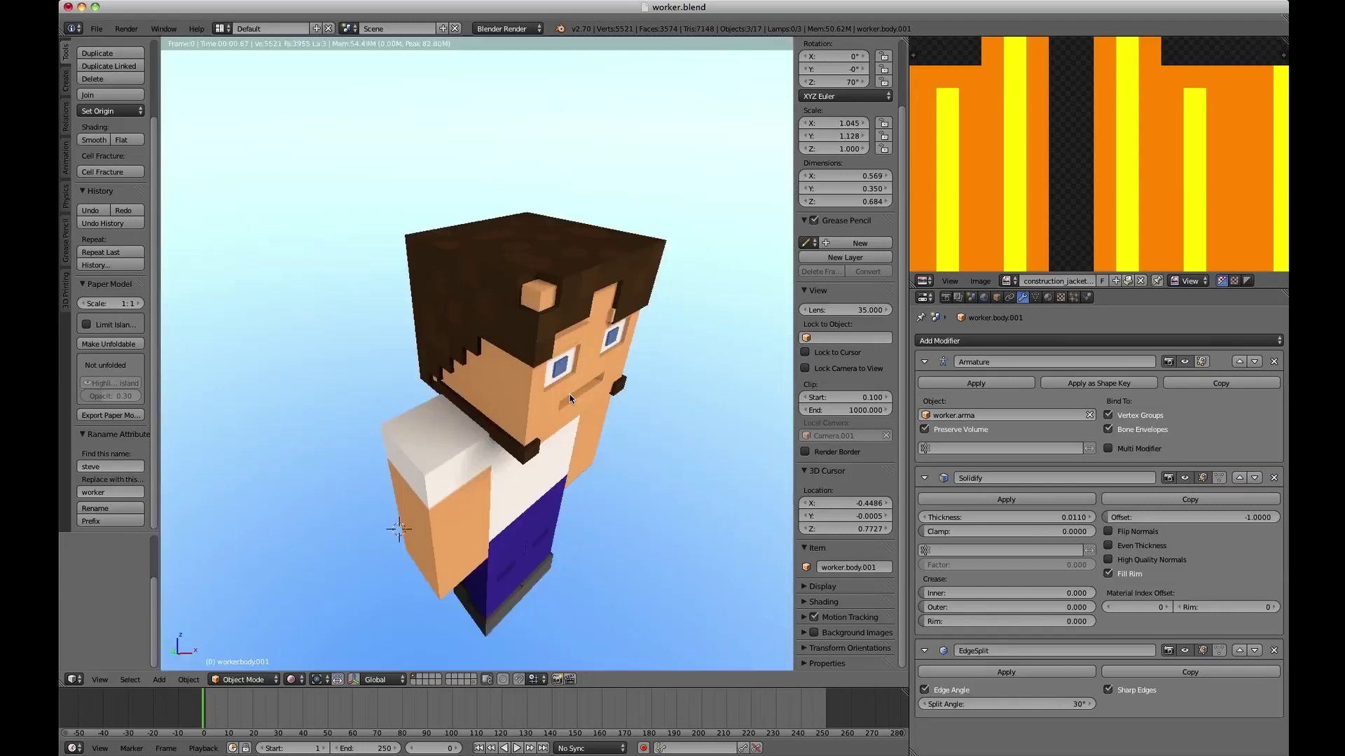
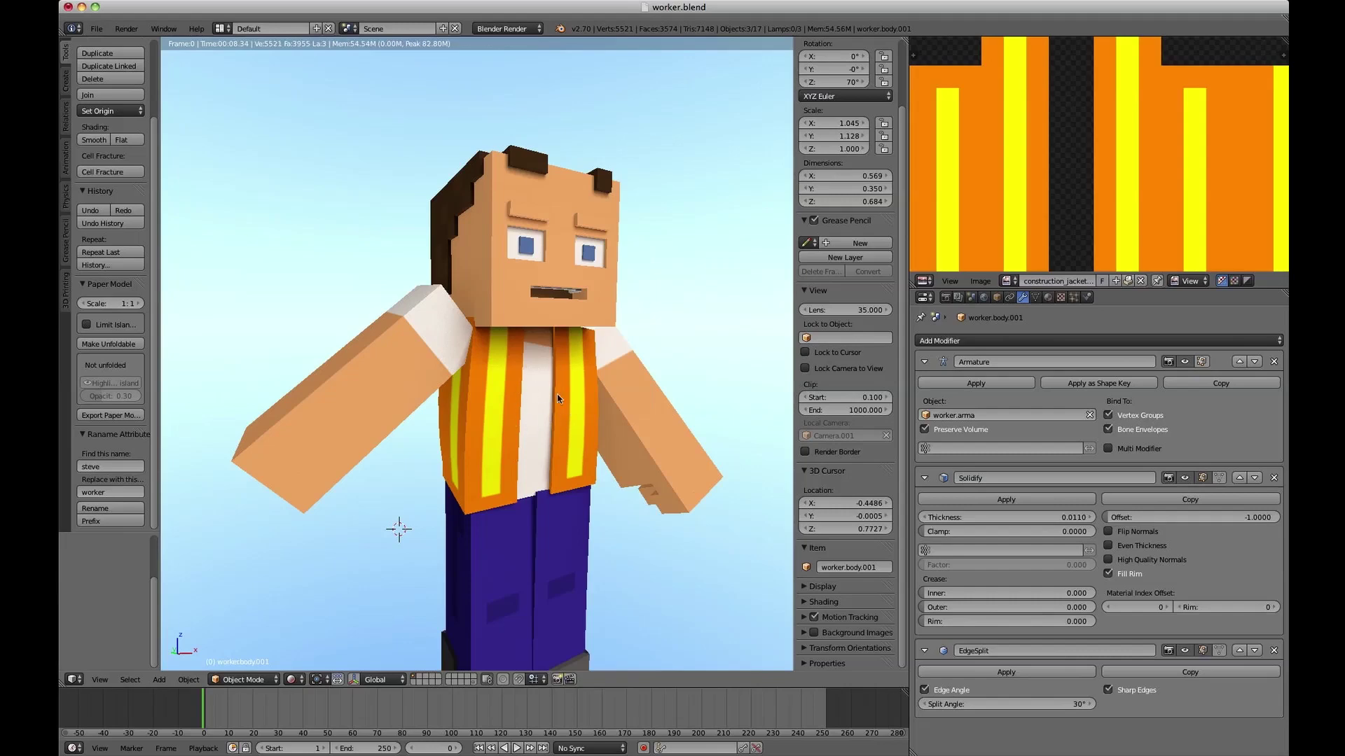
key(shift+z)
mouse_move(595, 453)
middle_down()
mouse_move(573, 478)
mouse_move(535, 453)
middle_up()
Put the rig in pose mode and clear the rotation of all its bones.
right_click(530, 394)
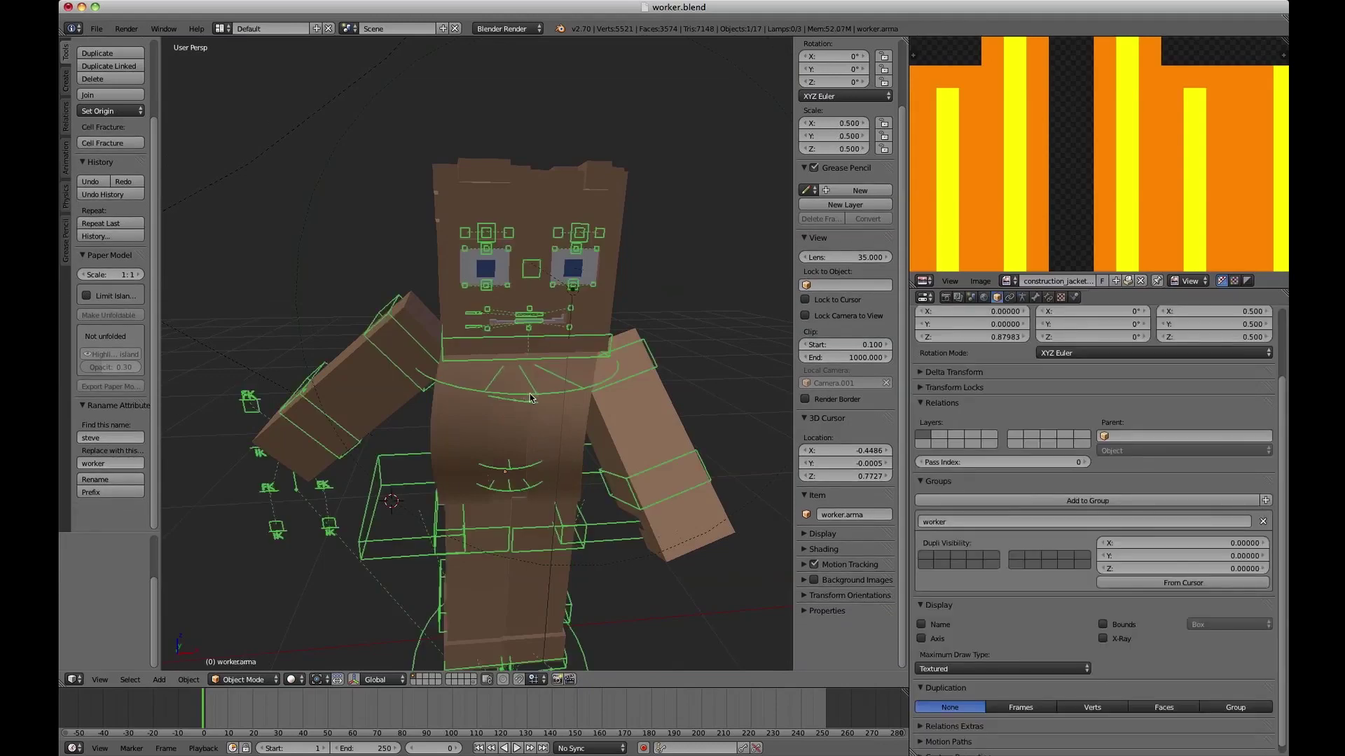
key(ctrl+Tab)
key(a)
key(a)
key(alt+r)
scroll(525, 337, up, 5)
key(a)
Leave pose mode and open the eyelids-and-eyebrows mesh for editing.
shift+middle_drag(519, 226, 489, 298)
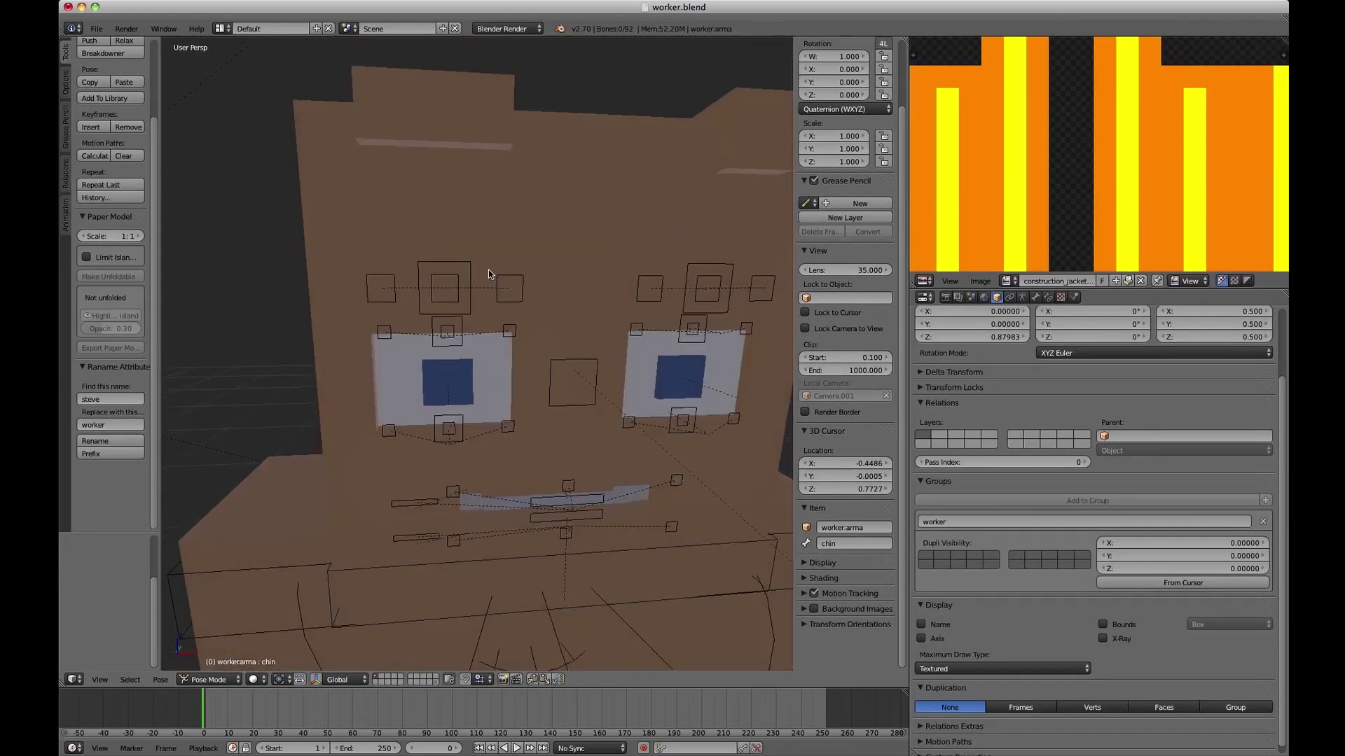
key(ctrl+Tab)
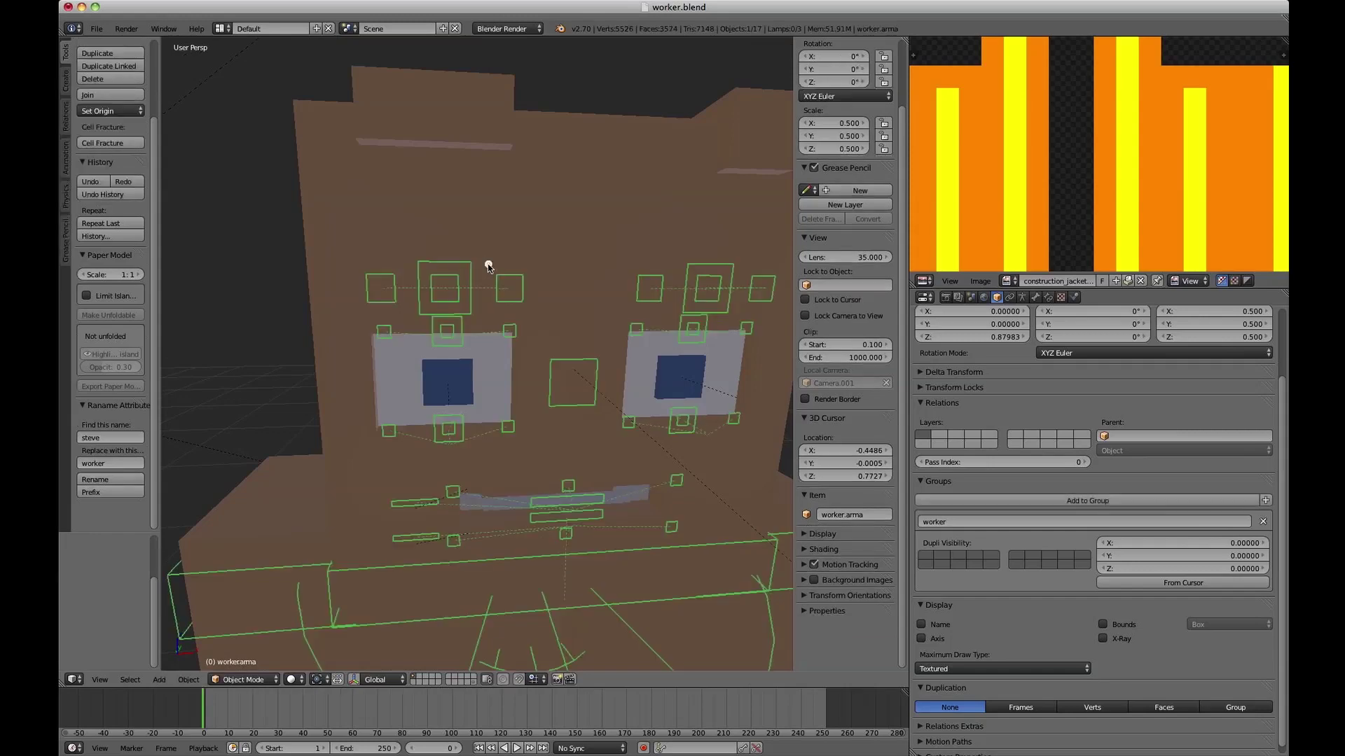
right_click(488, 265)
middle_drag(488, 265, 508, 268)
scroll(525, 267, down, 6)
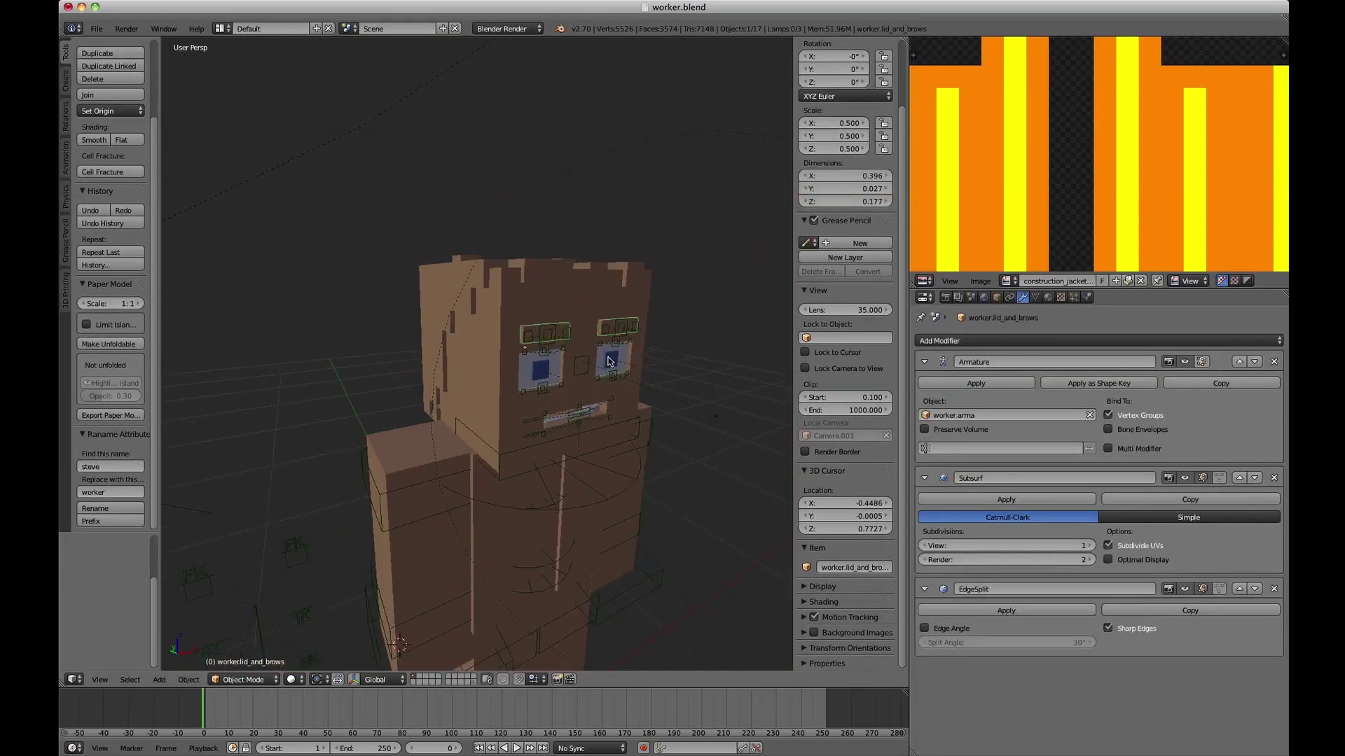
key(Tab)
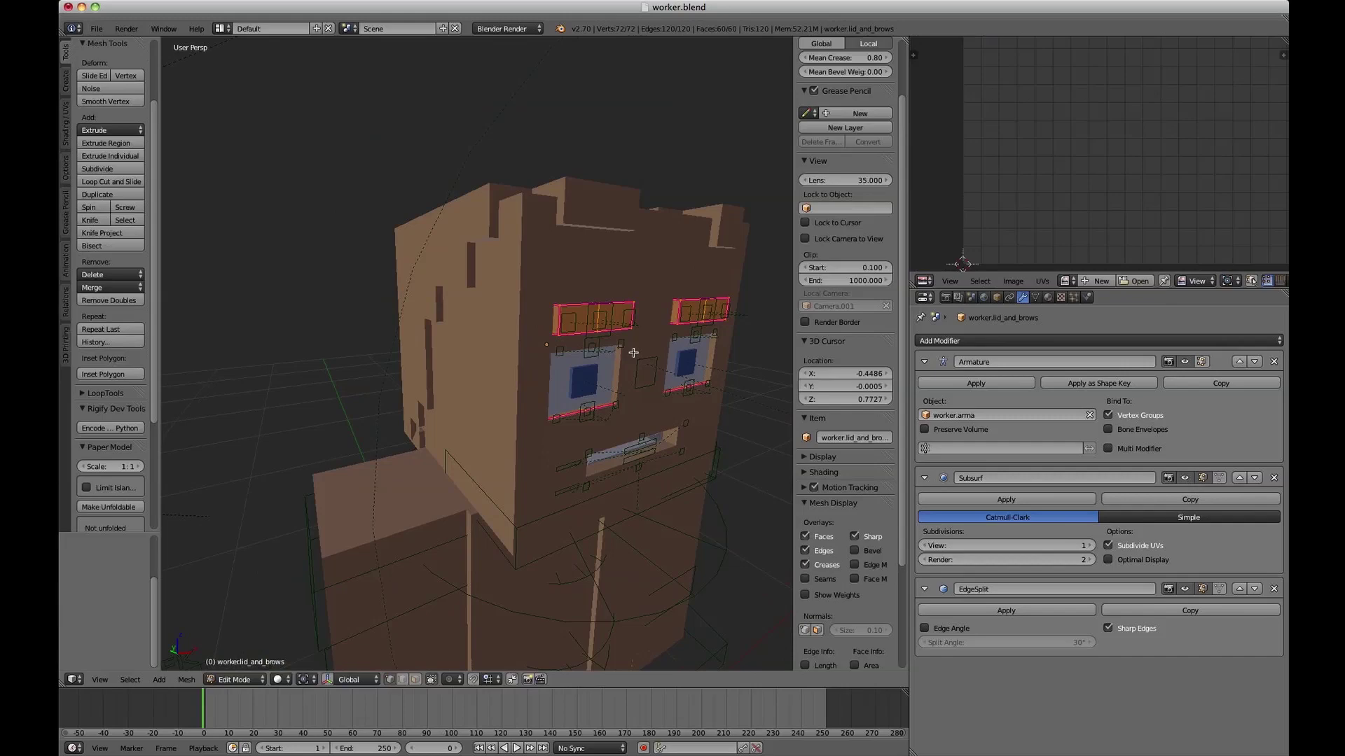
Keep the whole eyelids-and-brows mesh selected in wireframe and assign the construction.png image to its faces.
key(z)
middle_drag(584, 344, 495, 277)
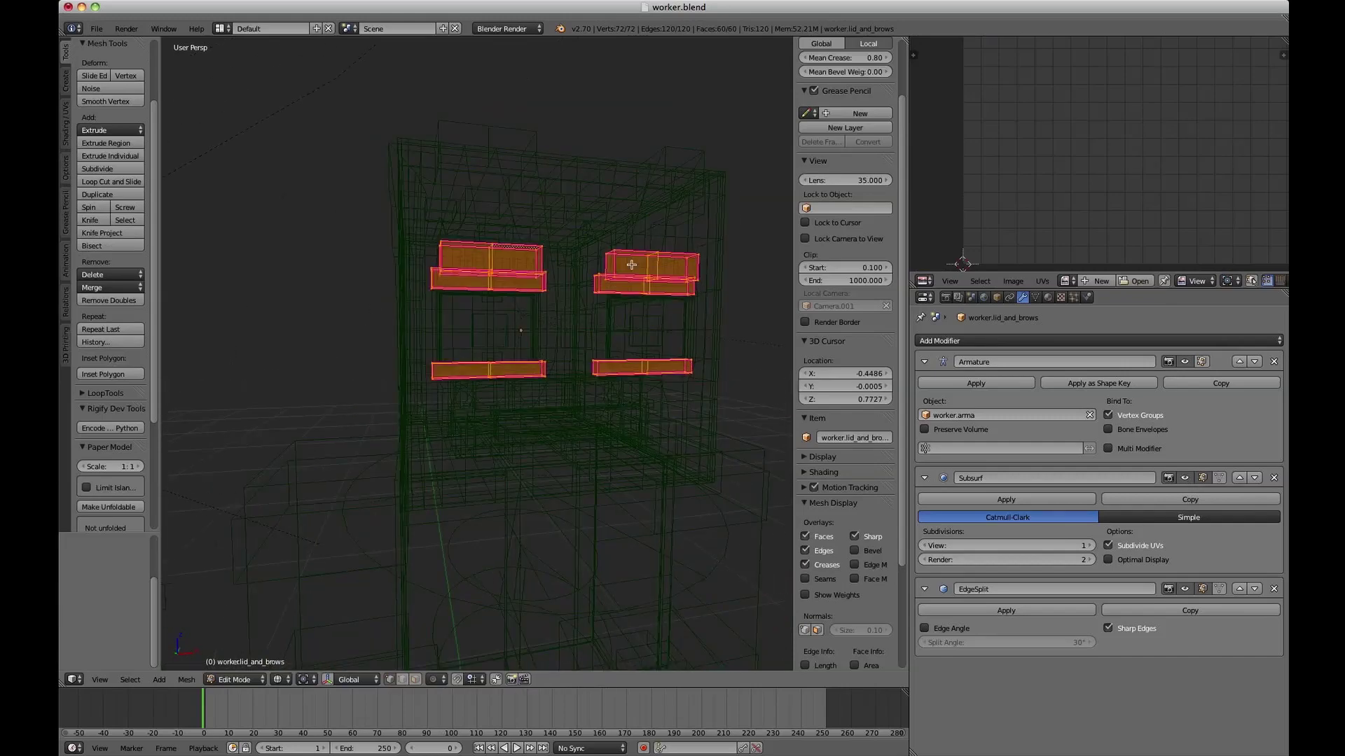
key(Tab)
key(Tab)
key(a)
key(a)
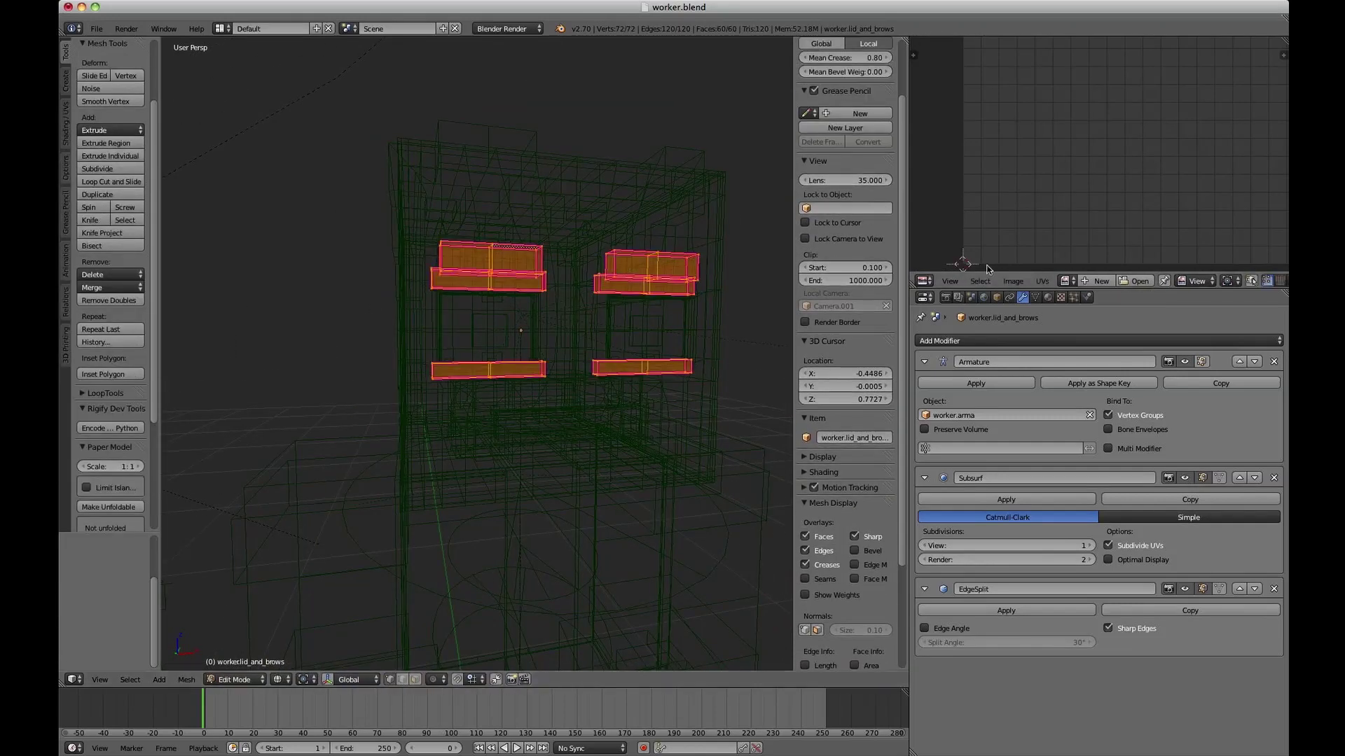
click(1064, 281)
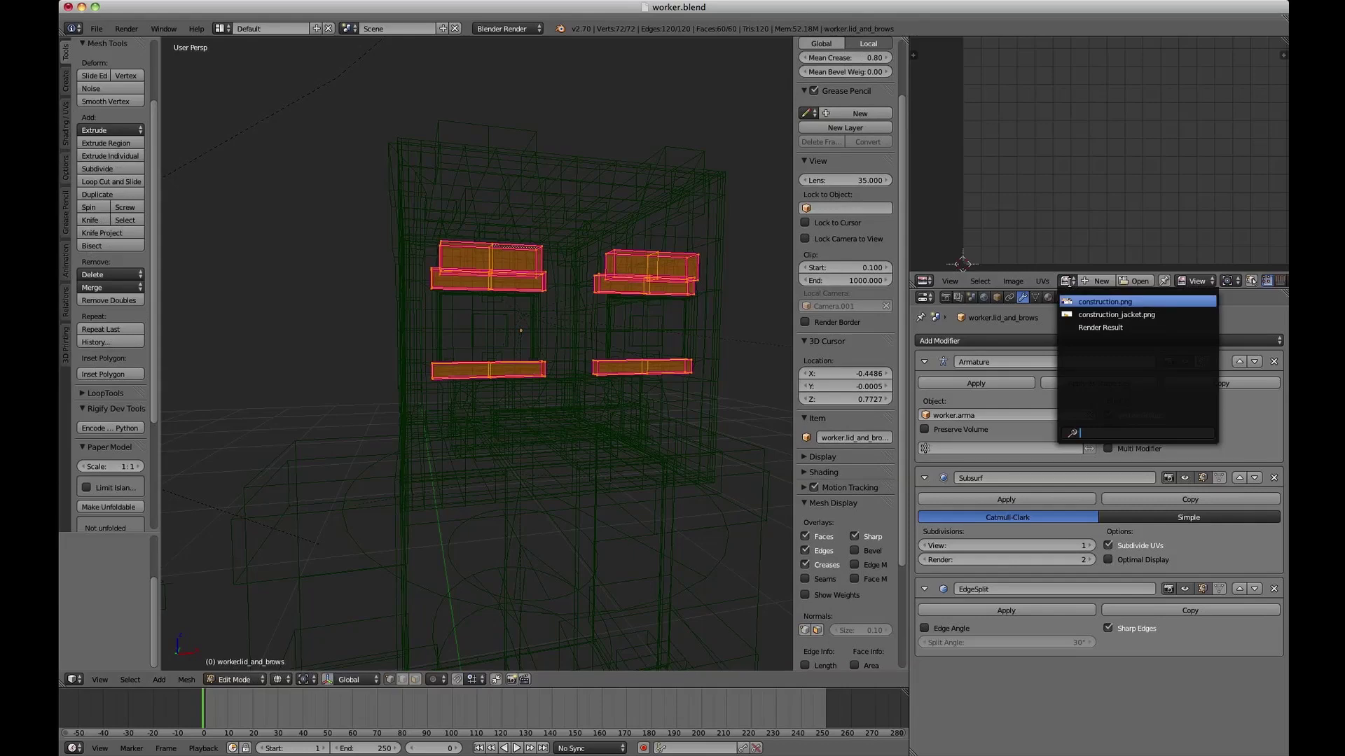
key(Up)
key(Return)
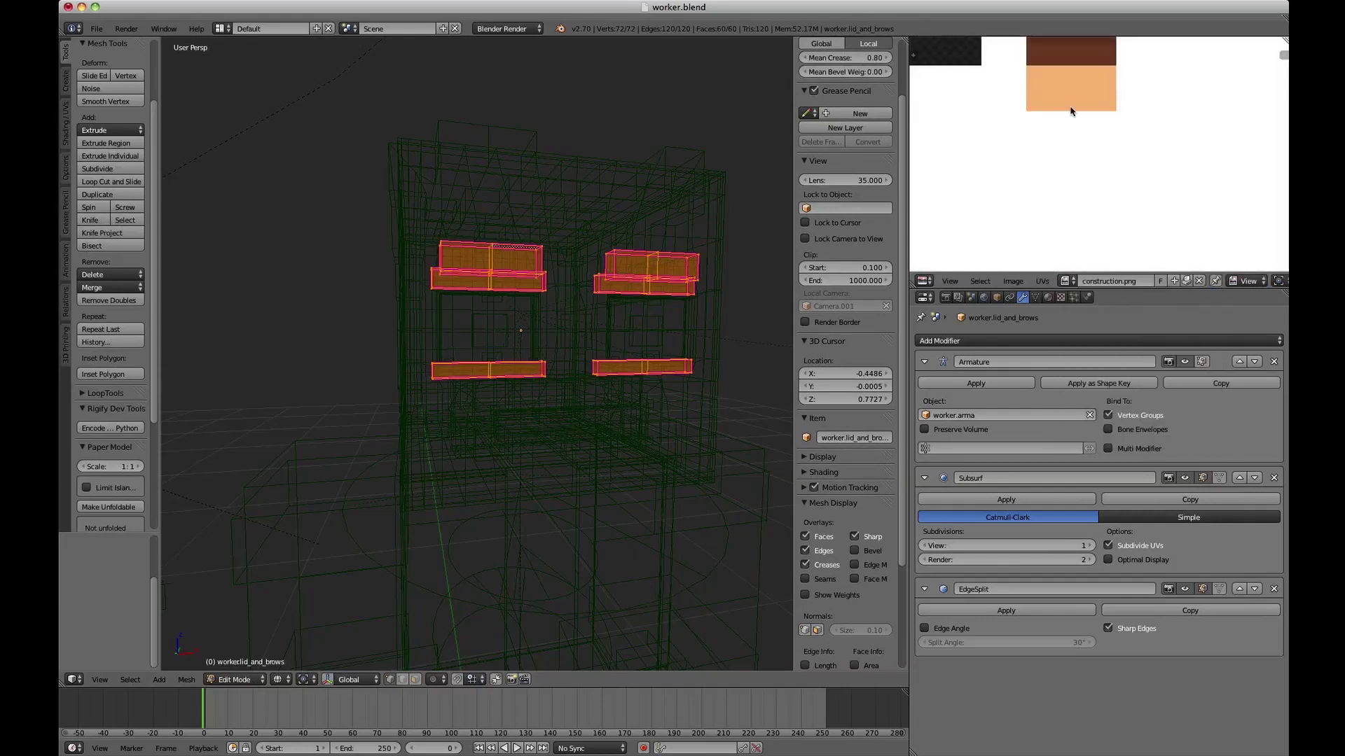
Enlarge the UV editor and move the selected brow UVs from the skin area onto the brown hair area.
key(ctrl+Up)
scroll(746, 211, up, 5)
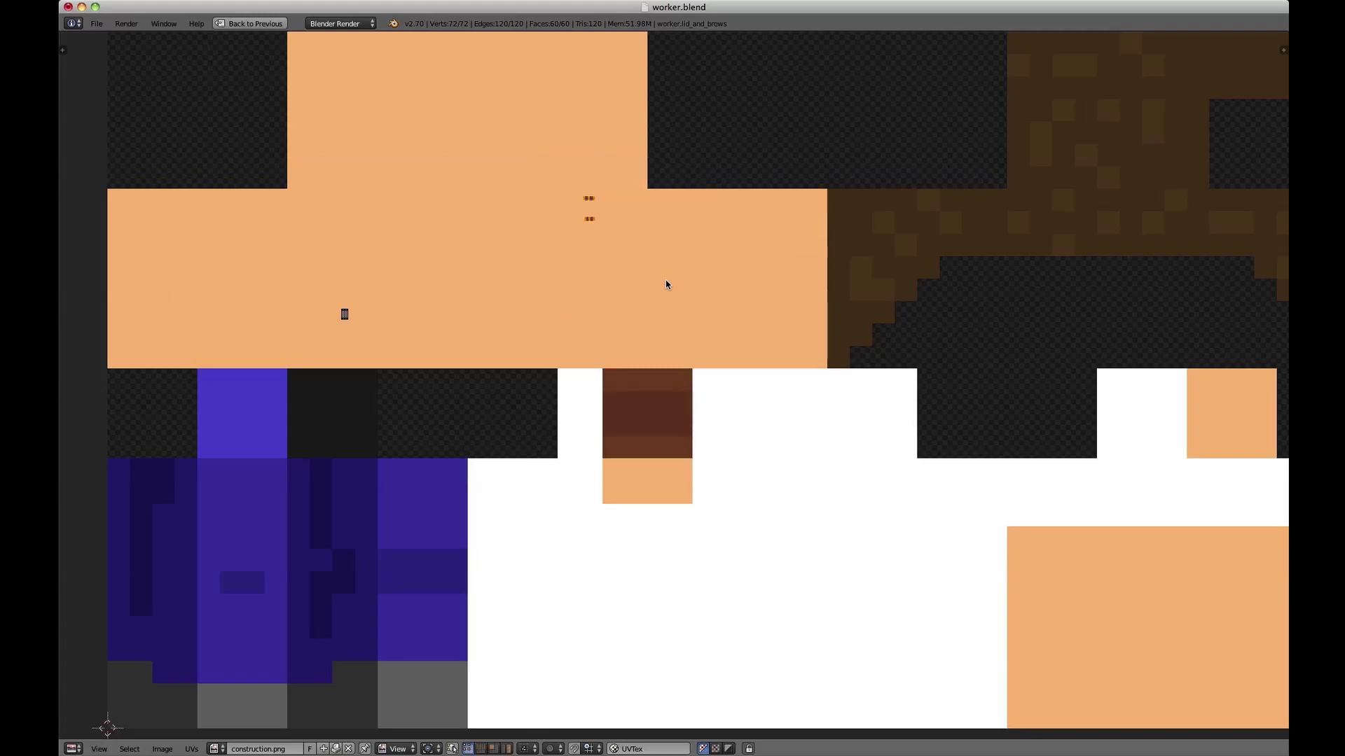
key(g)
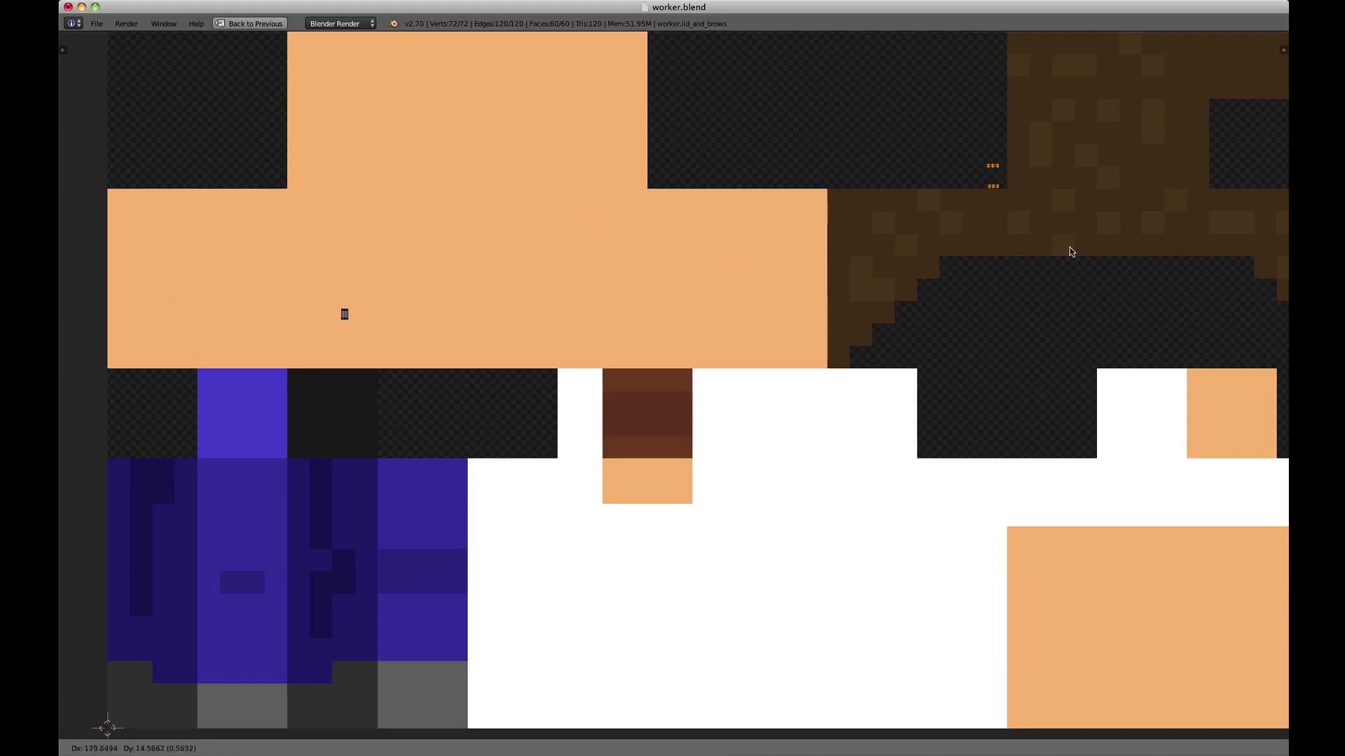
click(1096, 220)
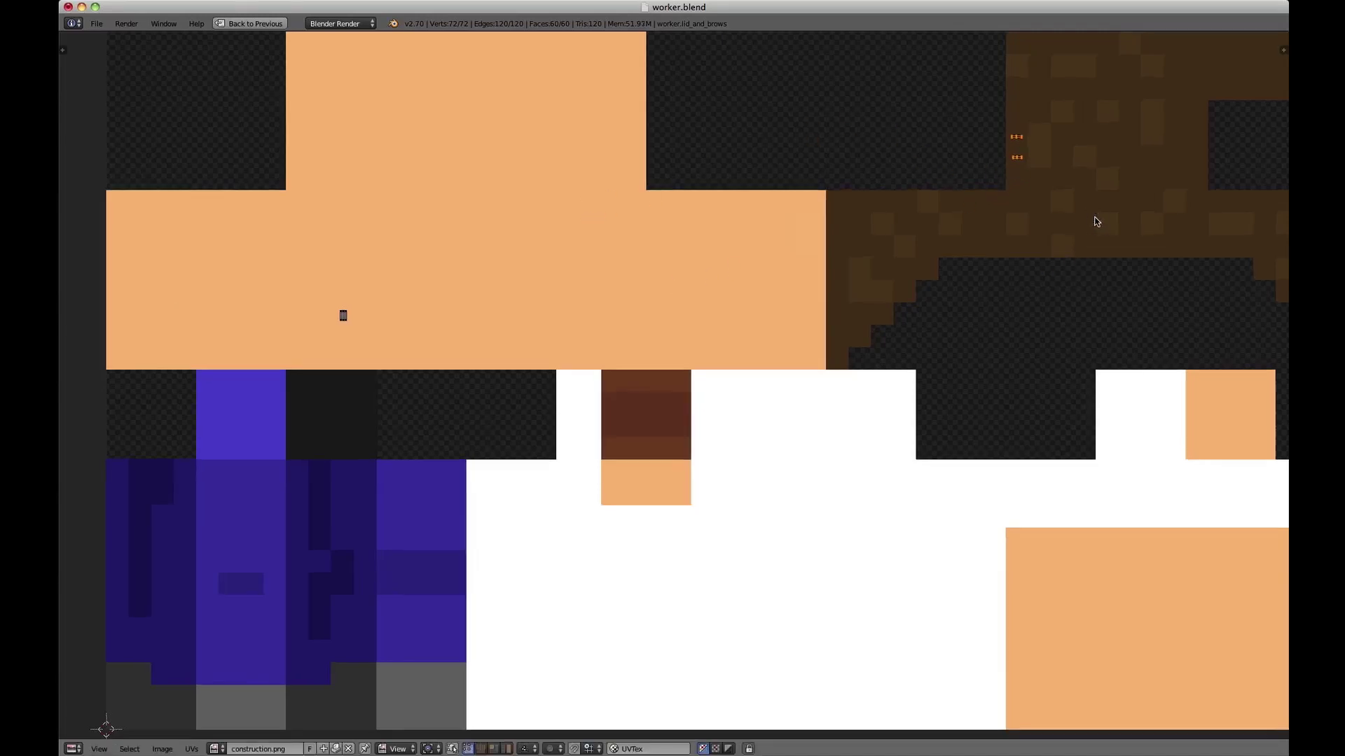
Fine-tune the brow UVs' position along the edge of the dark brown hair area, then restore the normal layout.
scroll(1096, 221, right, 5)
scroll(1096, 222, up, 2)
scroll(1097, 221, right, 4)
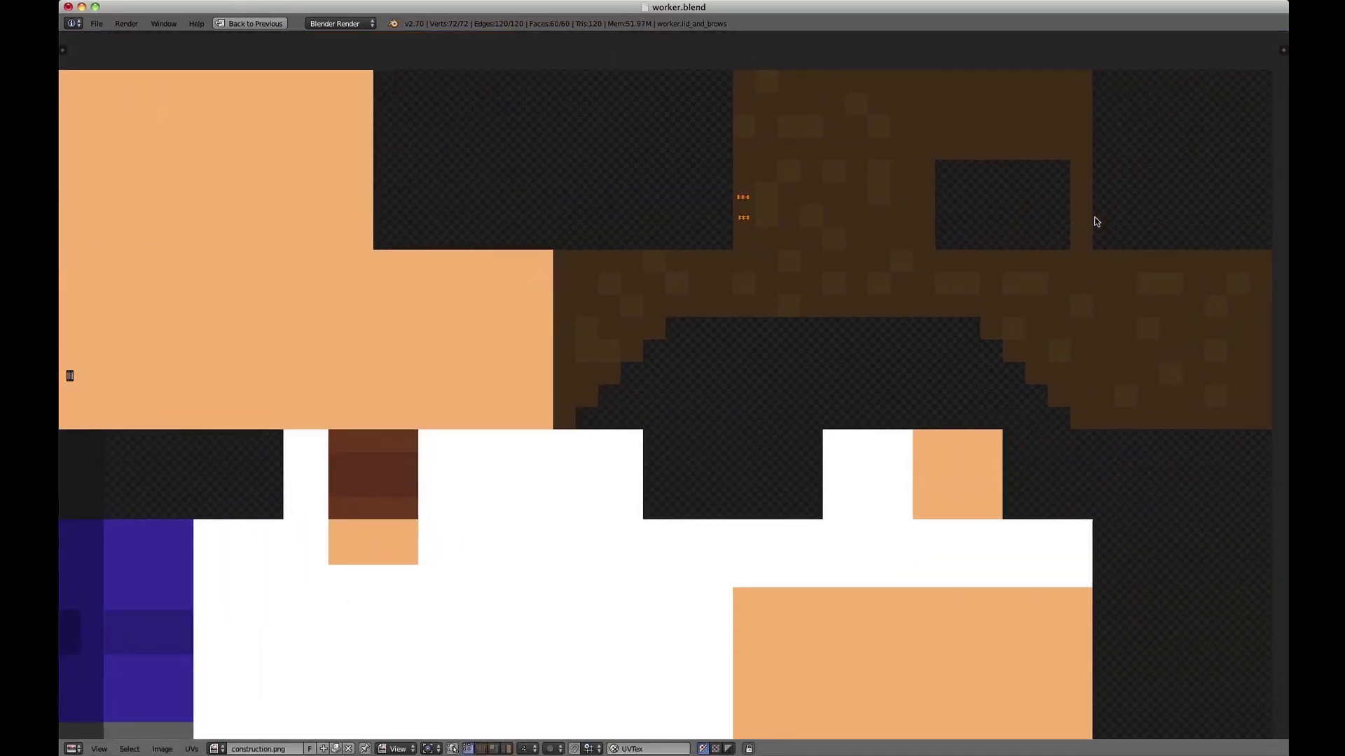
key(g)
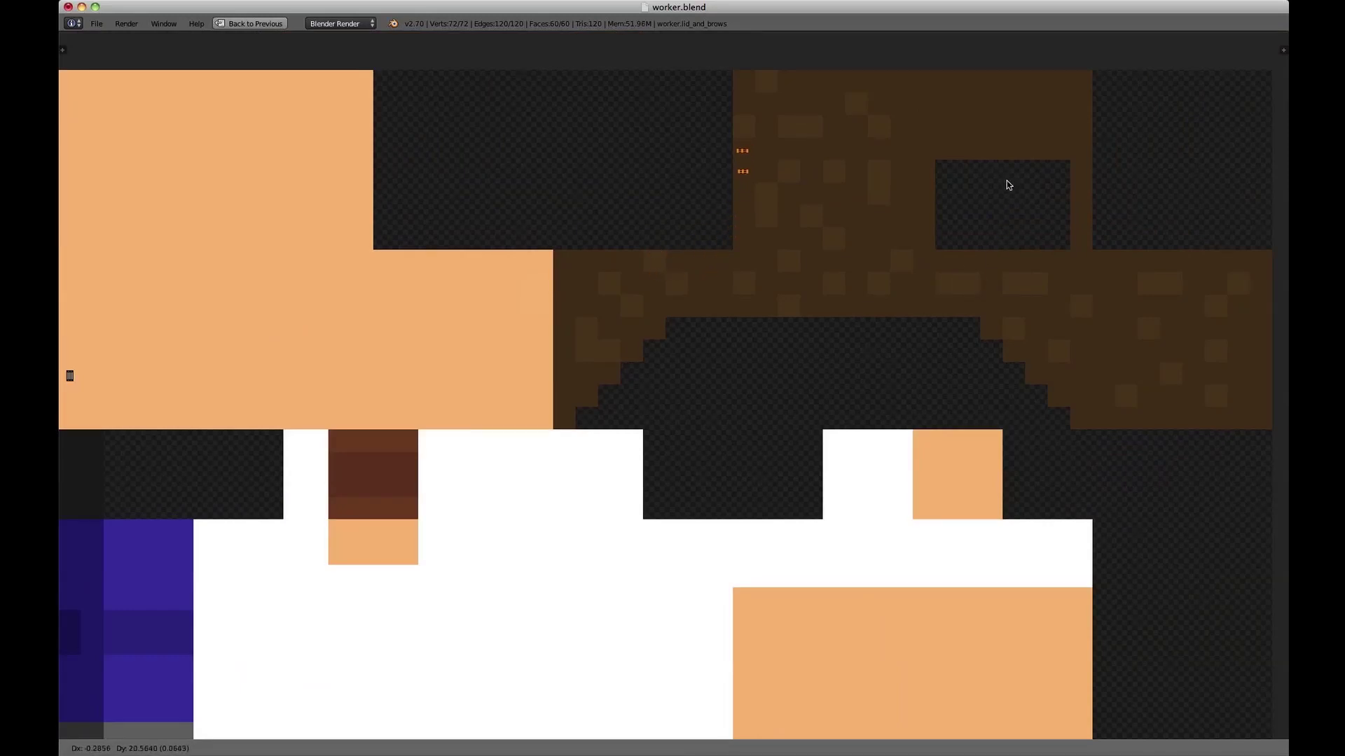
click(1009, 182)
key(ctrl+Up)
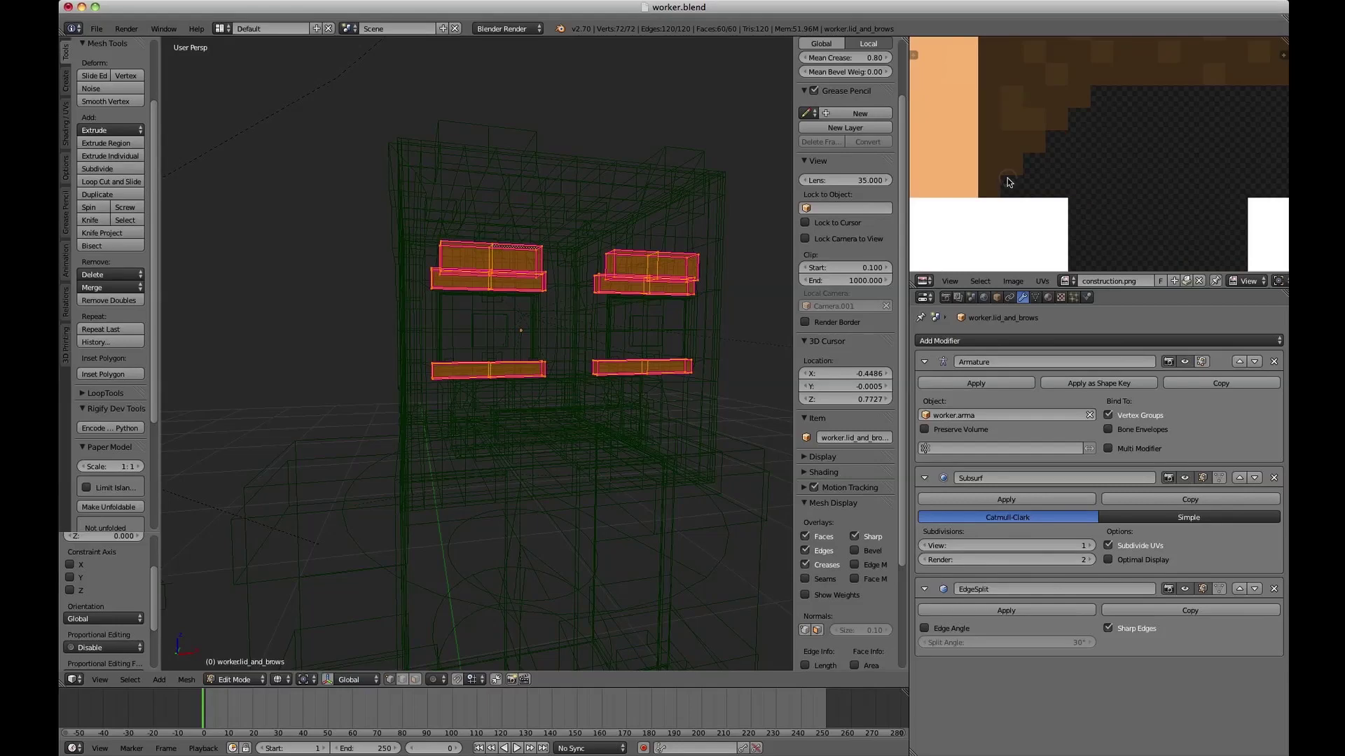
key(ctrl+Up)
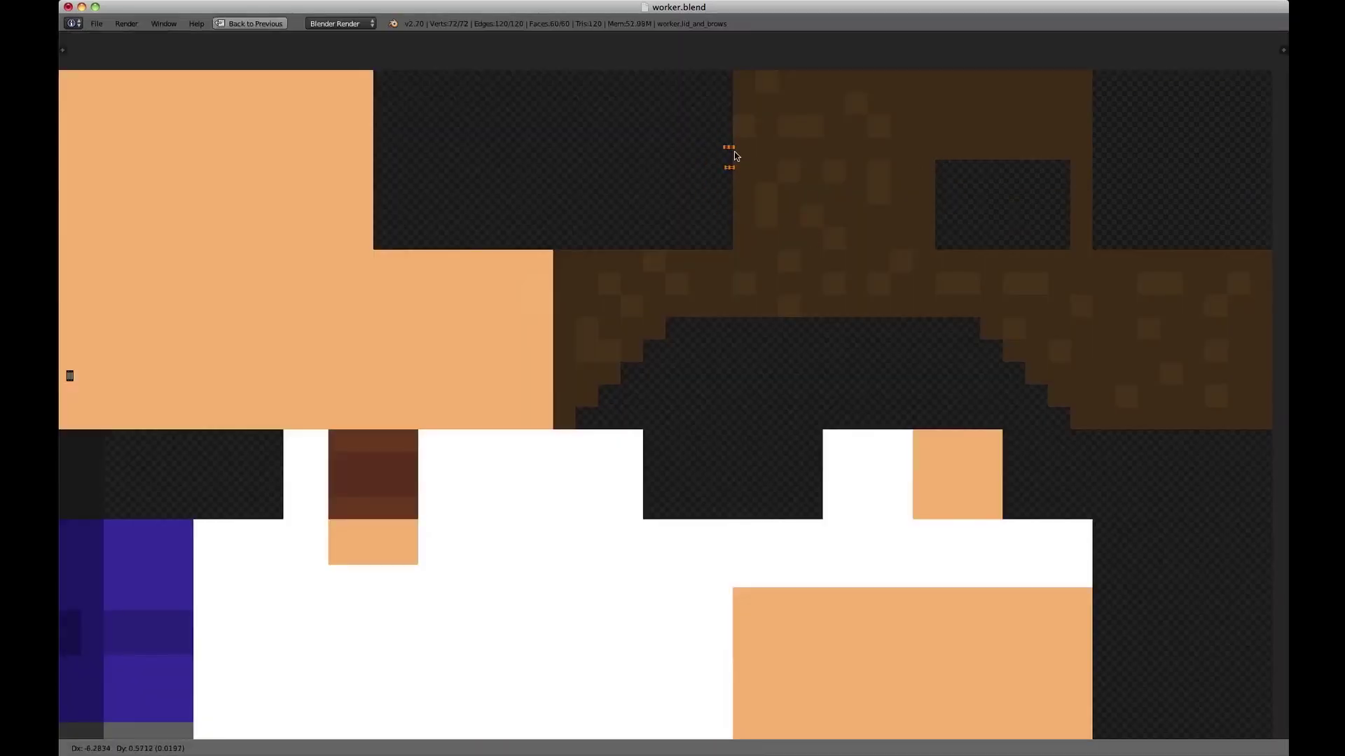
key(ctrl+Up)
Leave mesh editing and preview the retextured brows in rendered shading with ray tracing turned off.
key(Tab)
key(z)
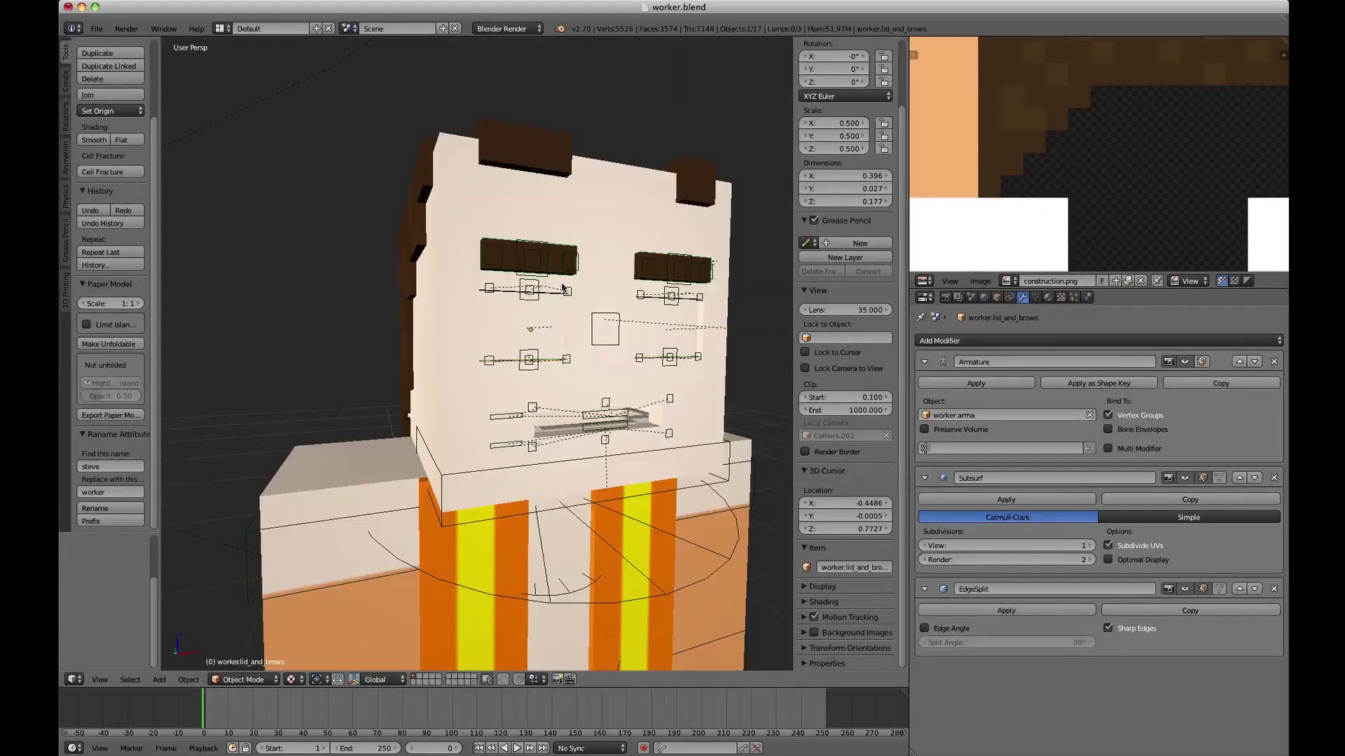
key(shift+z)
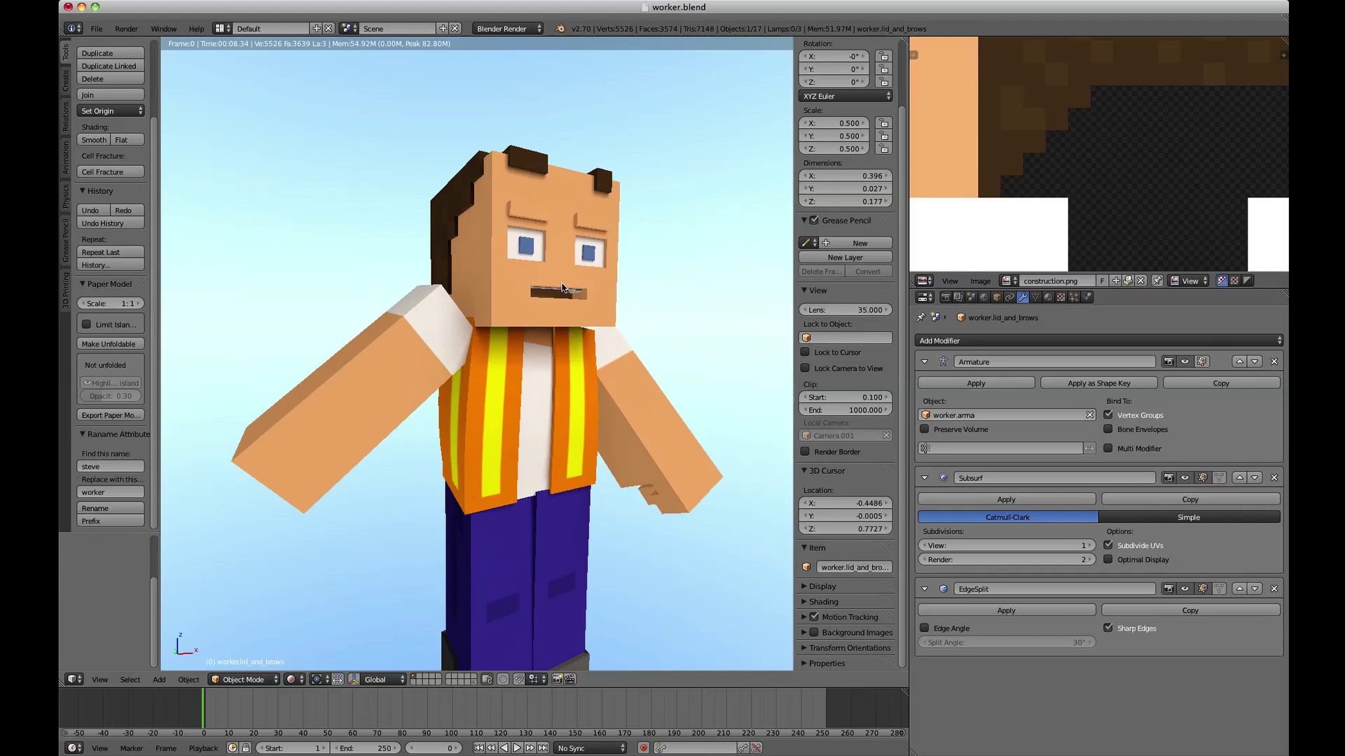
click(945, 298)
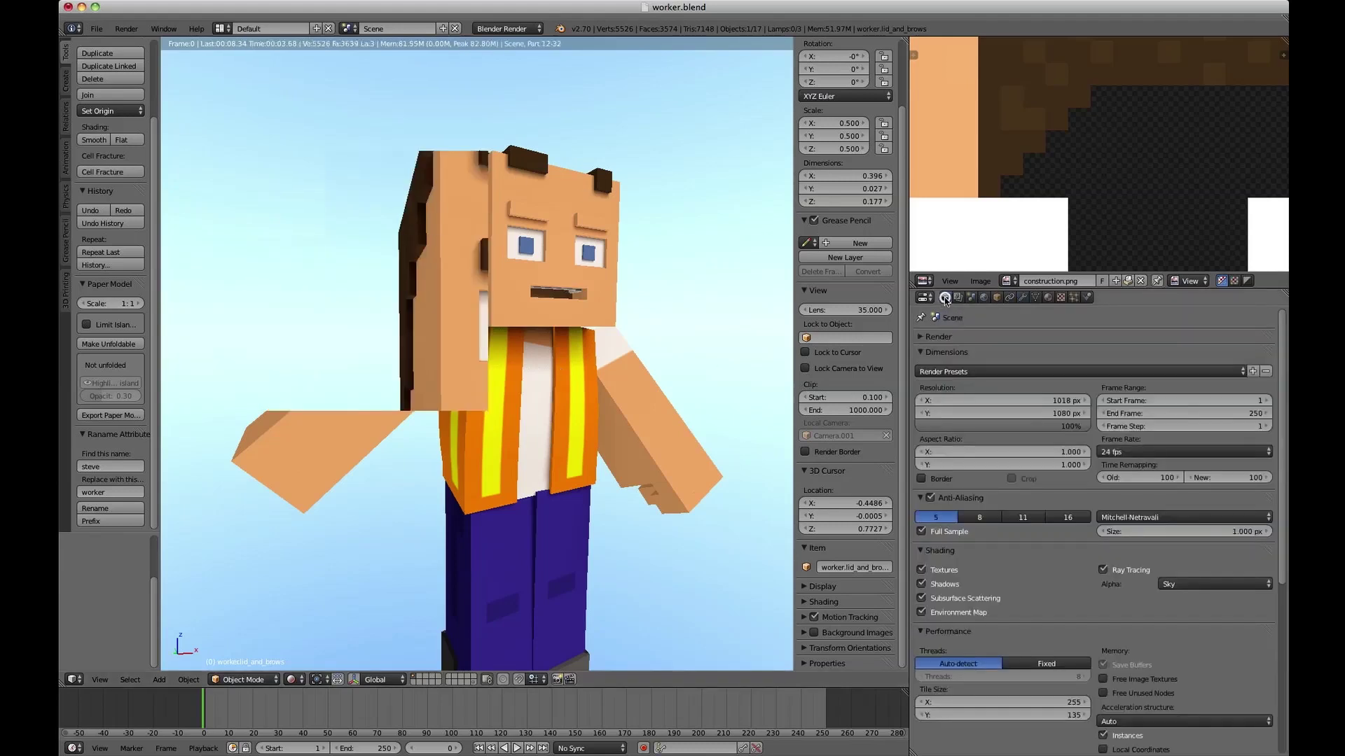
click(1104, 569)
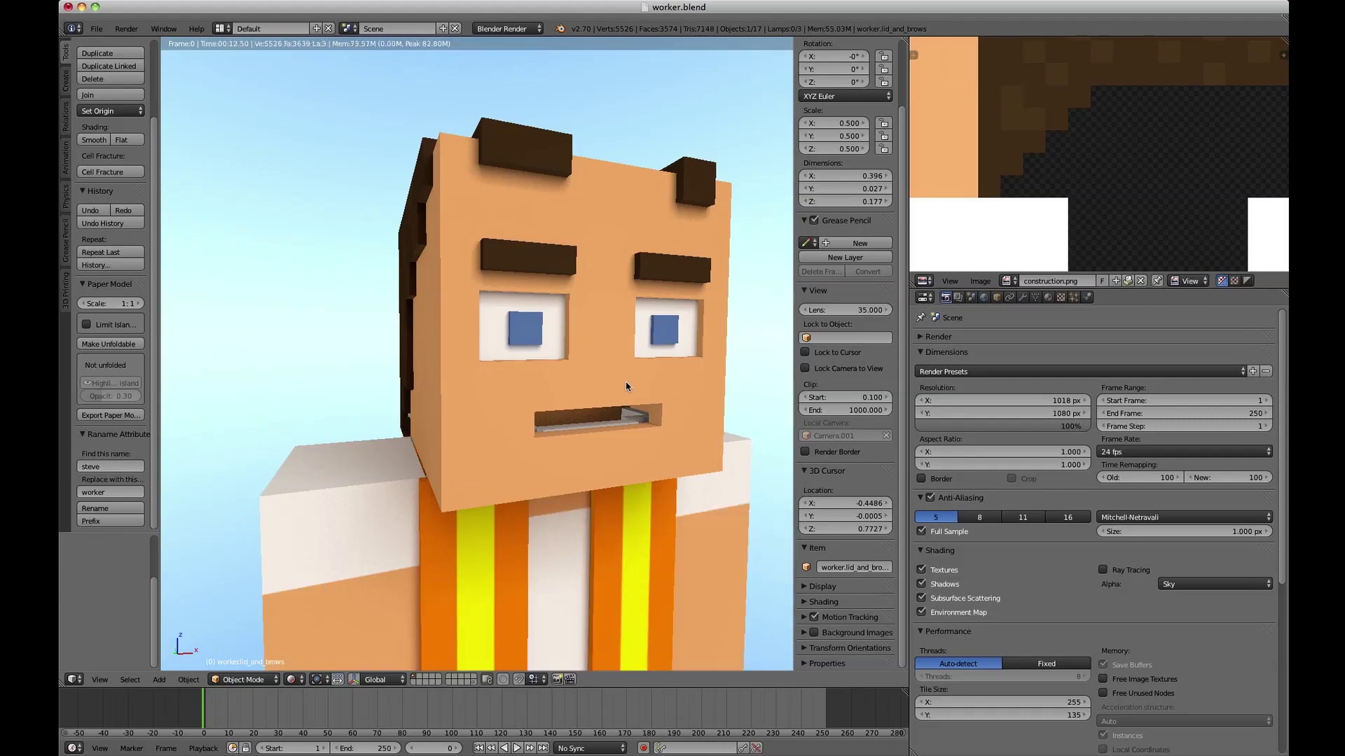
Return to solid shading and examine the worker's arms, head and torso from several angles.
key(KP_0)
key(shift+z)
key(z)
key(z)
mouse_move(603, 407)
middle_down()
mouse_move(615, 361)
mouse_move(598, 456)
mouse_move(583, 412)
mouse_move(457, 394)
mouse_move(478, 389)
mouse_move(434, 330)
middle_up()
scroll(583, 411, up, 2)
right_click(537, 402)
scroll(456, 393, down, 3)
right_click(444, 390)
scroll(421, 305, up, 2)
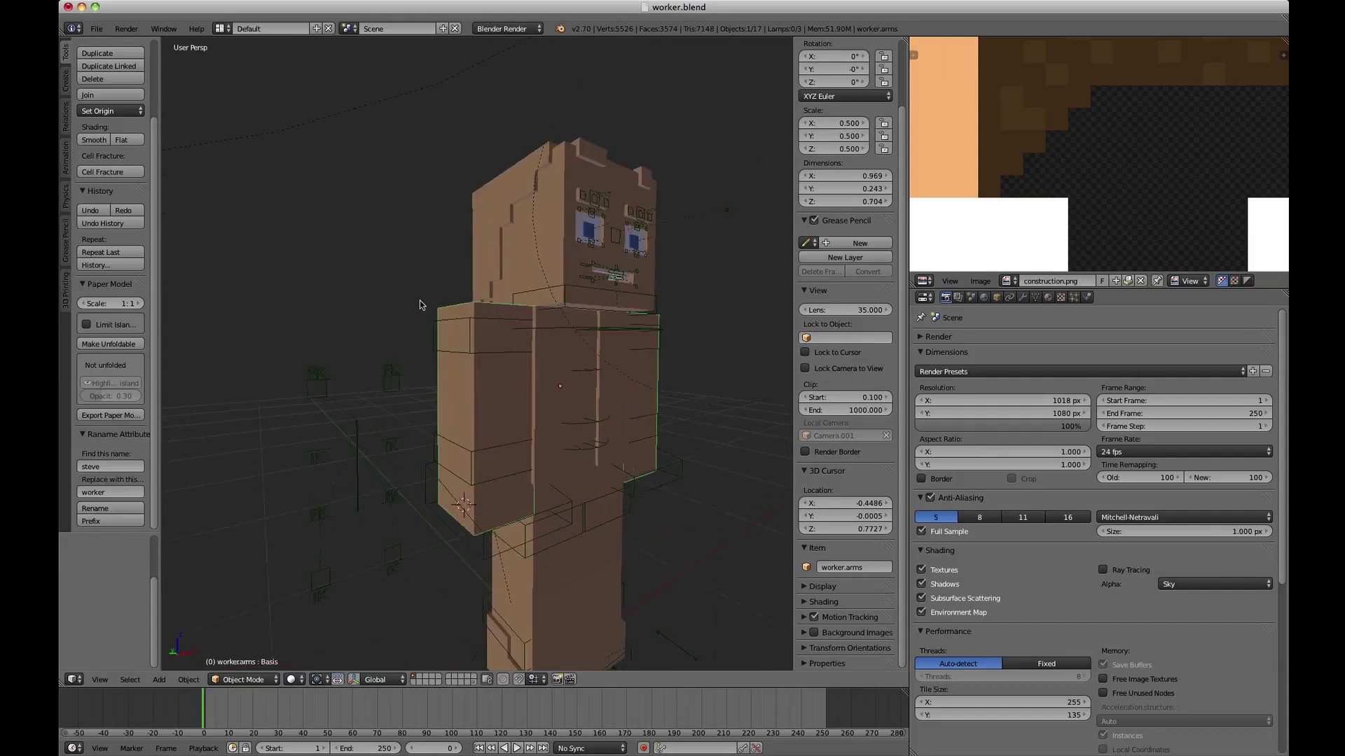
scroll(434, 234, up, 2)
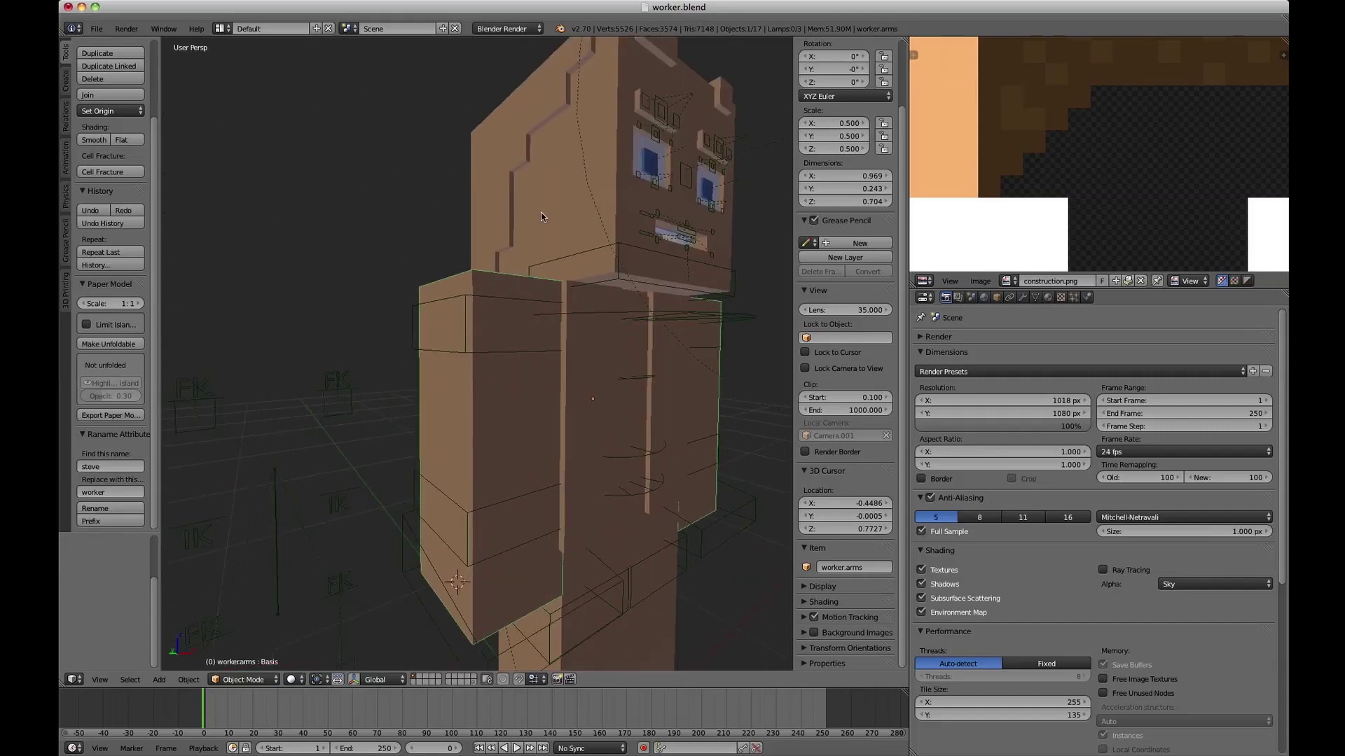
mouse_move(483, 315)
middle_down()
mouse_move(505, 312)
mouse_move(471, 312)
middle_up()
scroll(471, 312, down, 2)
middle_drag(527, 351, 436, 353)
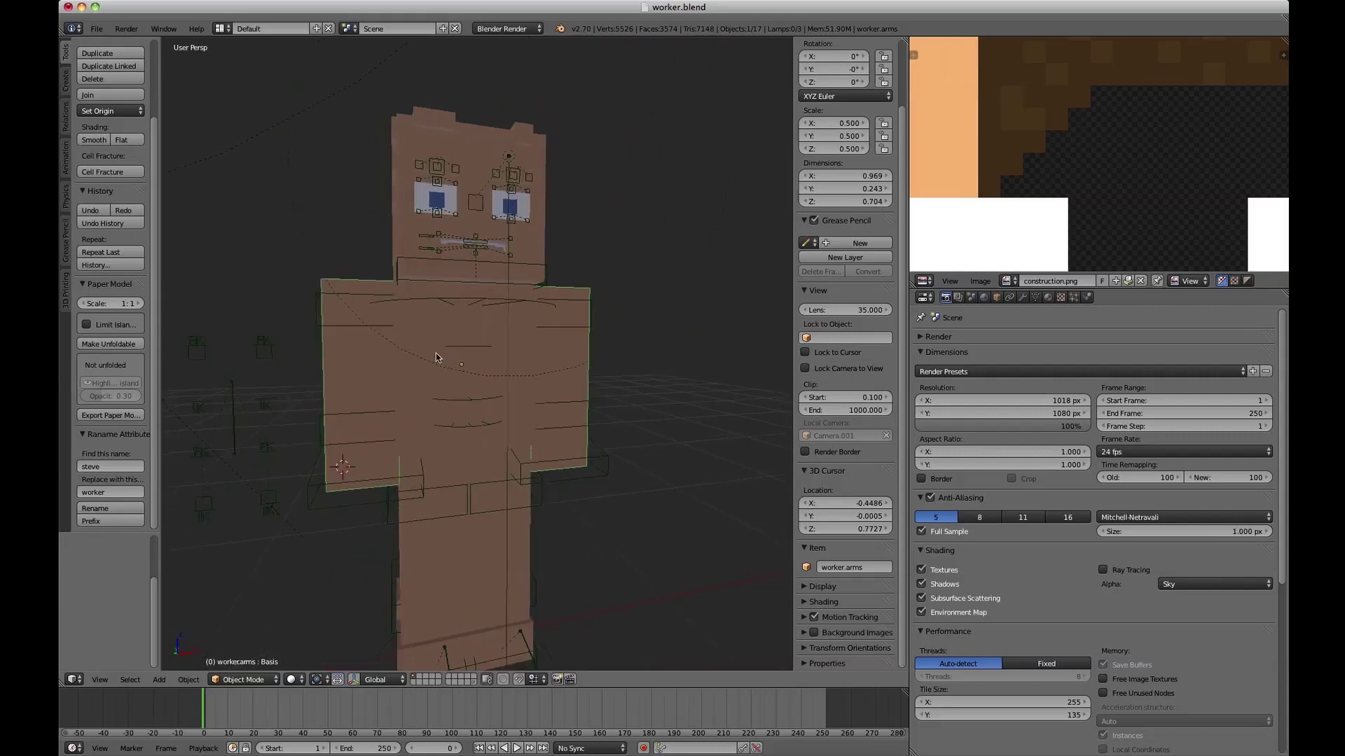
middle_drag(537, 333, 561, 361)
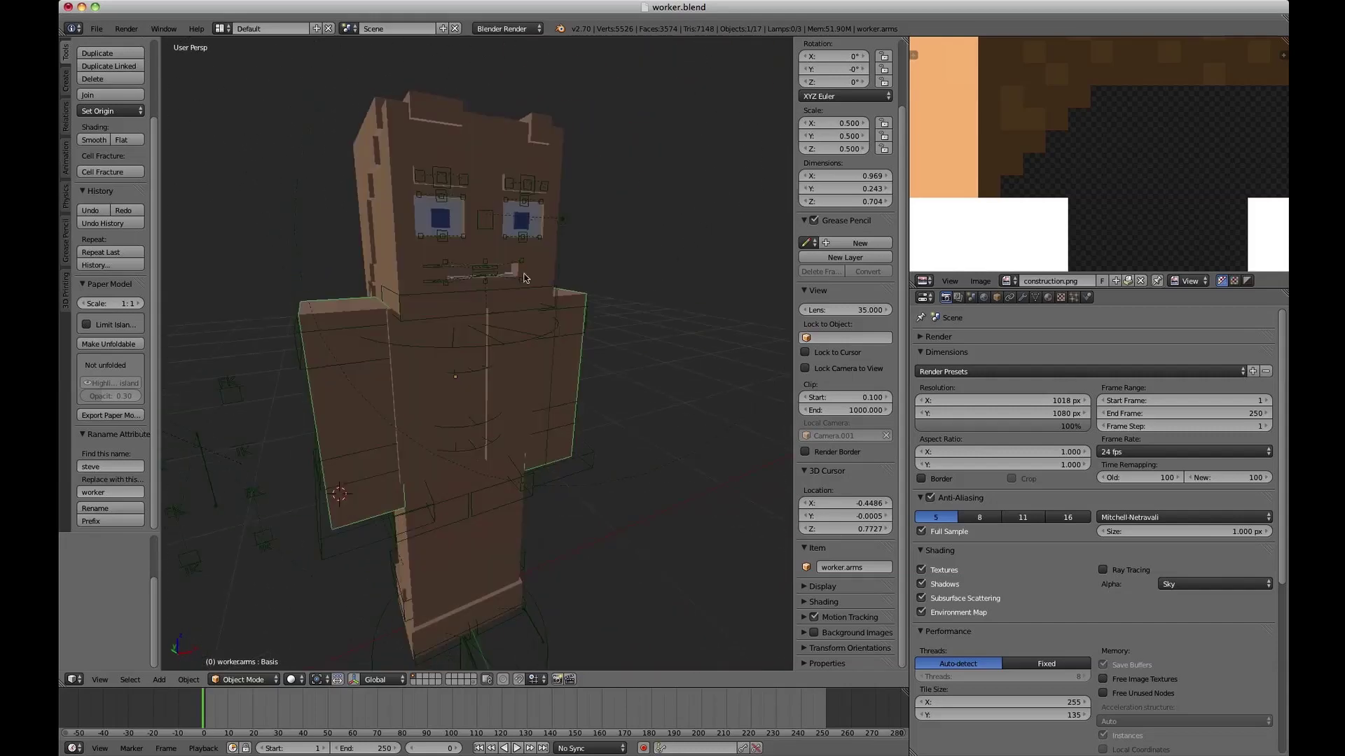
Select the jacket and examine its front opening from below, continuing down over the legs and feet.
middle_drag(525, 278, 480, 330)
right_click(481, 330)
scroll(507, 330, up, 3)
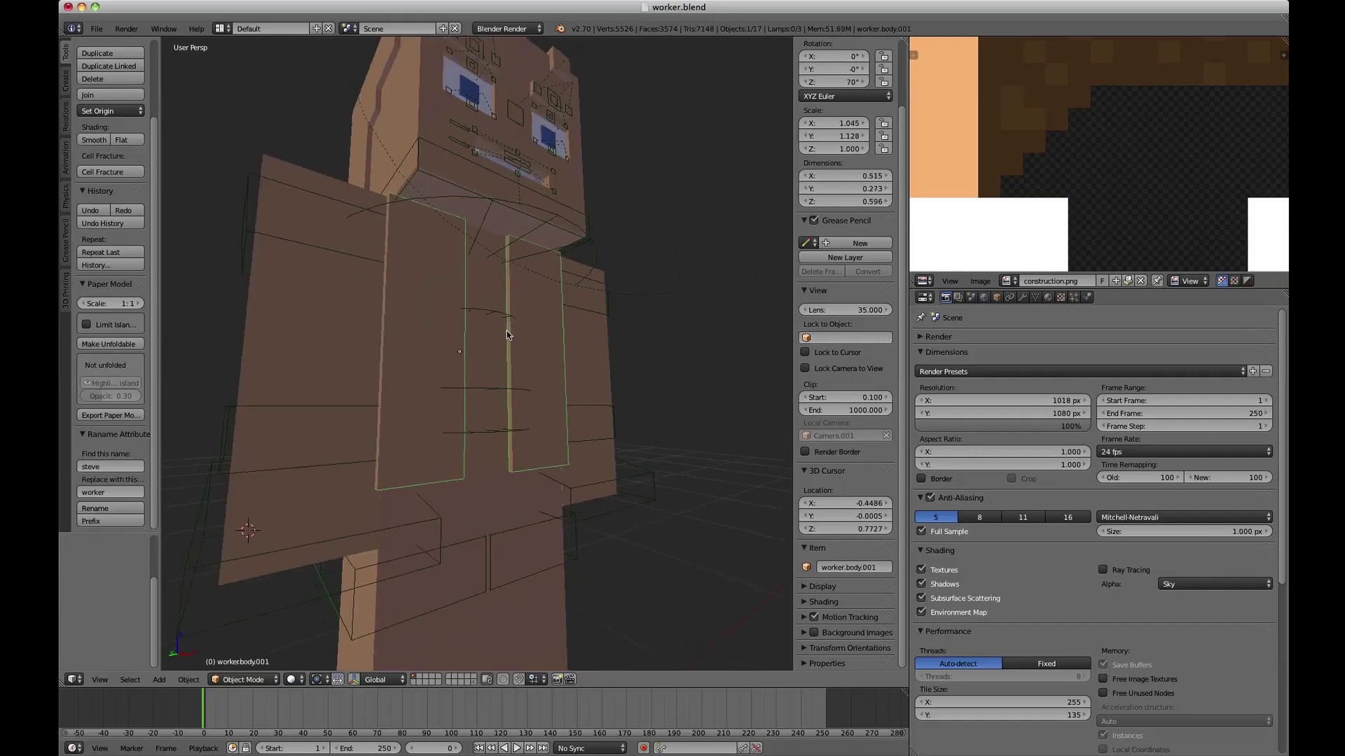
middle_drag(501, 343, 475, 415)
scroll(497, 373, down, 3)
scroll(479, 338, up, 2)
scroll(479, 338, down, 3)
scroll(499, 382, up, 3)
scroll(499, 382, down, 3)
scroll(475, 414, up, 3)
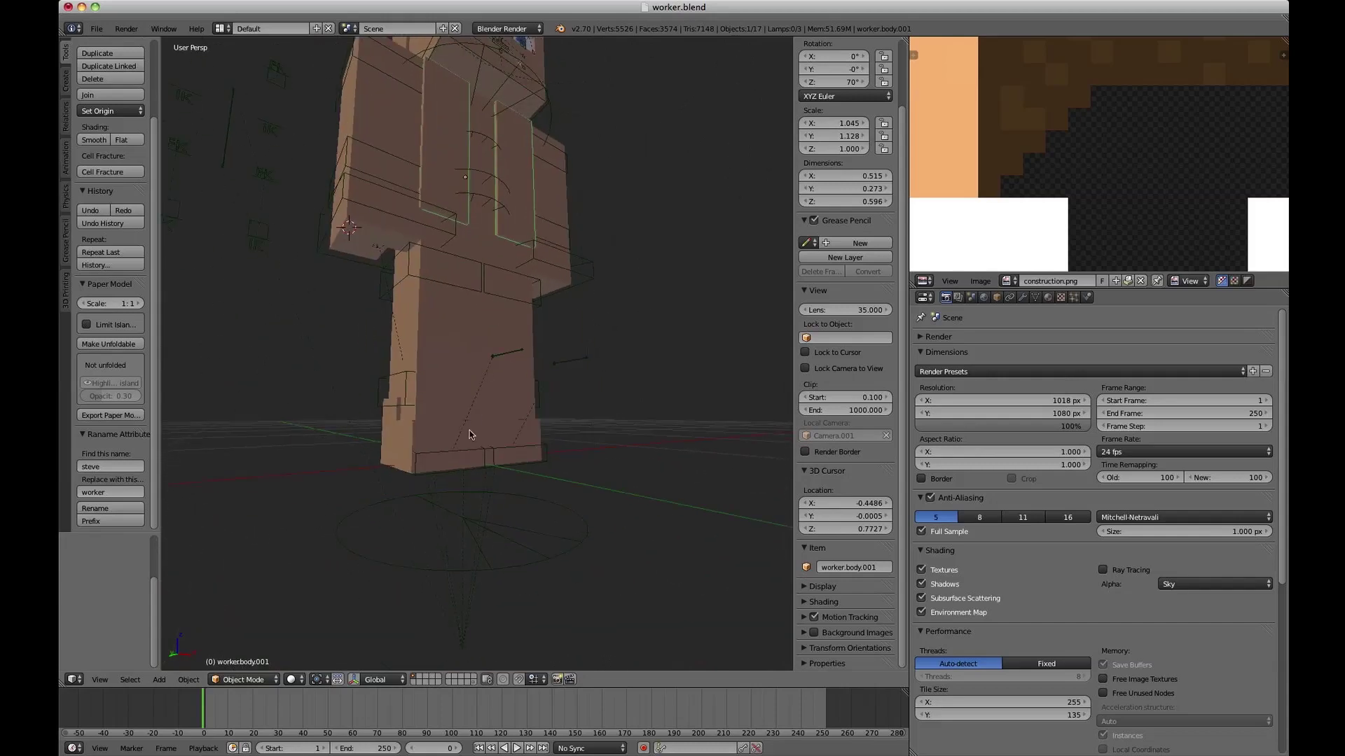
Examine the trouser and shoe areas of the construction.png texture in the enlarged image editor.
key(ctrl+Up)
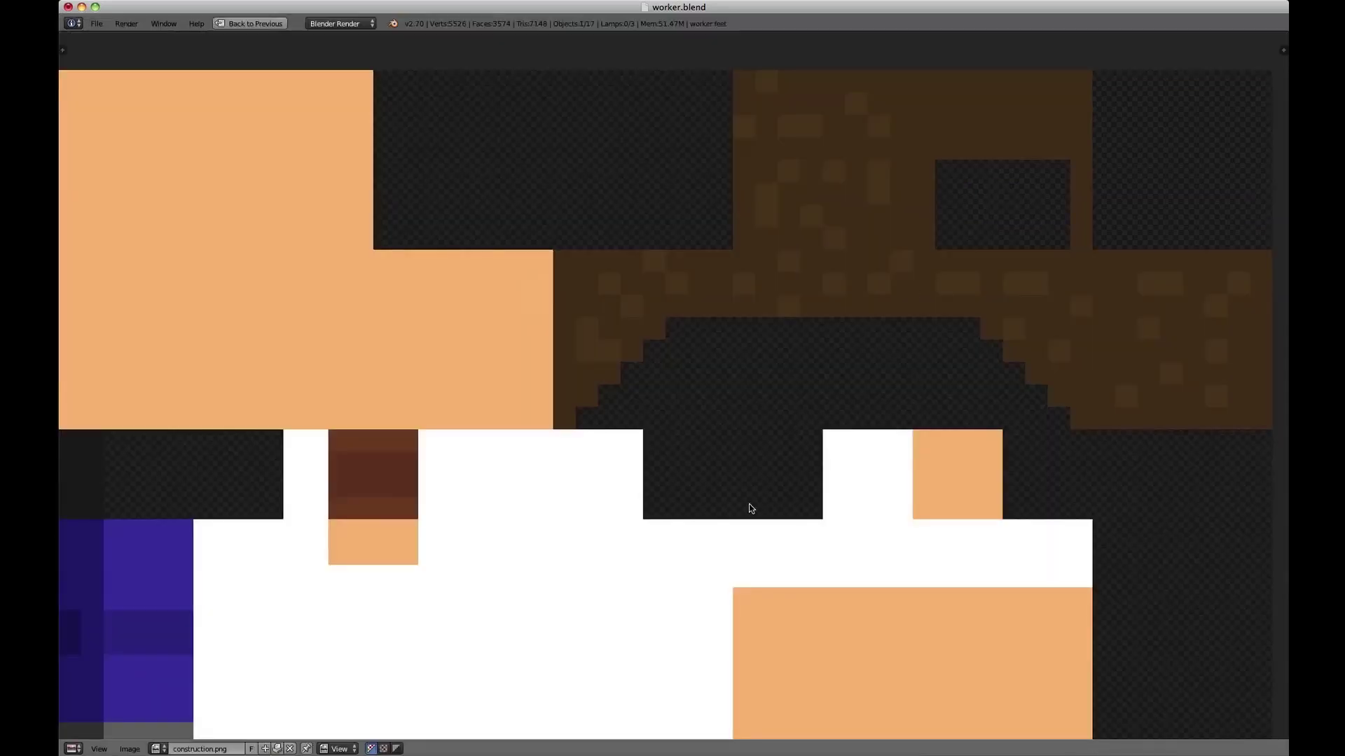
scroll(756, 489, down, 3)
scroll(749, 509, left, 5)
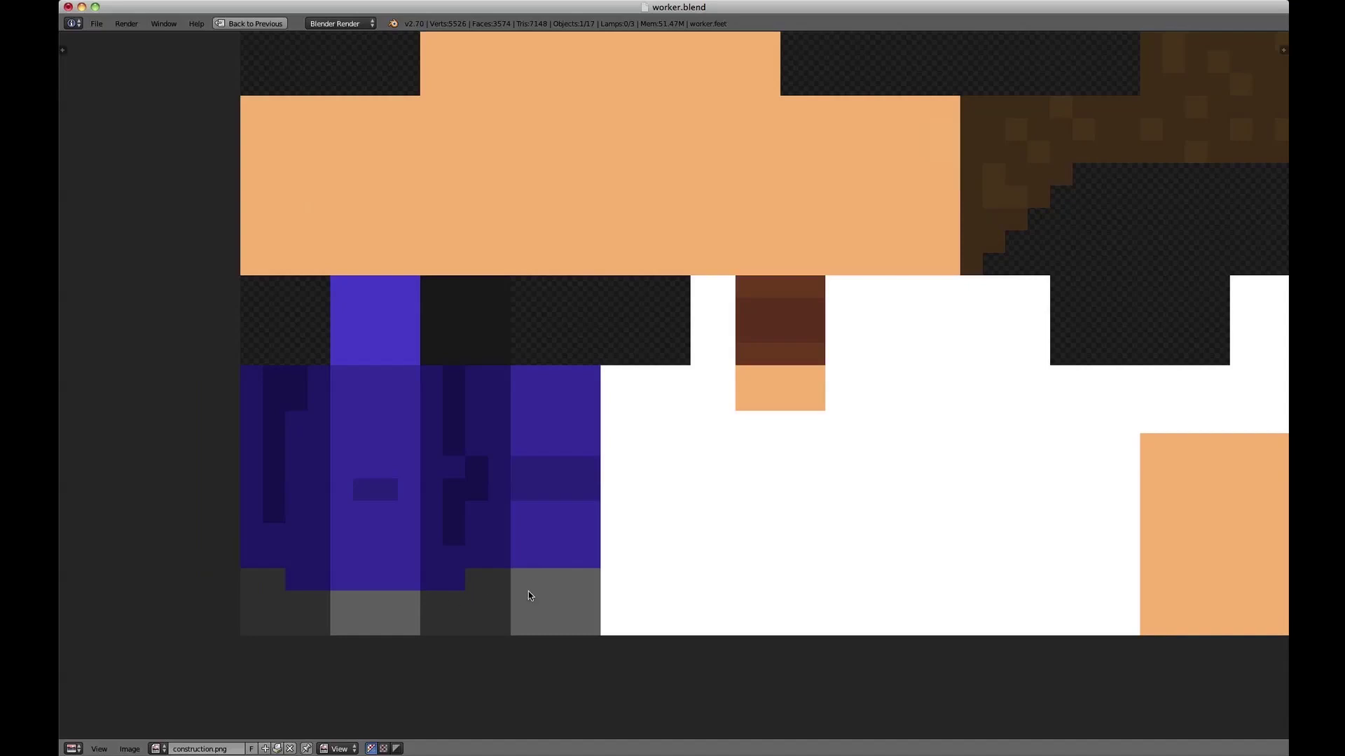
key(ctrl+Up)
Inspect the feet mesh in wireframe, return to solid shading, and frame the feet object in the right side view.
middle_drag(472, 511, 451, 462)
key(Tab)
key(z)
key(z)
key(Tab)
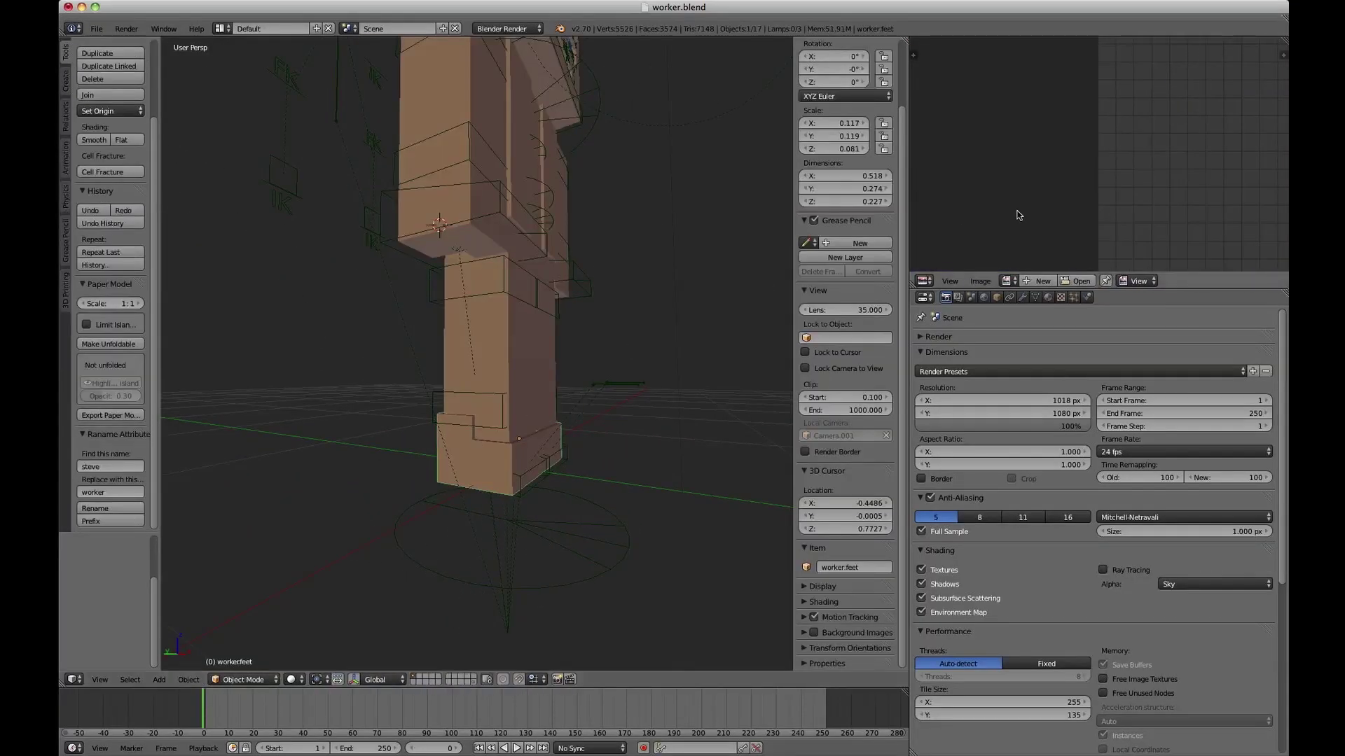
key(KP_1)
key(KP_3)
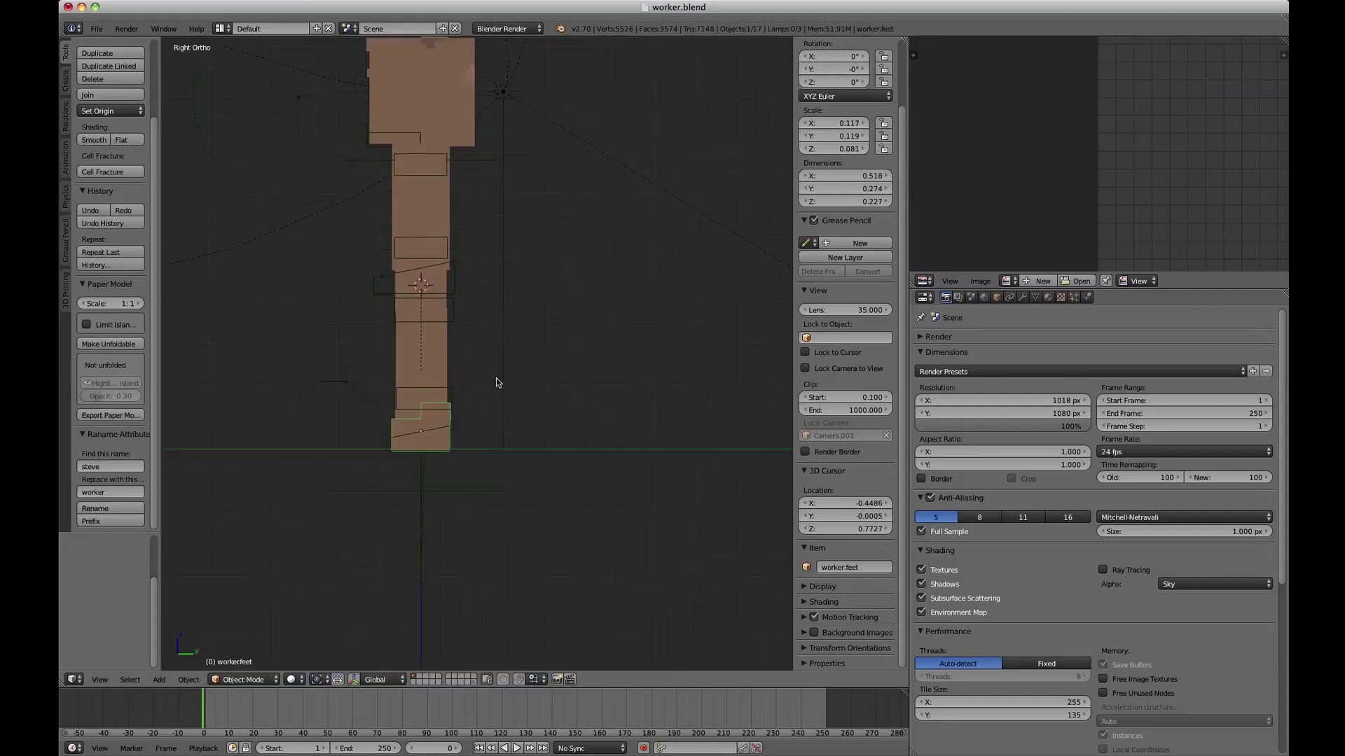
scroll(380, 452, up, 3)
key(b)
drag(348, 430, 443, 461)
right_click(400, 473)
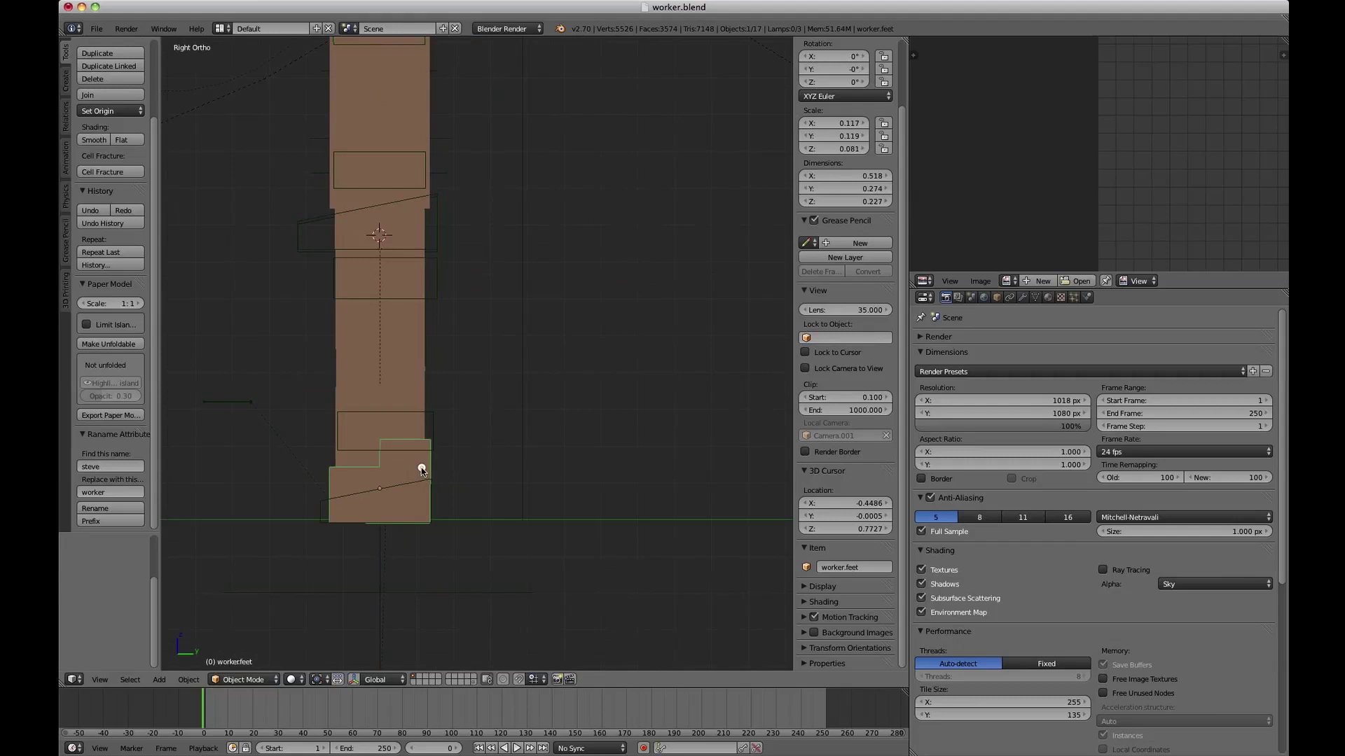
Open the feet mesh, adjust the selection mode, box-select its uppermost vertices in wireframe, and leave mesh editing.
key(Tab)
key(ctrl+Tab)
click(438, 470)
key(ctrl+Tab)
click(432, 456)
key(a)
key(b)
drag(339, 399, 488, 450)
key(Tab)
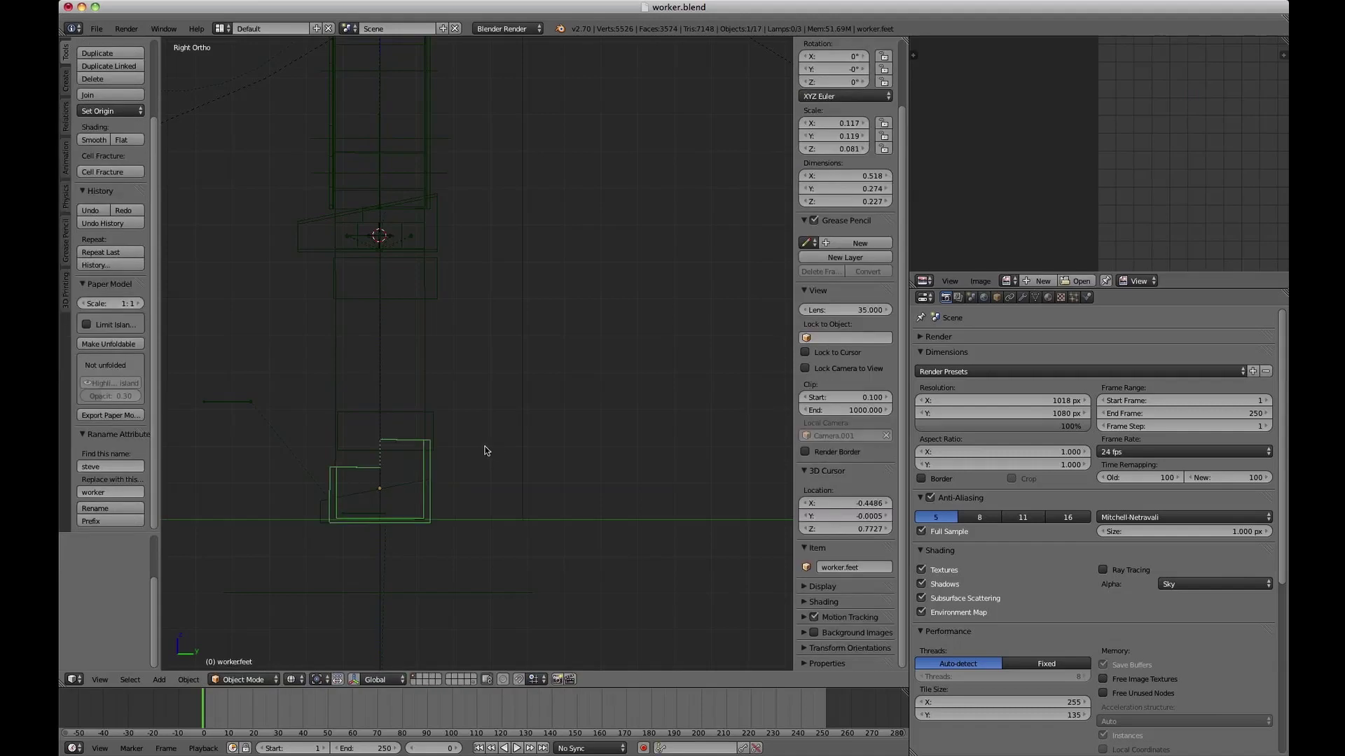
key(z)
Reselect the feet object, check its mesh in wireframe, and return to object mode in solid shading.
right_click(423, 466)
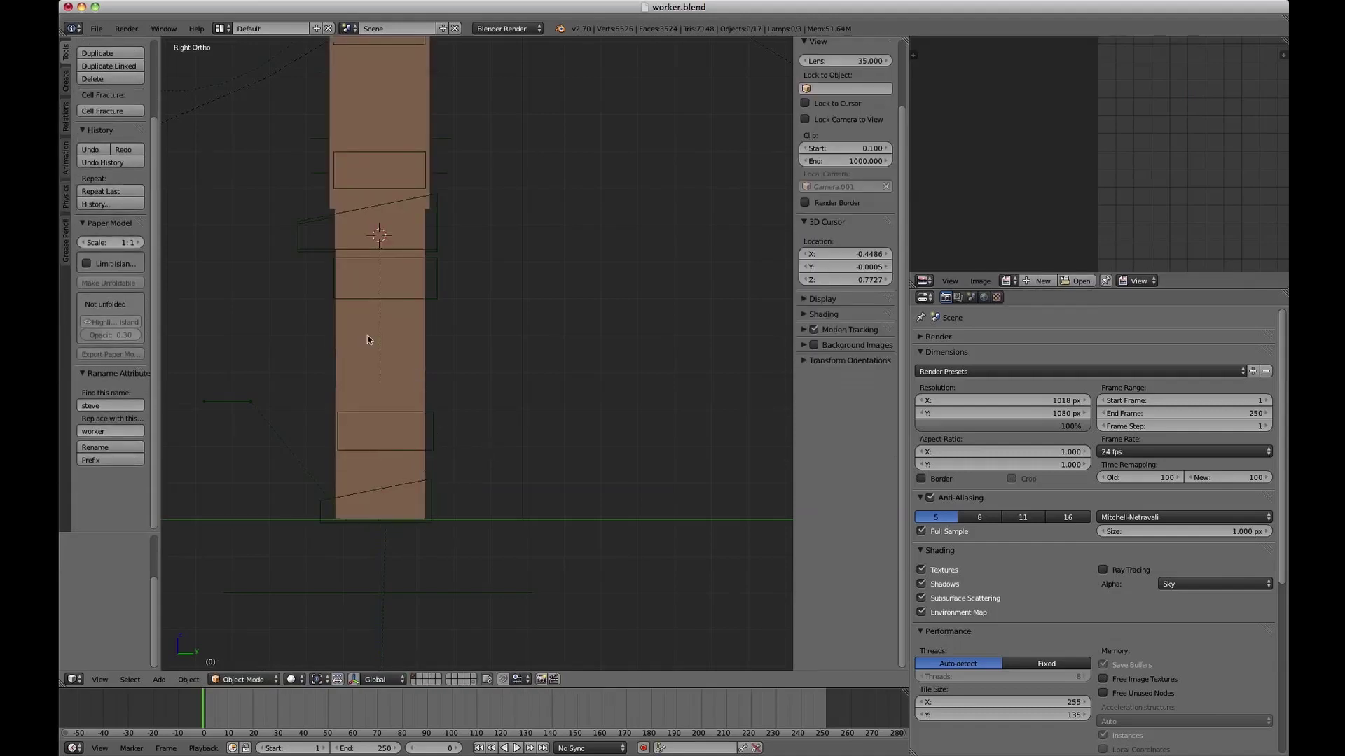
right_click(370, 339)
right_click(354, 522)
right_click(433, 460)
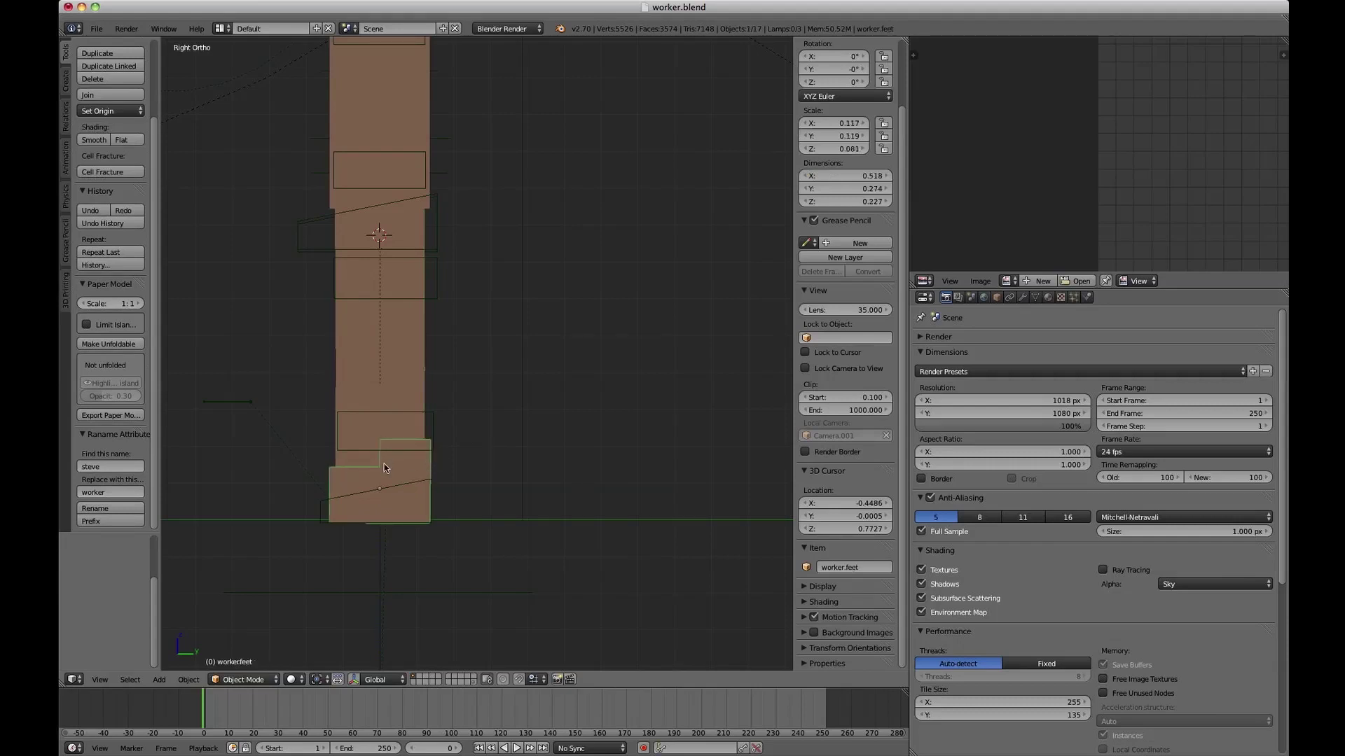
key(Tab)
key(z)
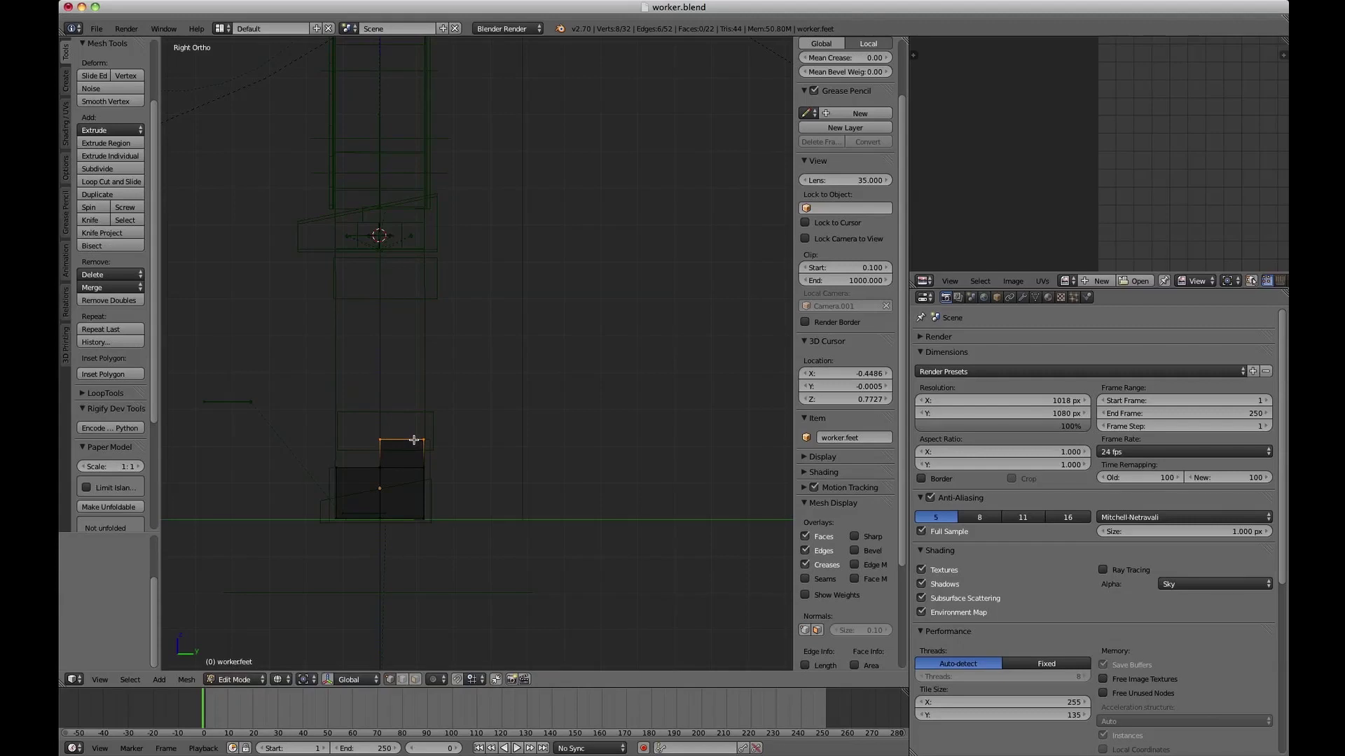
key(Tab)
key(z)
Show the character in textured shading and examine the arms and the raised hair layer from several angles.
mouse_move(414, 439)
middle_down()
mouse_move(456, 382)
mouse_move(532, 405)
mouse_move(500, 366)
mouse_move(538, 360)
mouse_move(560, 301)
mouse_move(547, 426)
mouse_move(490, 476)
mouse_move(552, 481)
mouse_move(557, 493)
mouse_move(380, 458)
mouse_move(479, 439)
mouse_move(484, 408)
mouse_move(397, 392)
middle_up()
key(alt+z)
right_click(395, 390)
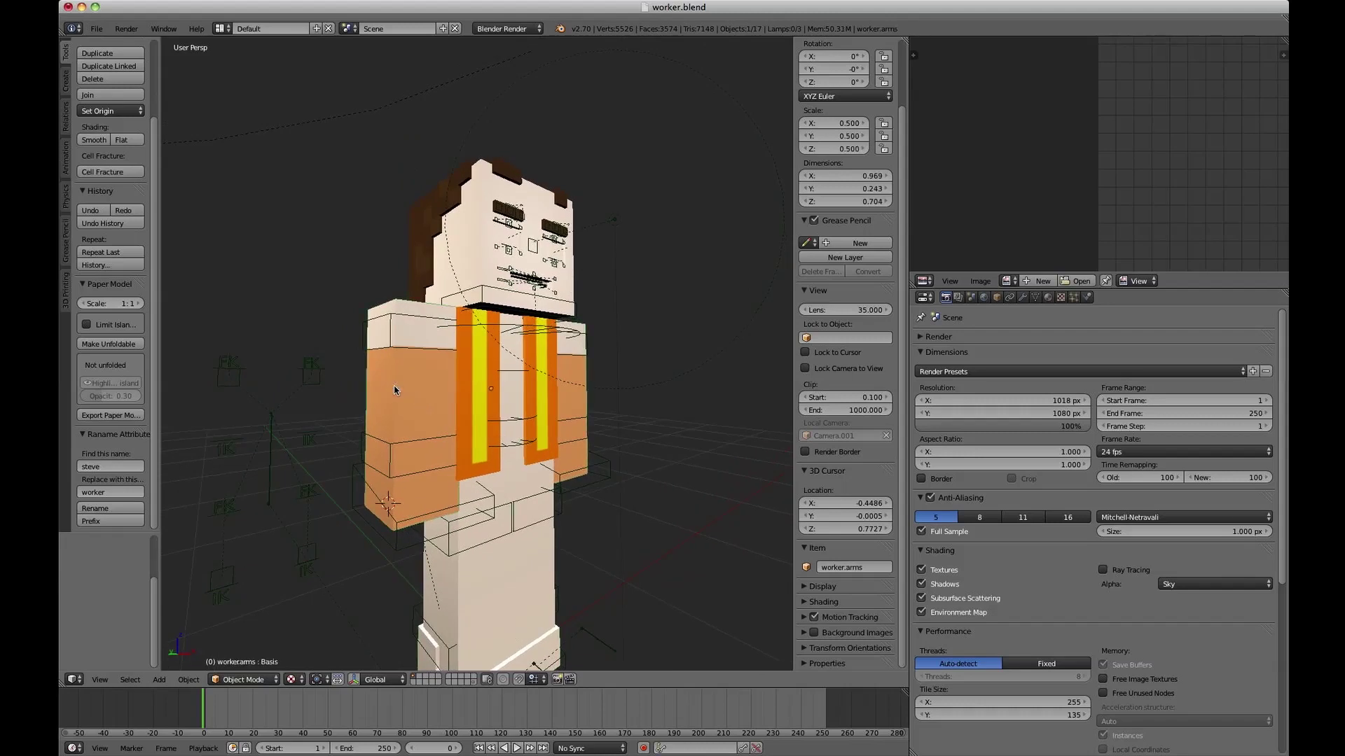
right_click(420, 217)
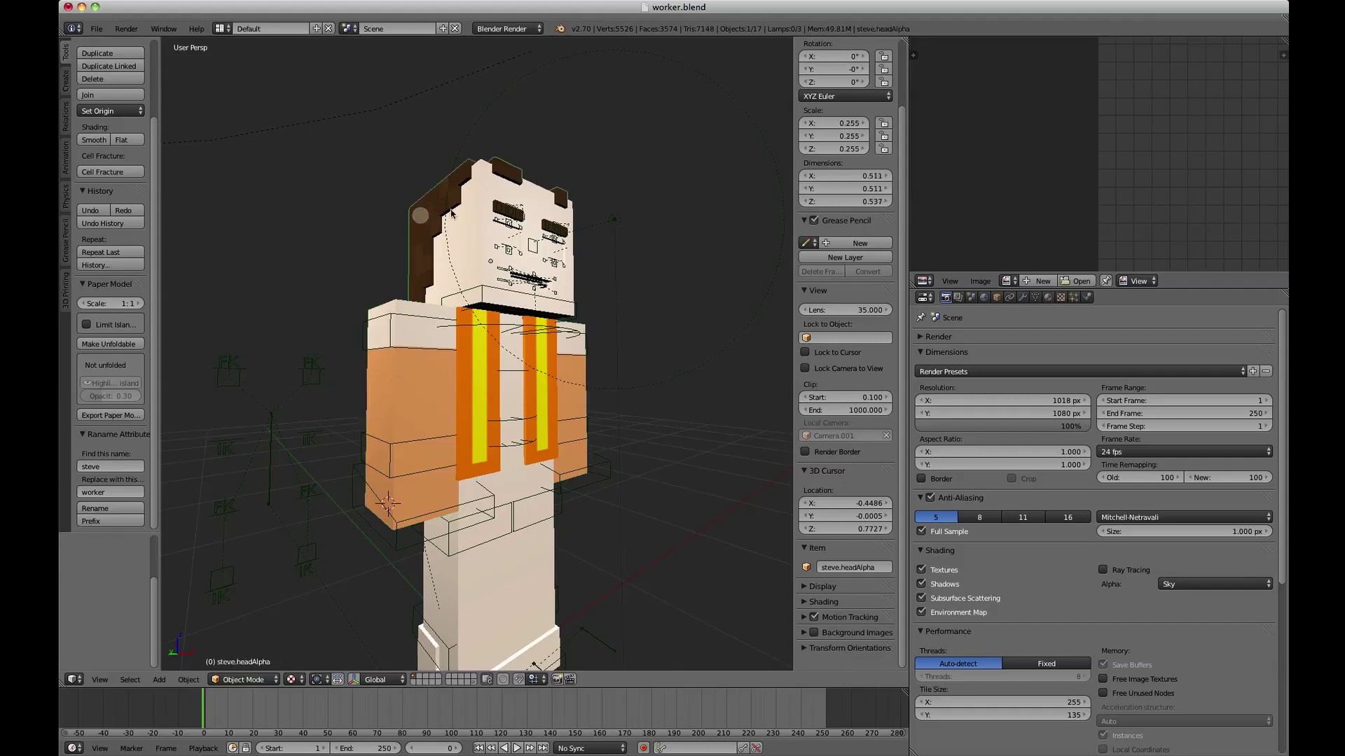
middle_drag(463, 199, 512, 230)
middle_drag(513, 317, 519, 302)
middle_drag(504, 223, 460, 239)
middle_drag(453, 287, 435, 360)
Open the arms mesh for editing, select all linked geometry of the character's right arm and duplicate it in place.
right_click(380, 342)
key(Tab)
key(Tab)
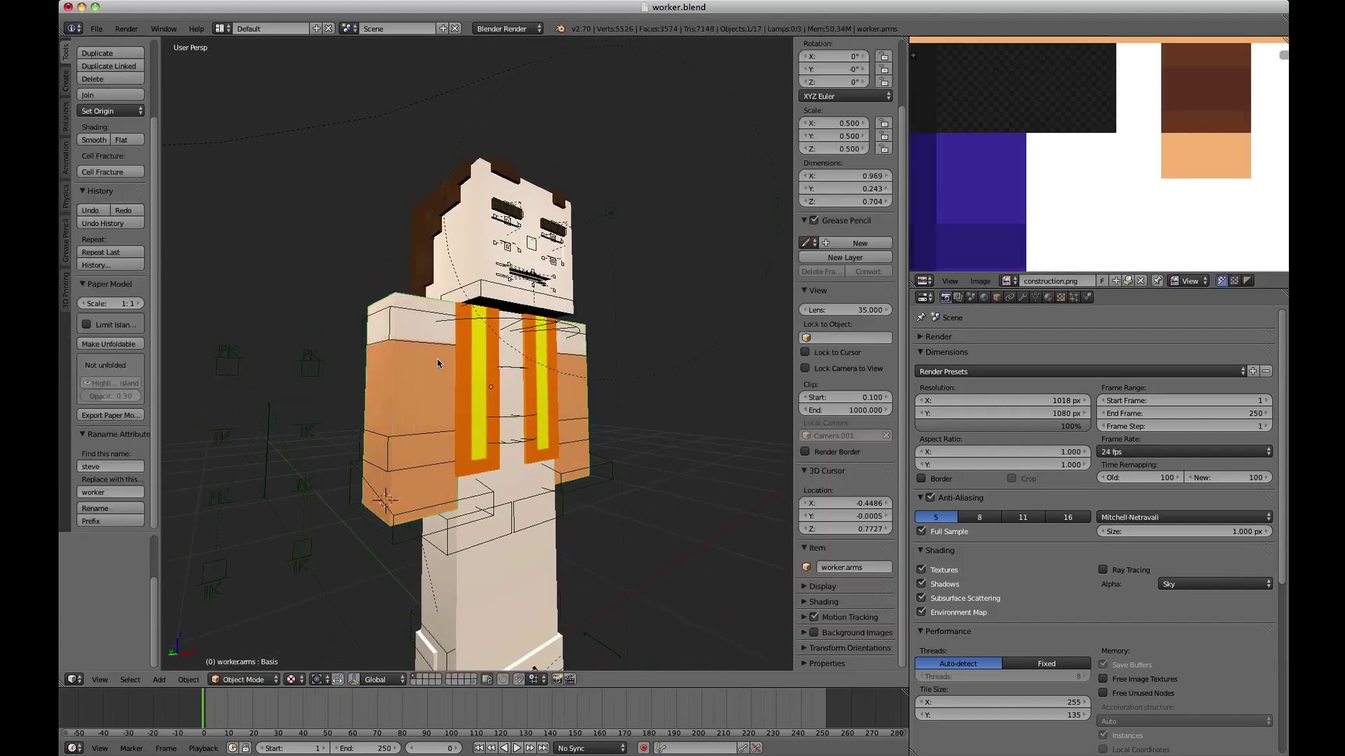
key(Tab)
middle_drag(452, 433, 445, 412)
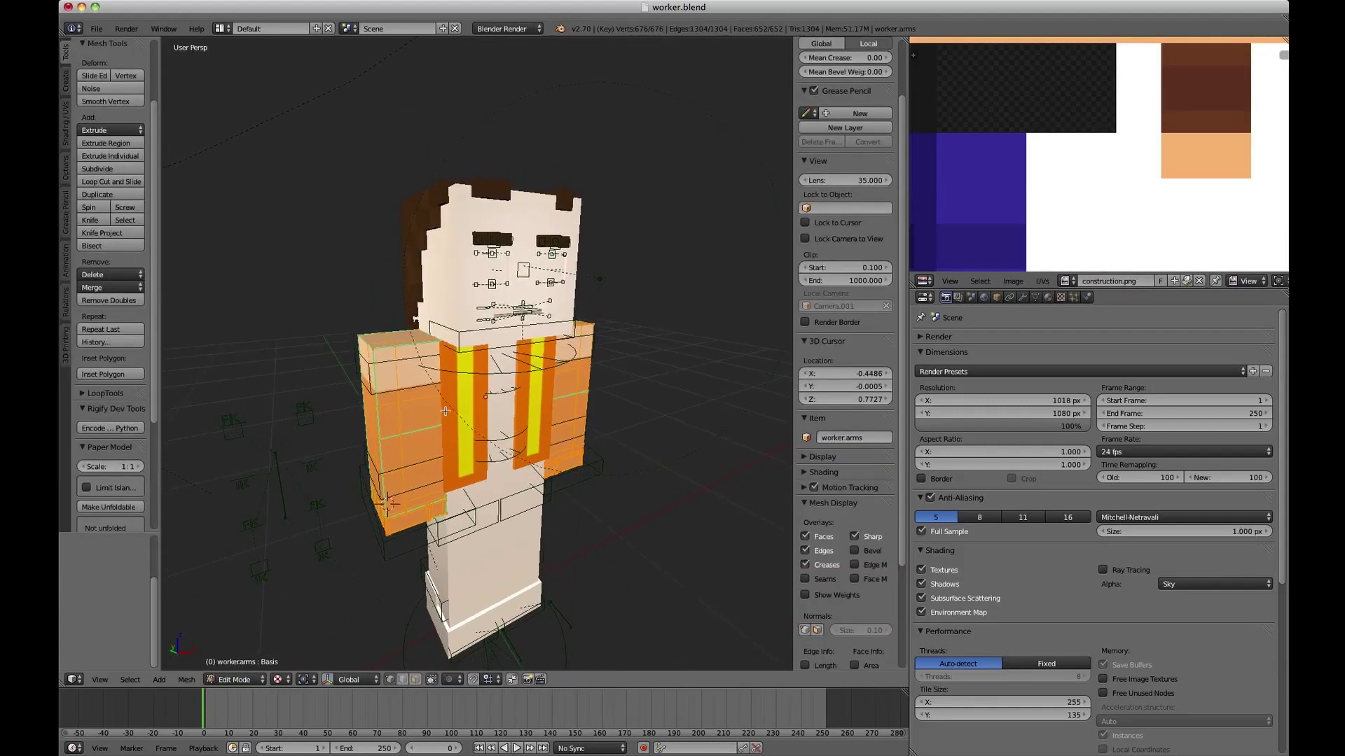
right_click(406, 399)
key(ctrl+l)
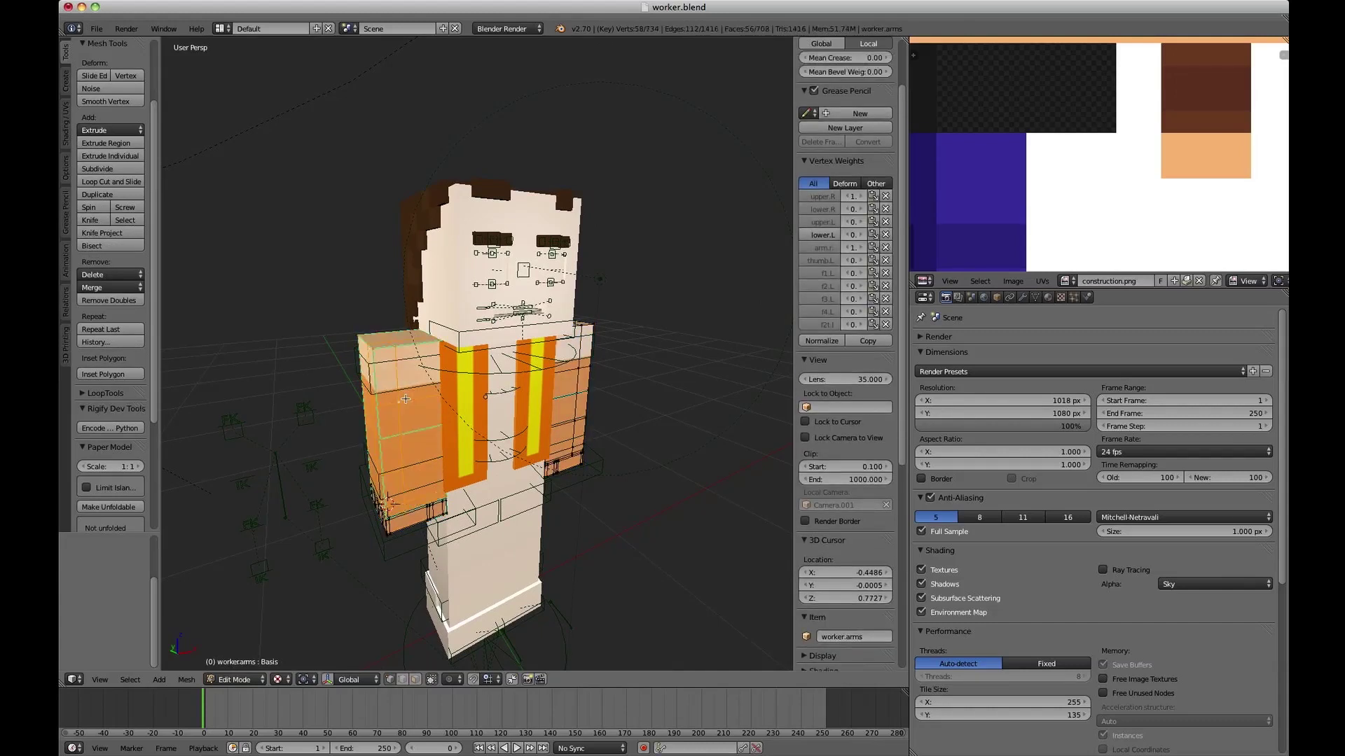
Separate the duplicated right arm geometry into its own object and select that object.
key(p)
click(392, 401)
key(Tab)
right_click(380, 409)
key(s)
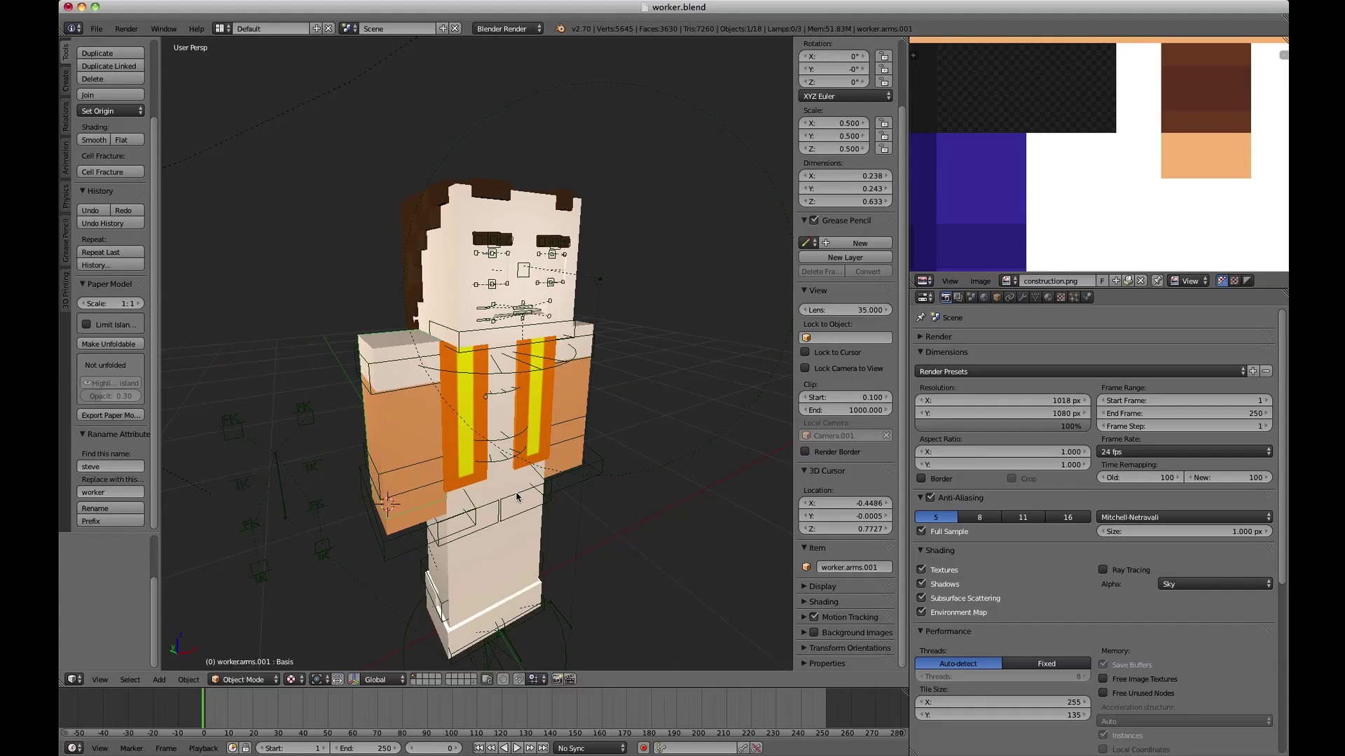
key(shift+z)
key(Escape)
key(Tab)
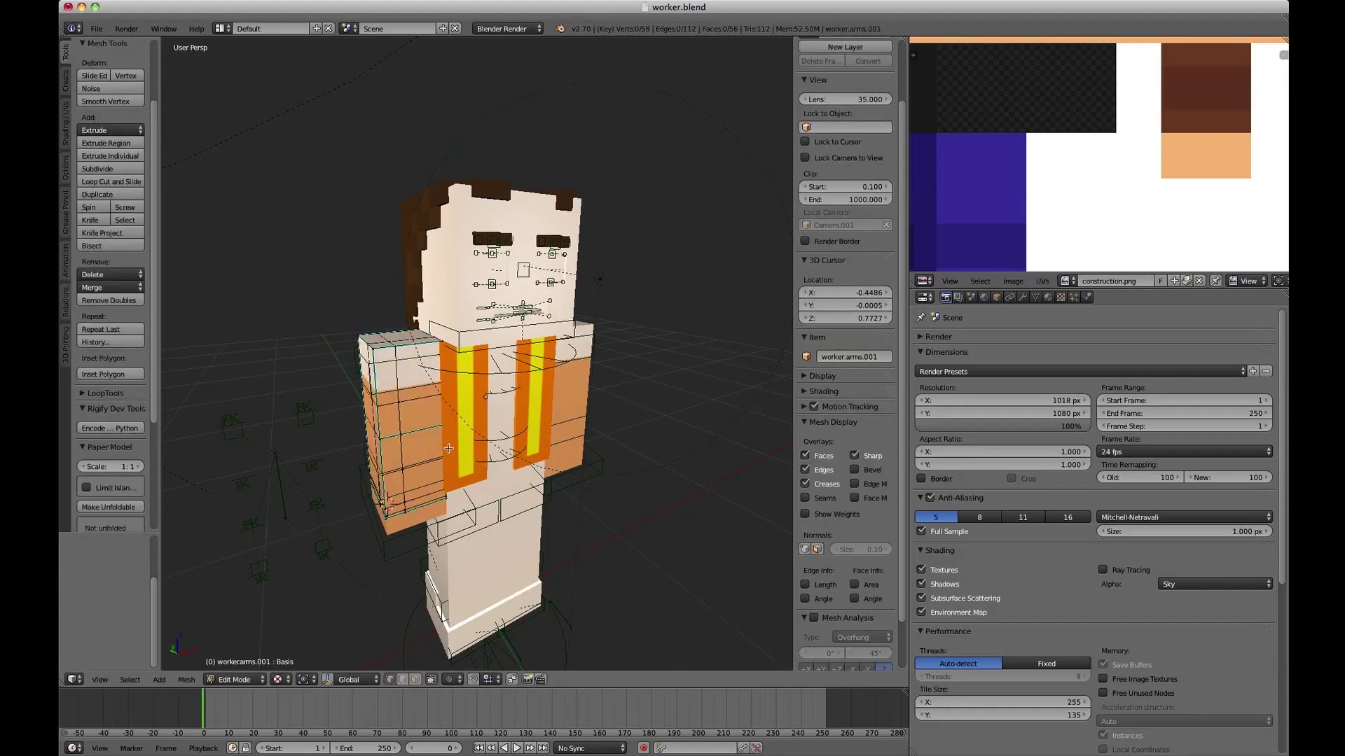
key(Tab)
middle_drag(446, 443, 392, 386)
Select the whole mesh of the separated arm copy and snap the 3D cursor to it.
key(Tab)
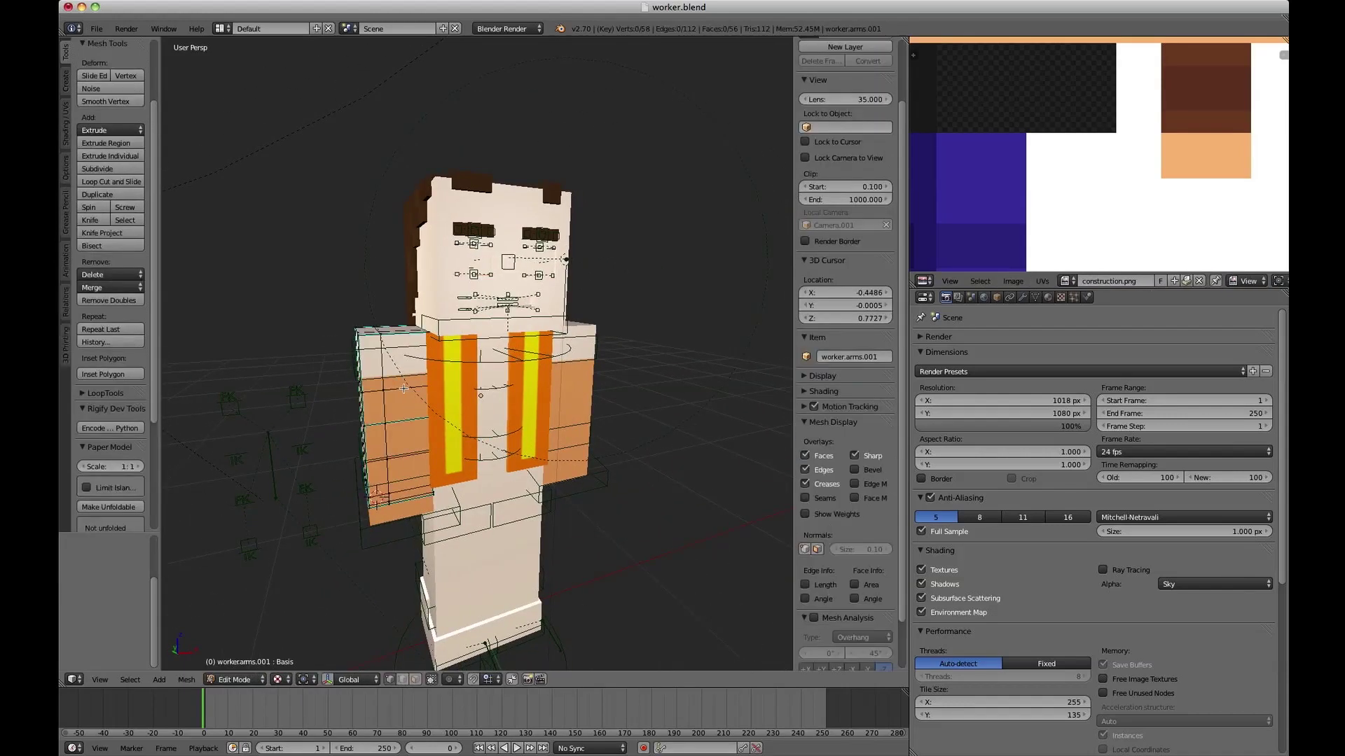
middle_drag(444, 440, 452, 401)
key(a)
key(a)
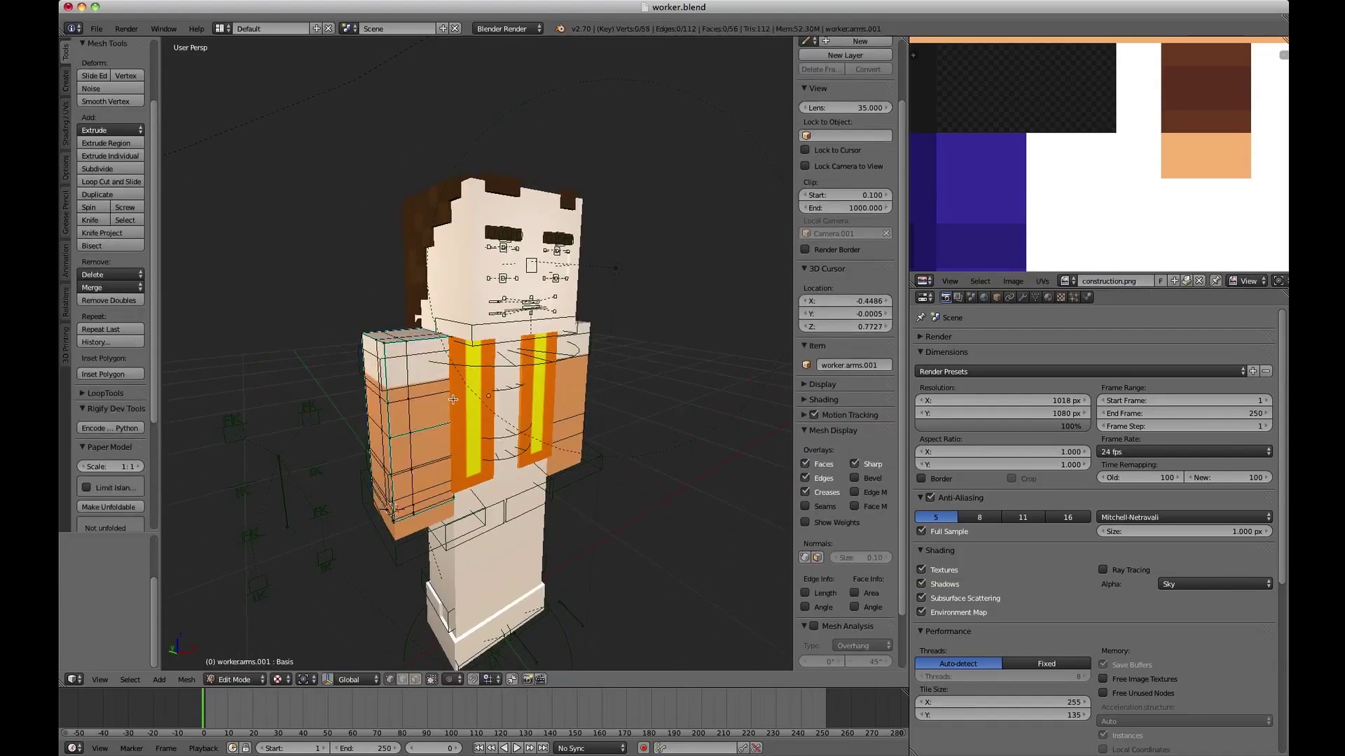
key(a)
key(shift+s)
key(Down)
key(Down)
key(Down)
key(Down)
key(Up)
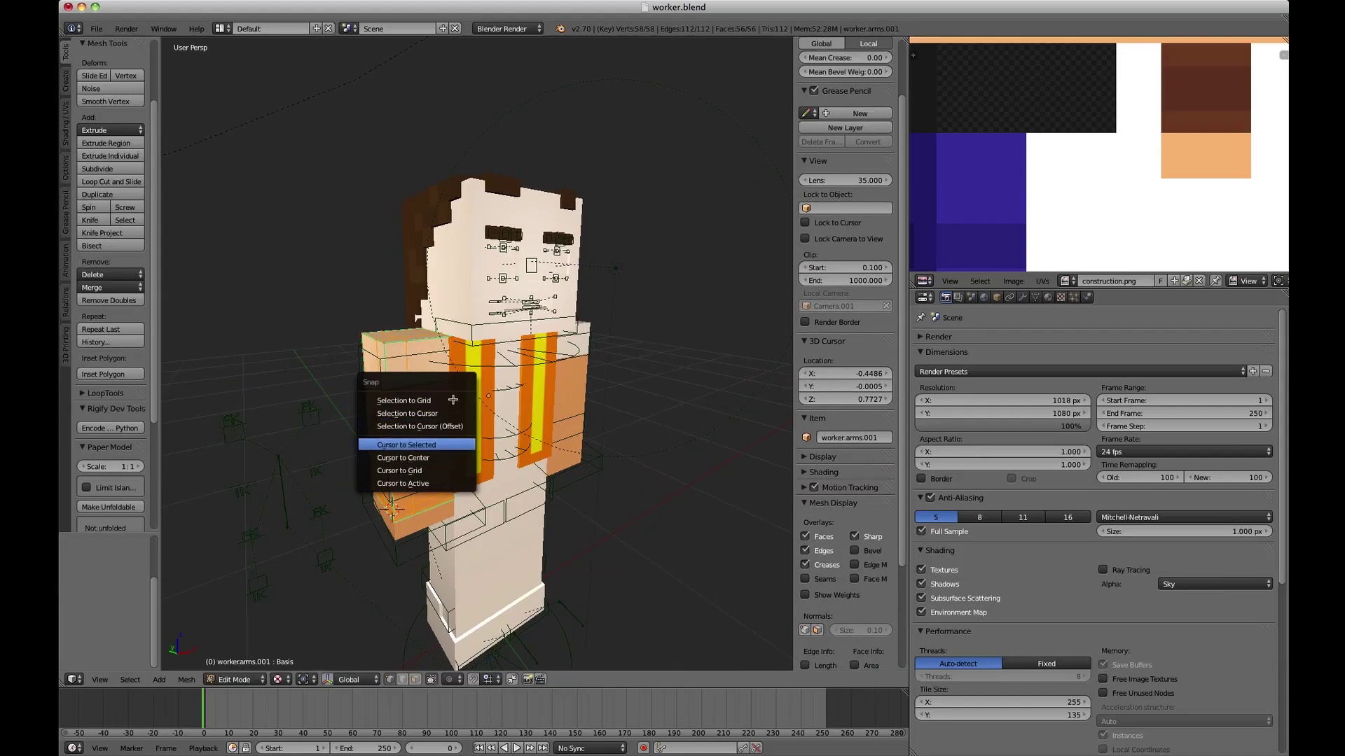
key(Return)
Scale the arm copy object up horizontally by about 1.053, keeping Z locked.
key(Tab)
key(Tab)
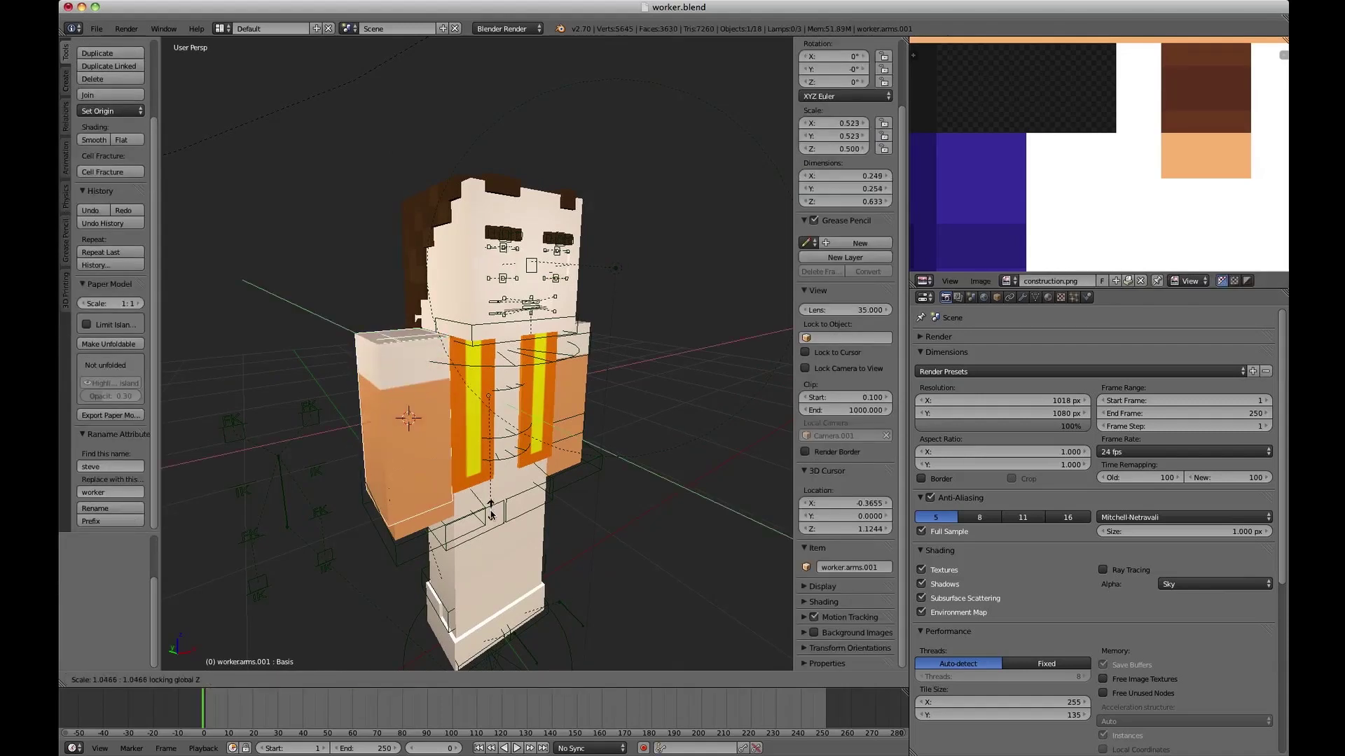
key(Tab)
key(s)
key(shift+z)
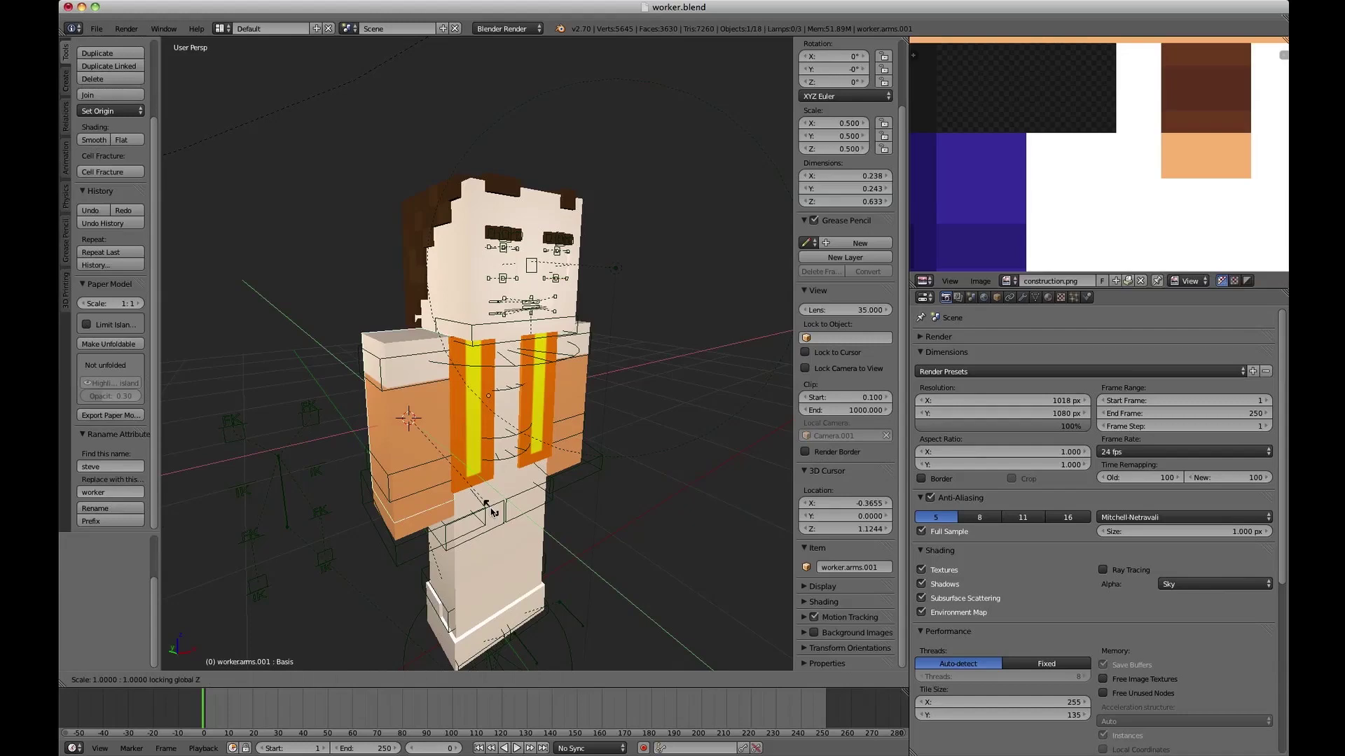
click(494, 517)
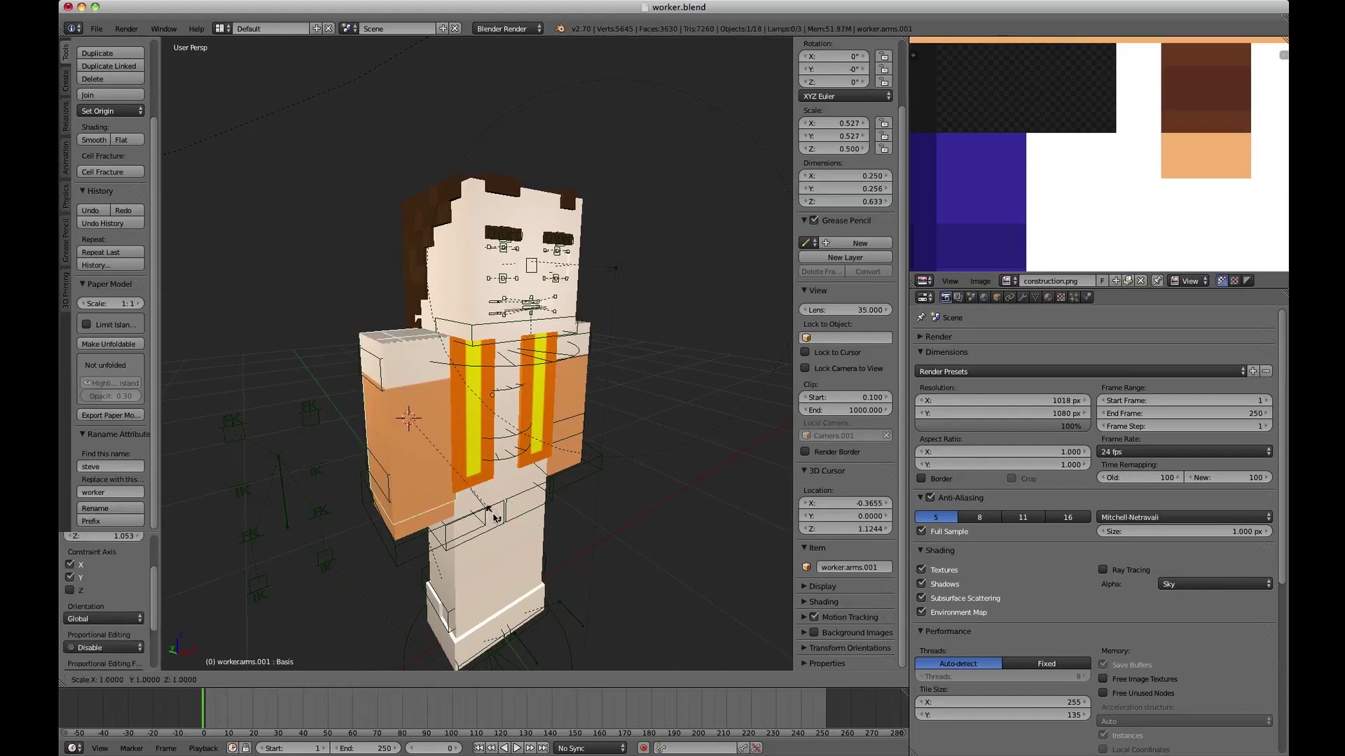
Delete the vertices of the arm copy's lower portion so only the shoulder section is left as a sleeve.
key(Tab)
middle_drag(494, 517, 425, 398)
key(ctrl+Tab)
click(433, 441)
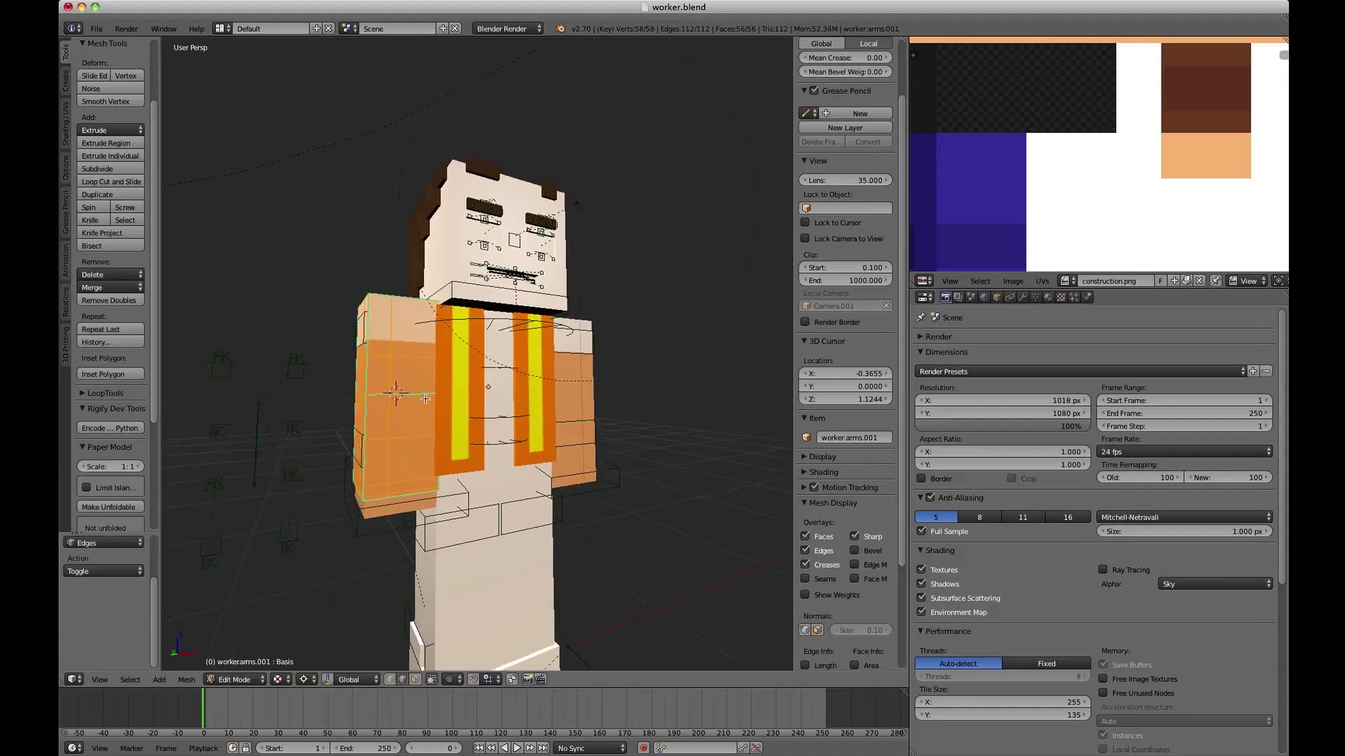
key(a)
key(z)
key(b)
drag(322, 384, 512, 554)
key(x)
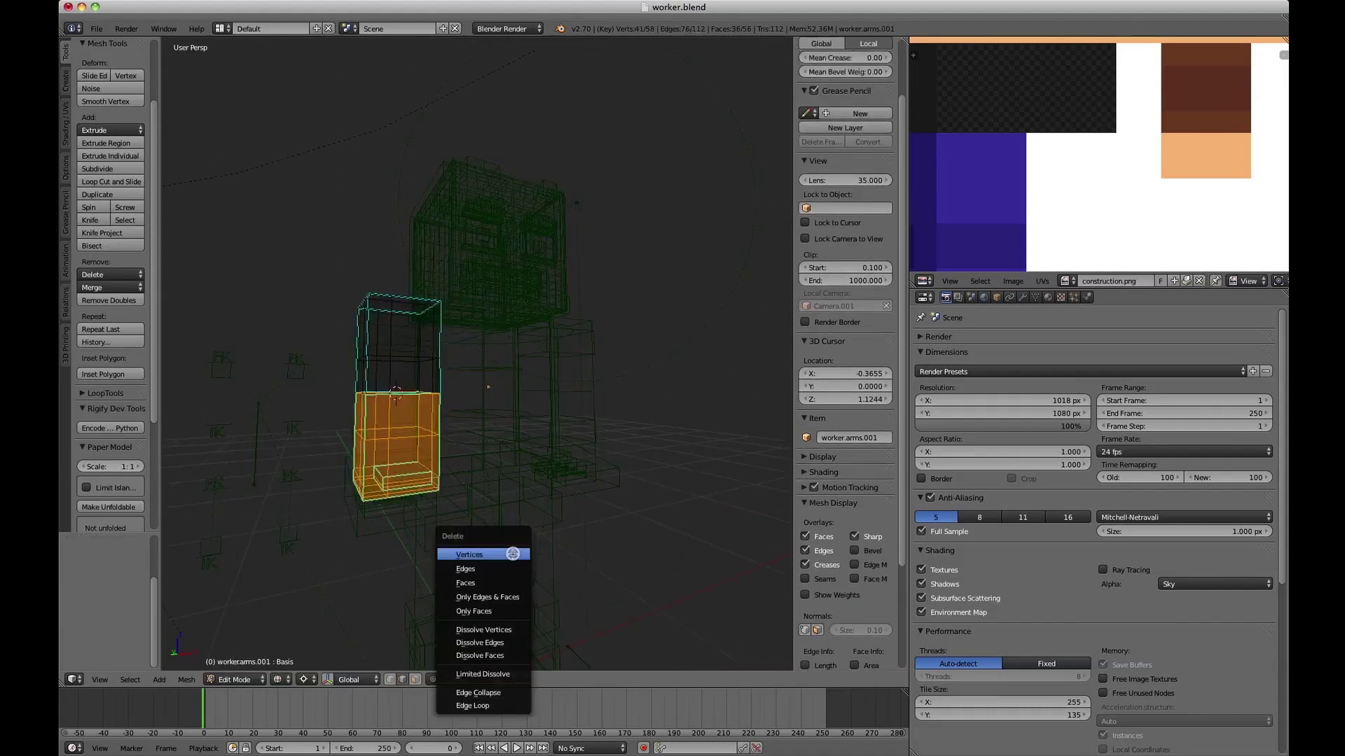
click(512, 554)
key(Tab)
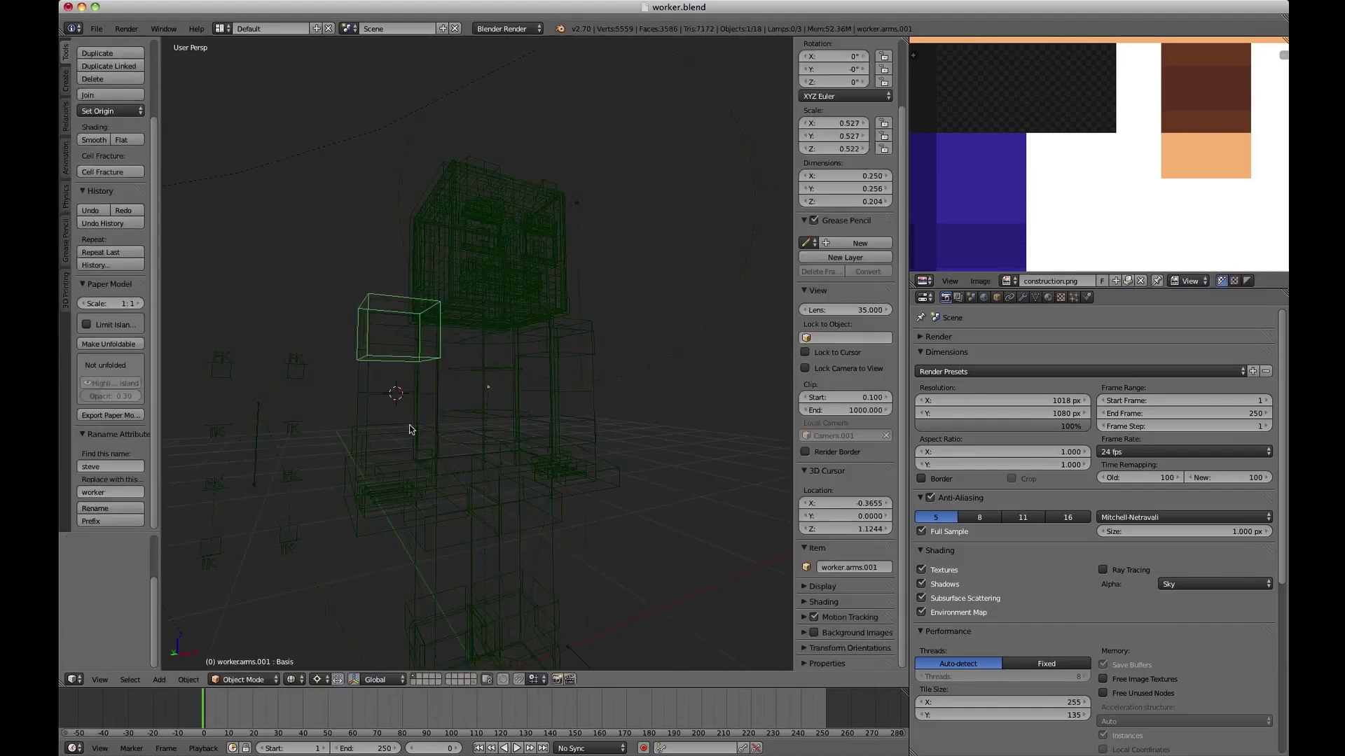
Add a Solidify modifier to the sleeve, place it above EdgeSplit and set its thickness to 0.0280.
key(z)
middle_drag(435, 407, 476, 406)
click(1021, 298)
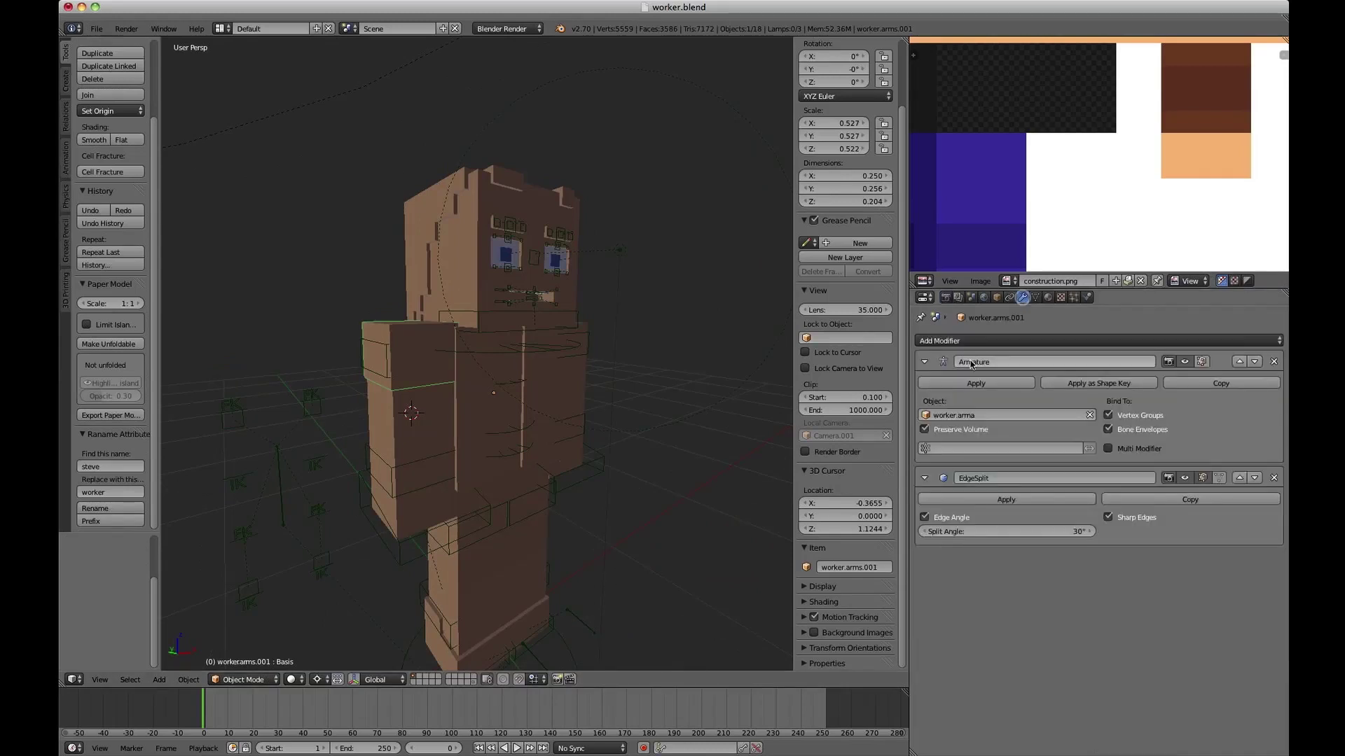
click(981, 340)
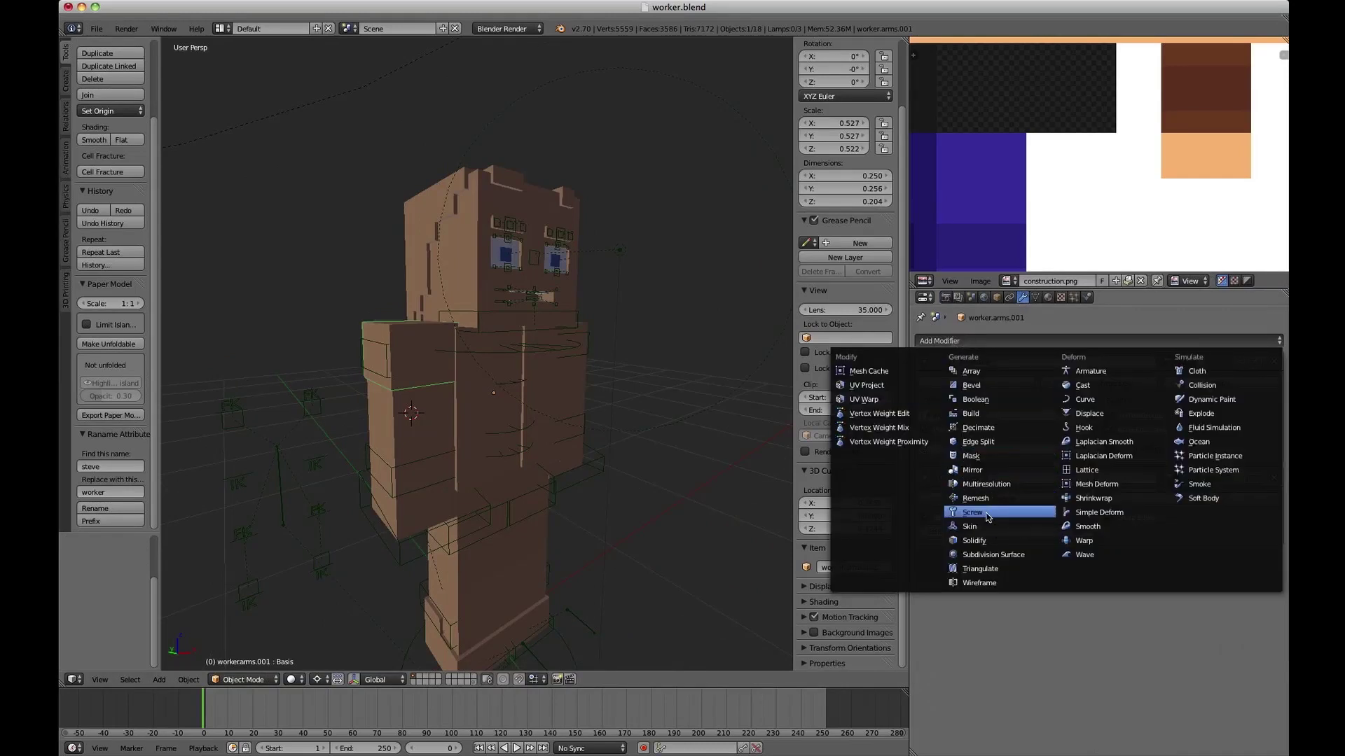
click(980, 541)
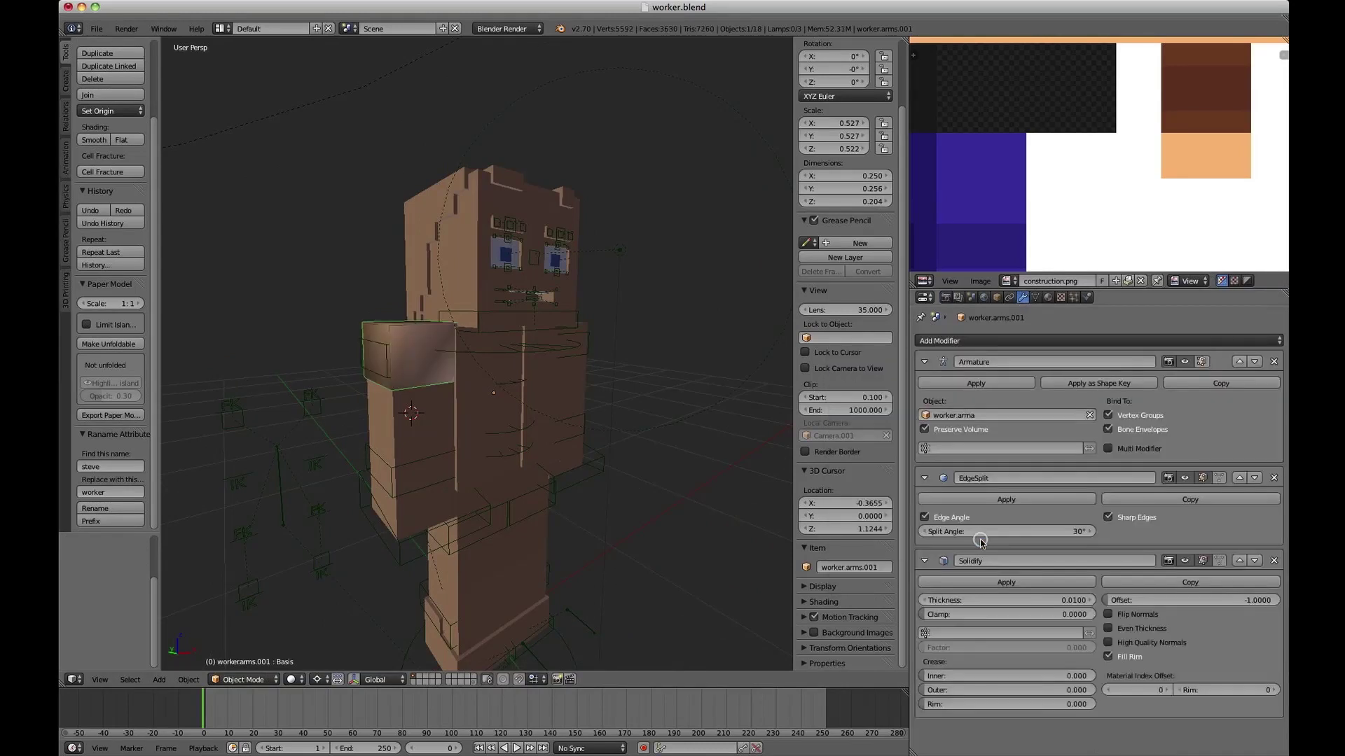
click(1254, 478)
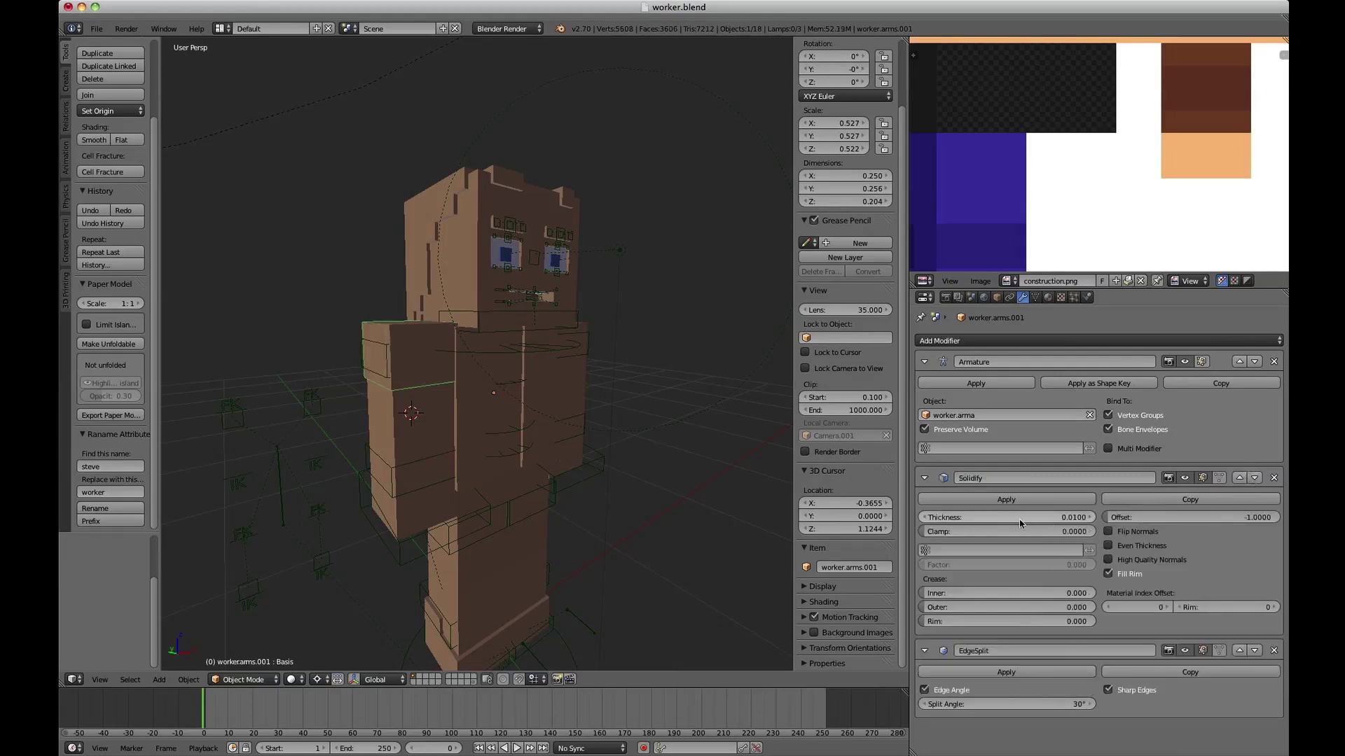
drag(998, 517, 981, 516)
middle_drag(490, 351, 432, 307)
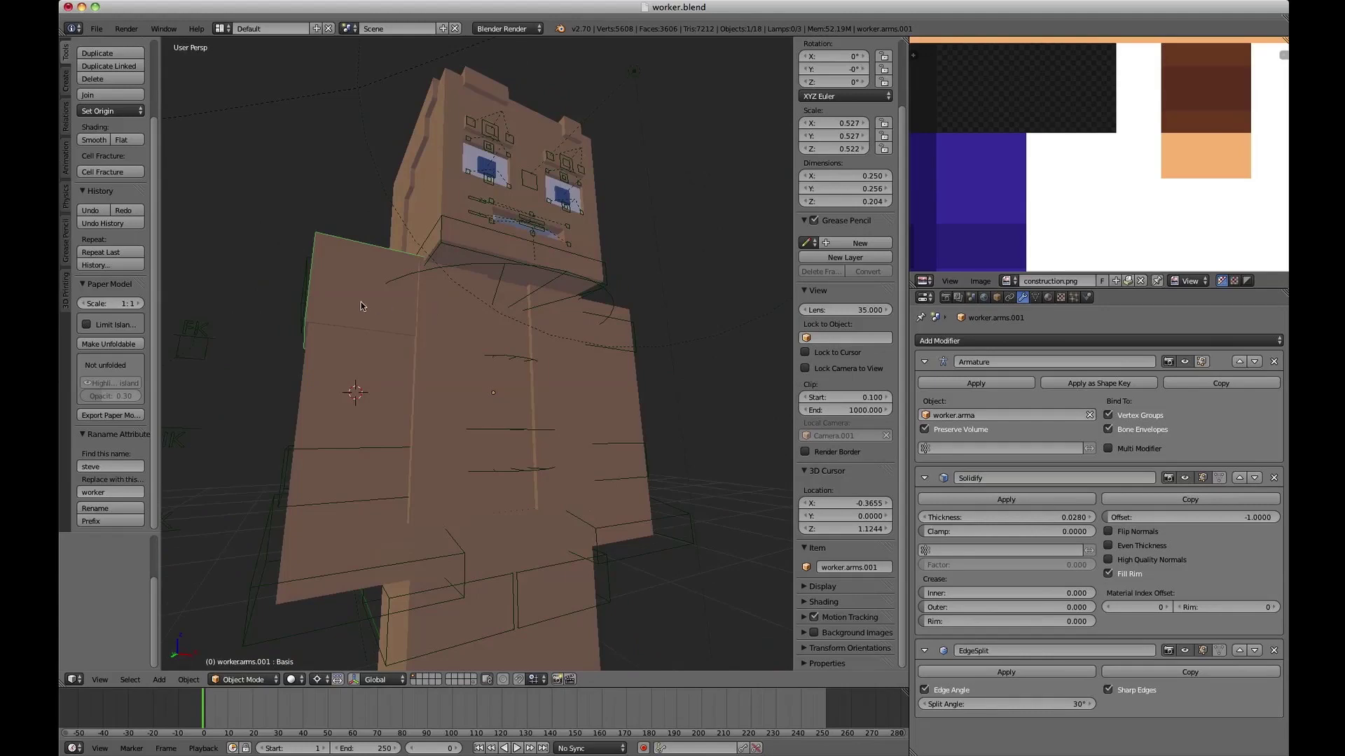
Open the sleeve mesh for editing and switch its material from worker.main to worker.jacket.
key(Tab)
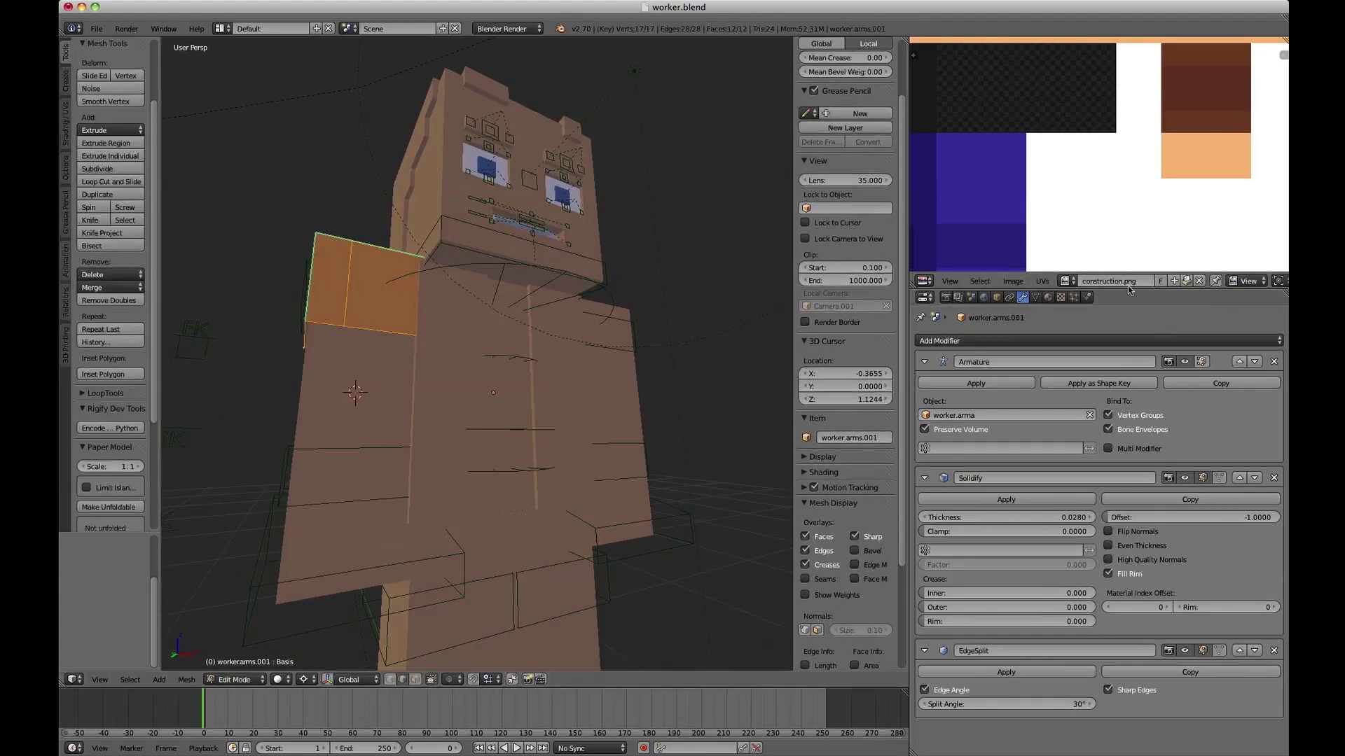
click(1048, 297)
click(921, 399)
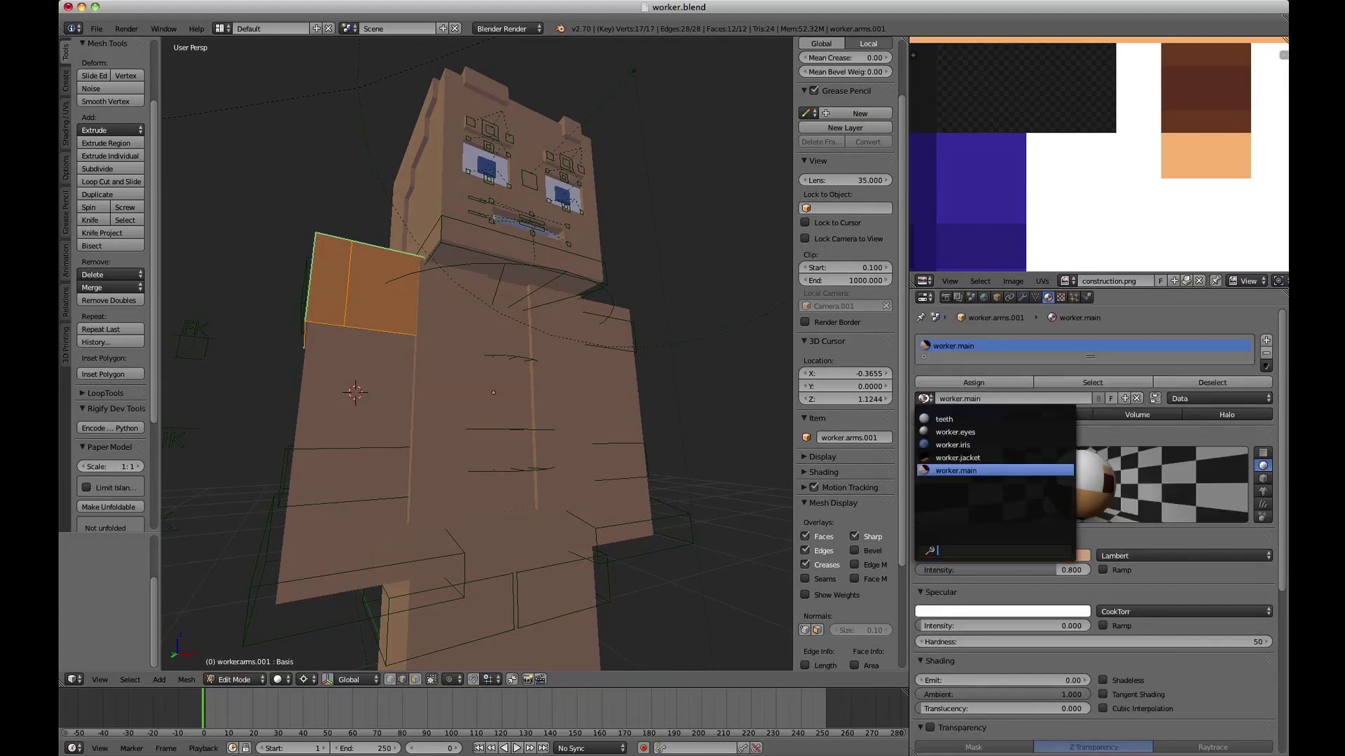
click(959, 454)
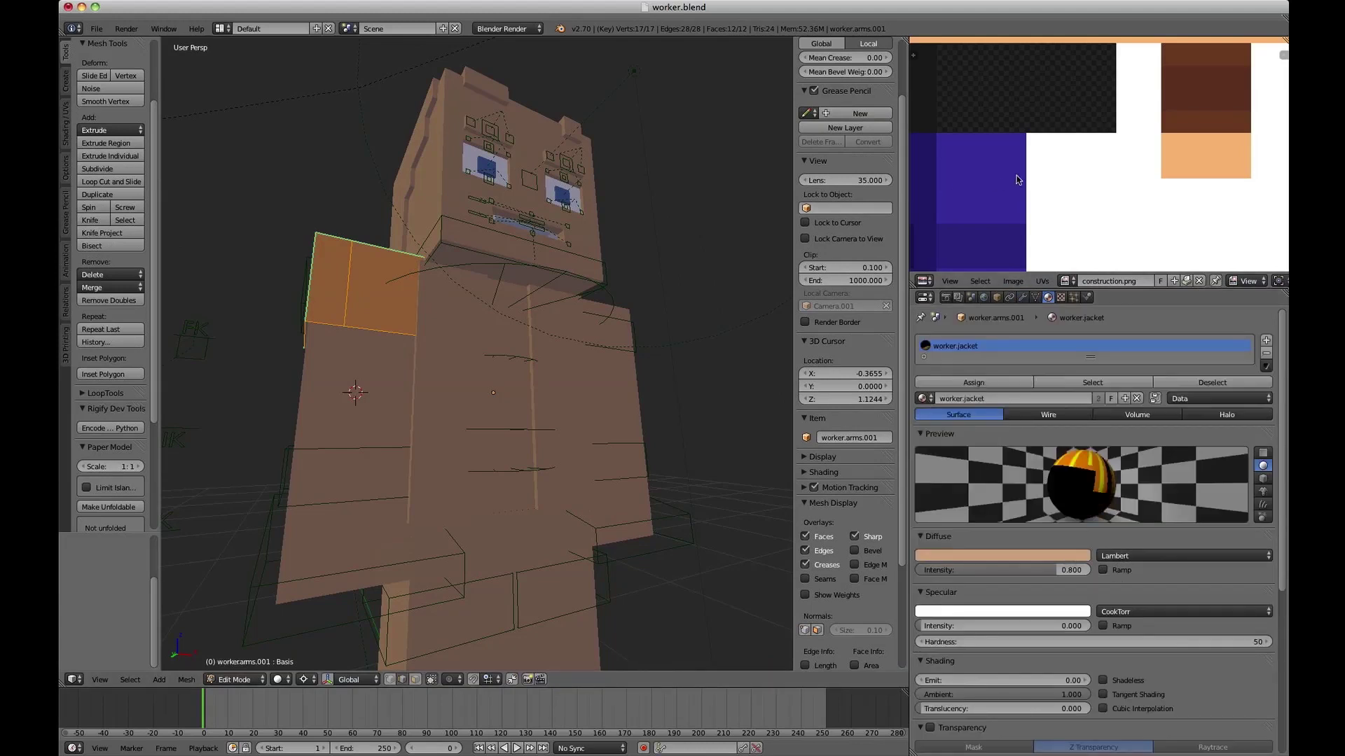
Show the construction_jacket texture behind the sleeve's UVs in the image editor.
key(ctrl+Up)
key(ctrl+Up)
key(ctrl+Up)
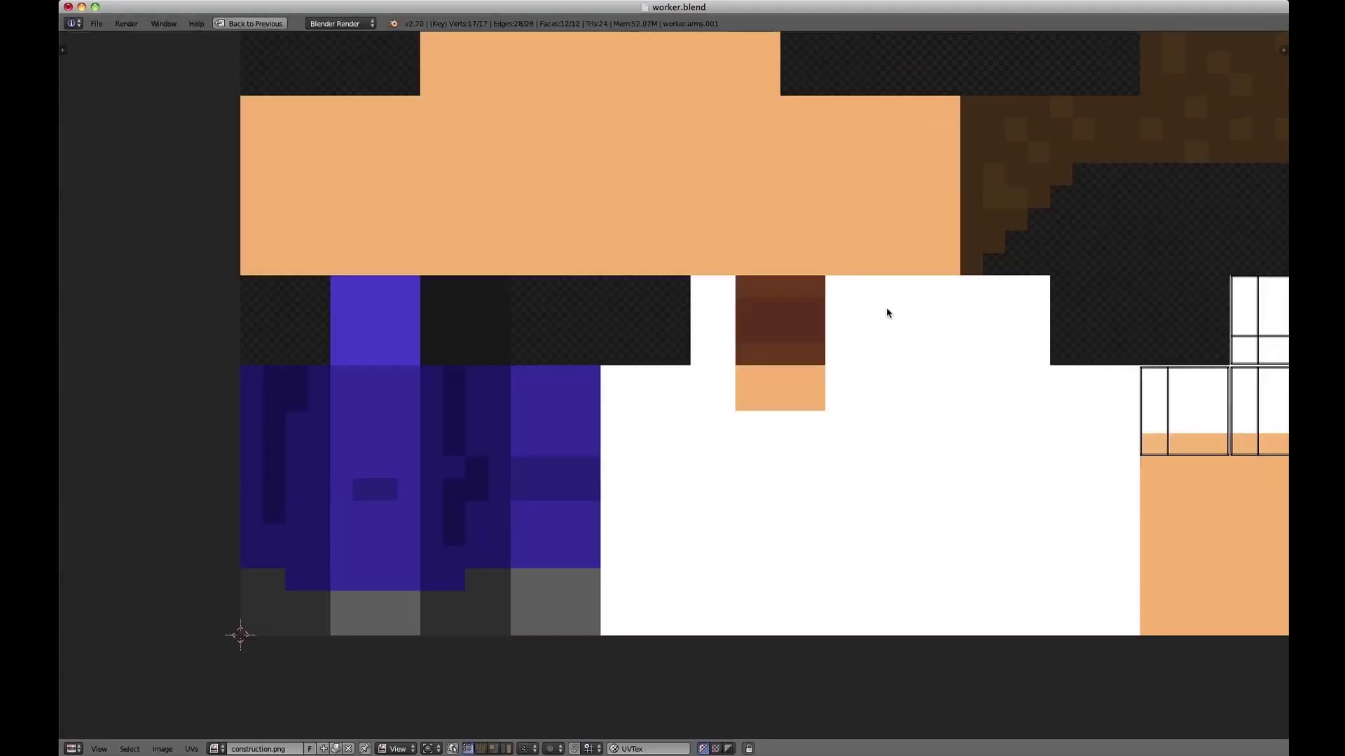
click(213, 749)
key(Down)
key(Return)
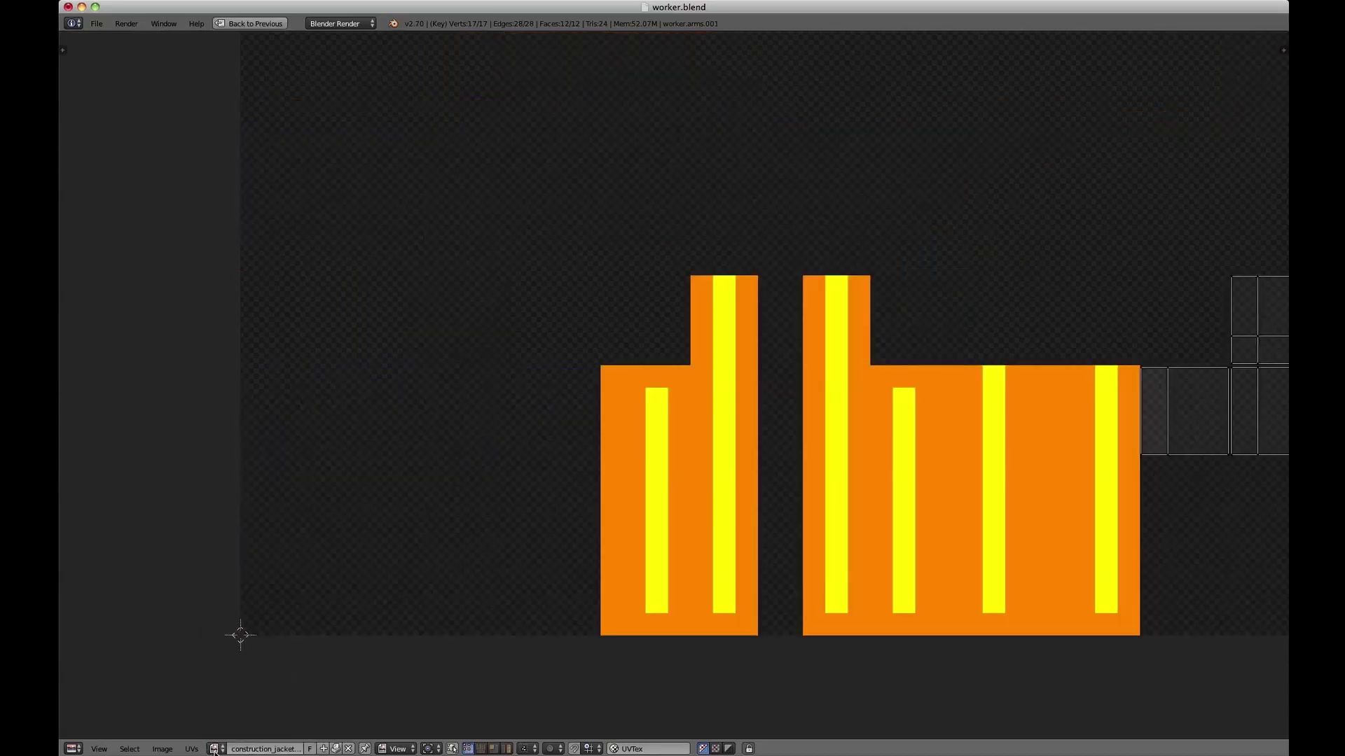
key(ctrl+Up)
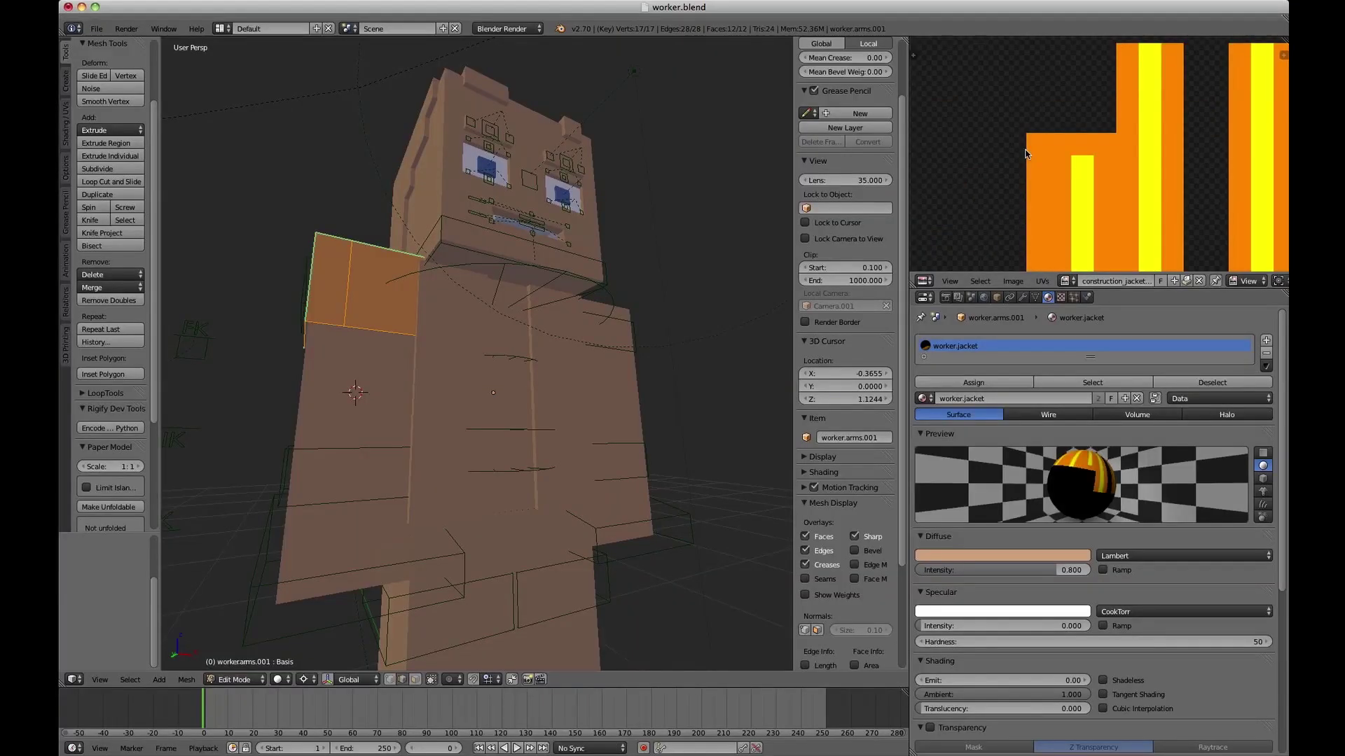
Select all the sleeve's UVs and move them horizontally onto the orange and yellow jacket texture.
key(ctrl+Up)
scroll(922, 516, right, 5)
key(a)
scroll(1003, 511, up, 2)
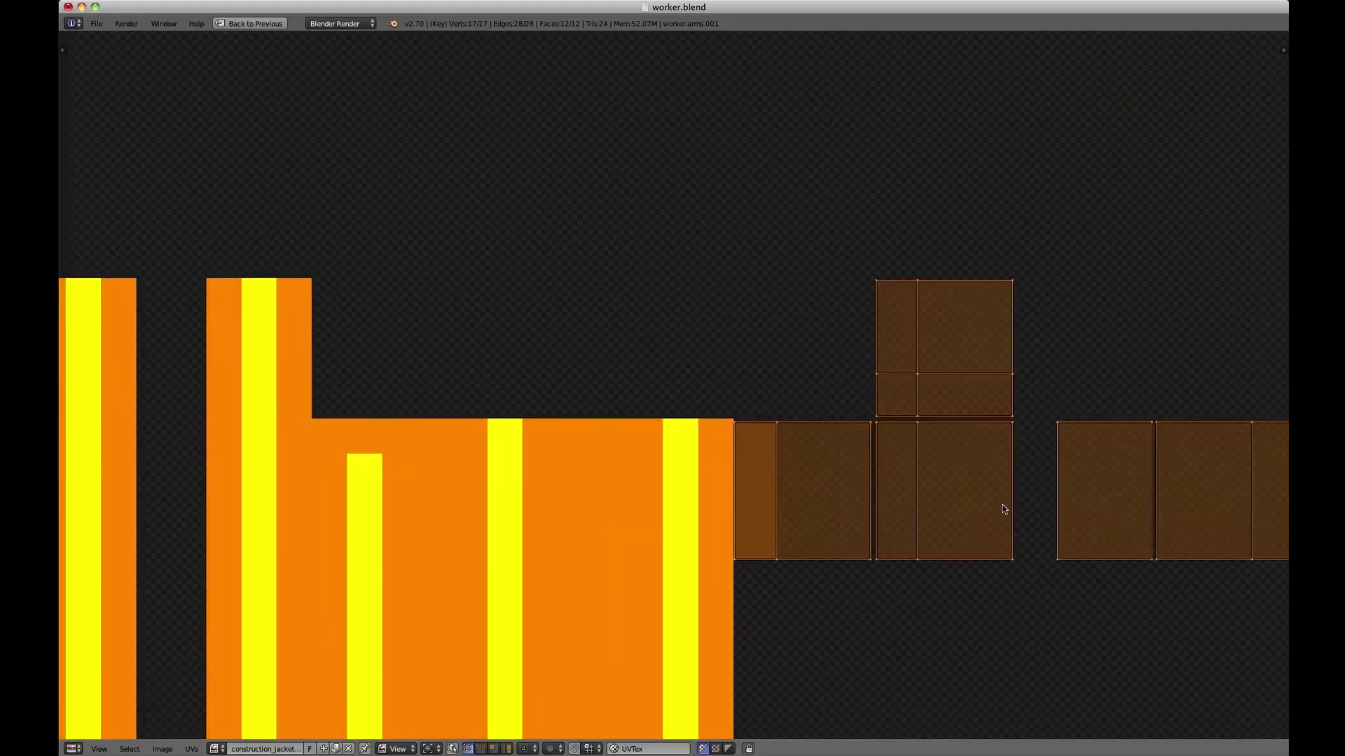
scroll(1003, 511, down, 3)
key(g)
key(Escape)
key(g)
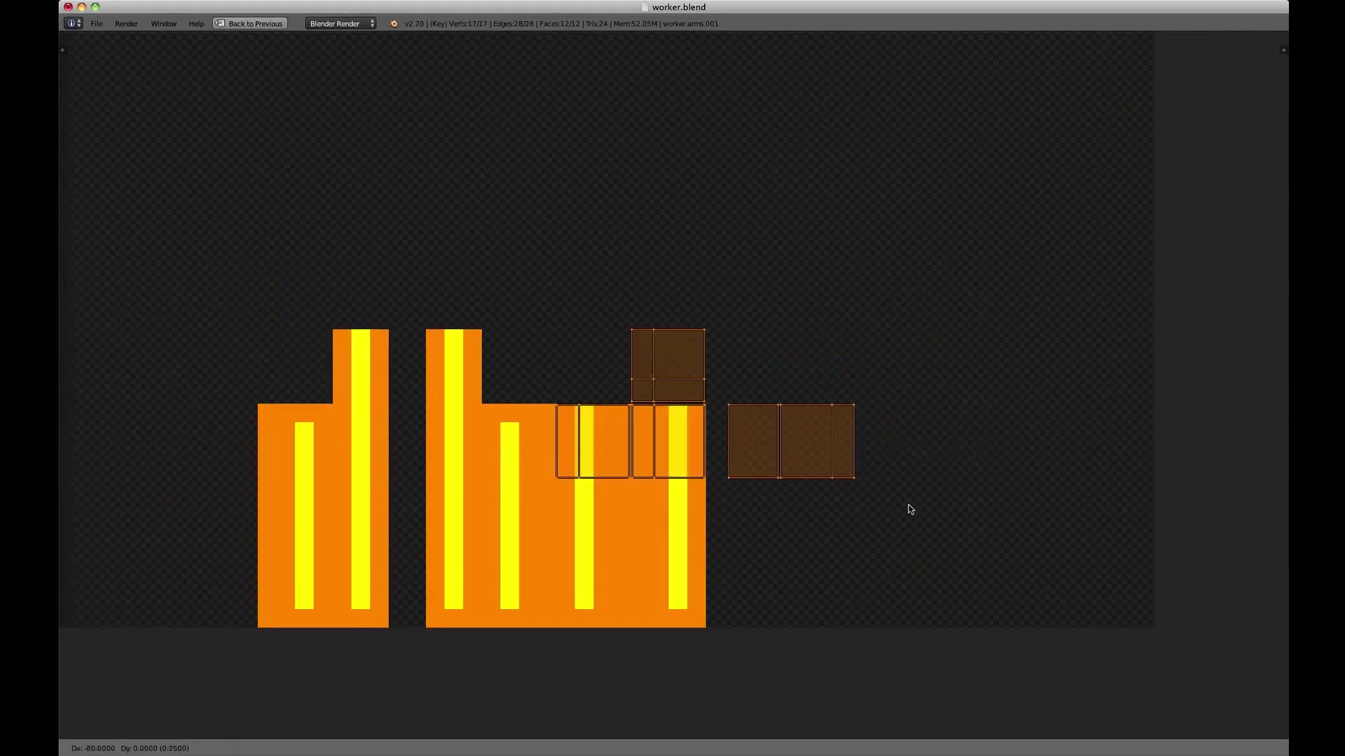
click(734, 516)
key(g)
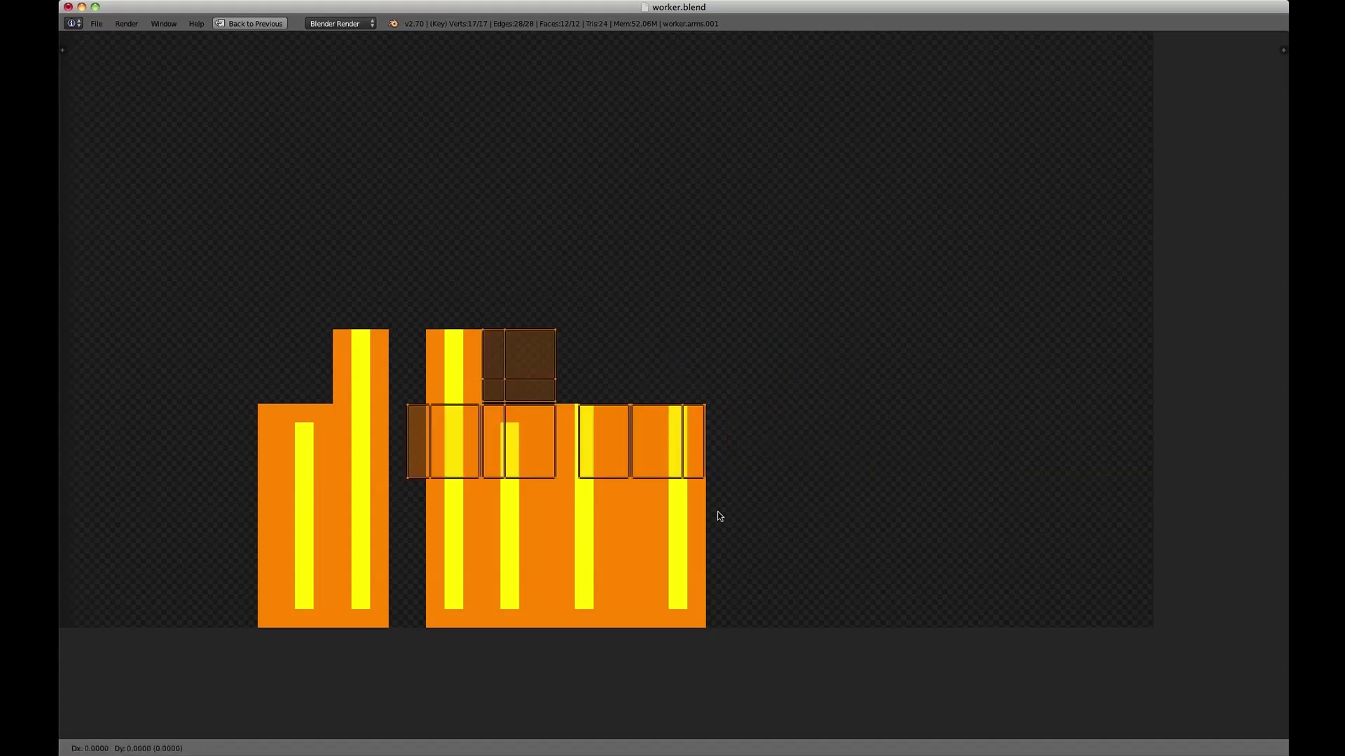
click(607, 516)
Box-select the leftmost group of sleeve UV islands and move it down and across onto the jacket's last two yellow stripes.
key(b)
drag(241, 300, 417, 525)
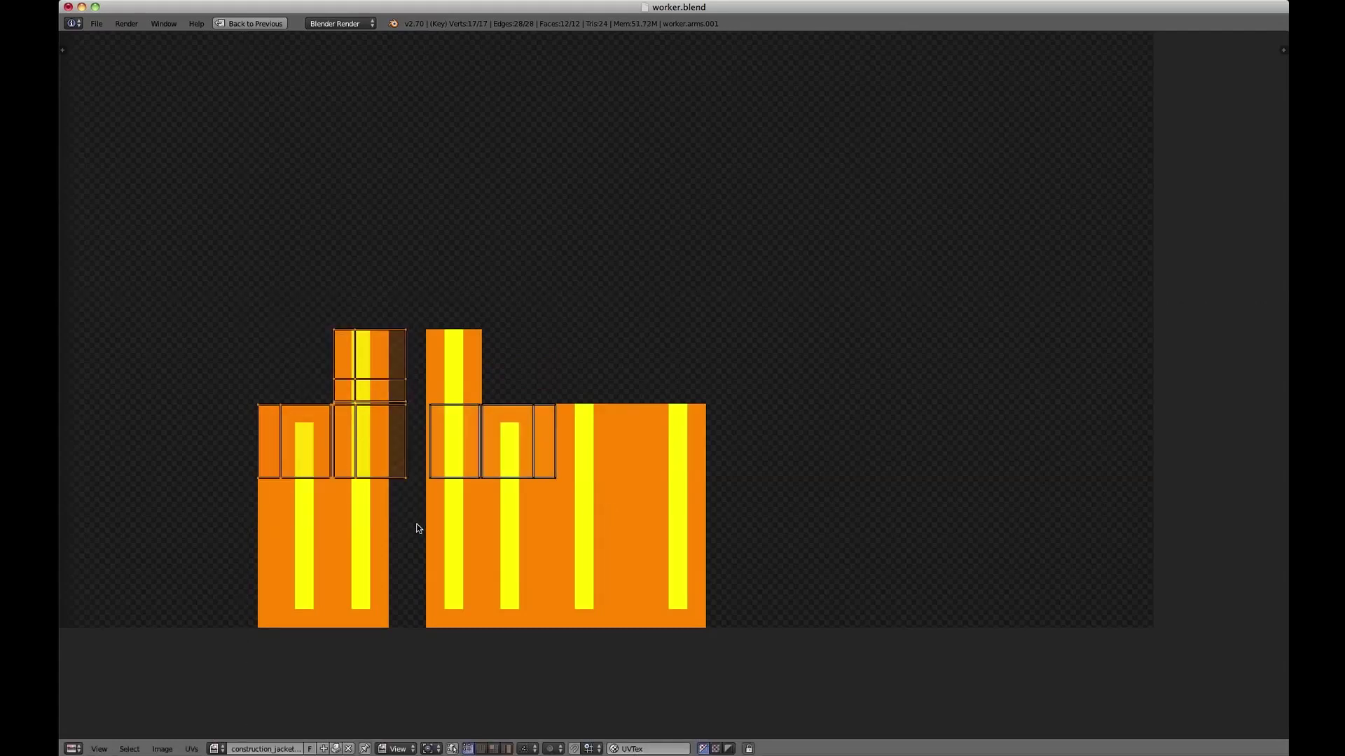
key(g)
click(531, 539)
key(g)
key(y)
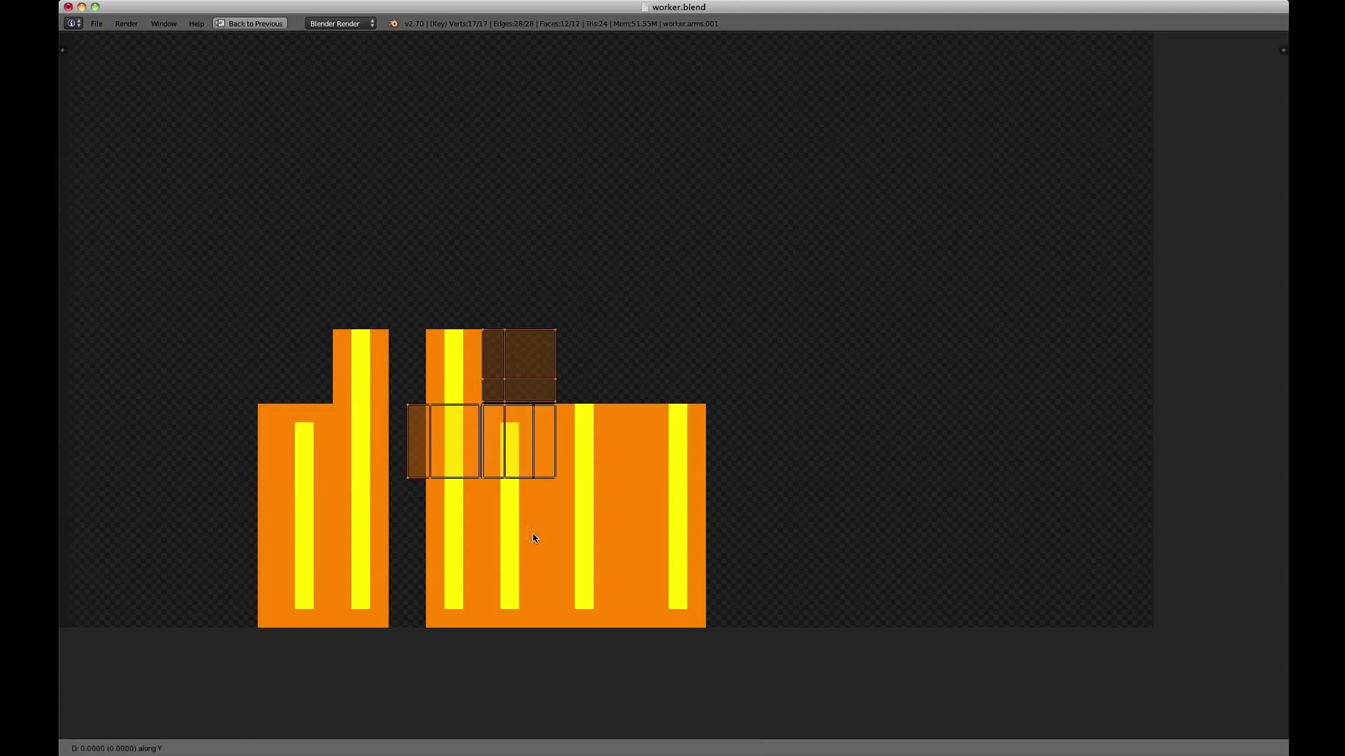
click(537, 638)
key(g)
key(x)
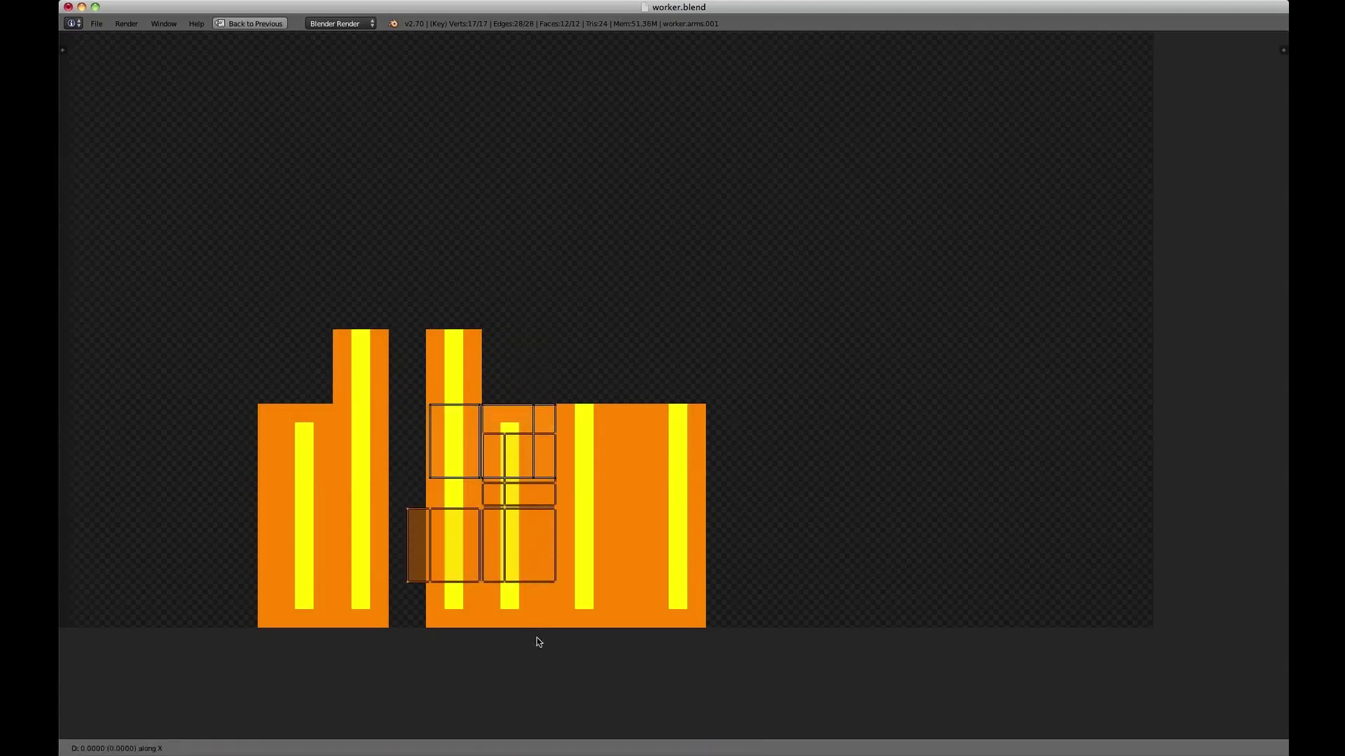
click(642, 652)
key(g)
key(x)
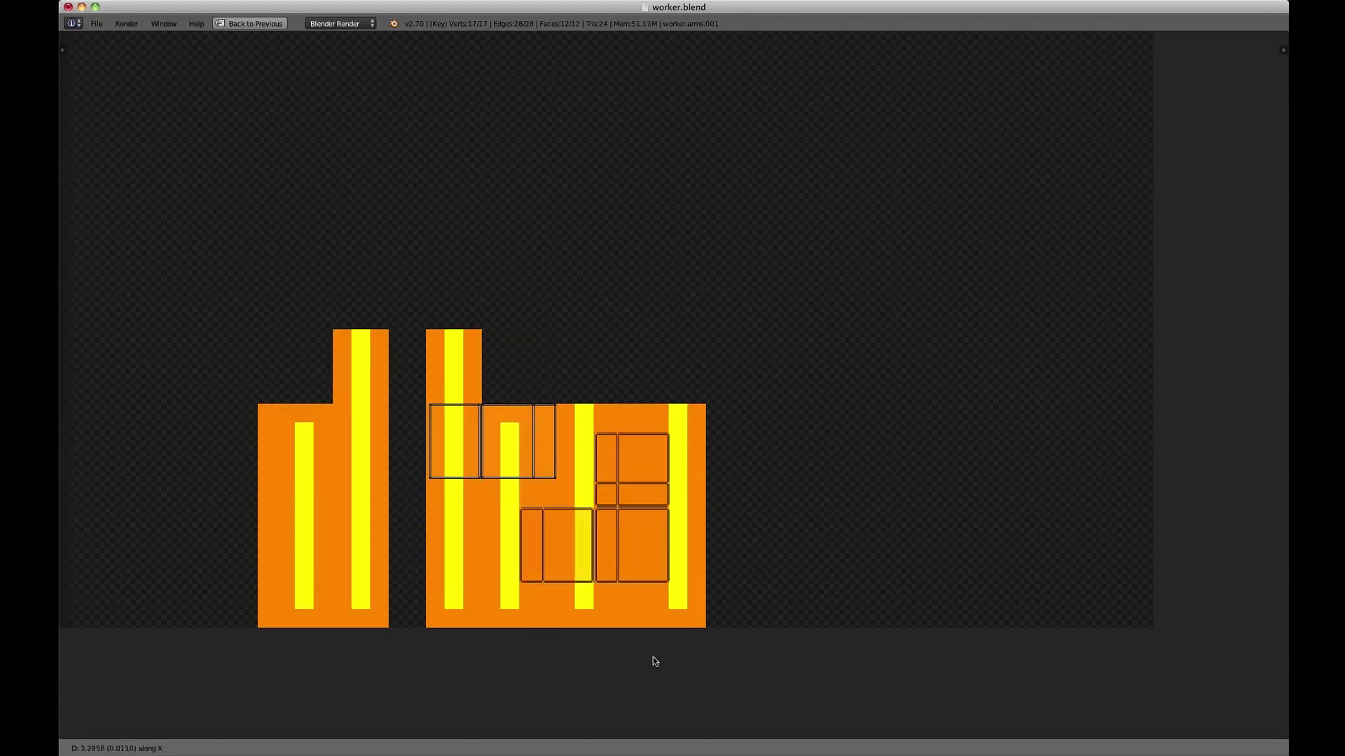
click(682, 666)
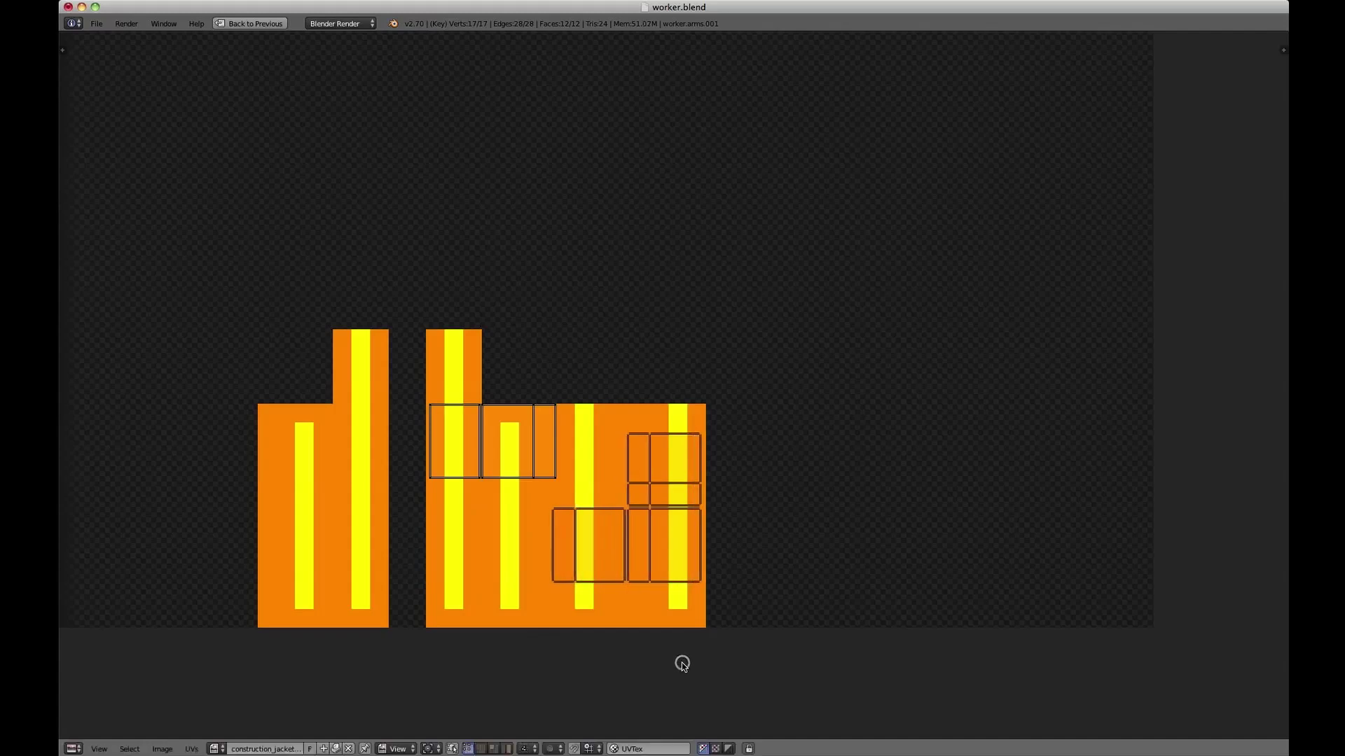
Leave mesh editing and show the character with its new sleeve in textured shading.
key(ctrl+Up)
key(Tab)
mouse_move(503, 356)
middle_down()
mouse_move(490, 296)
mouse_move(495, 376)
mouse_move(551, 394)
mouse_move(533, 384)
mouse_move(516, 408)
mouse_move(479, 393)
middle_up()
key(alt+z)
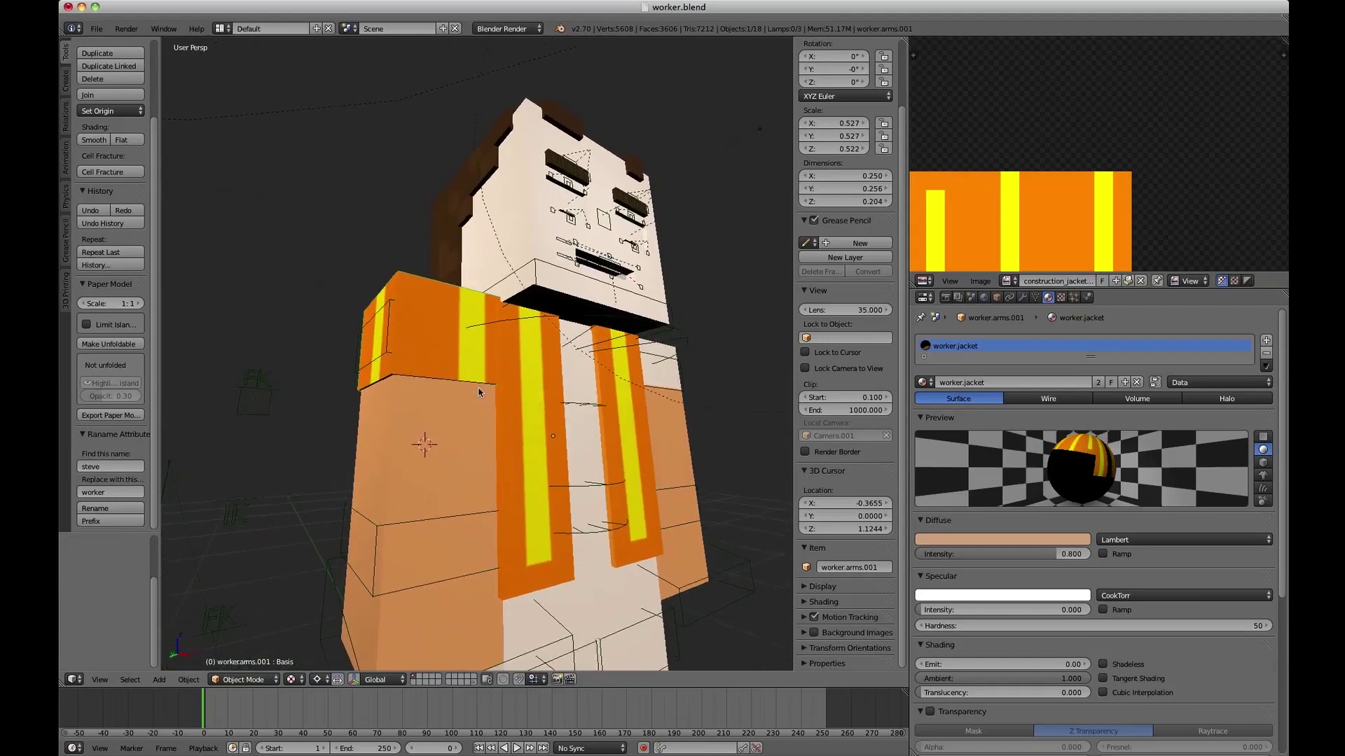
Put the armature in pose mode and rotate the lower.R arm bone about 72° around its local X axis.
right_click(425, 521)
key(ctrl+Tab)
middle_drag(422, 519, 513, 576)
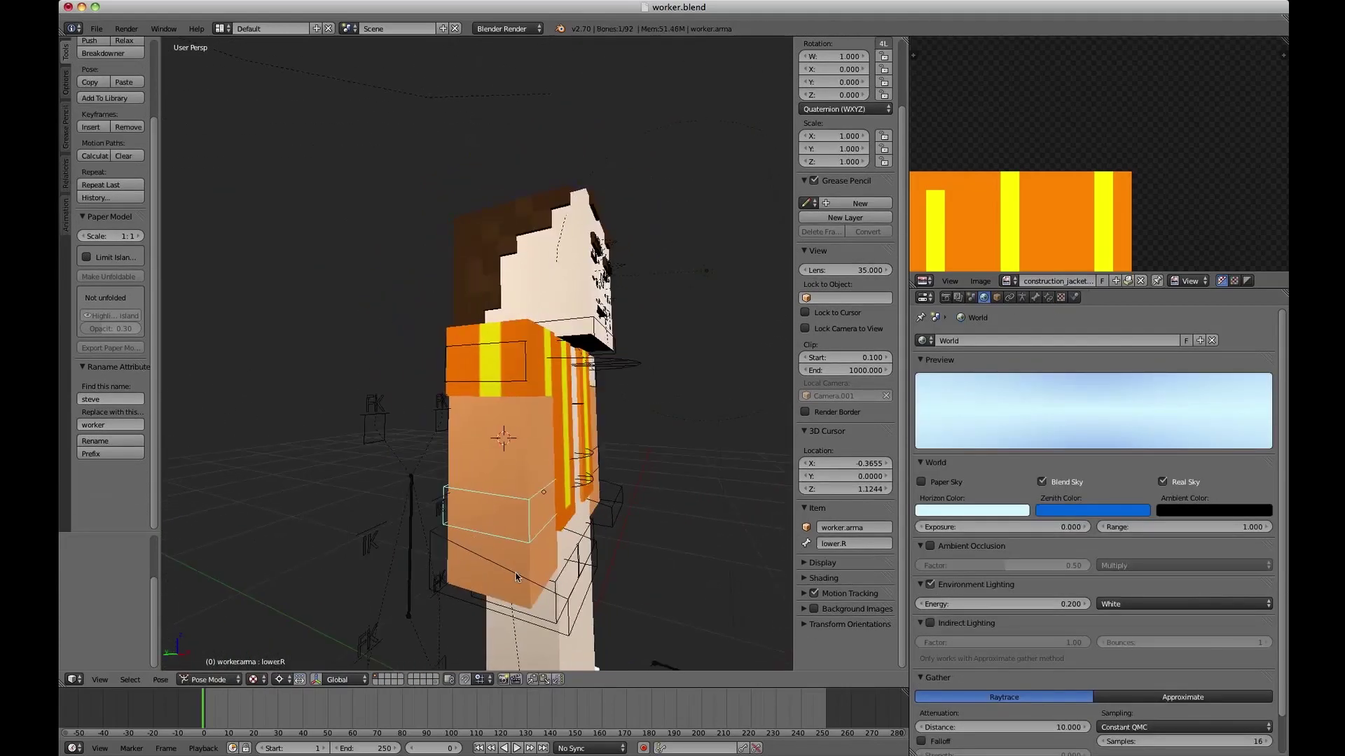
key(r)
key(x)
key(x)
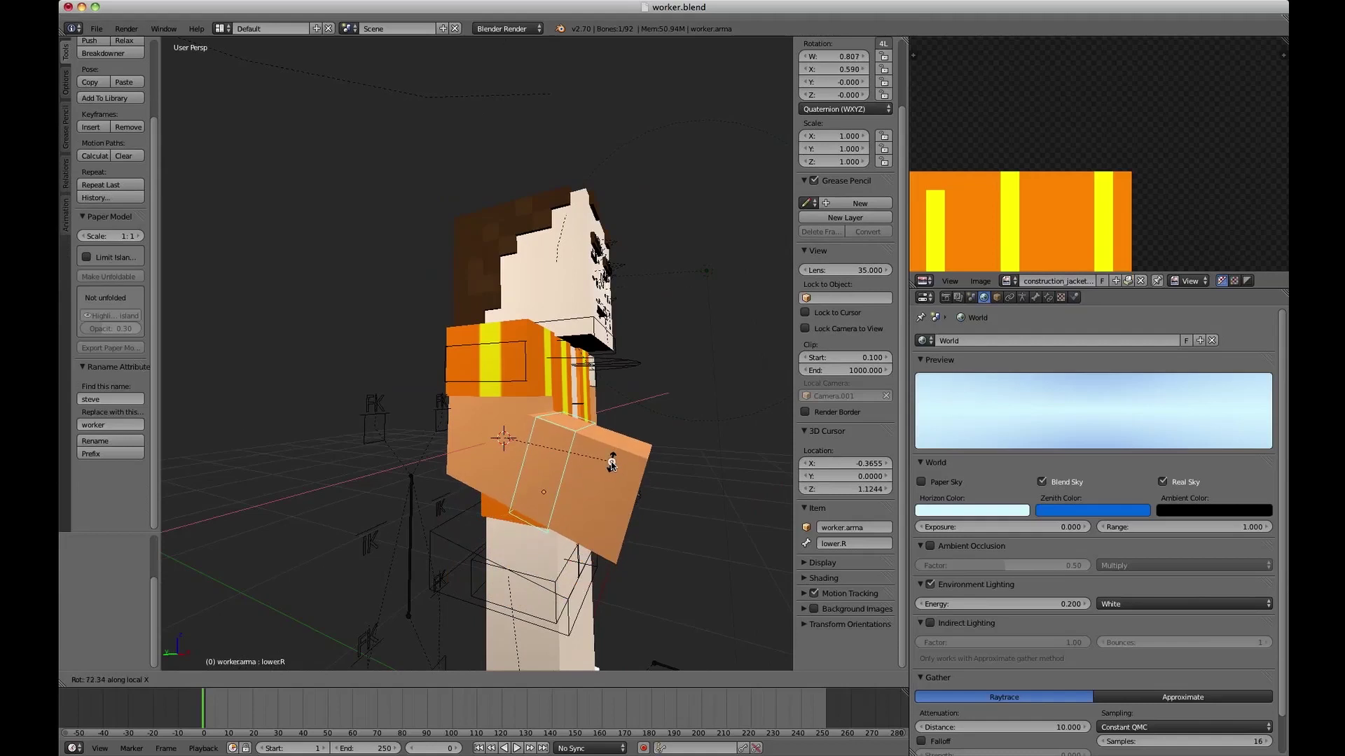
click(611, 464)
Rotate the upper.R arm bone backward and outward to check how the striped sleeve follows the arm.
right_click(517, 346)
key(r)
key(Escape)
key(r)
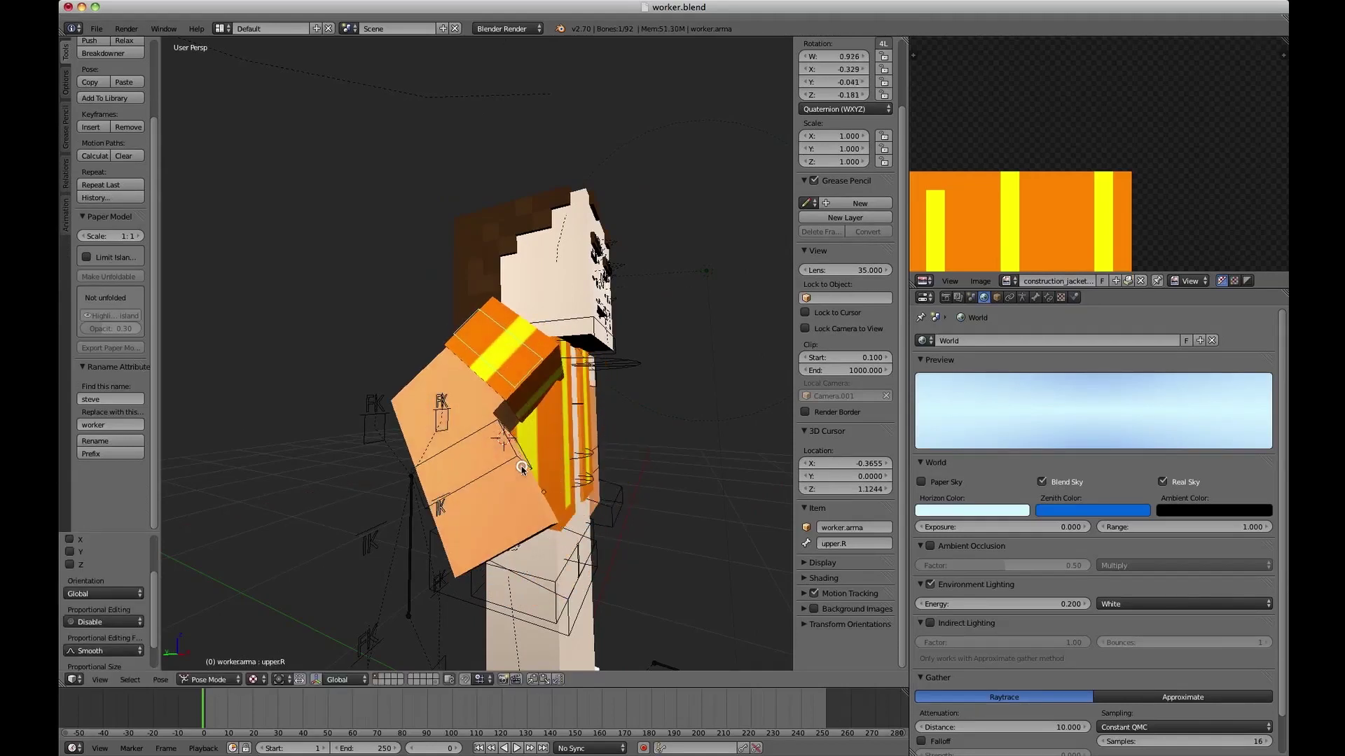
click(559, 444)
middle_drag(559, 444, 431, 410)
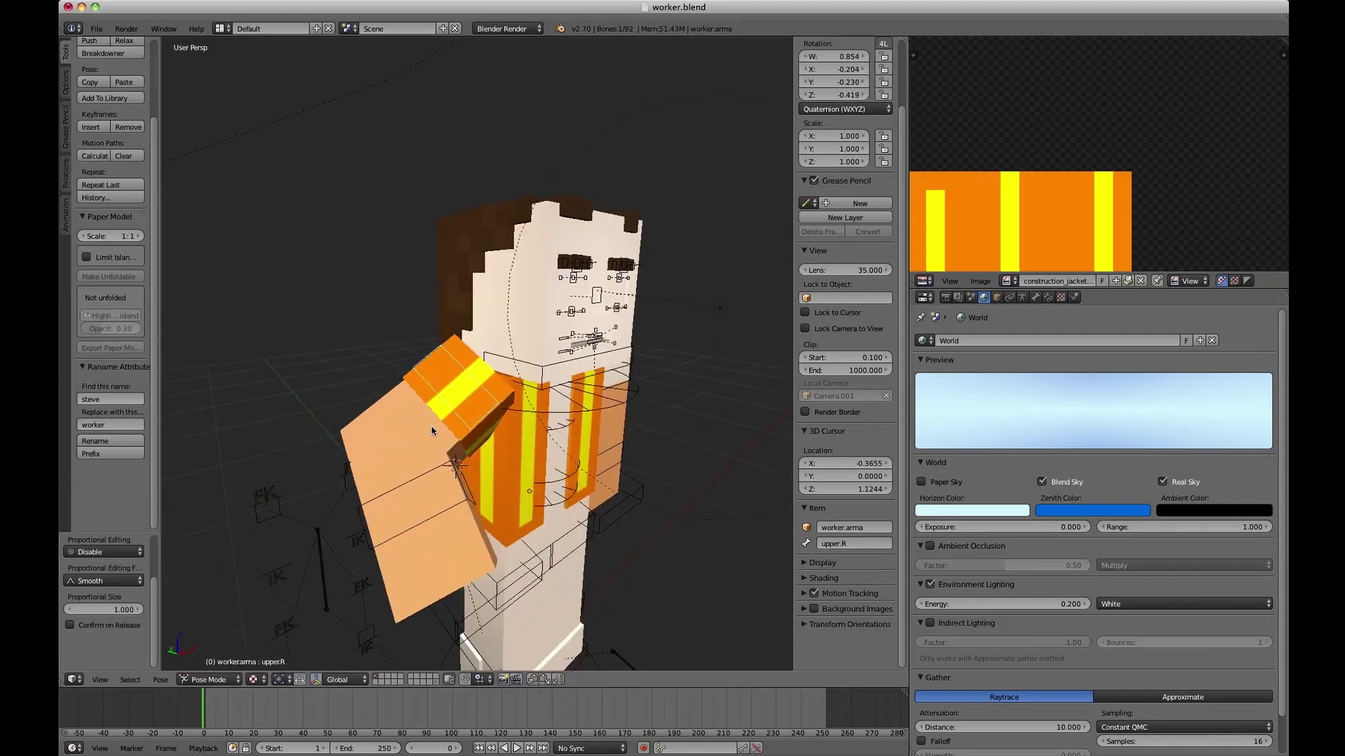
Select the arms mesh and examine the bent striped sleeve from several angles, with and without textured shading.
scroll(421, 404, up, 3)
right_click(325, 414)
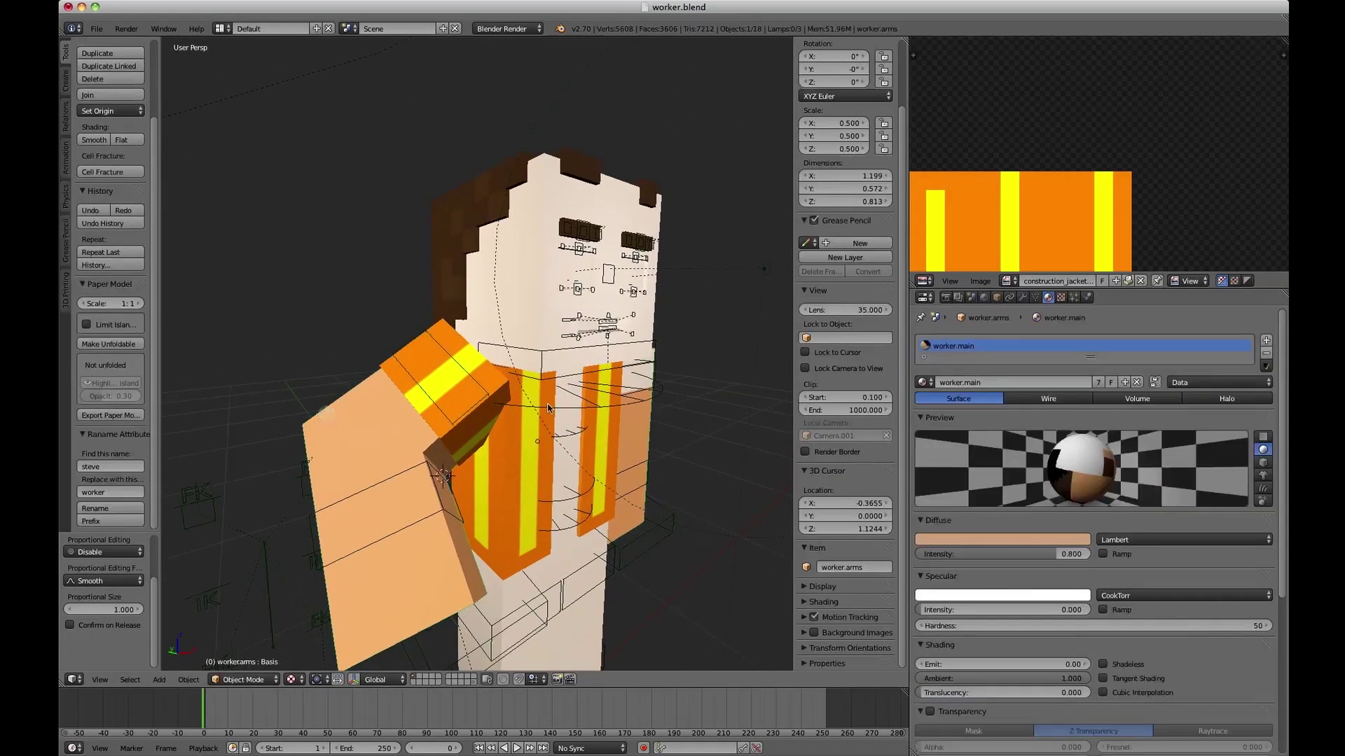
middle_drag(400, 481, 367, 319)
scroll(367, 319, down, 5)
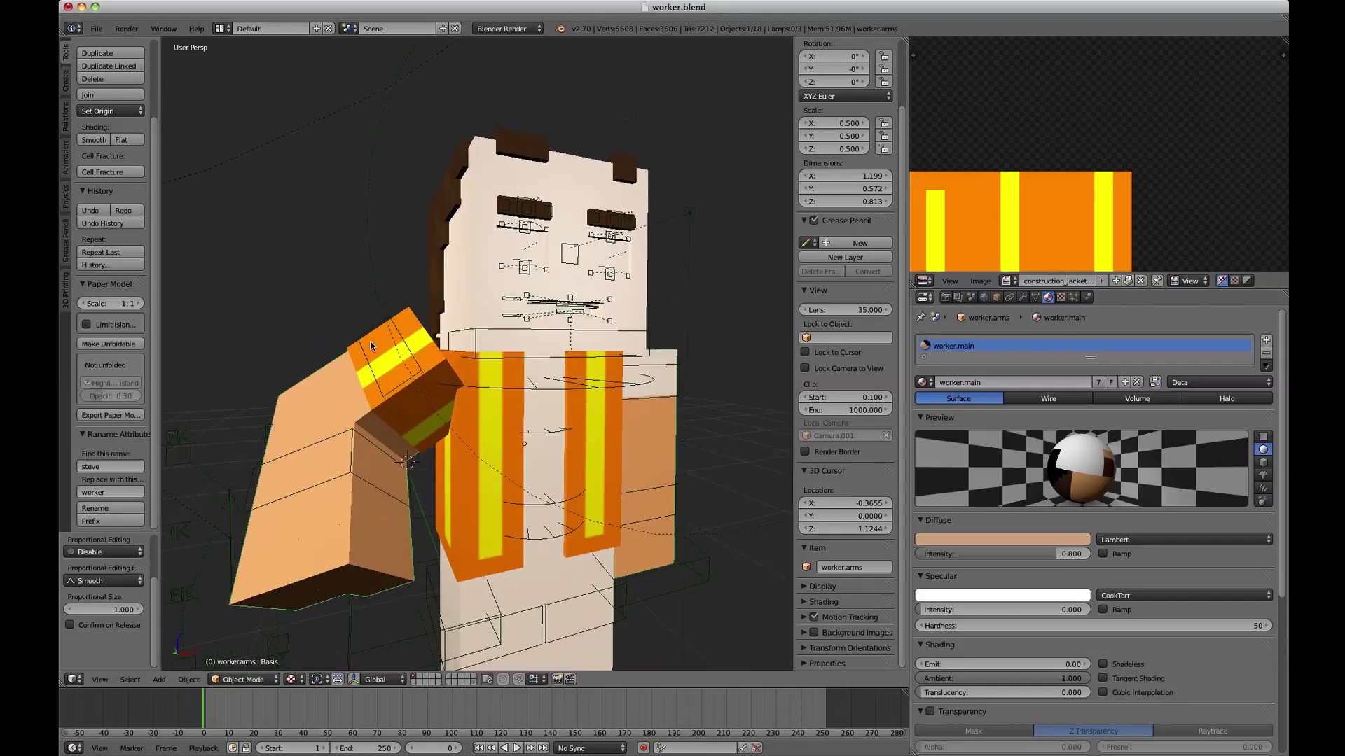
key(alt+z)
mouse_move(448, 341)
middle_down()
mouse_move(484, 343)
mouse_move(451, 316)
mouse_move(490, 297)
mouse_move(535, 361)
mouse_move(603, 348)
mouse_move(510, 399)
mouse_move(630, 381)
mouse_move(585, 391)
mouse_move(551, 363)
middle_up()
key(z)
key(z)
key(alt+z)
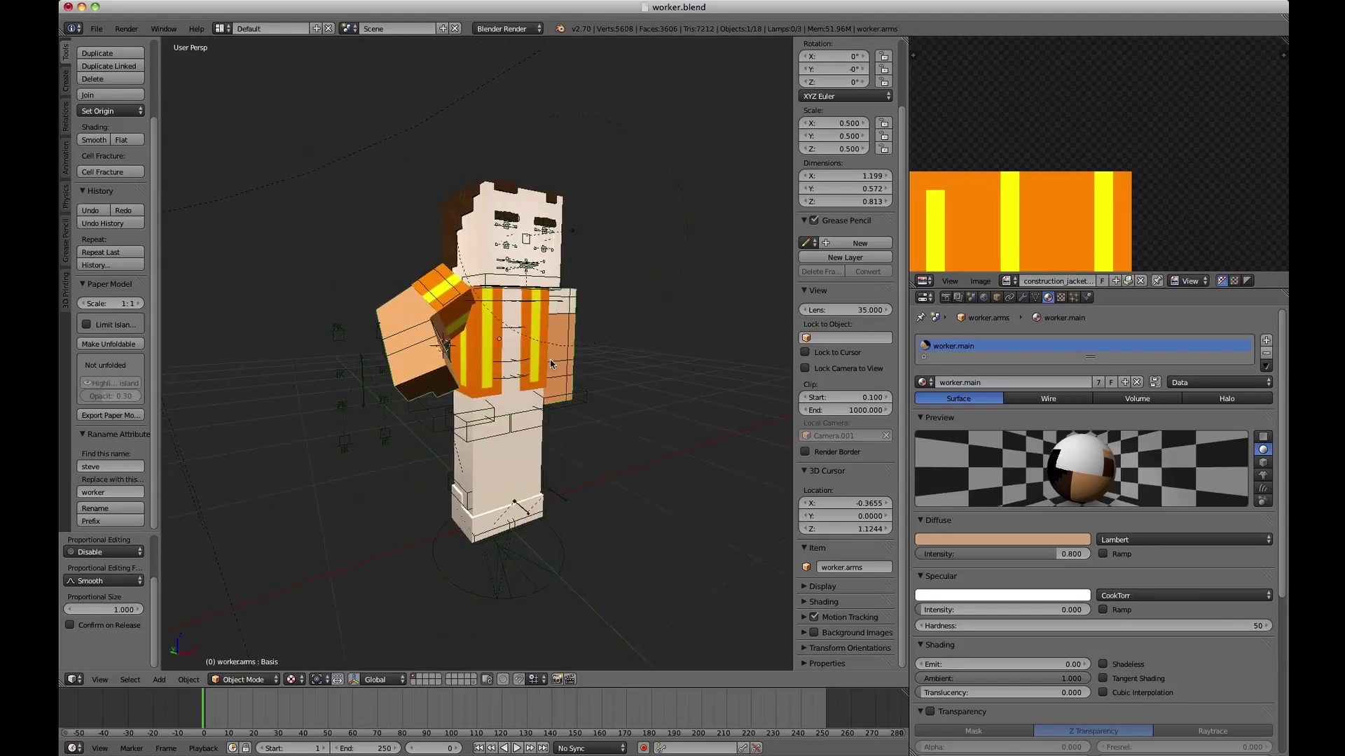
Assign the construction.png image to all UV faces of the worker.legs mesh.
right_click(501, 466)
key(ctrl+Tab)
right_click(478, 453)
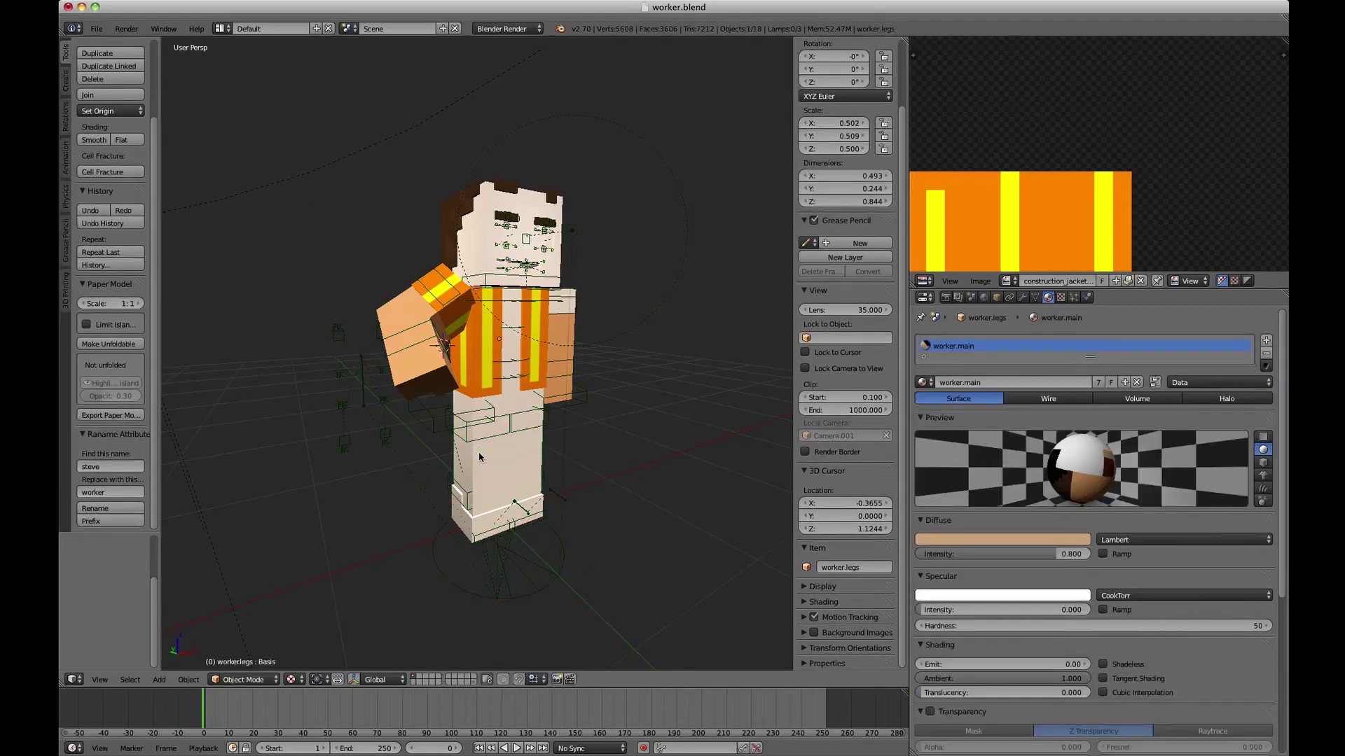
scroll(513, 440, up, 2)
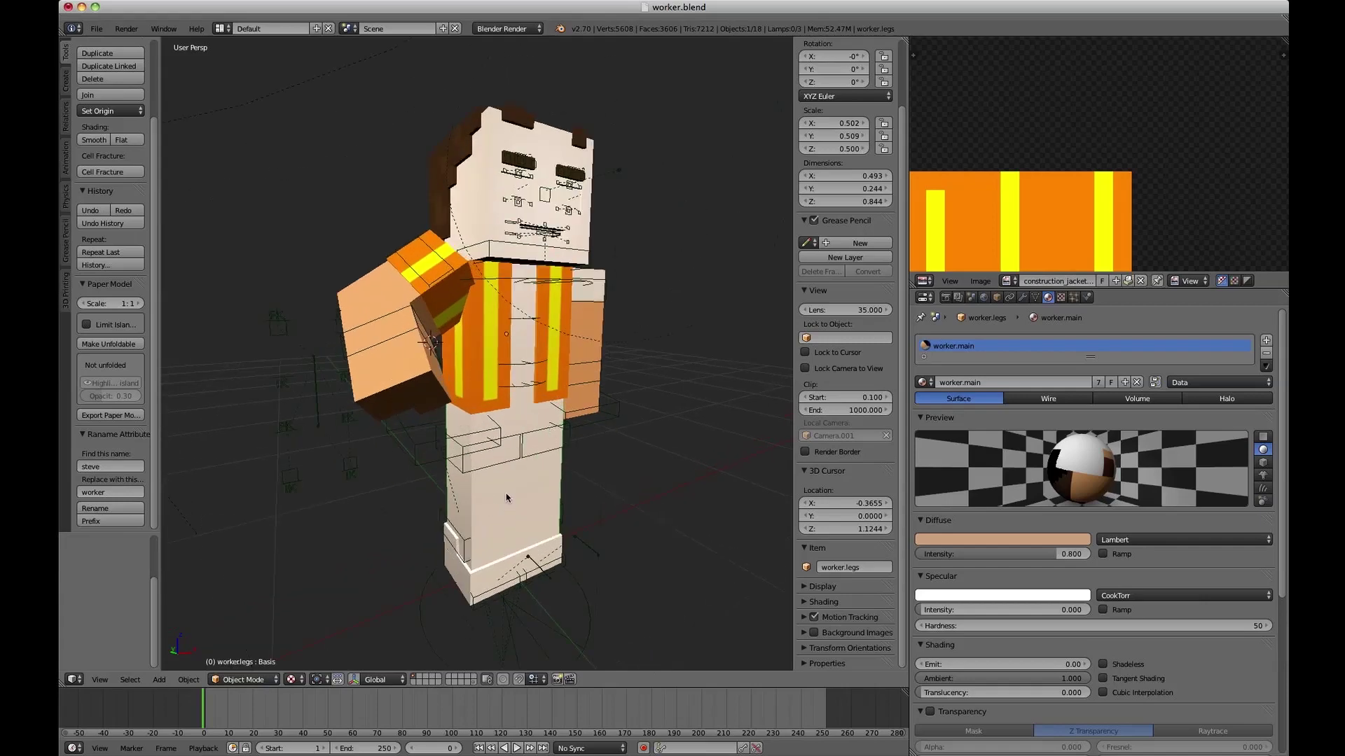
middle_drag(507, 507, 498, 471)
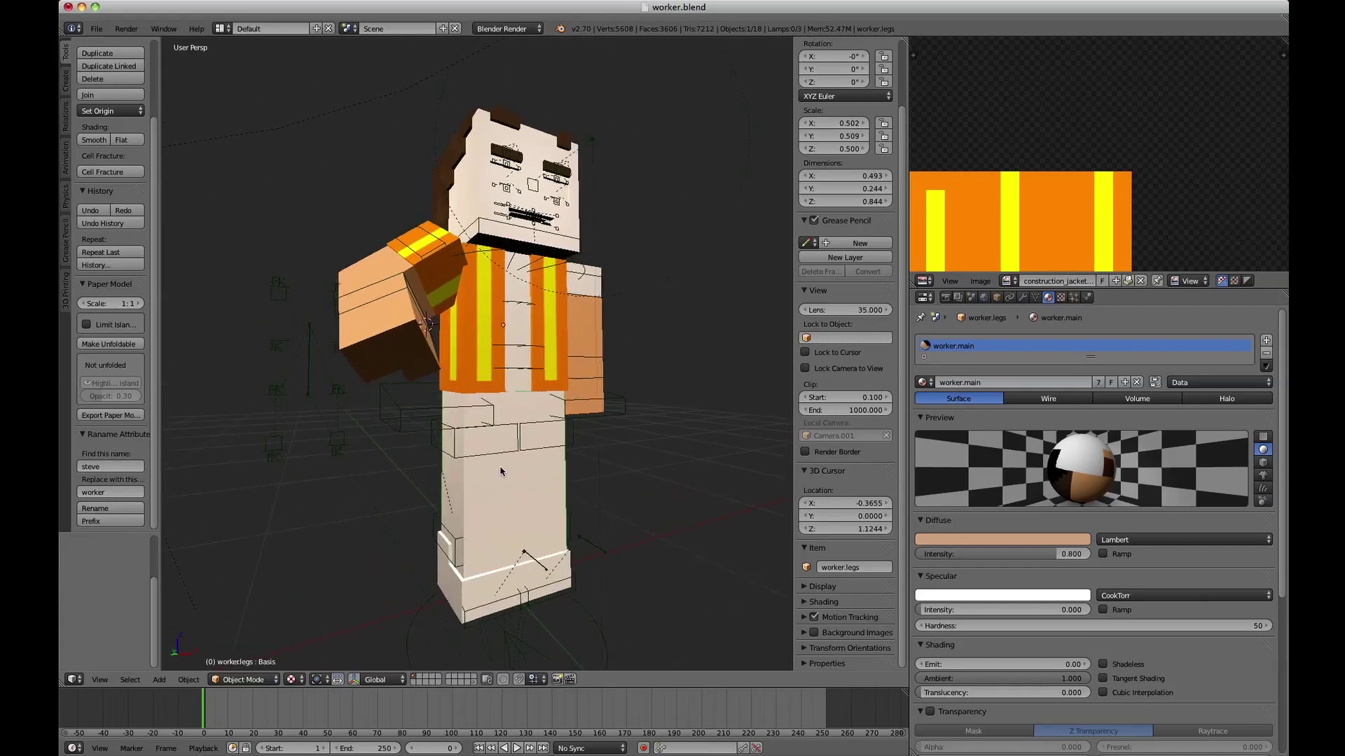
key(Tab)
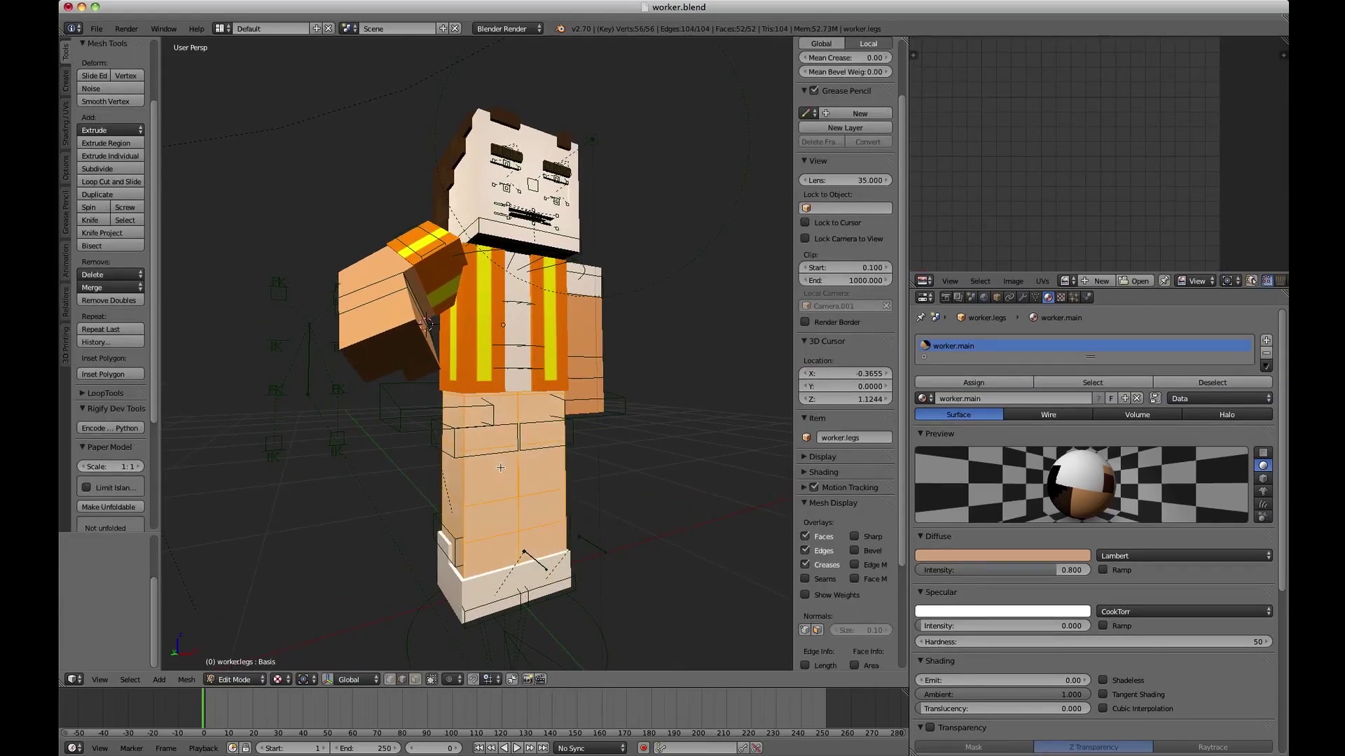
key(ctrl+Up)
key(ctrl+Up)
click(1065, 280)
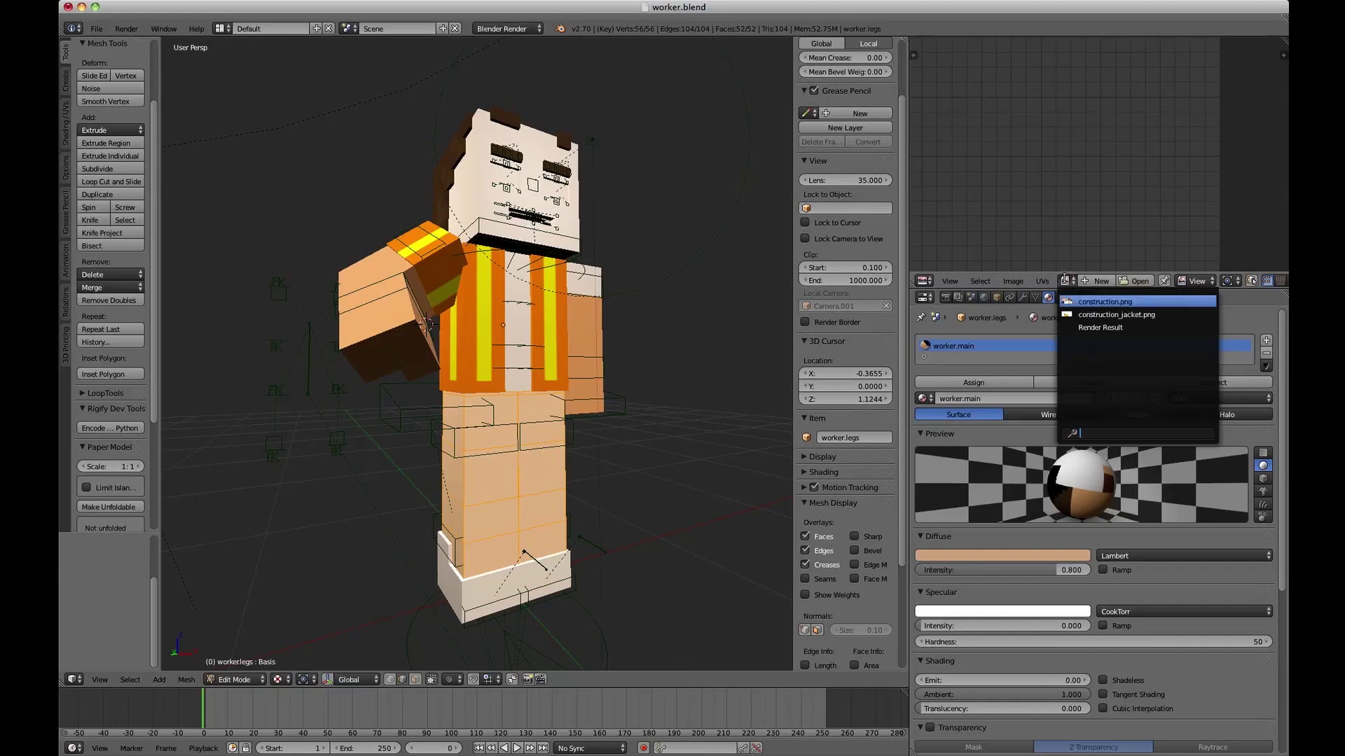
click(1104, 302)
key(Tab)
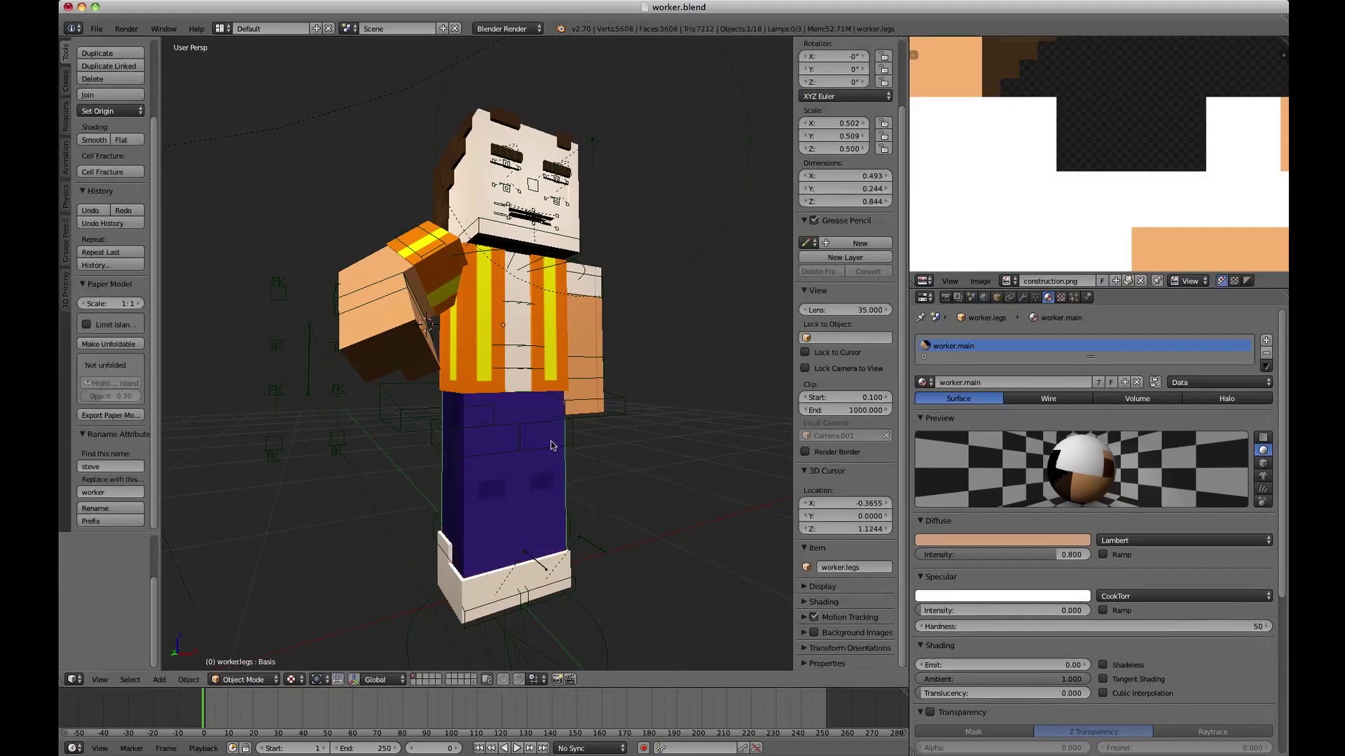
Assign the construction.png image to all UV faces of the worker.head mesh.
right_click(470, 181)
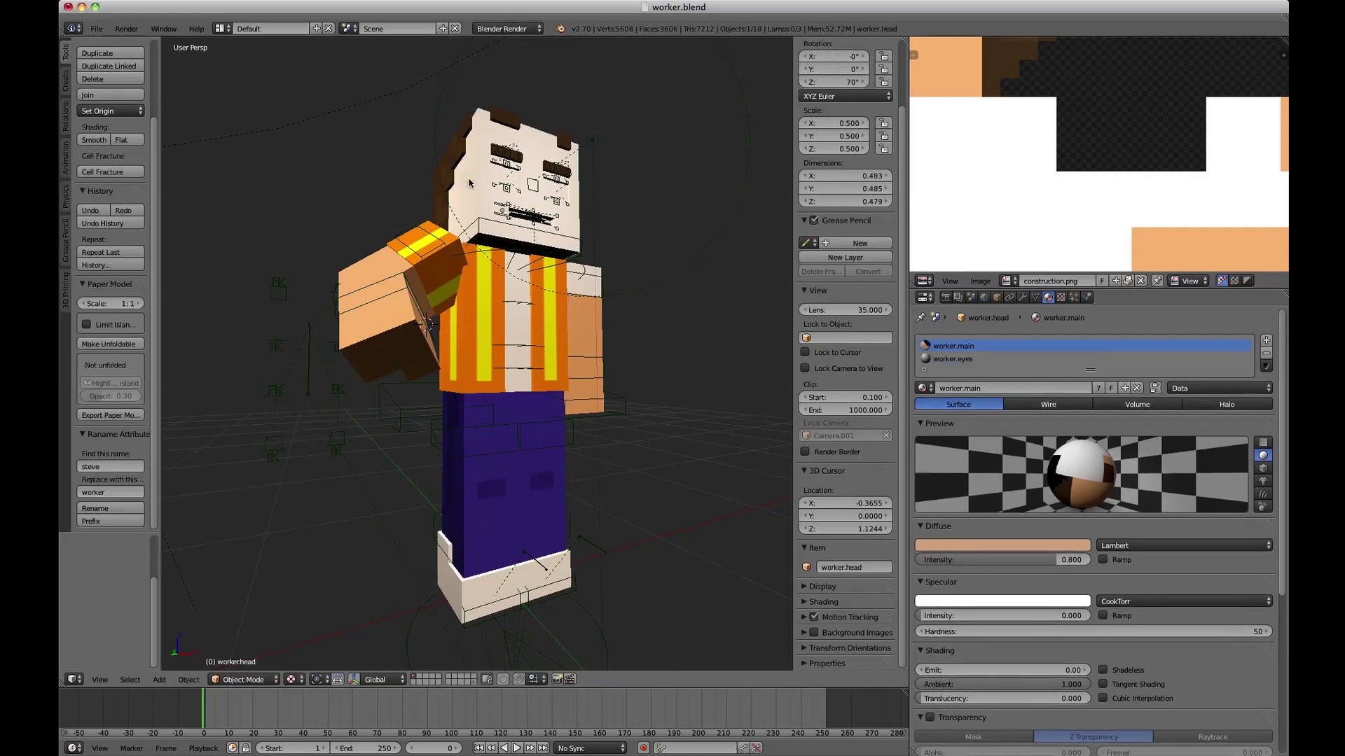
key(Tab)
click(1065, 280)
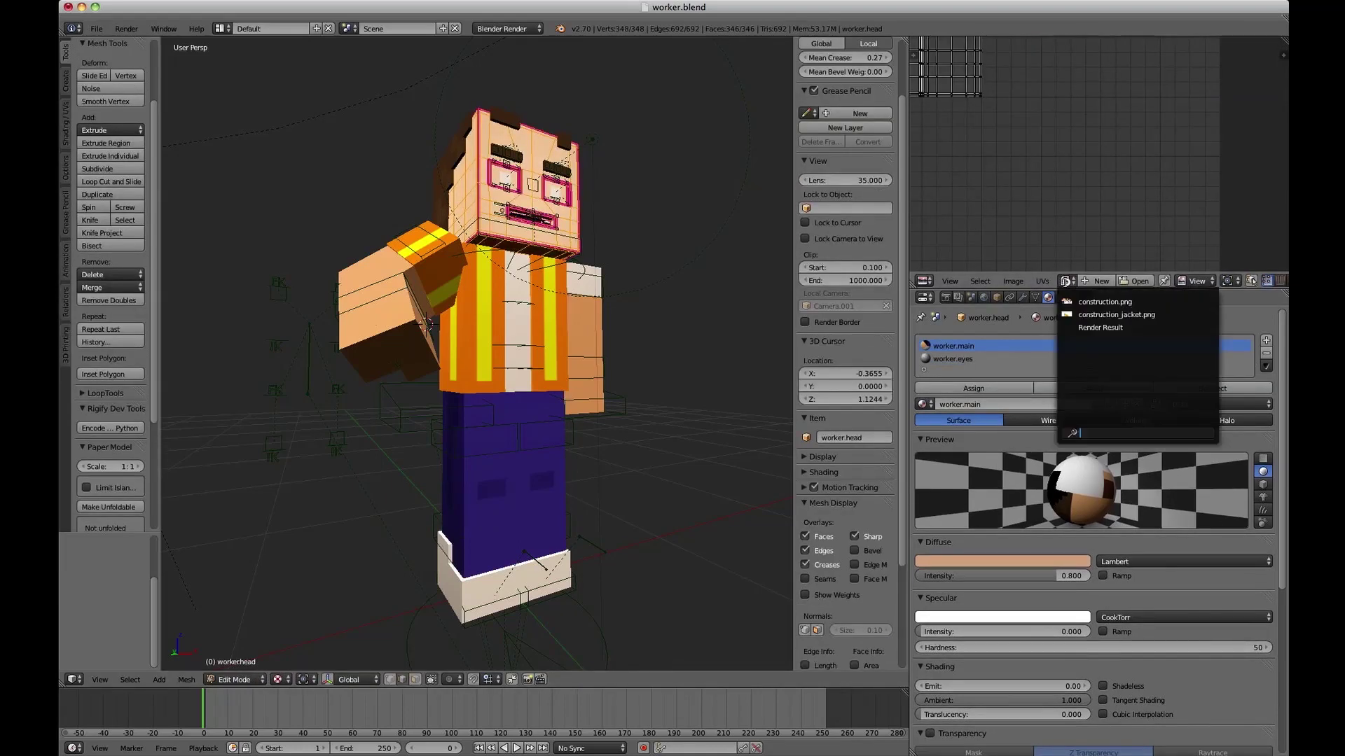
click(1092, 301)
key(Tab)
Assign construction.png to all faces of the worker.feet mesh and return to solid shading in object mode.
right_click(445, 580)
key(Tab)
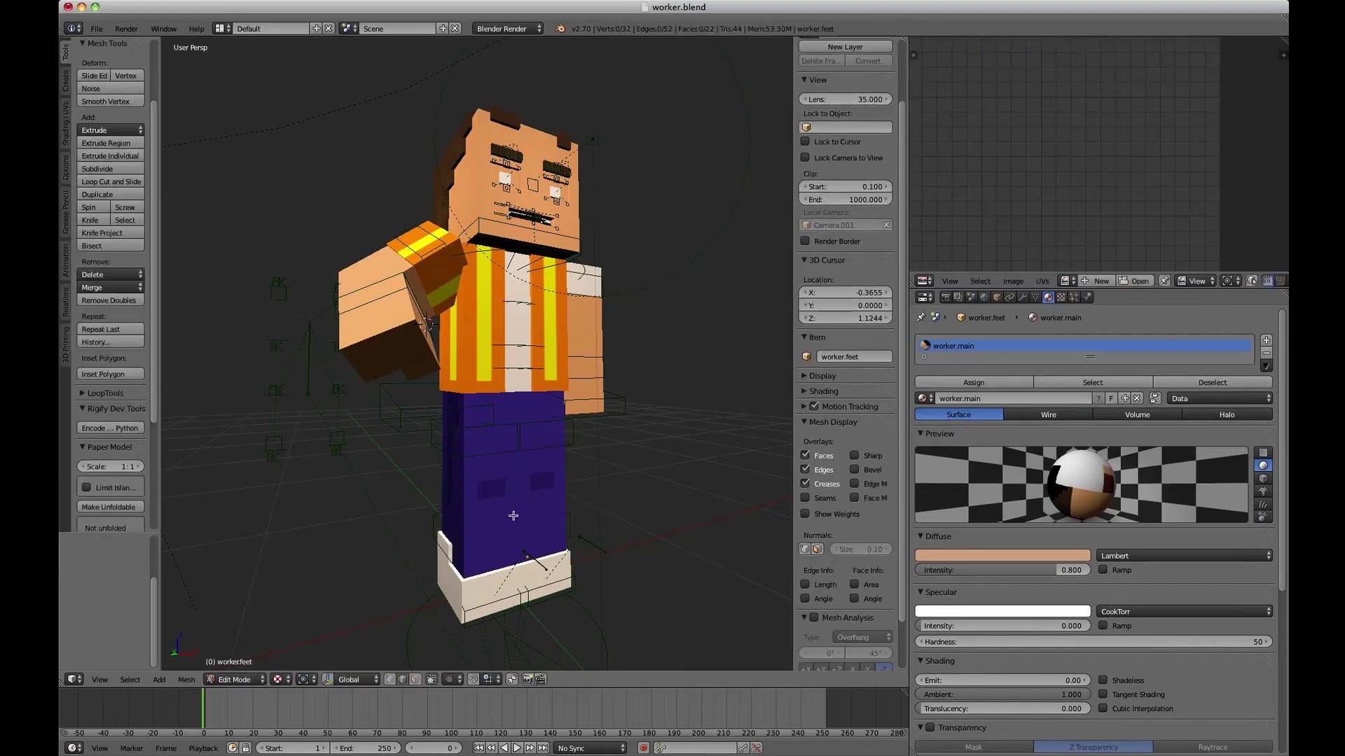
key(z)
key(a)
click(1064, 280)
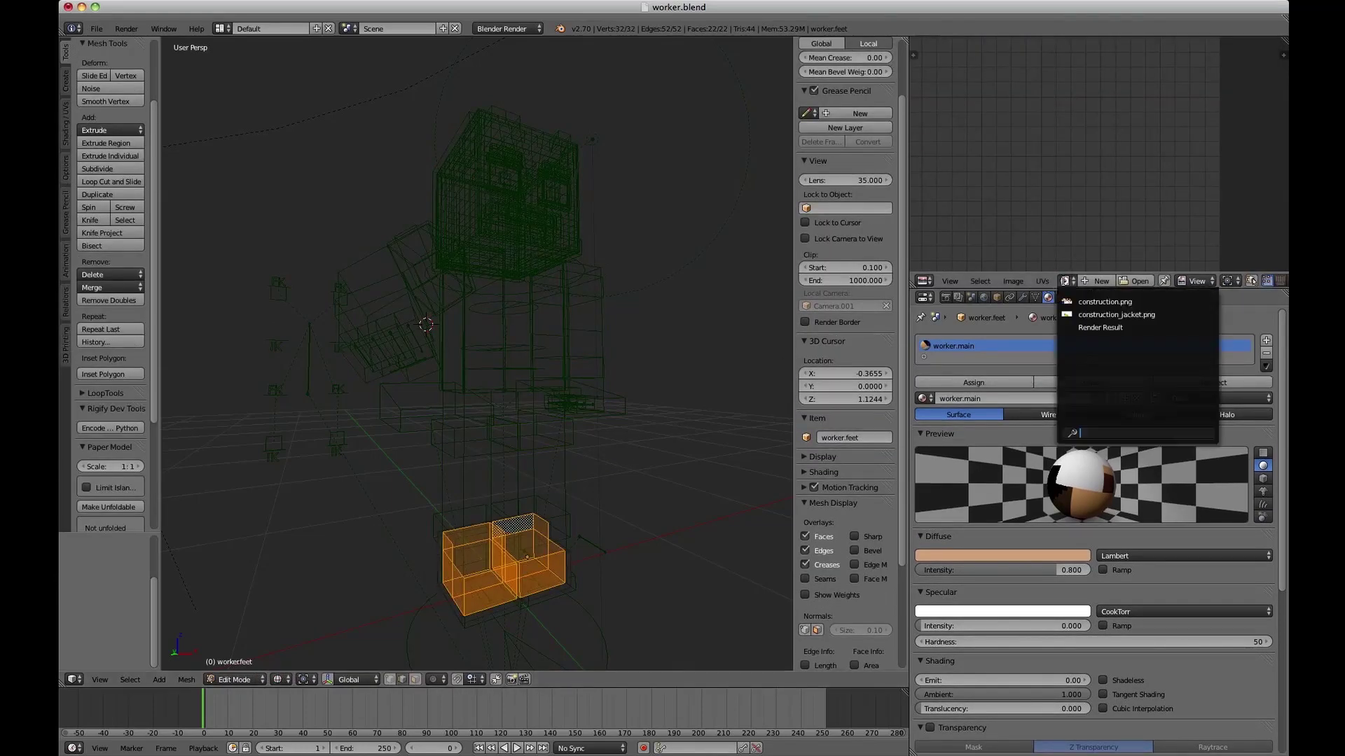
click(1082, 301)
key(Tab)
key(z)
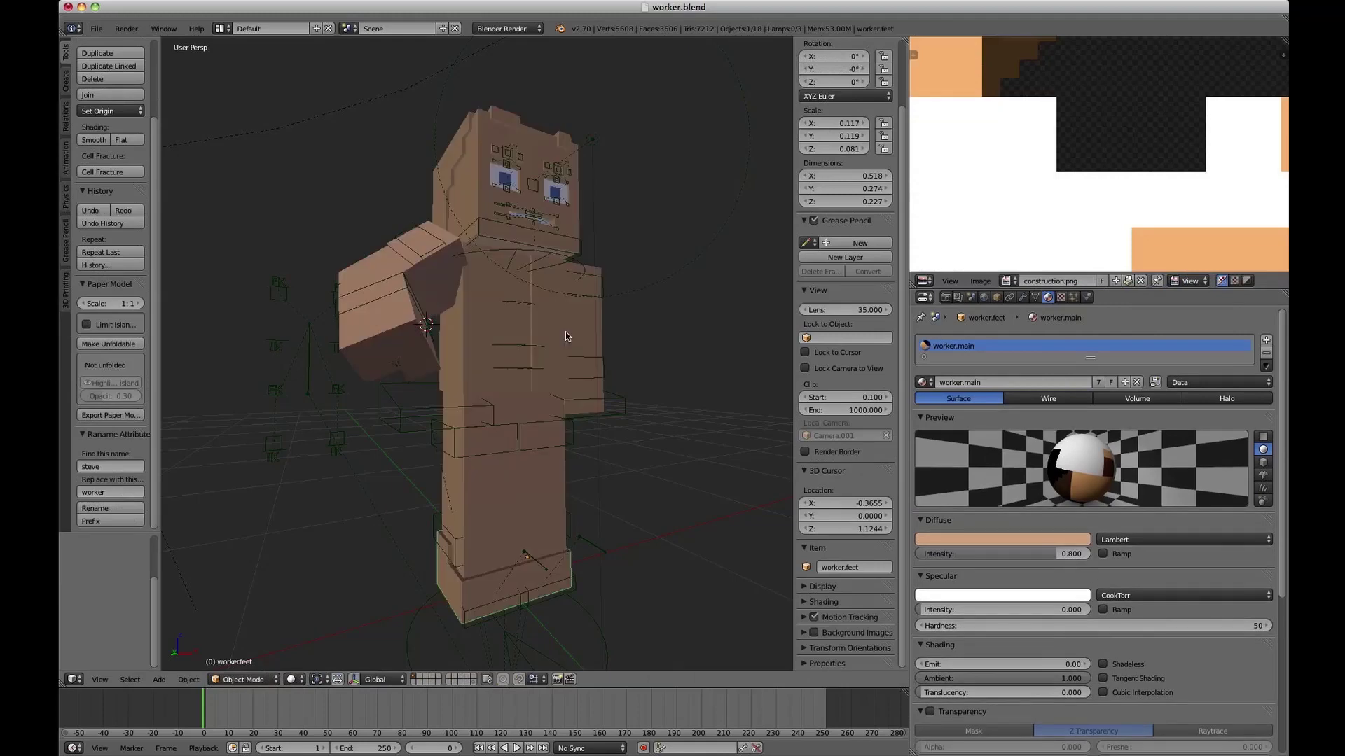
Save the worker file and clear all default objects from a new scene.
key(super+s)
click(566, 334)
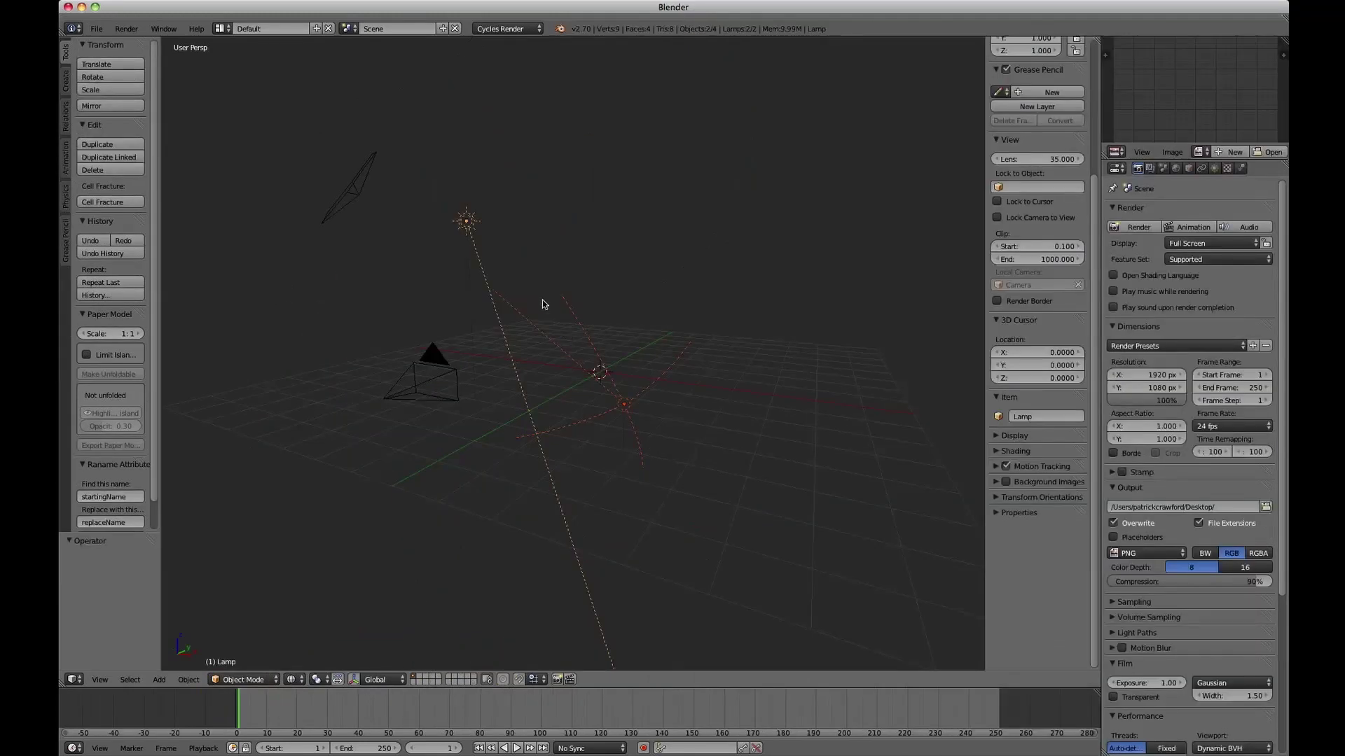
key(a)
key(a)
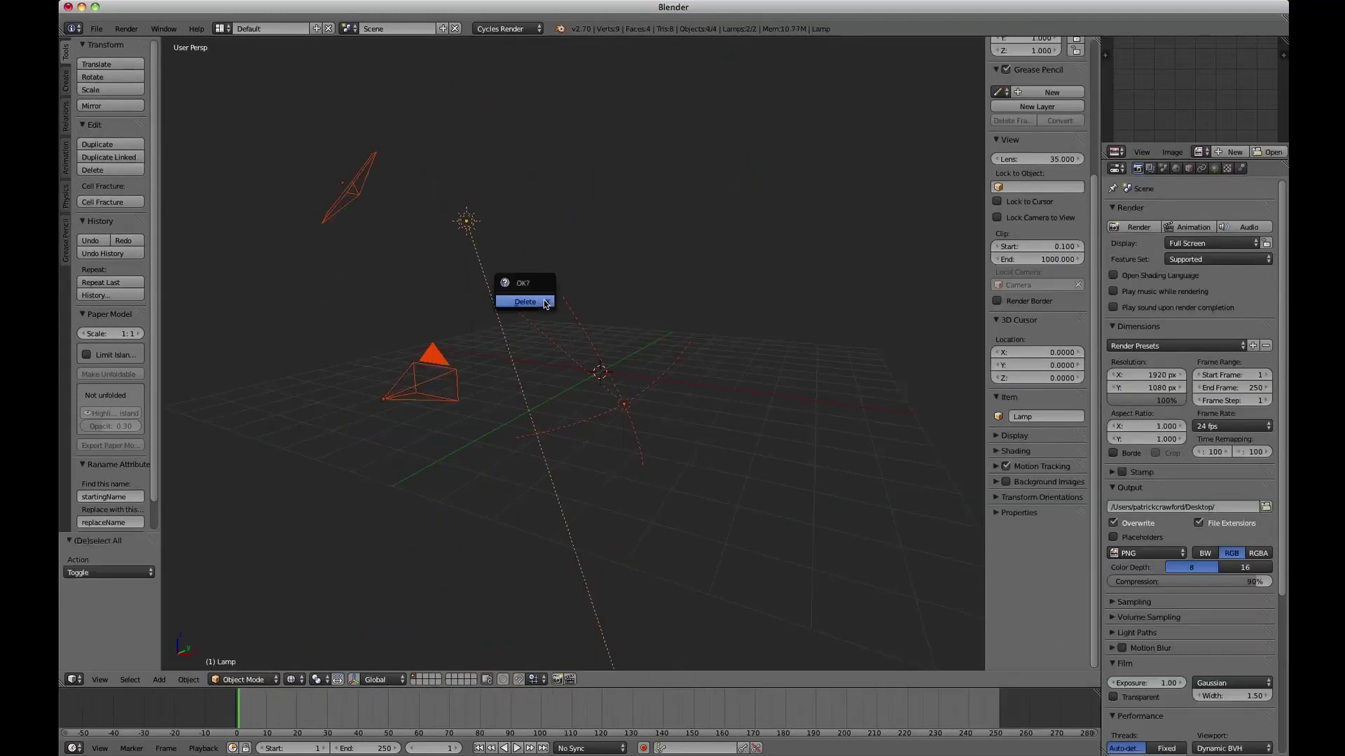
key(Delete)
Link the worker group from worker.blend in the Demo Assets folder into the empty scene.
click(96, 29)
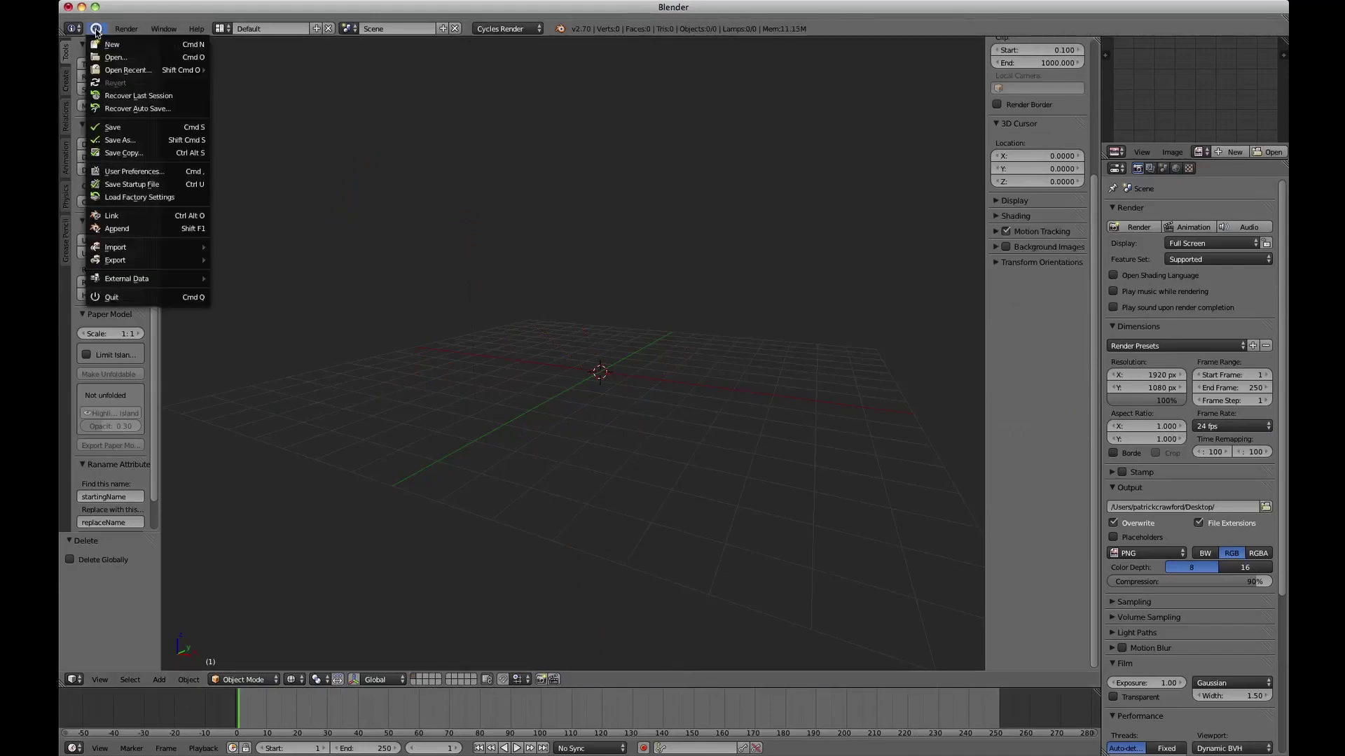
click(121, 217)
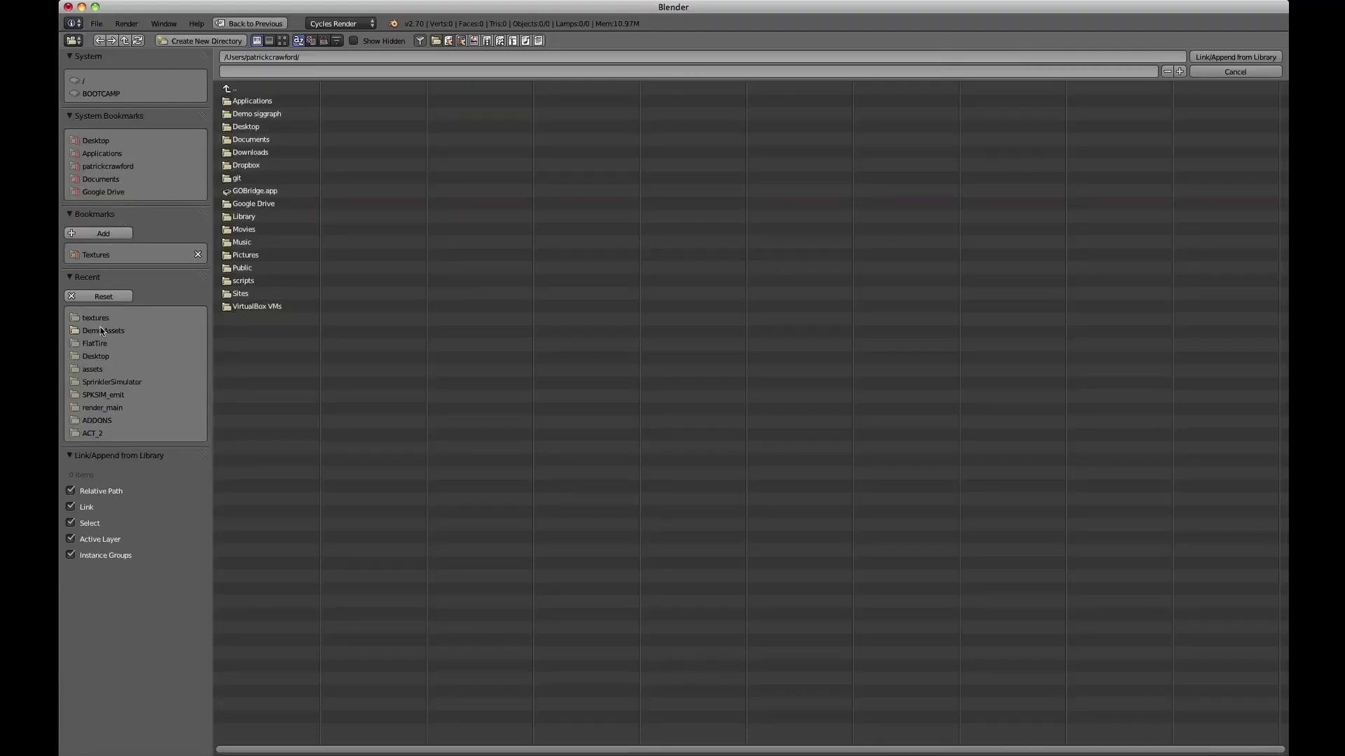
click(102, 330)
click(253, 127)
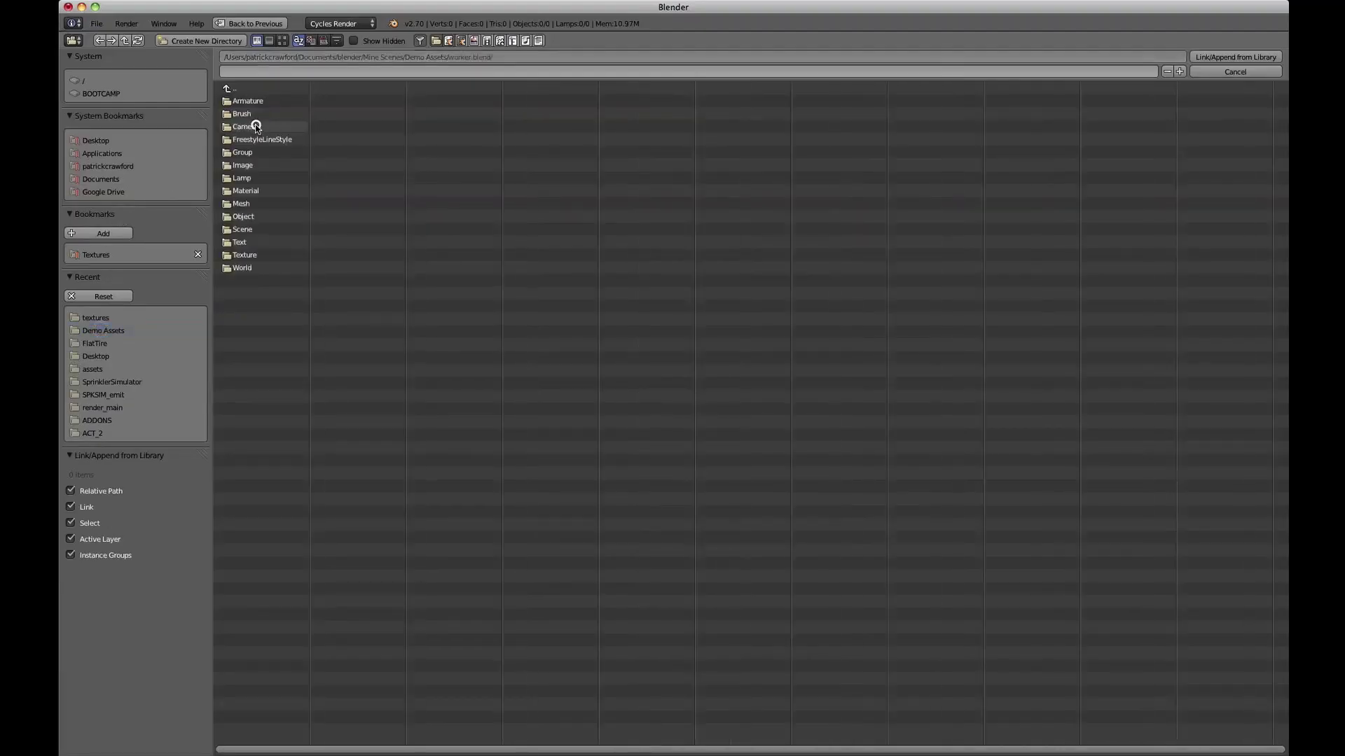
click(251, 152)
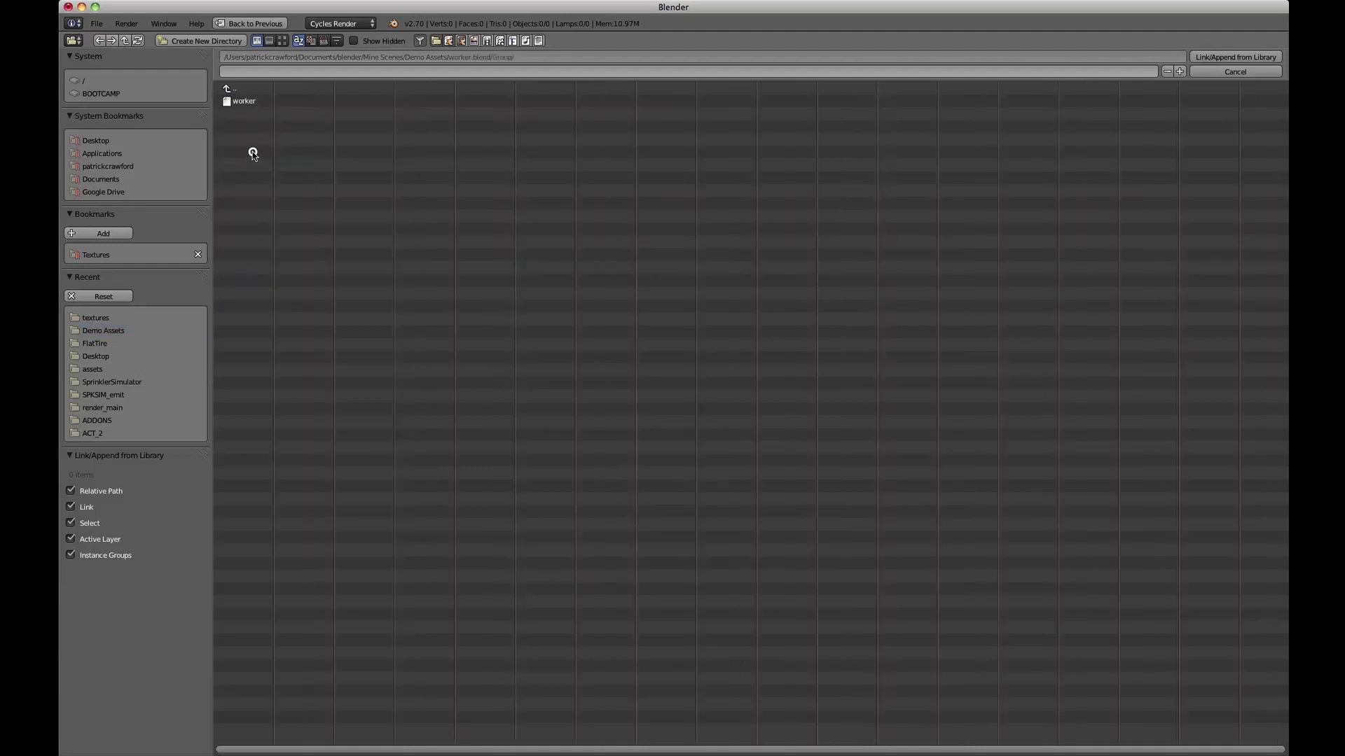
double_click(244, 102)
Make a proxy of the worker.arma armature from the linked worker group.
scroll(583, 300, up, 5)
middle_drag(583, 300, 516, 349)
key(space)
text(prox)
key(Return)
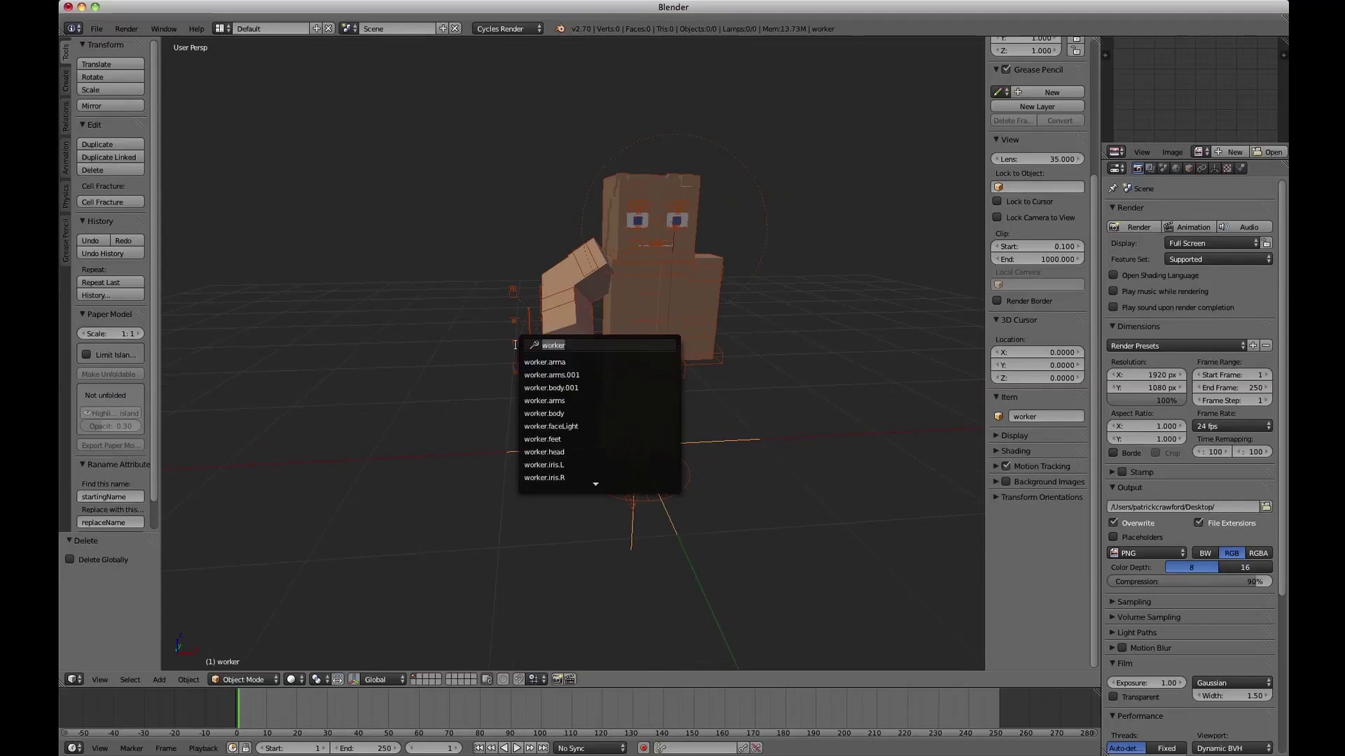
key(Return)
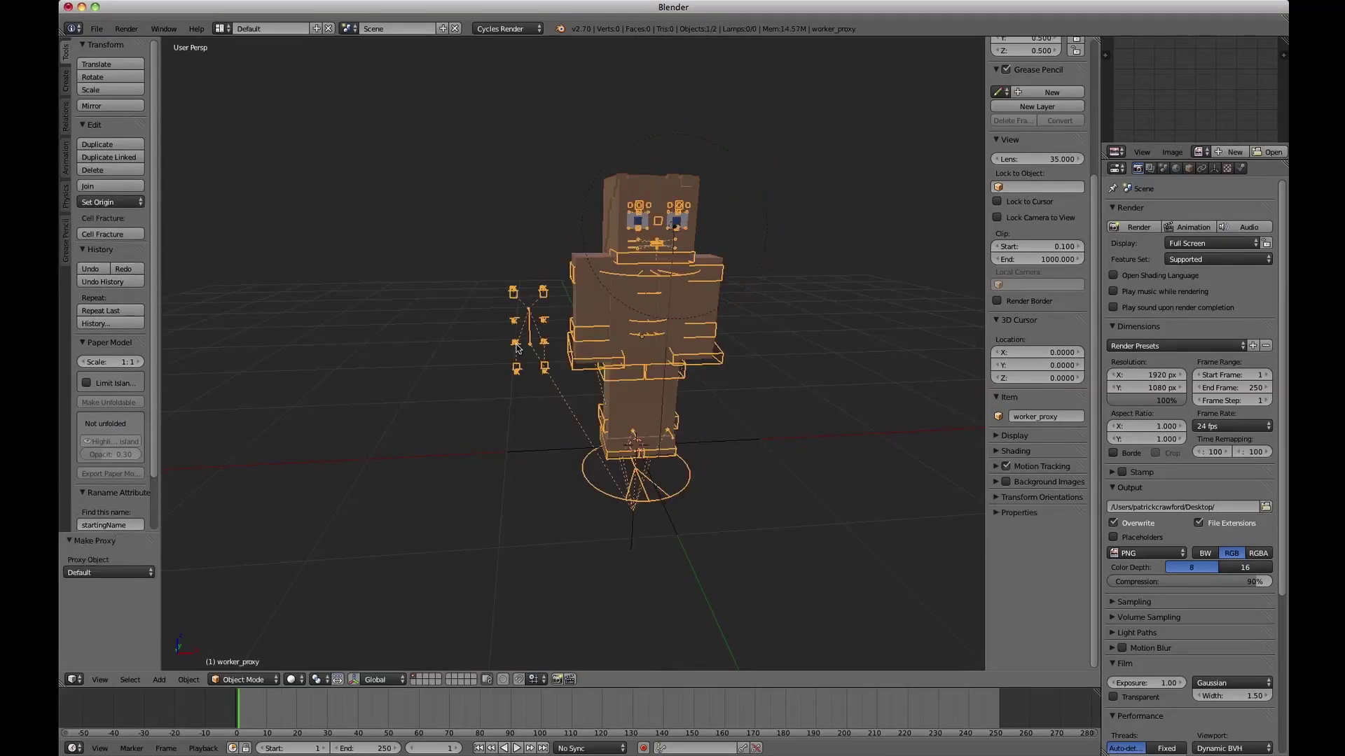
Add a sun lamp and move it up to one side of the linked character.
middle_drag(711, 360, 724, 350)
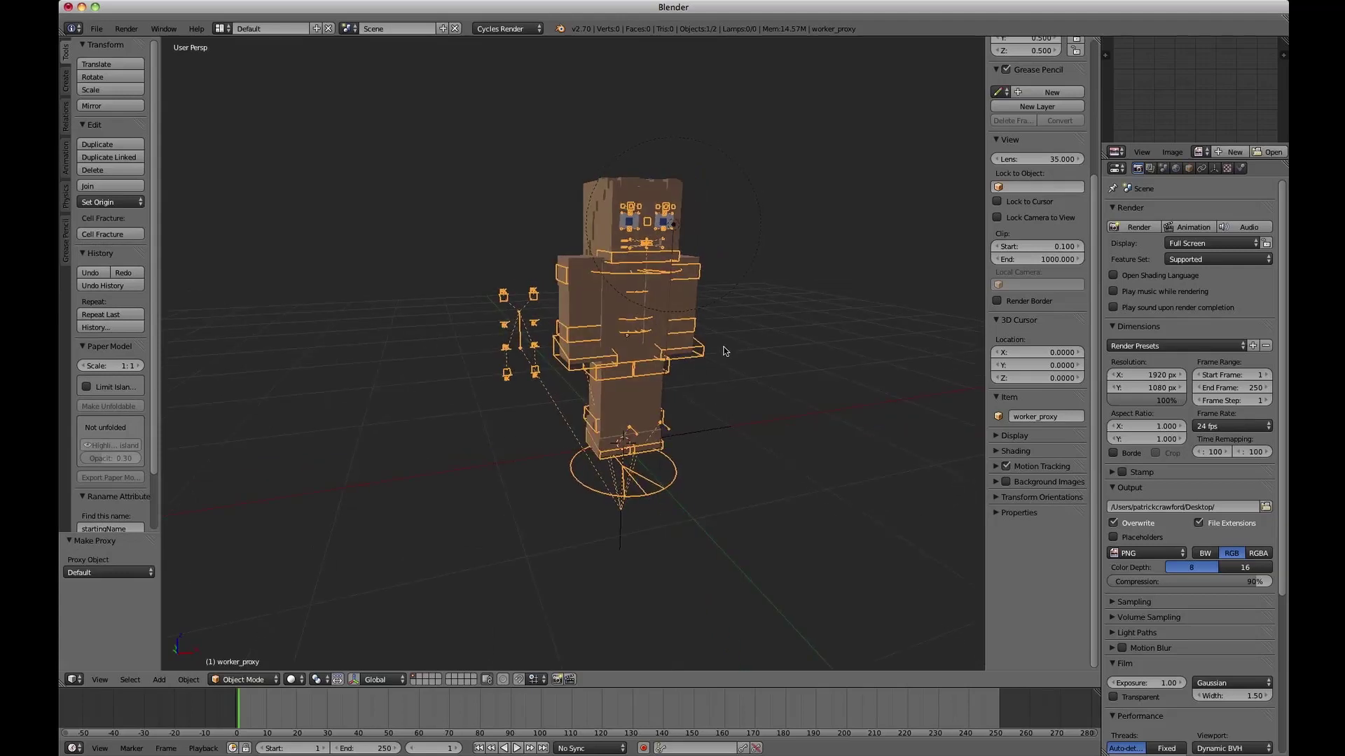
key(shift+a)
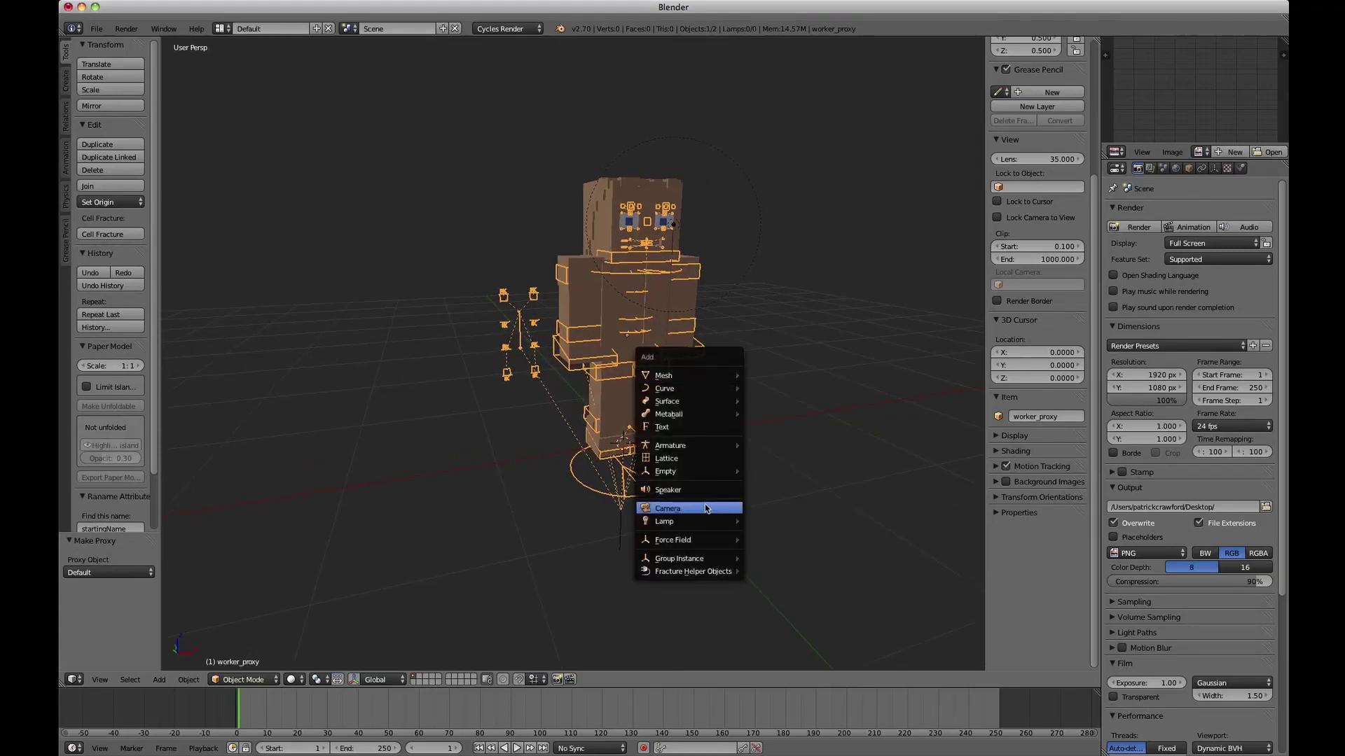
mouse_move(703, 523)
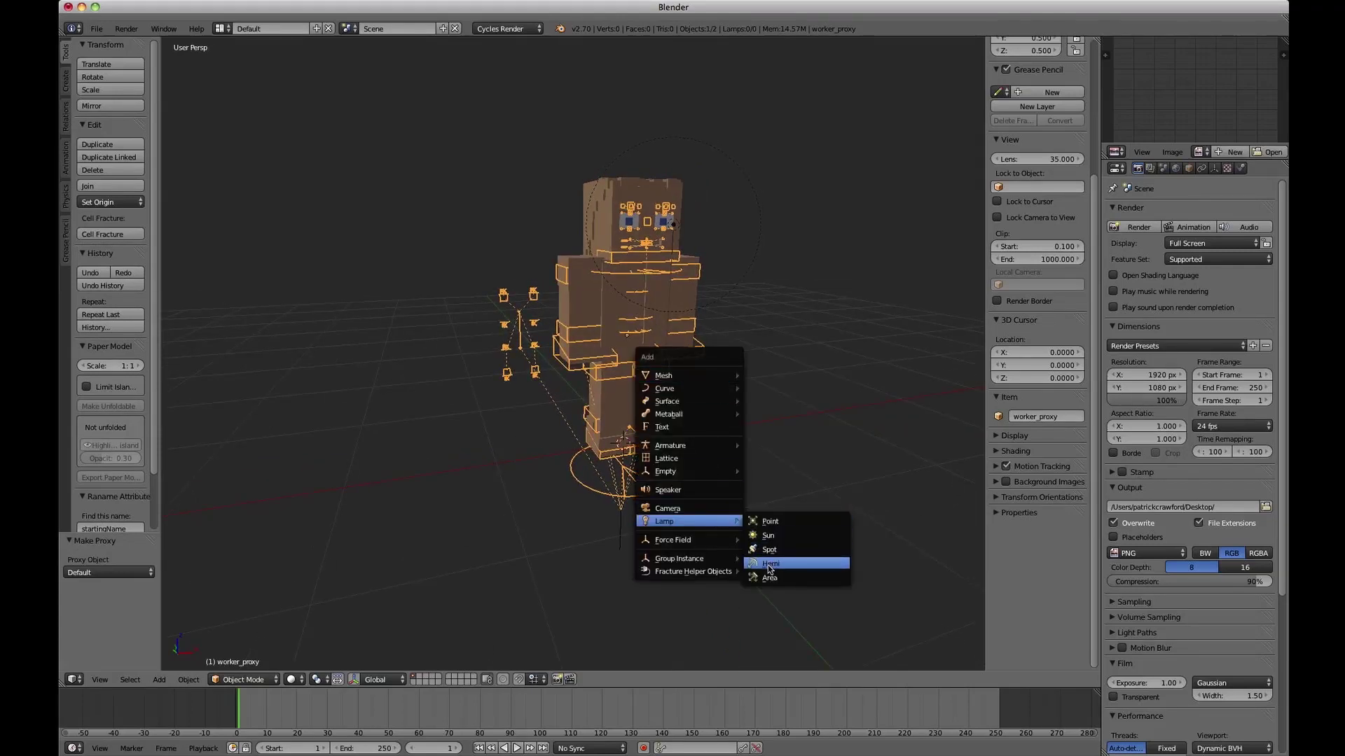
click(766, 534)
scroll(765, 526, down, 2)
key(g)
click(832, 313)
Rotate the sun lamp about 32° in the view and trackball-rotate it about 25° and -59° to light the character.
key(r)
click(766, 360)
scroll(760, 359, up, 3)
scroll(778, 365, up, 2)
key(r)
key(r)
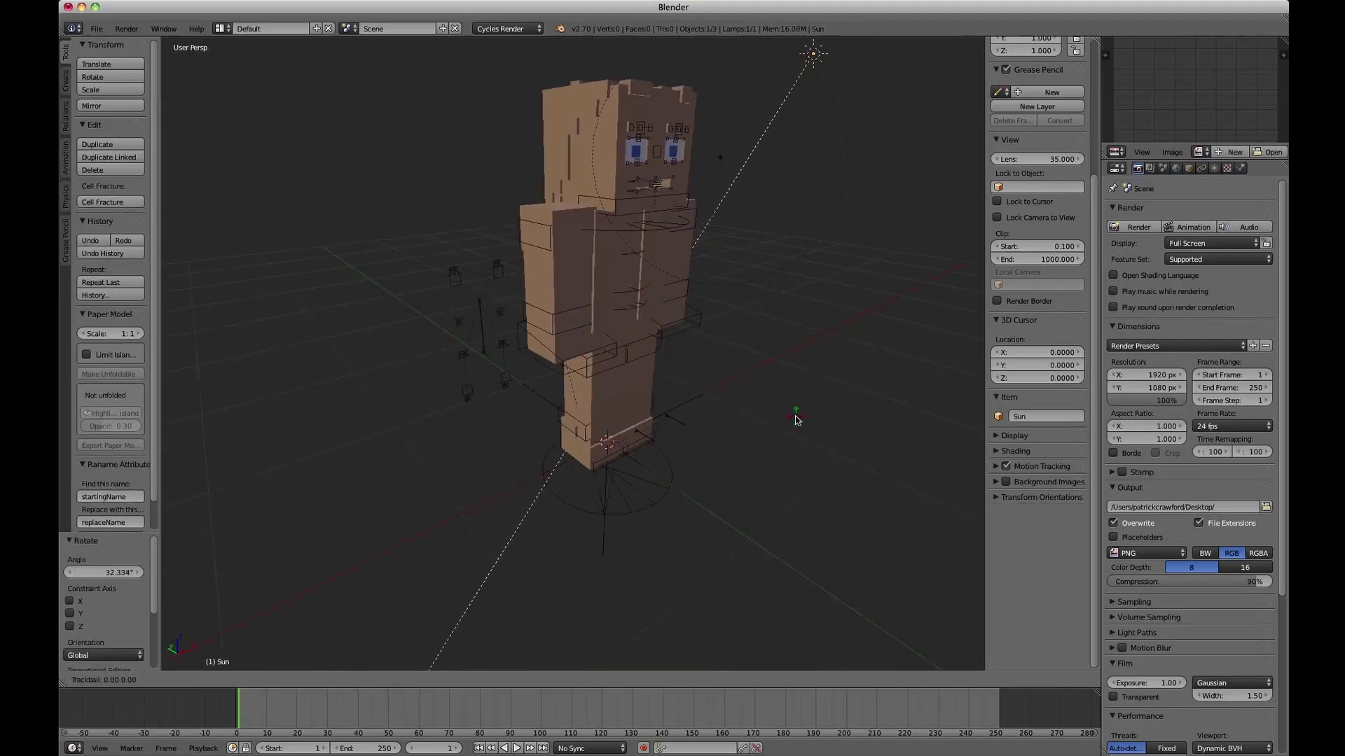
click(729, 445)
Preview the lit character with Cycles in rendered shading, and return to solid shading.
scroll(729, 446, up, 2)
scroll(729, 446, down, 3)
middle_drag(729, 445, 644, 475)
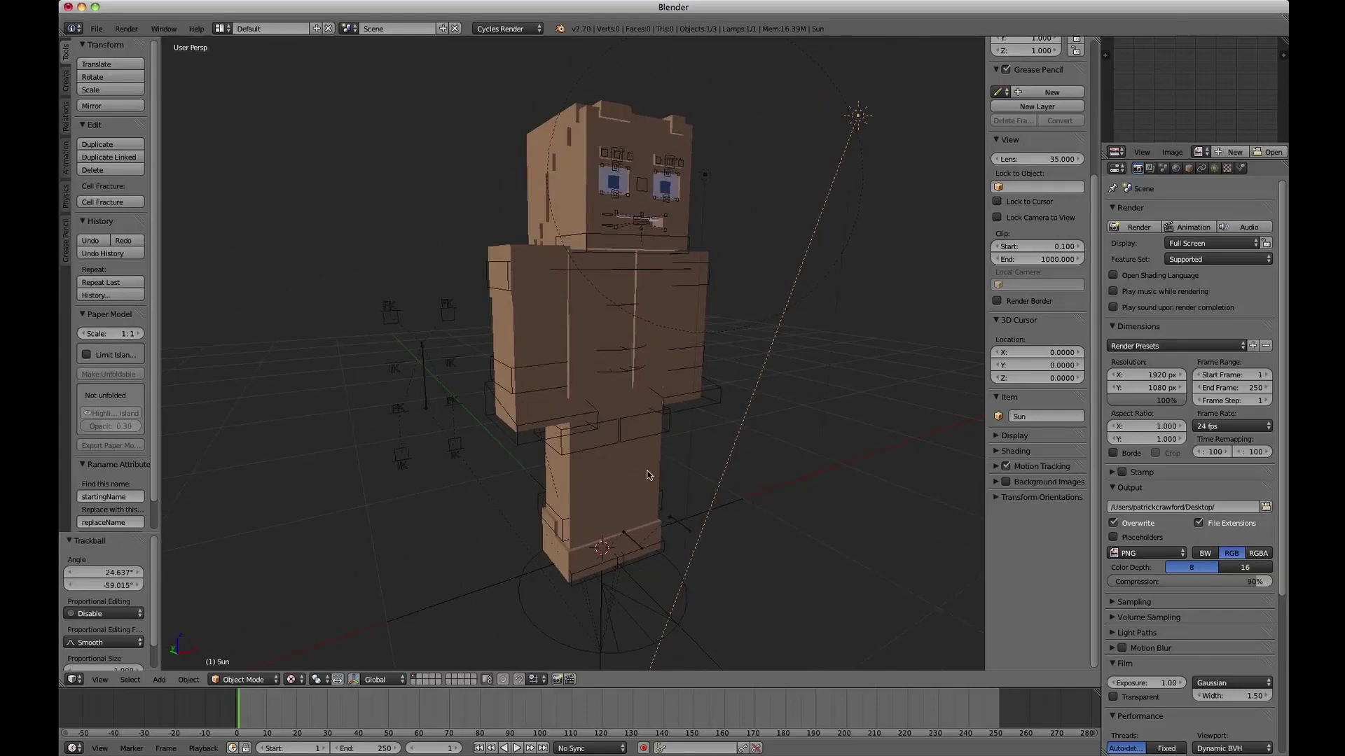
key(shift+z)
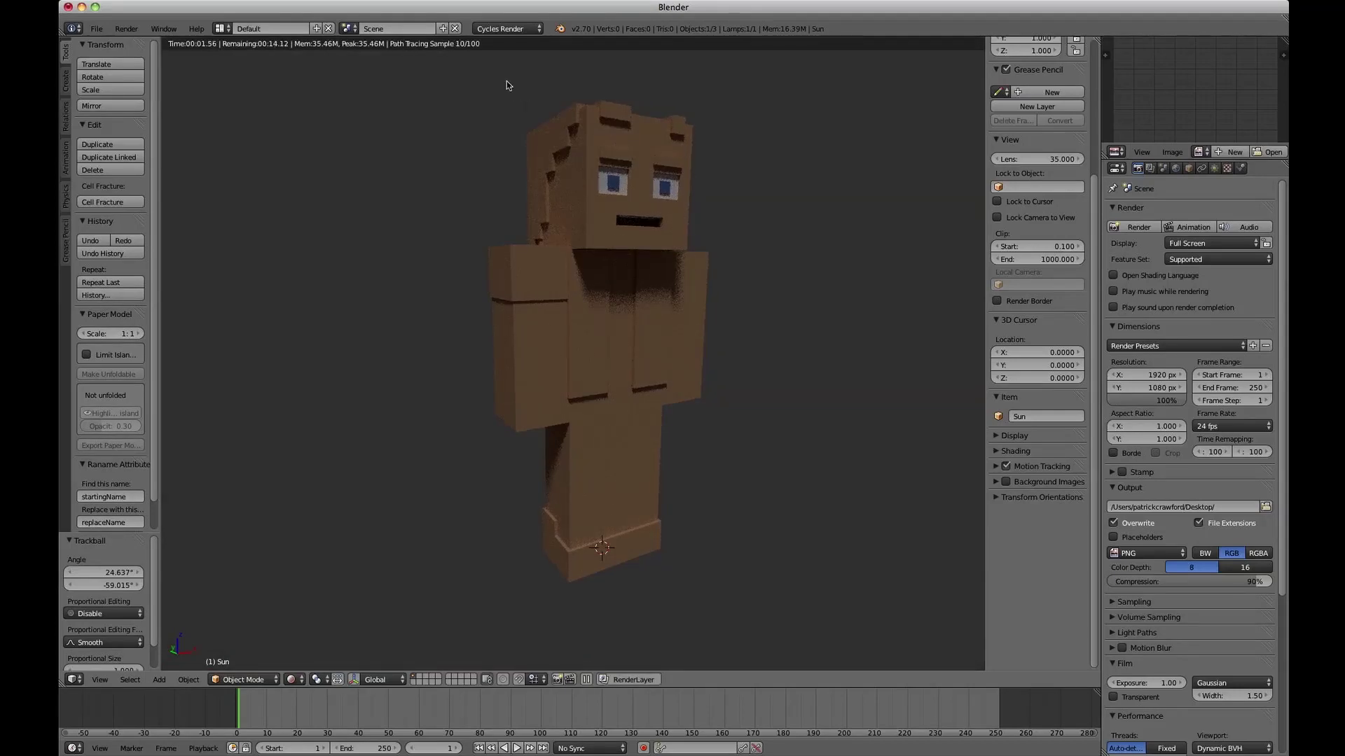
key(shift+z)
Switch the render engine to Blender Render and show the character in rendered shading.
click(505, 29)
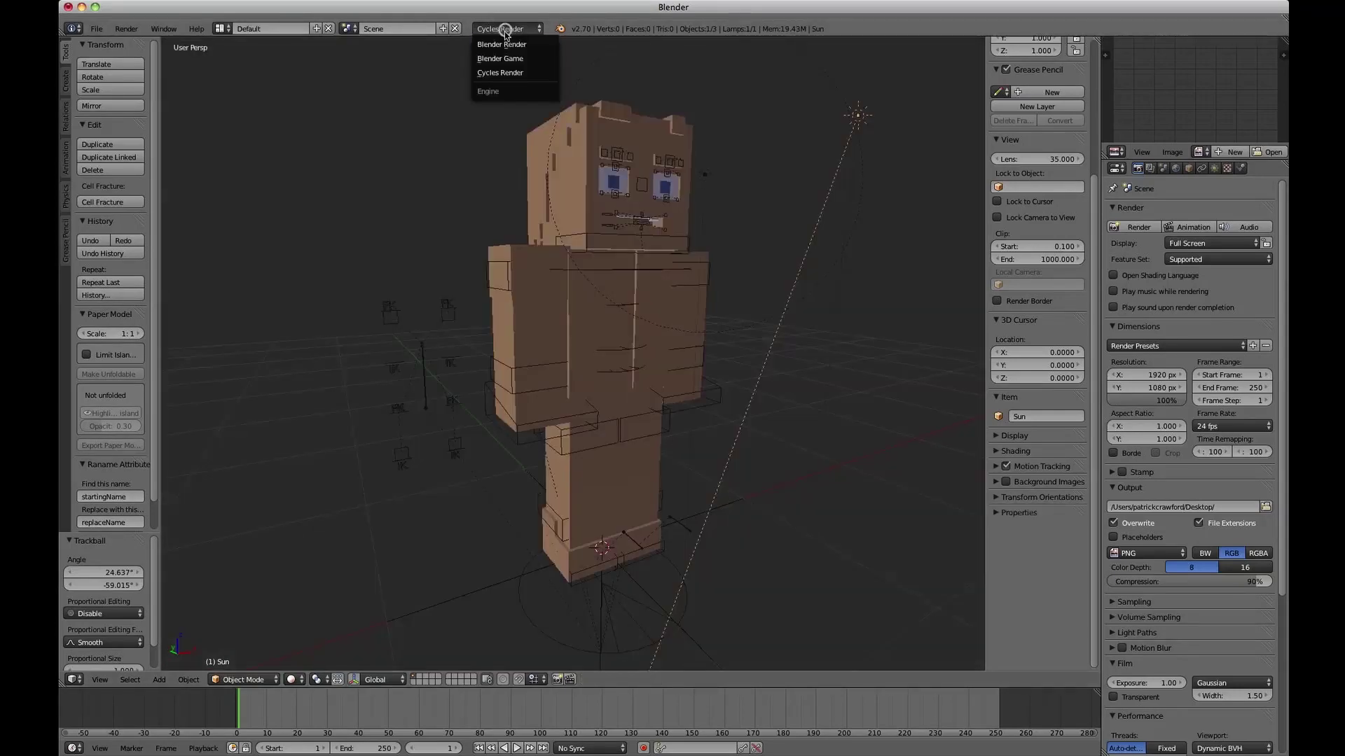
click(502, 44)
key(shift+z)
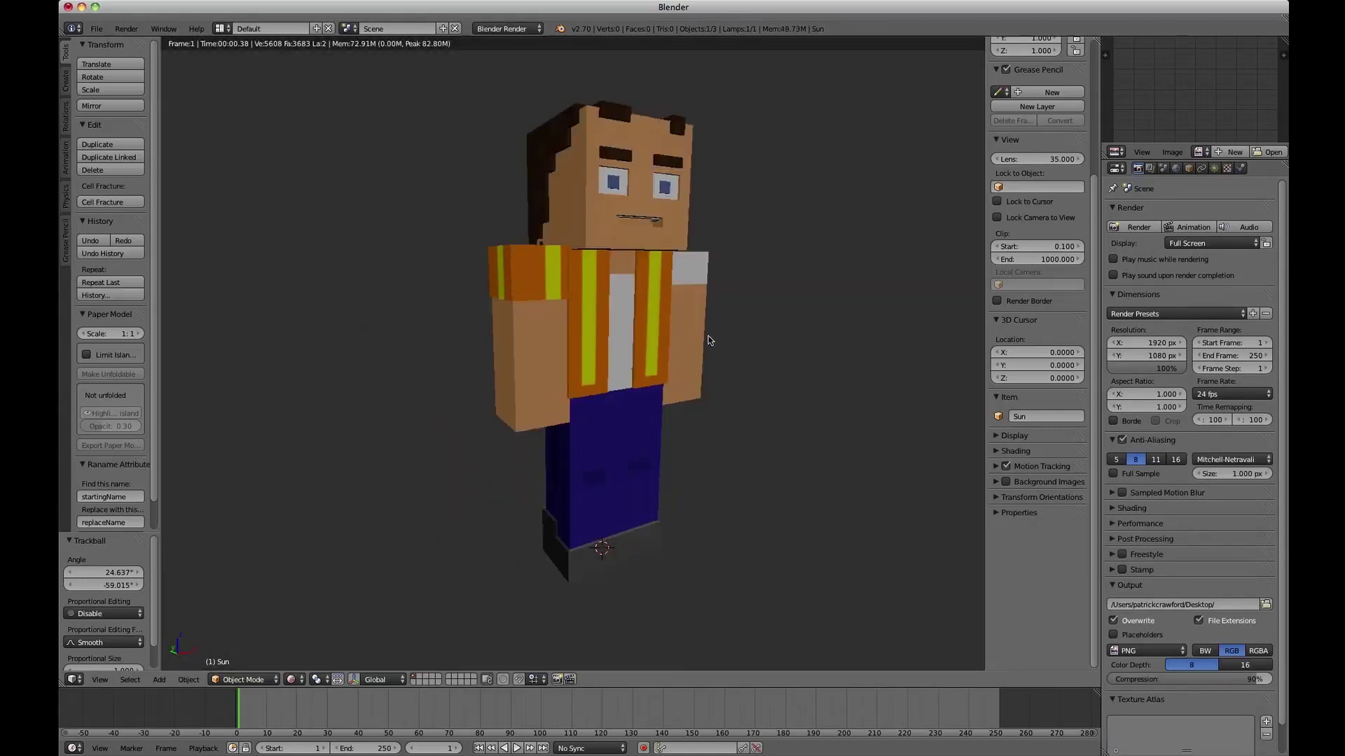